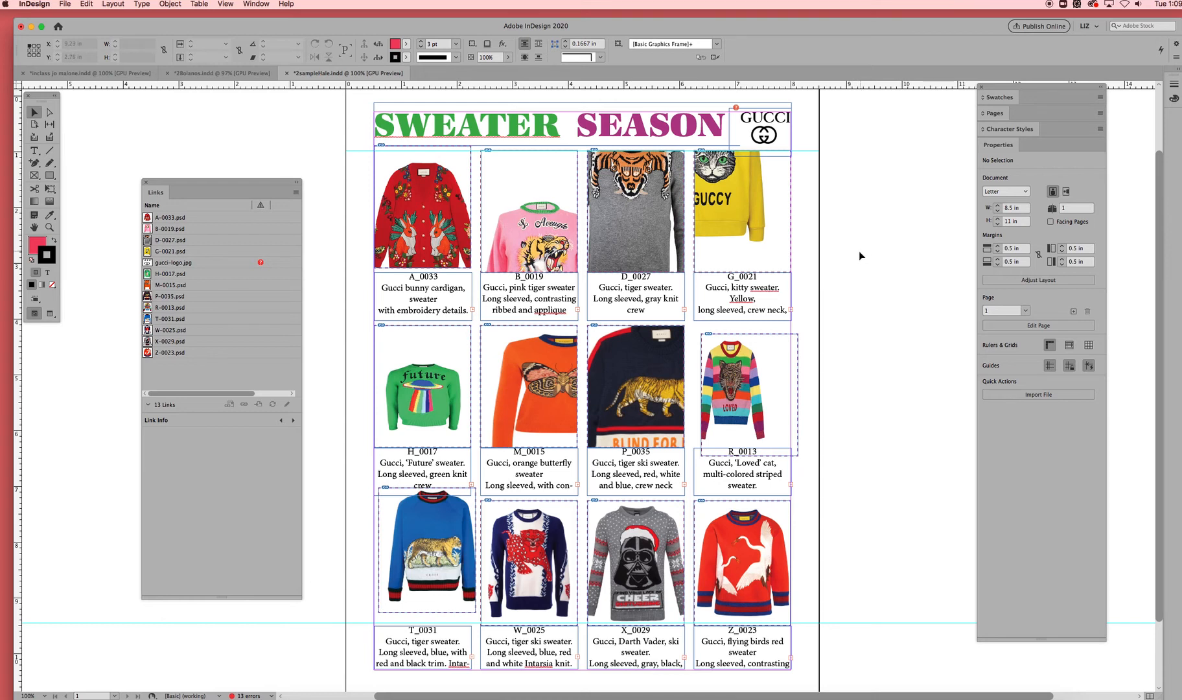
Compare the sweater line sheet in preview mode and in normal view with frames and guides
key(w)
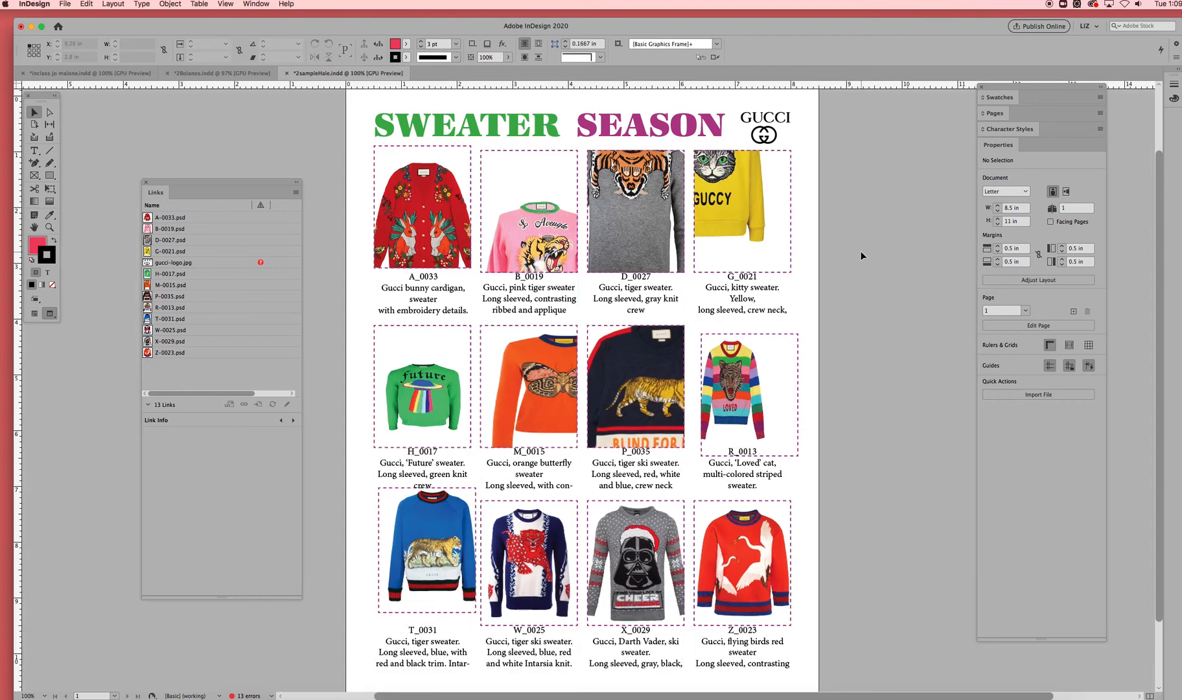
key(w)
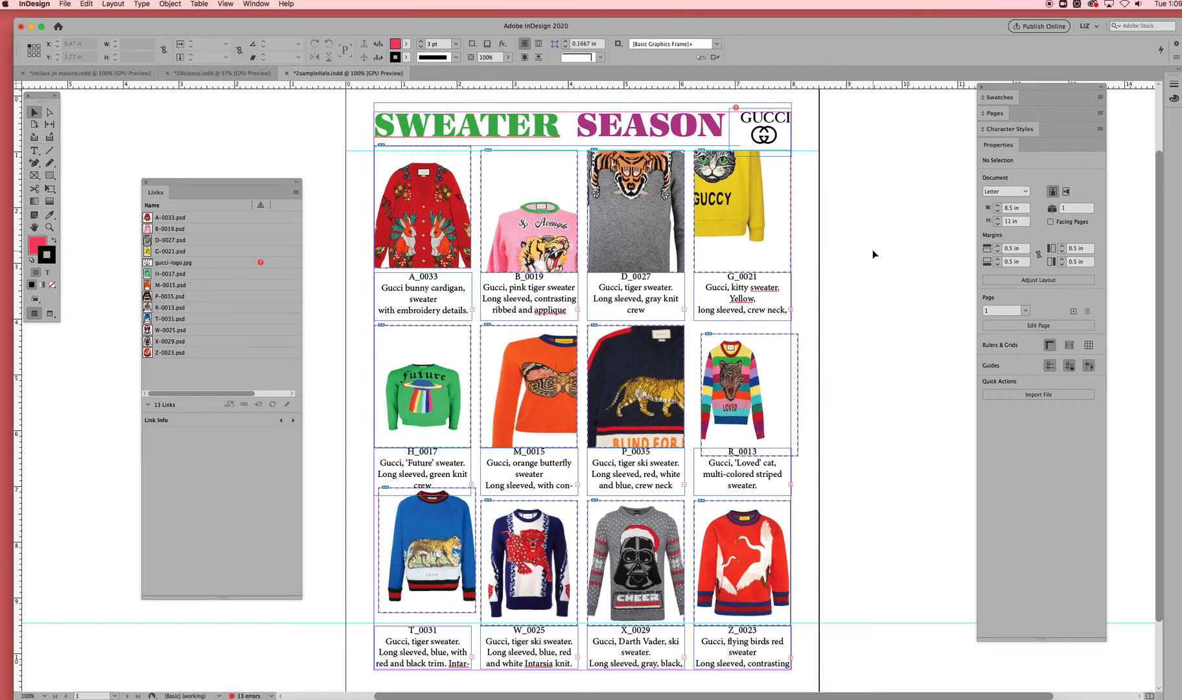
key(w)
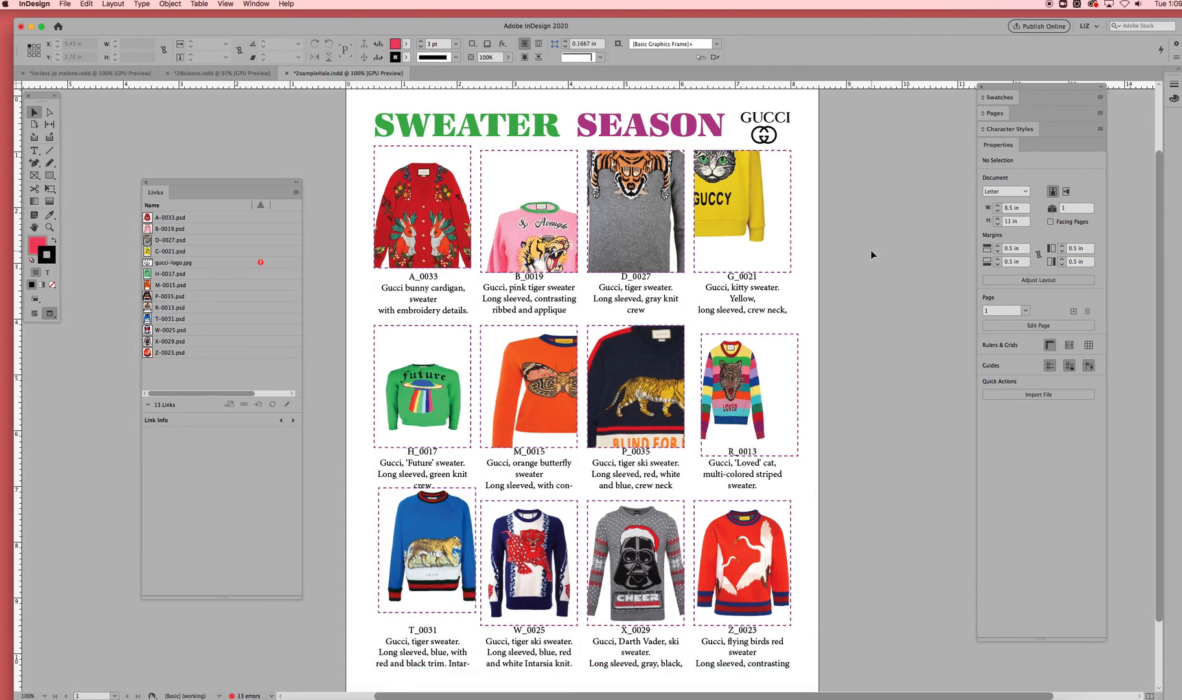
key(w)
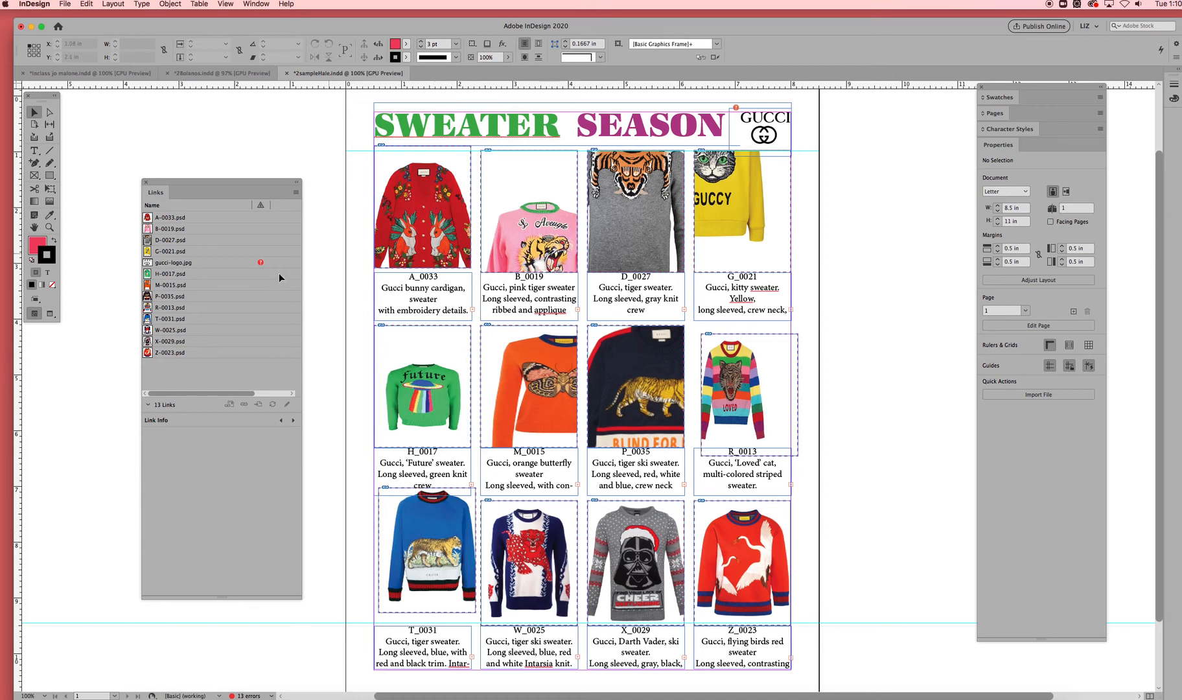
Review the link info of the missing gucci-logo.jpg, including its status and file path
drag(216, 189, 249, 139)
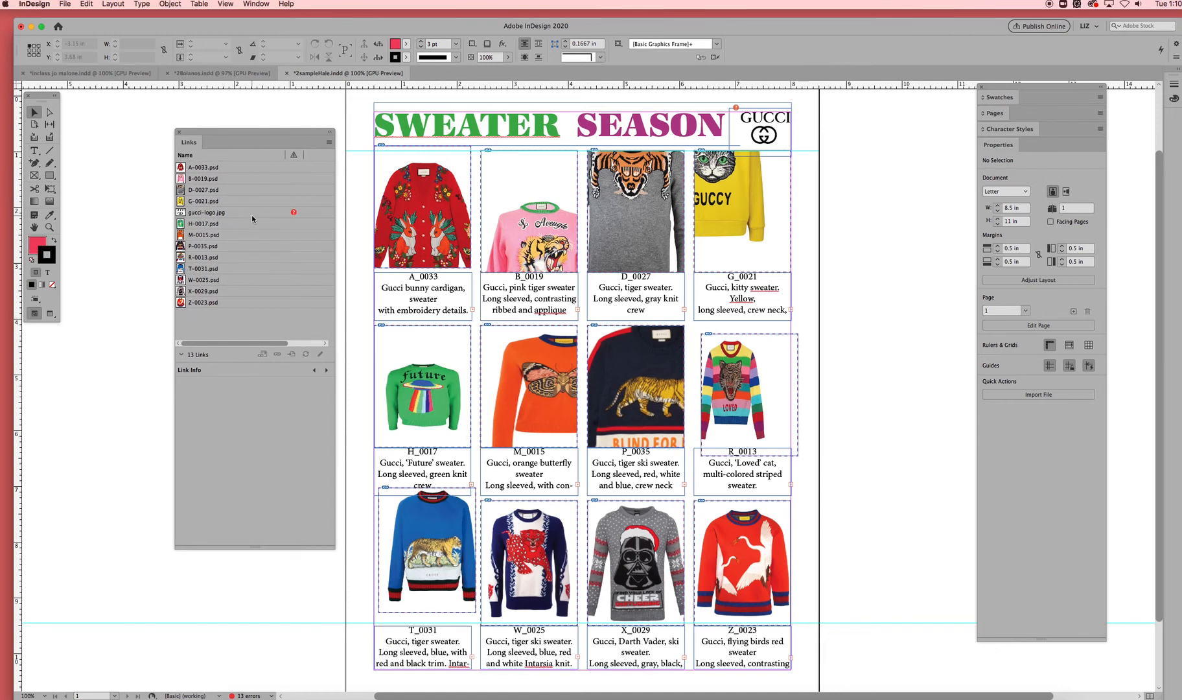
click(301, 215)
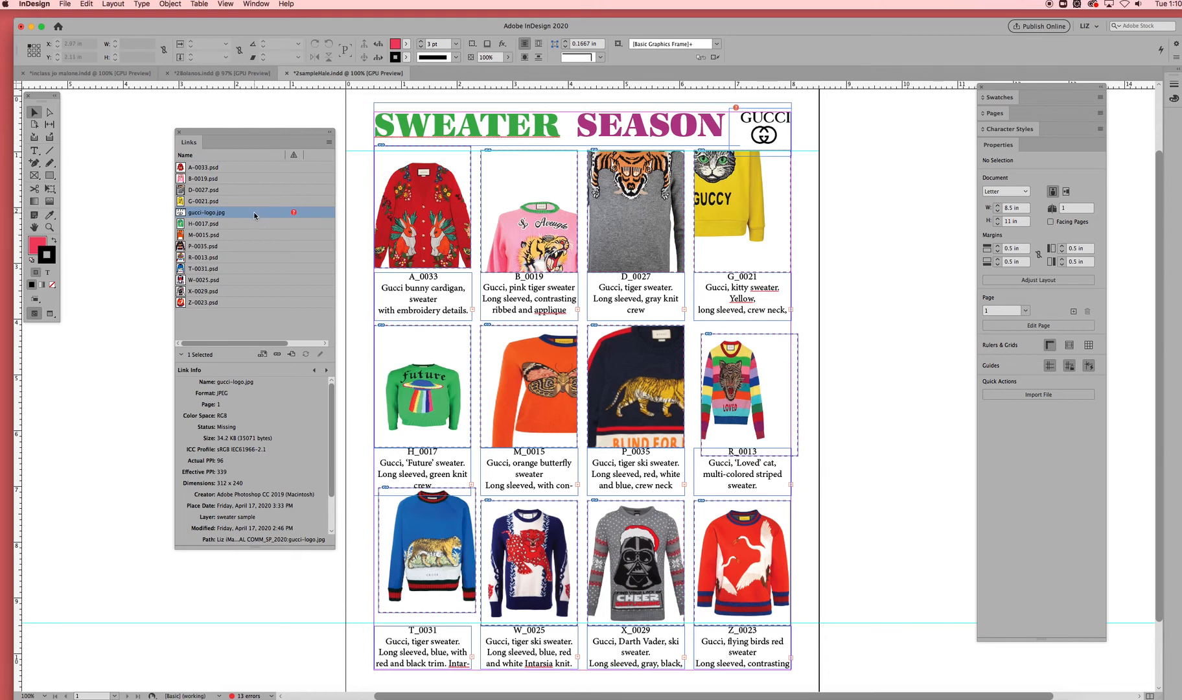
click(182, 355)
click(182, 354)
scroll(336, 431, down, 3)
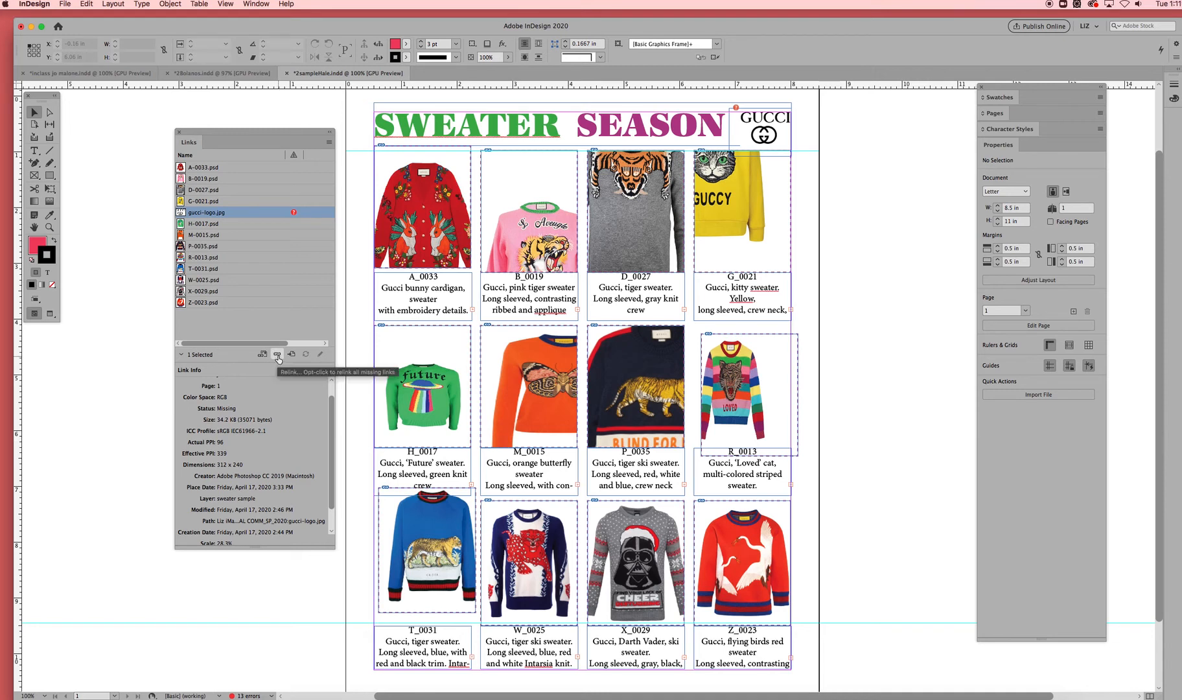
Relink the missing gucci-logo.jpg to gucci-logo.tif in the ASSMNT 2 FILES sweater jpegs folder
click(293, 213)
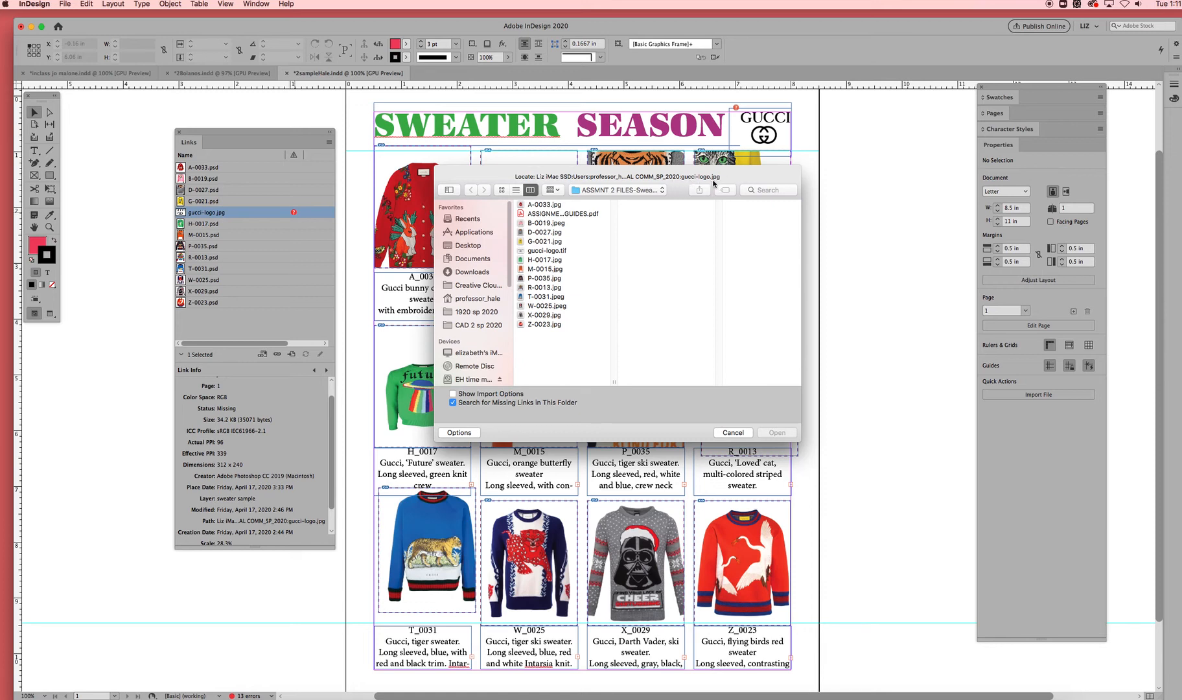
click(628, 189)
click(630, 200)
click(656, 206)
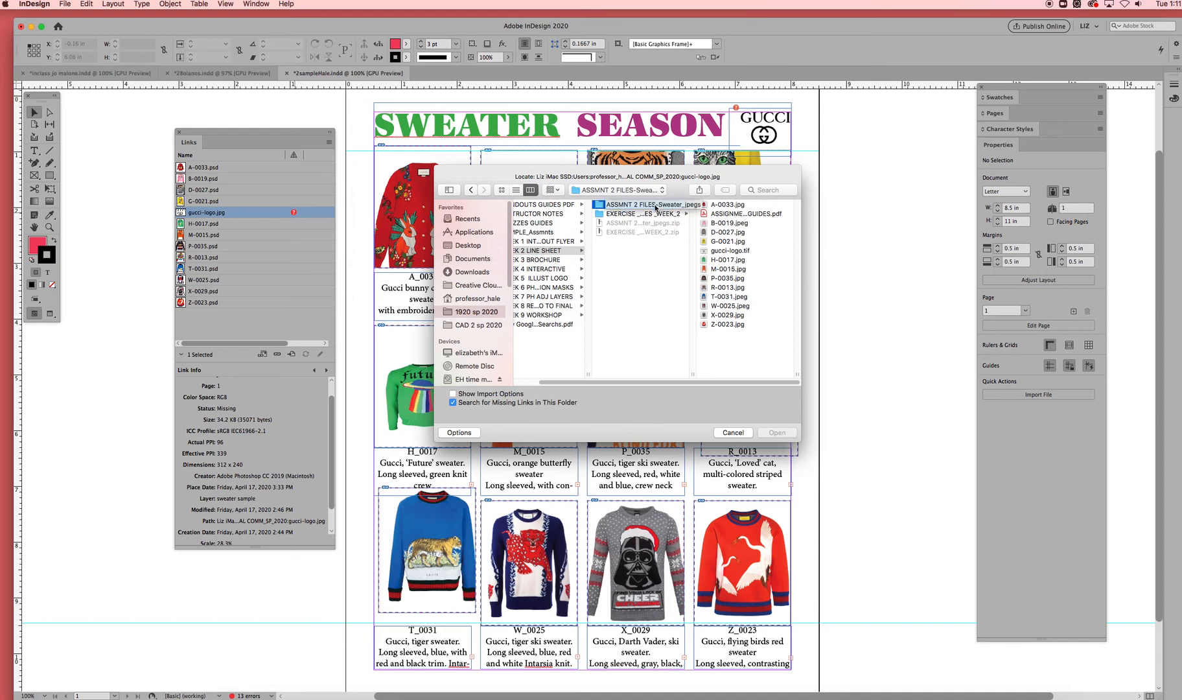
click(732, 251)
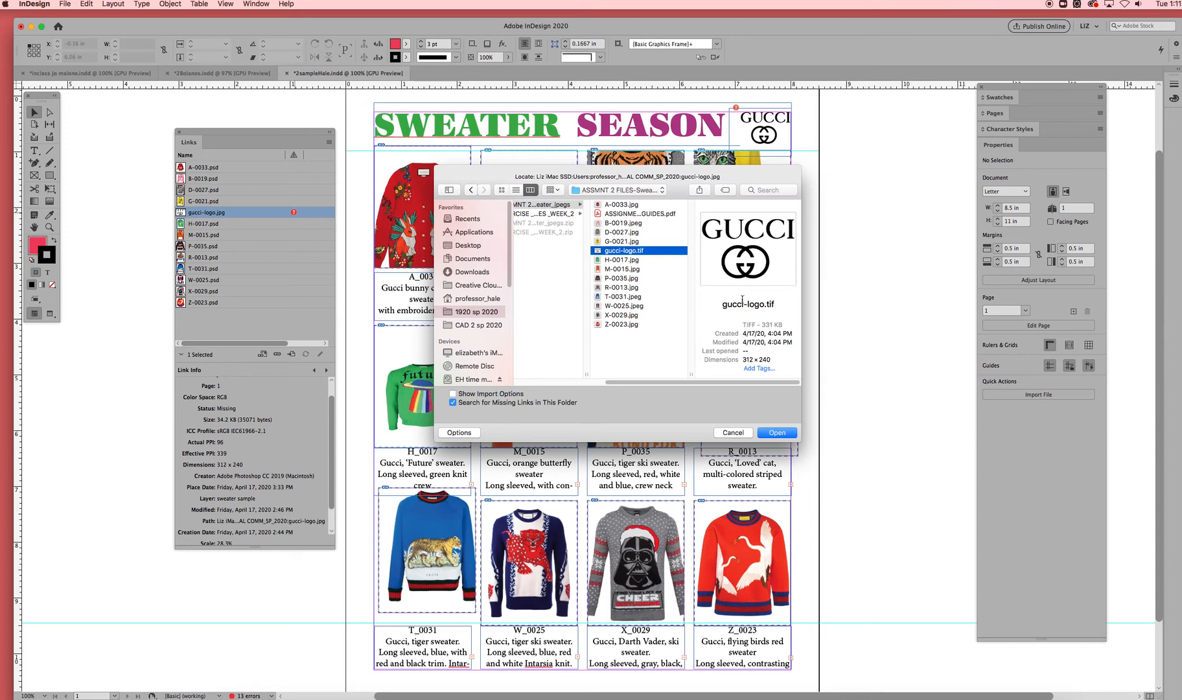
click(778, 433)
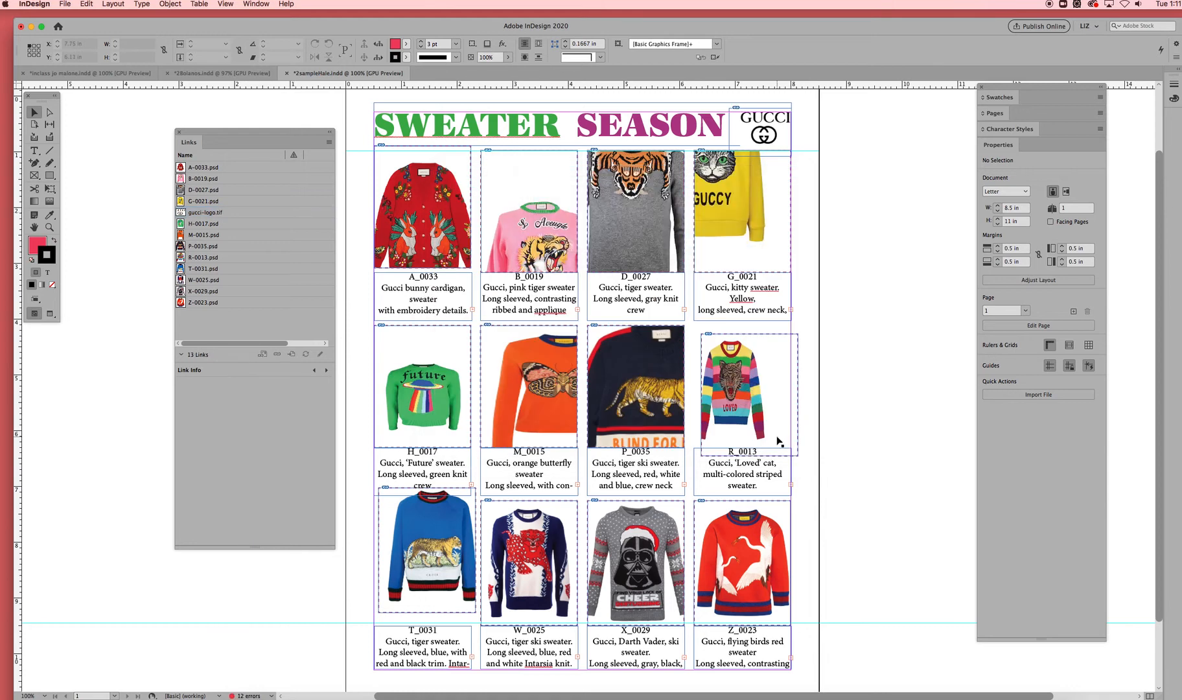
Check the link info of gucci-logo.tif and the placed logo in the page header
click(231, 212)
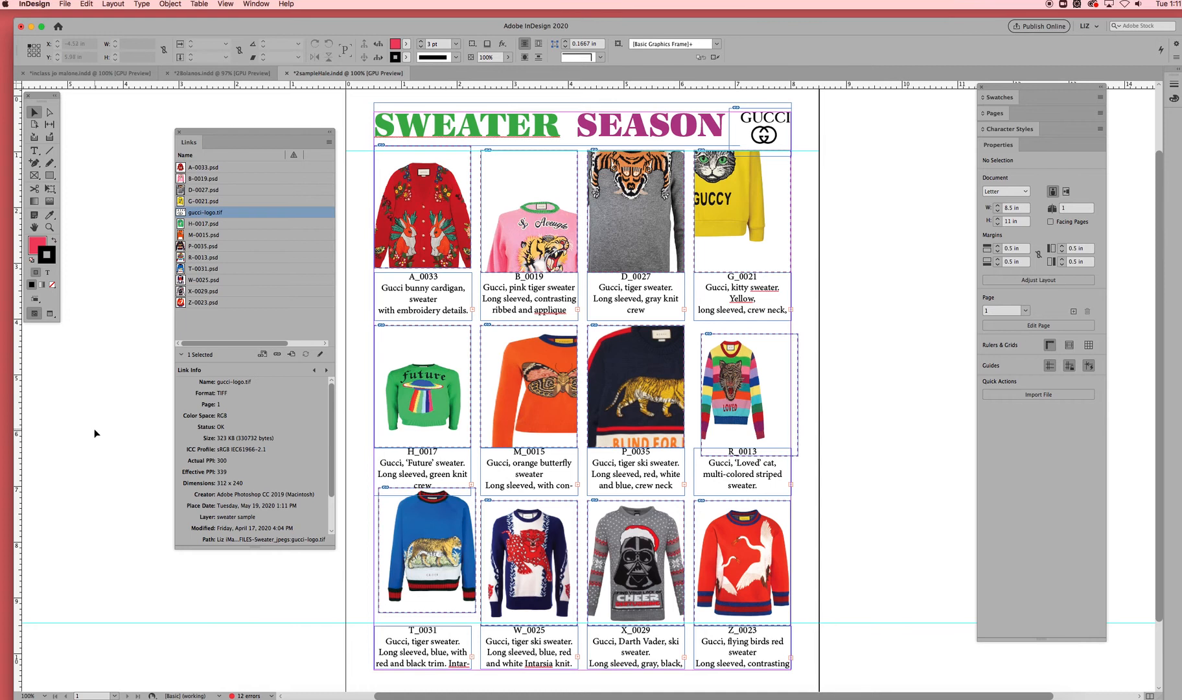
click(761, 133)
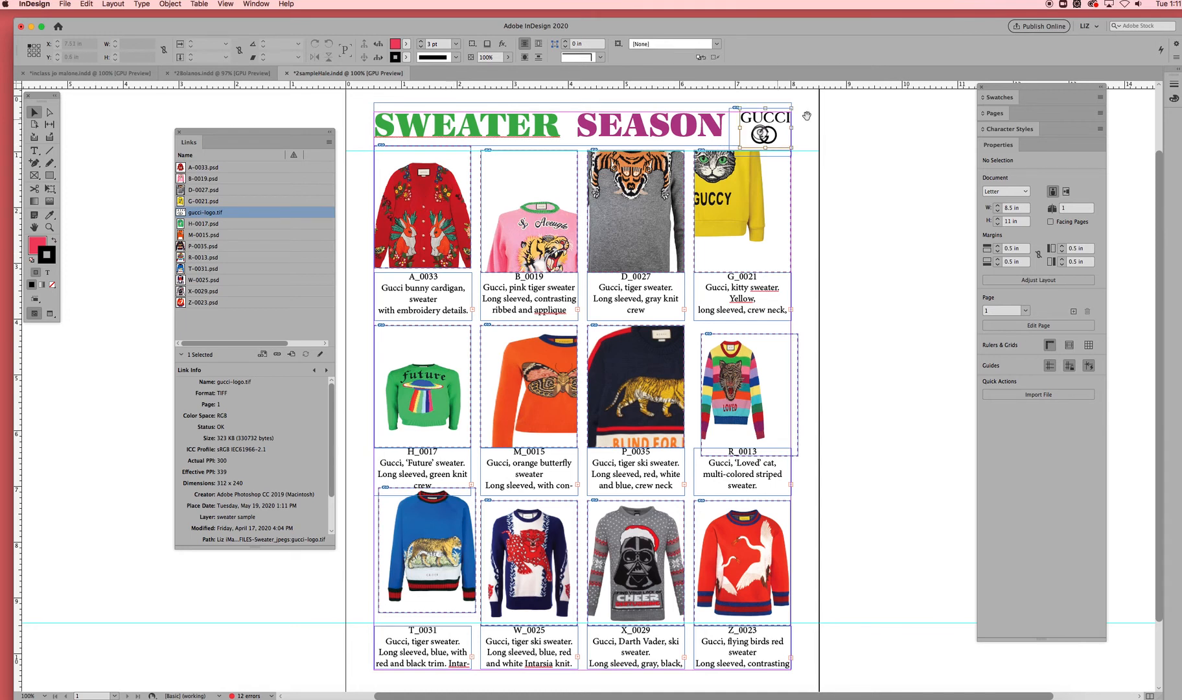
click(845, 113)
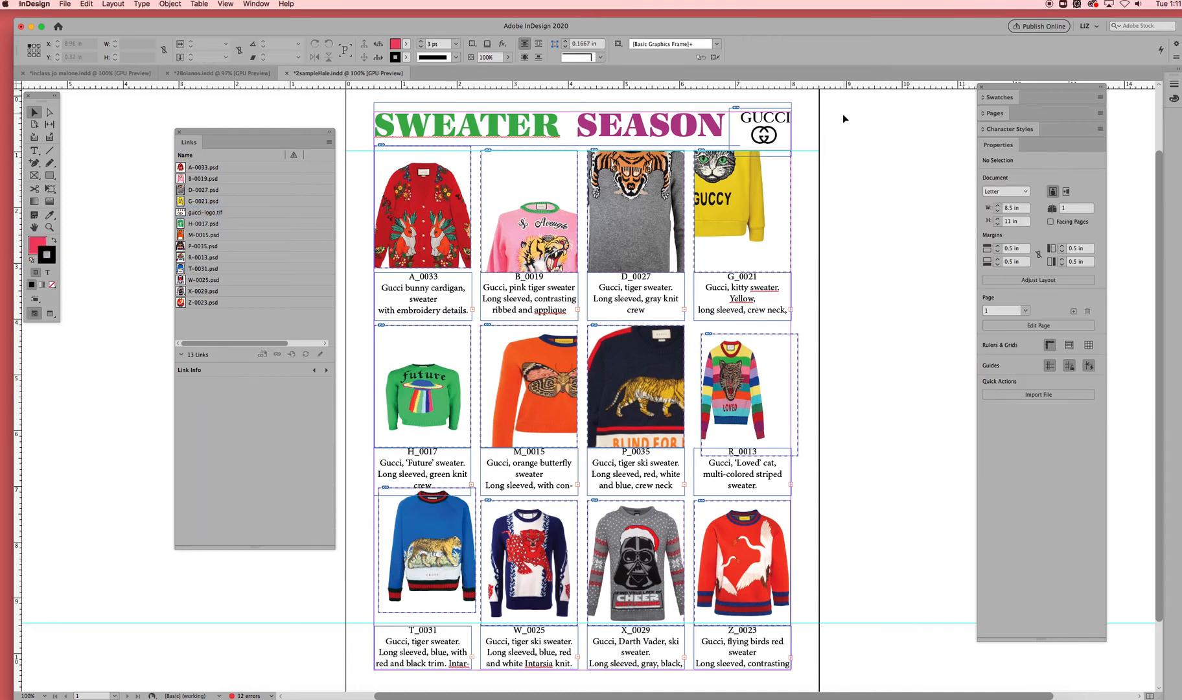
drag(291, 131, 259, 119)
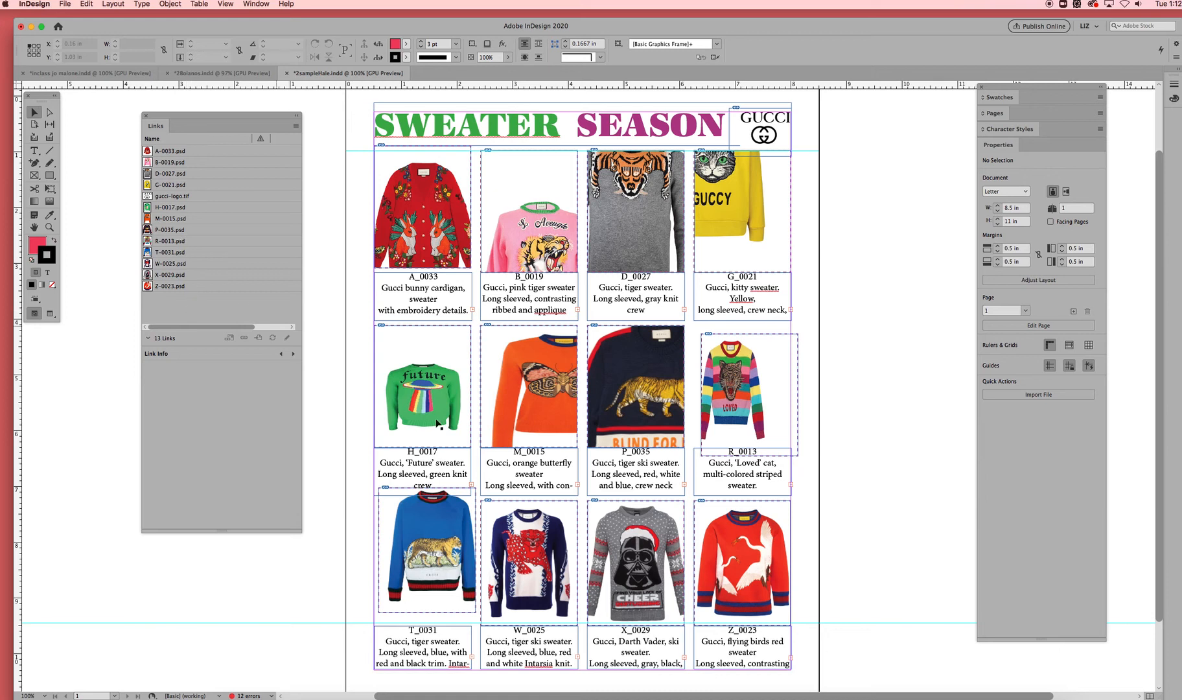
Shift the red bunny cardigan image up inside its frame to about X -0.6181 in, Y -0.32 in
click(425, 209)
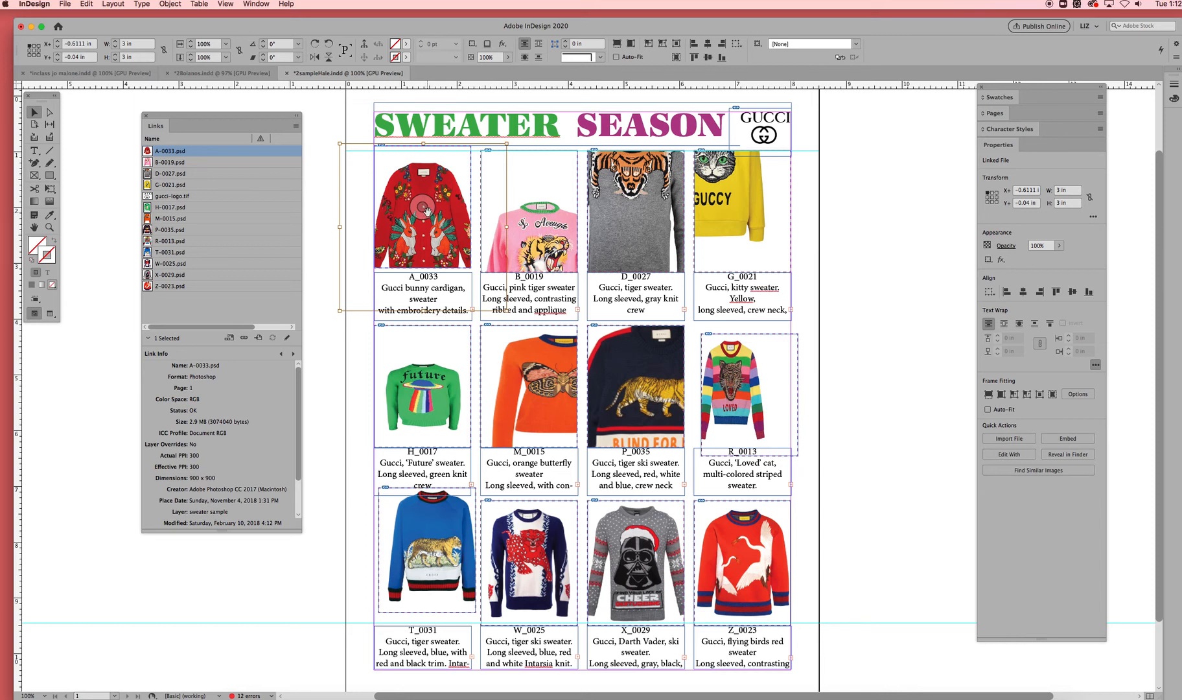
drag(429, 215, 429, 209)
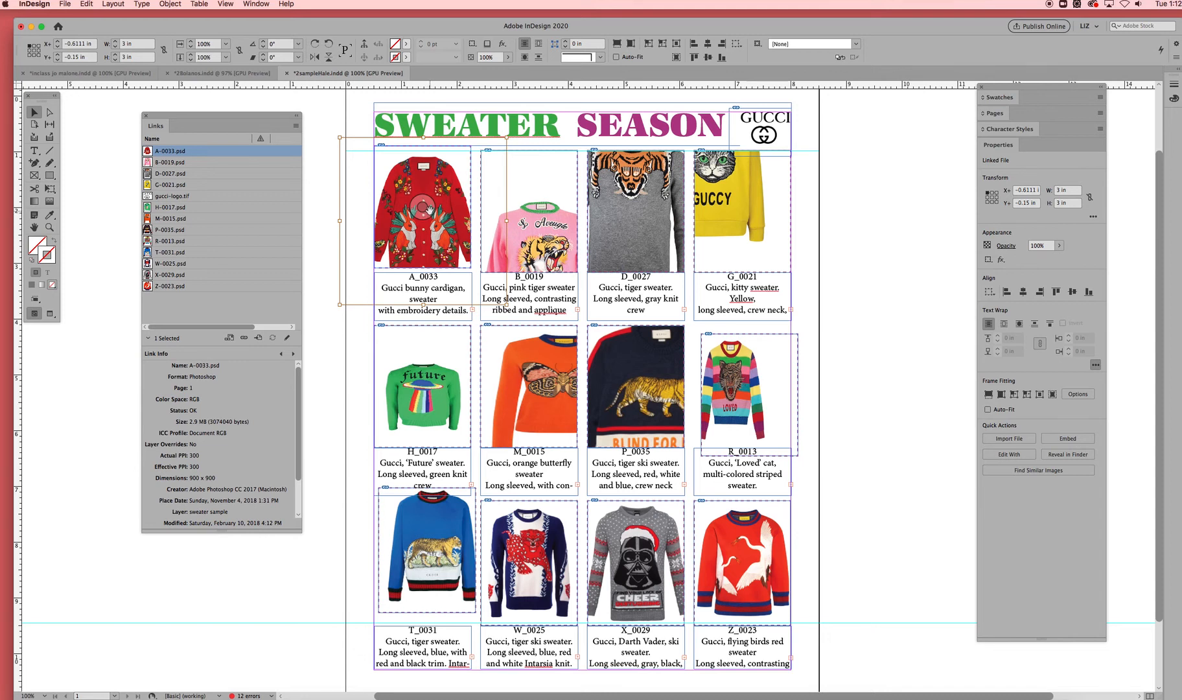
drag(431, 211, 433, 206)
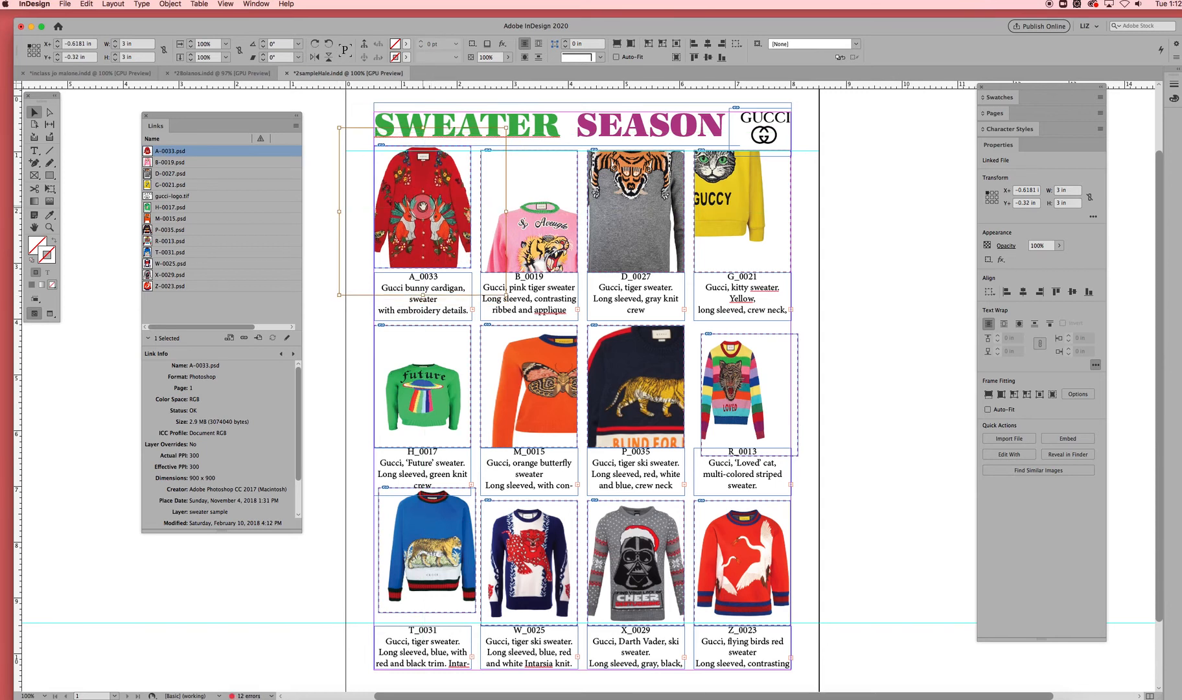
click(323, 259)
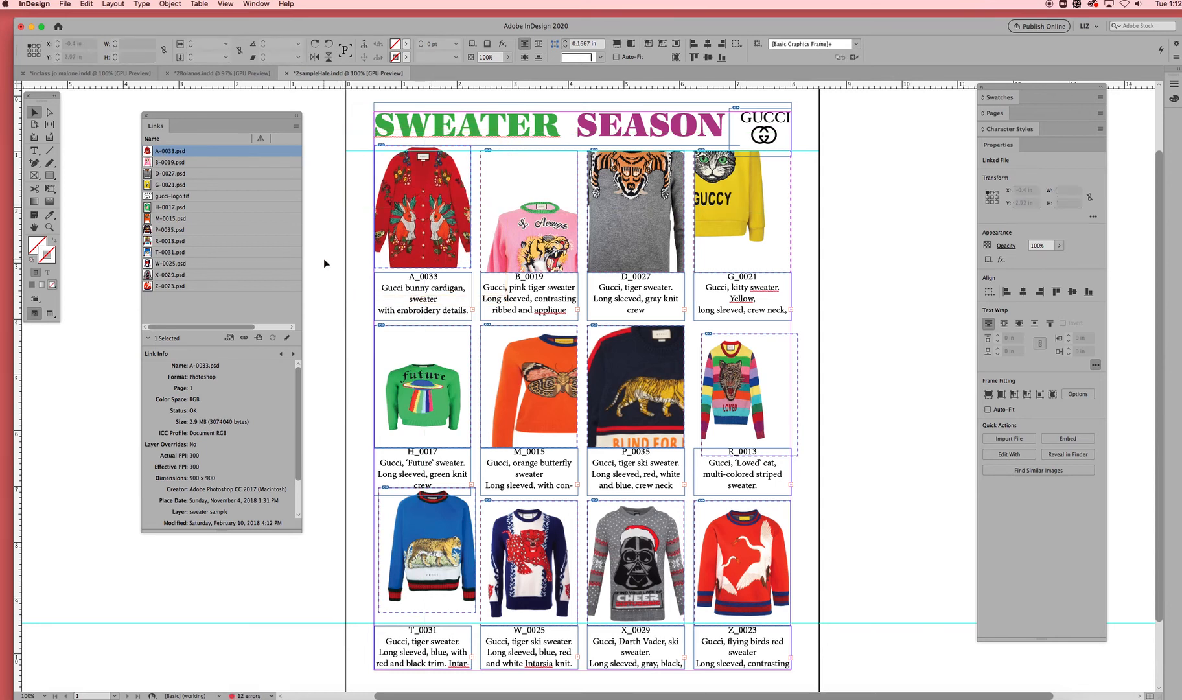
click(49, 113)
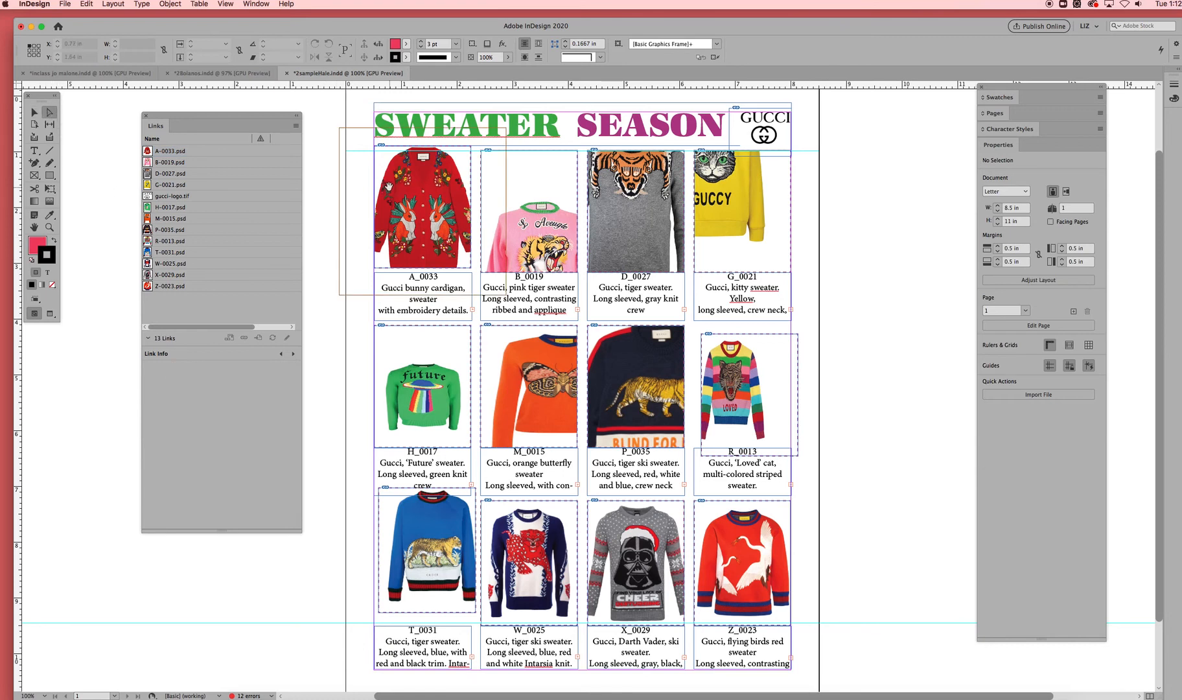
click(35, 113)
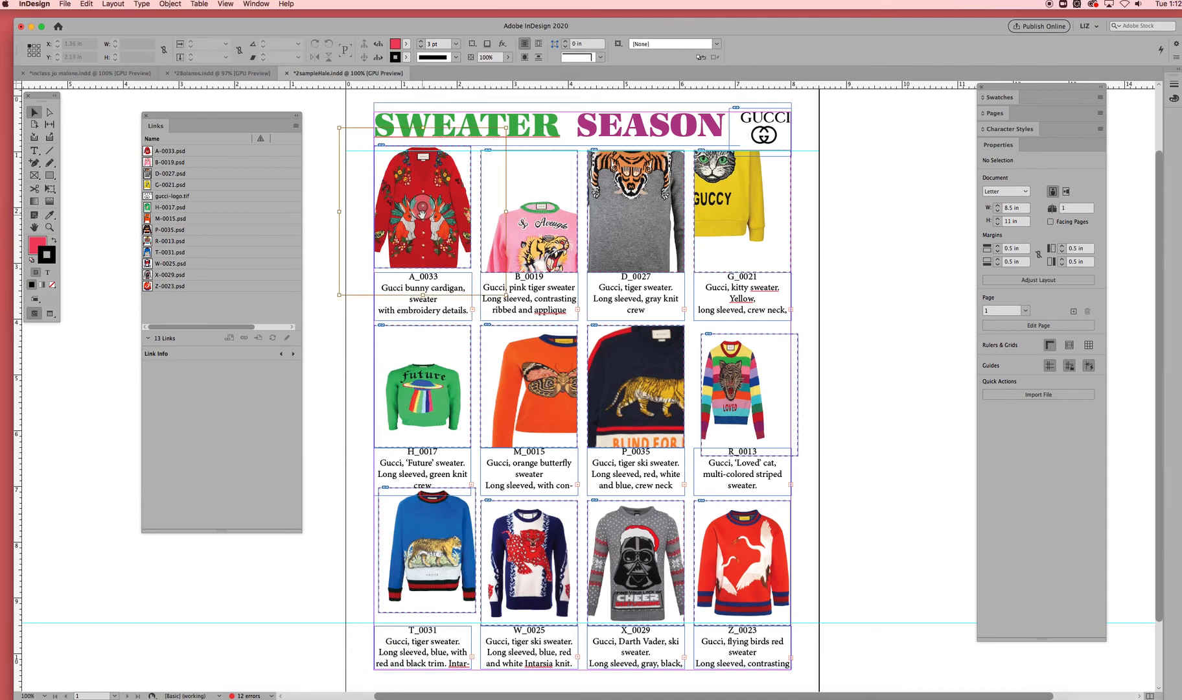
click(421, 212)
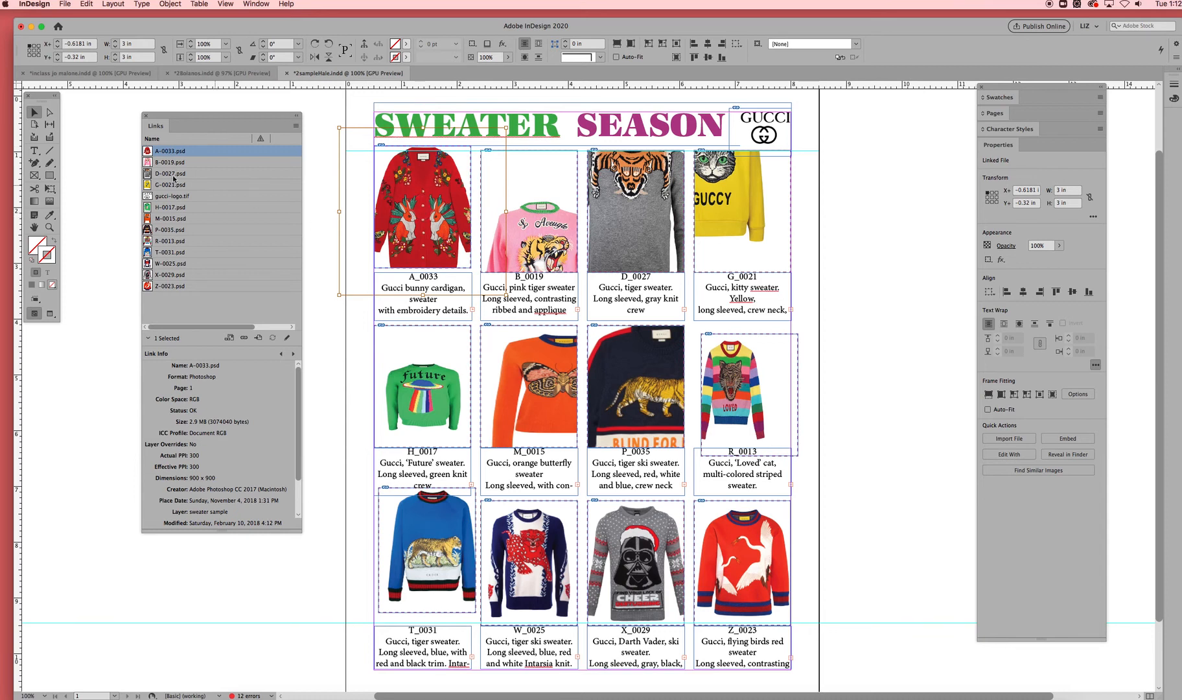
click(319, 205)
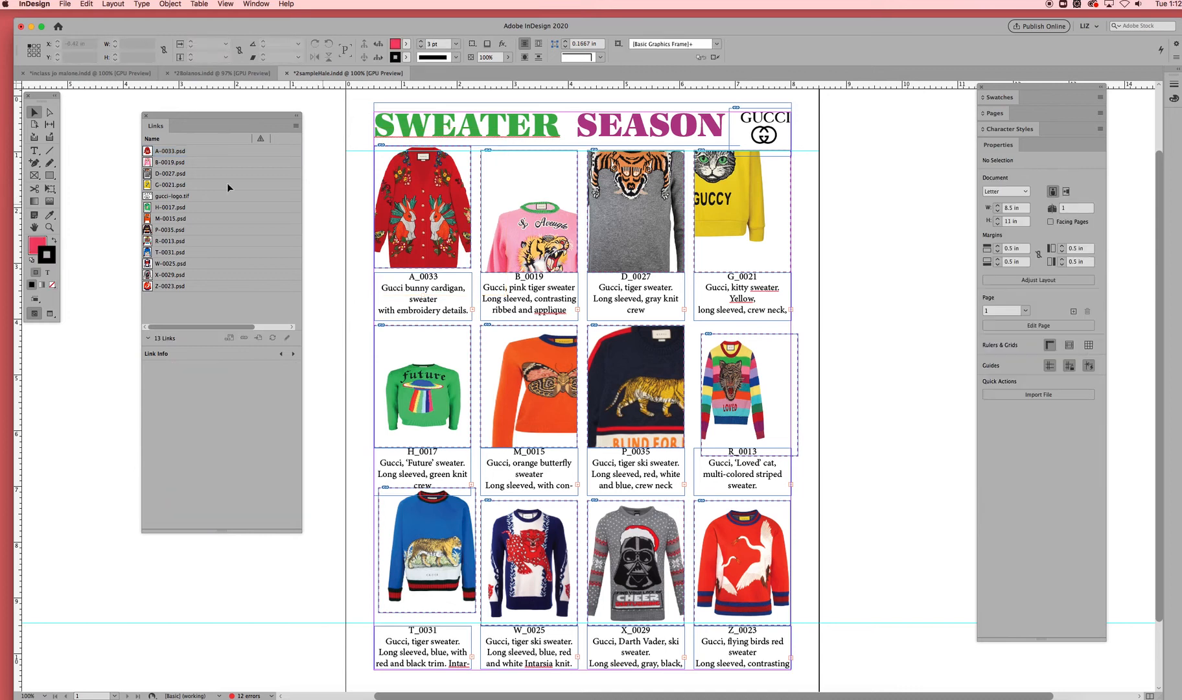
Try moving the red cardigan's picture frame together with its image to X 0.31 in, and undo the move
click(383, 267)
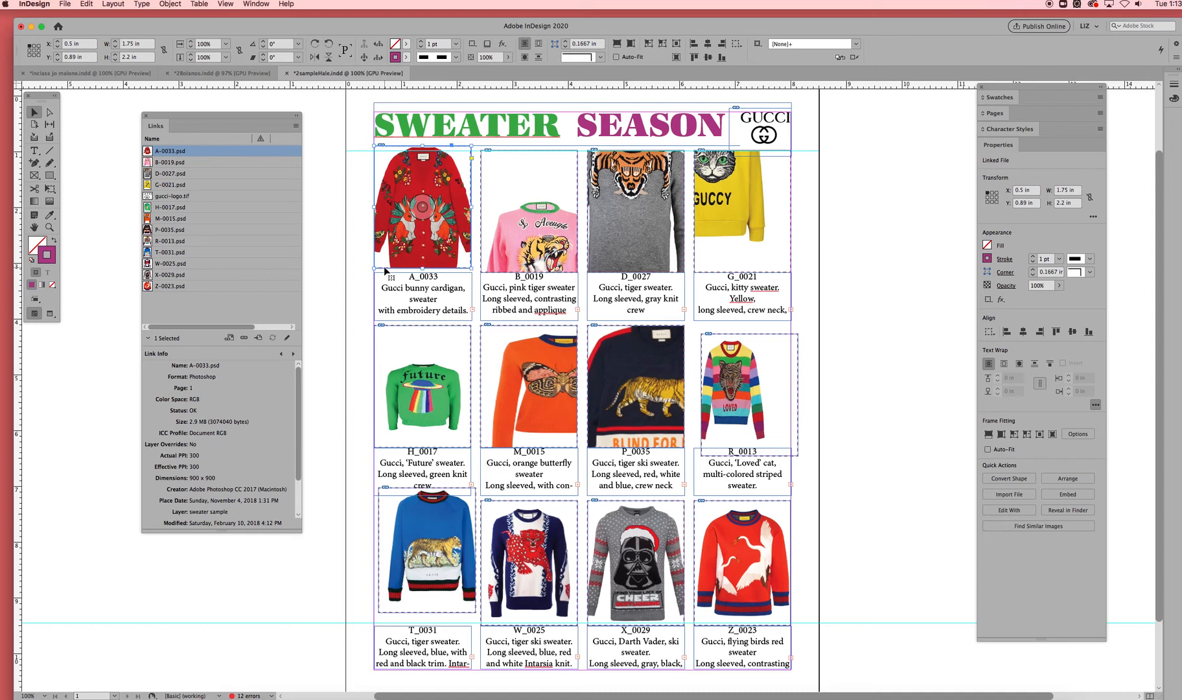
drag(384, 267, 378, 269)
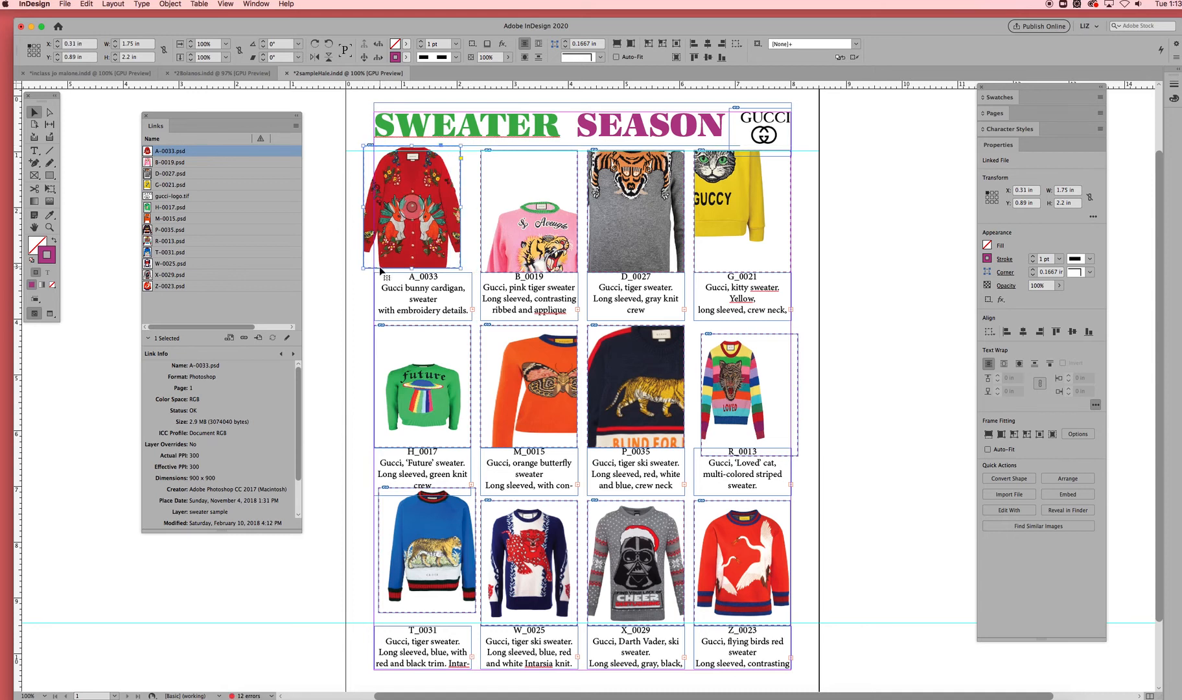
key(super+z)
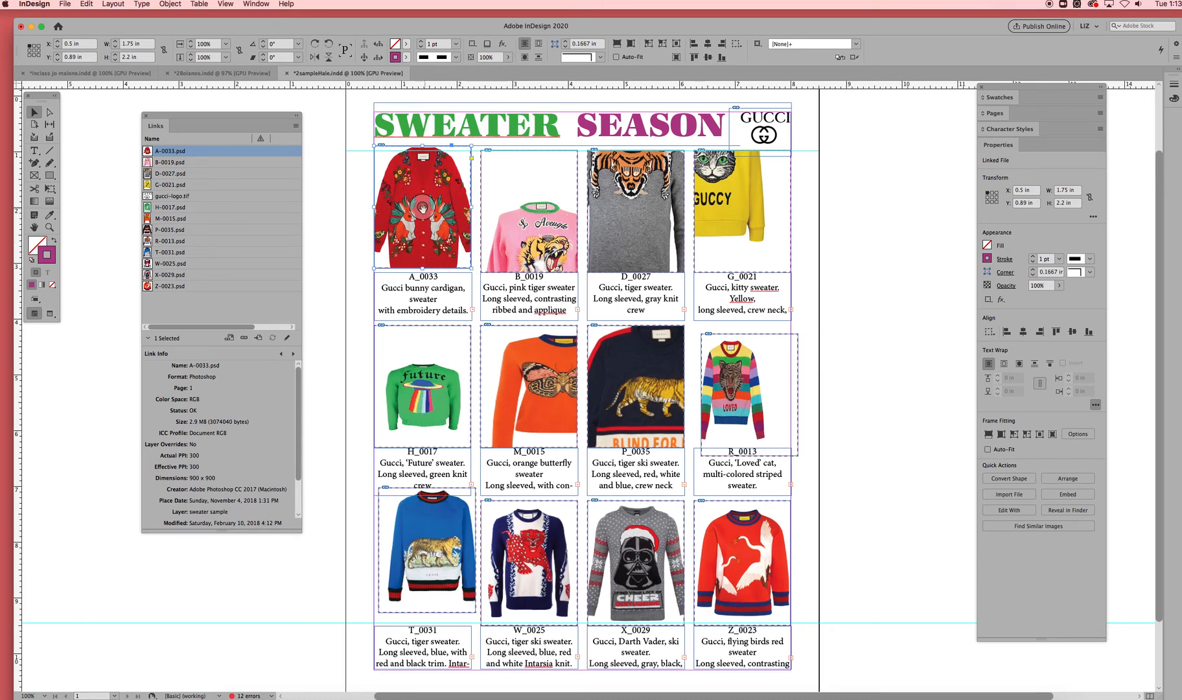
Nudge the red cardigan image inside its frame to X -0.6111 in, keeping the frame in place
click(424, 208)
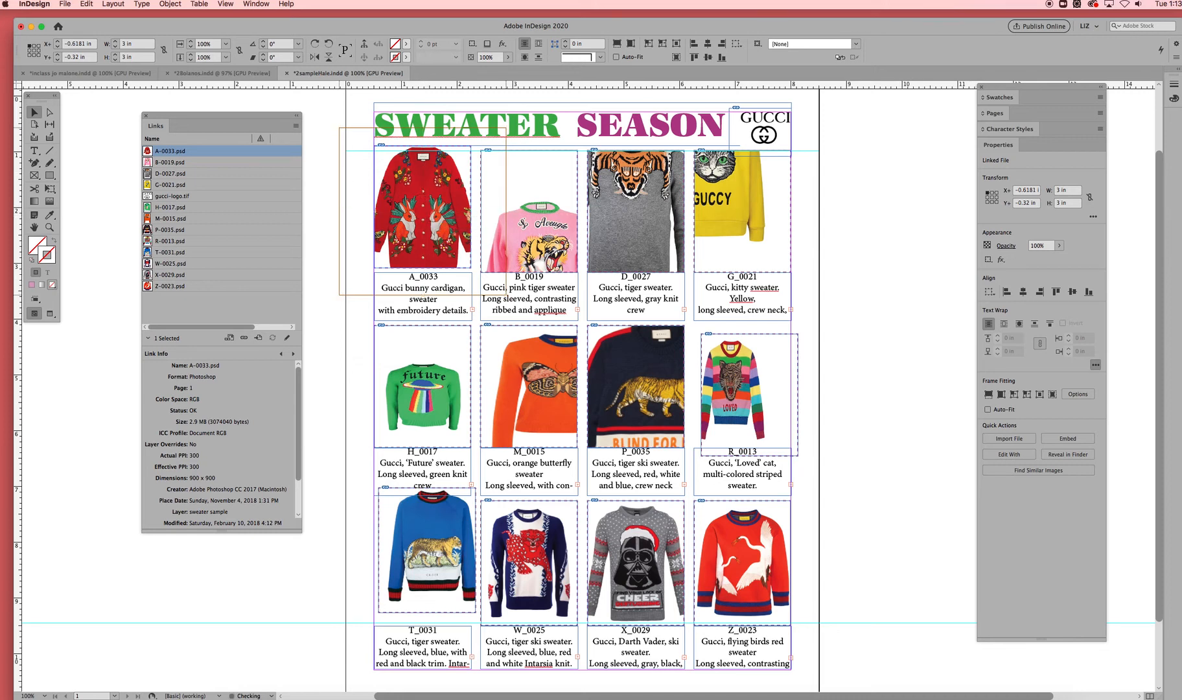
drag(421, 214, 429, 218)
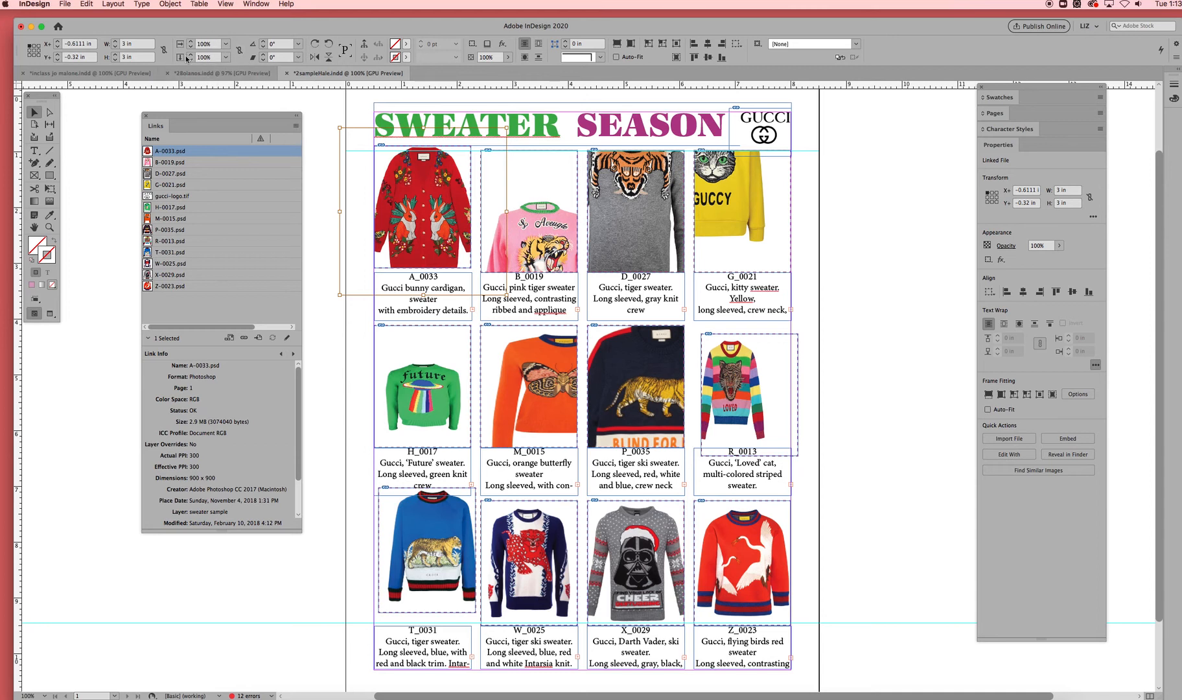
Hide the Control panel and show it again
click(257, 4)
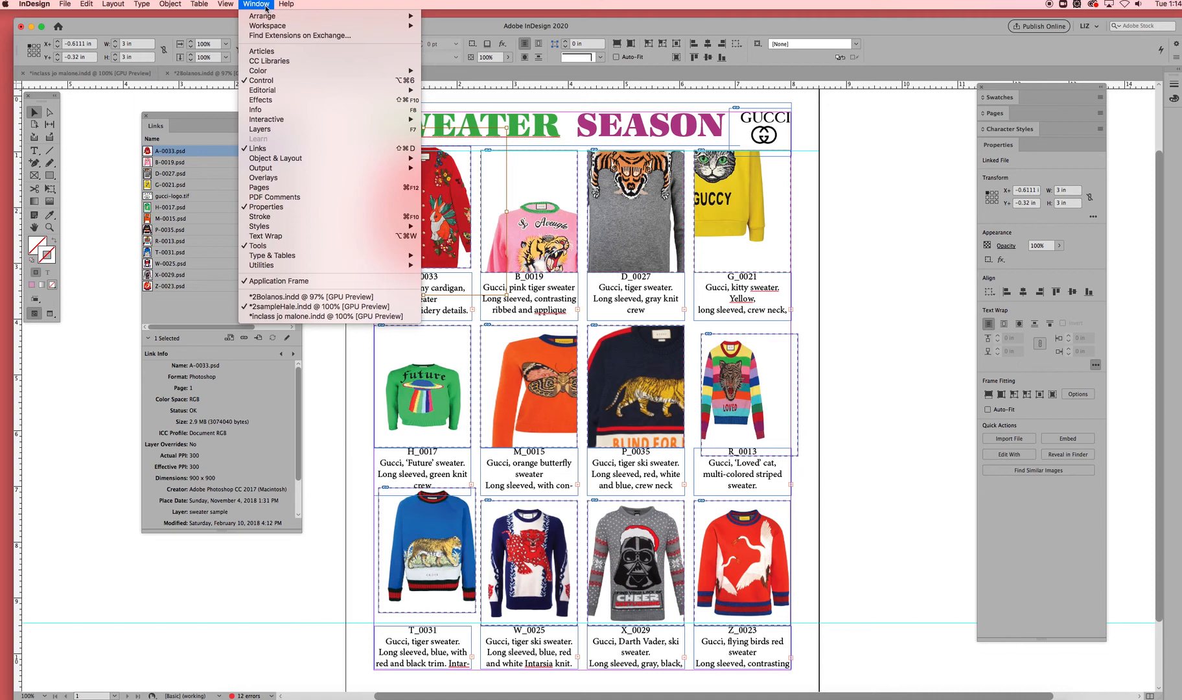
click(265, 7)
click(266, 7)
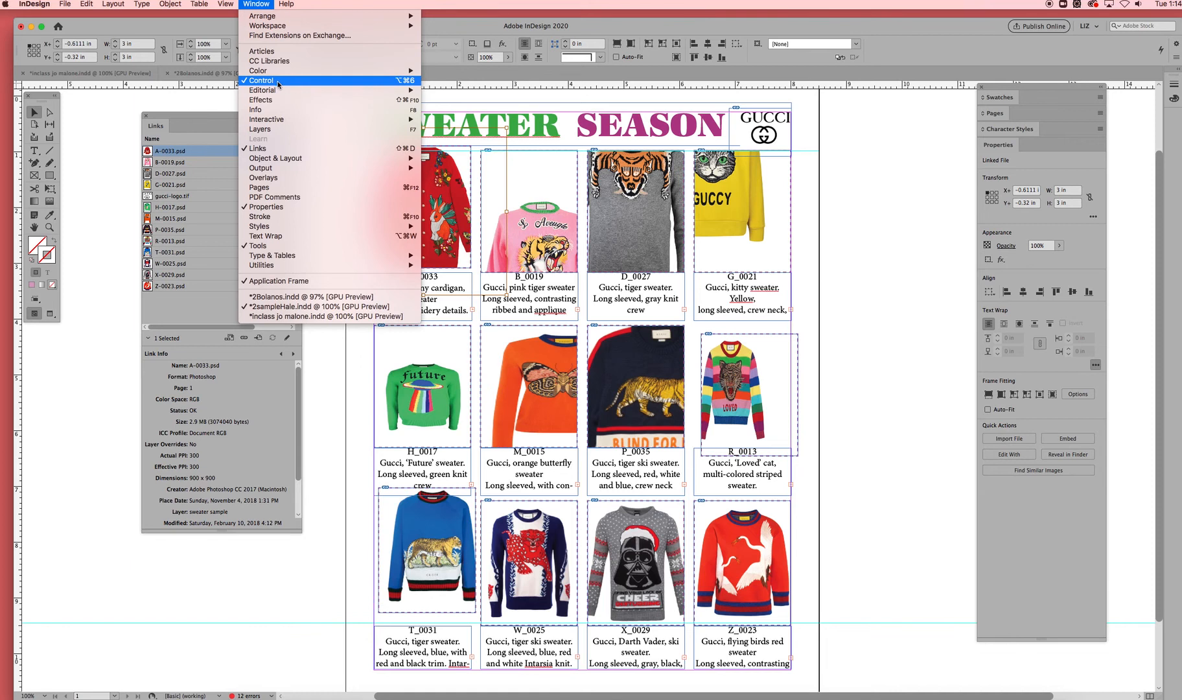
click(392, 81)
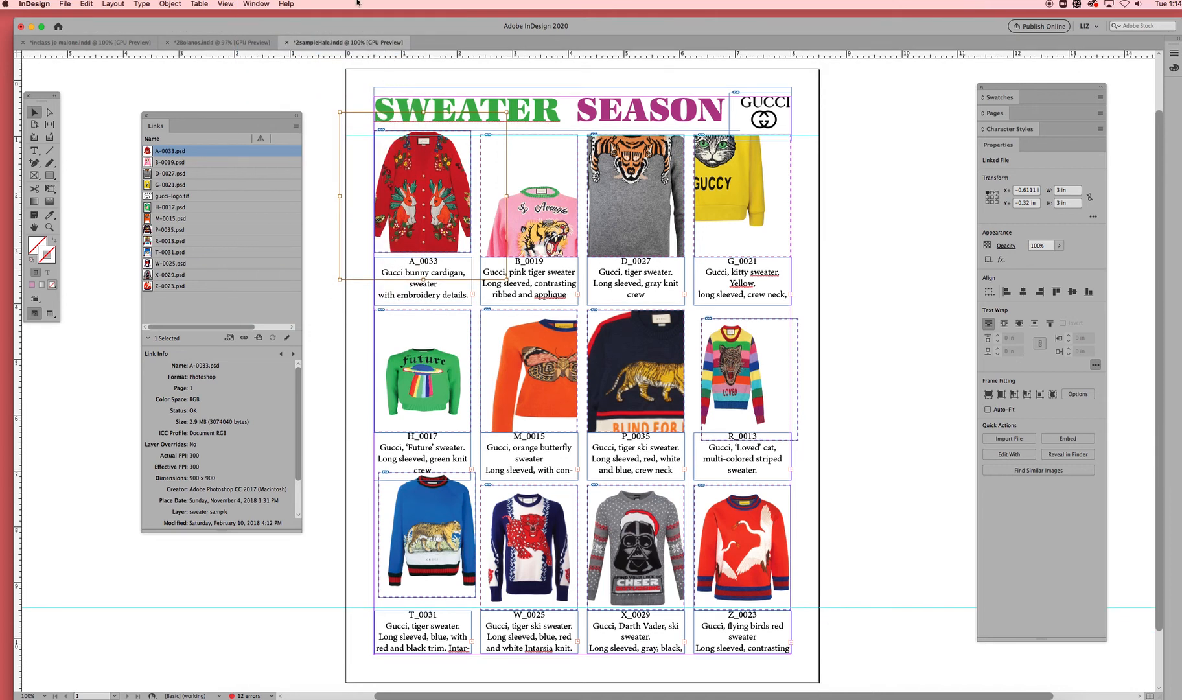
key(super+alt+6)
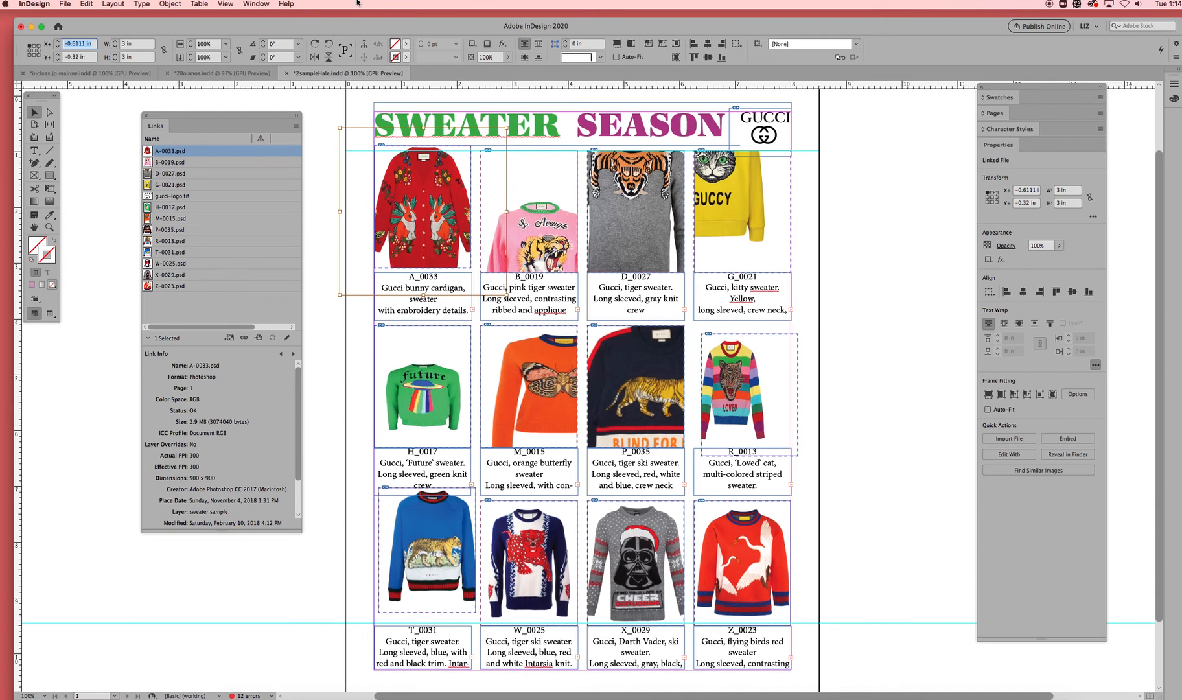
Link the scale percentages, scale the red bunny cardigan image to 75%, and move it inside its frame to about X -0.25 in, Y -0.05 in
click(226, 45)
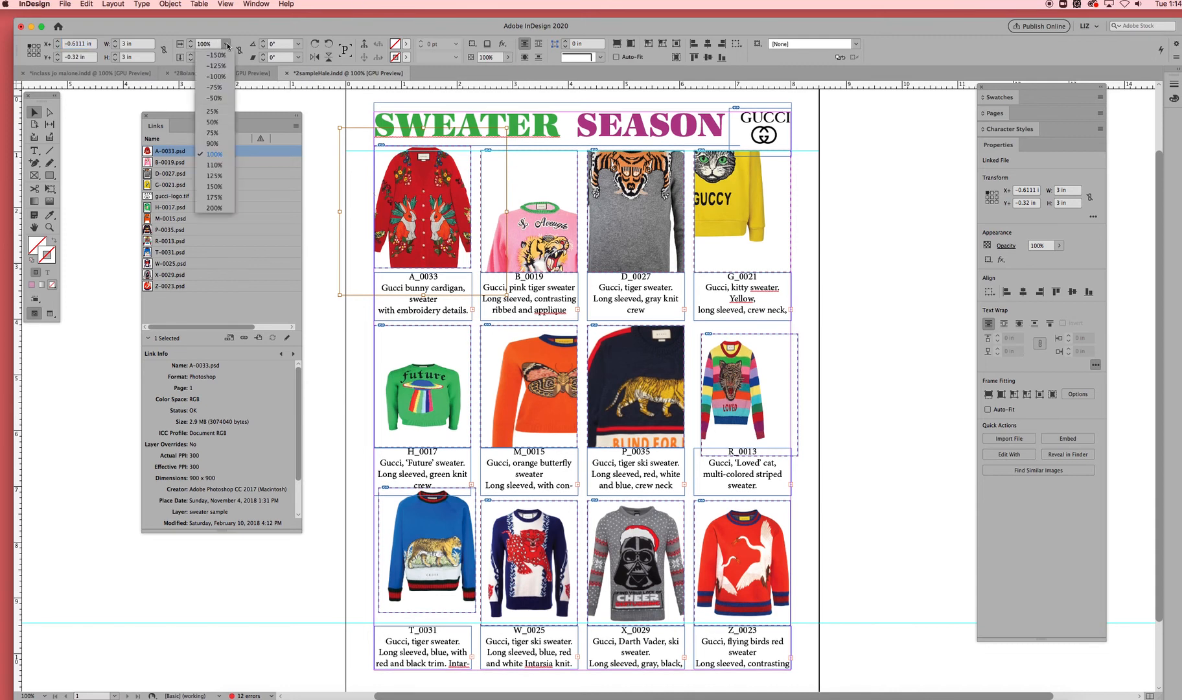
click(227, 39)
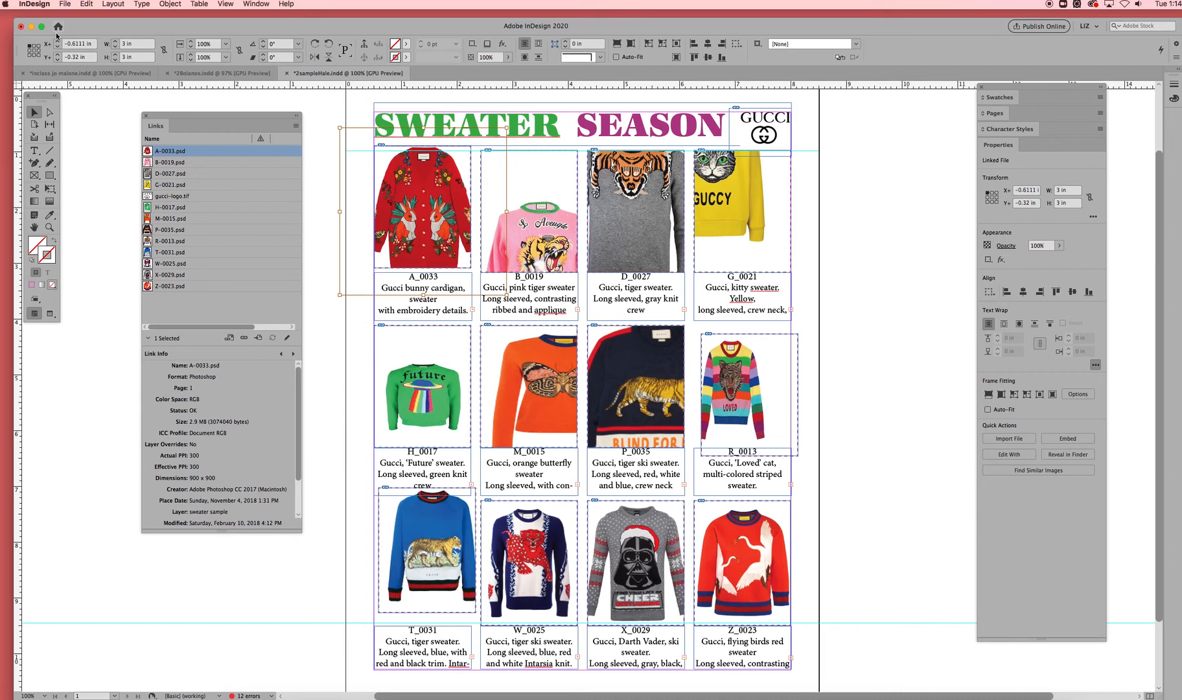
click(240, 55)
click(226, 44)
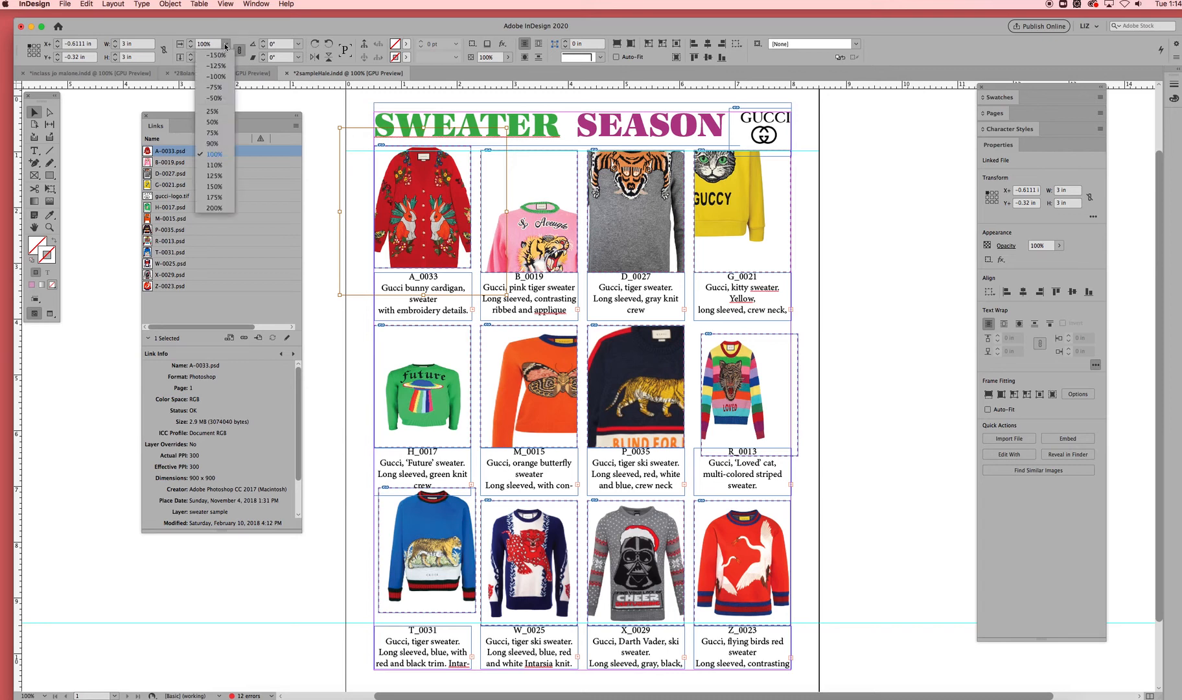
click(218, 133)
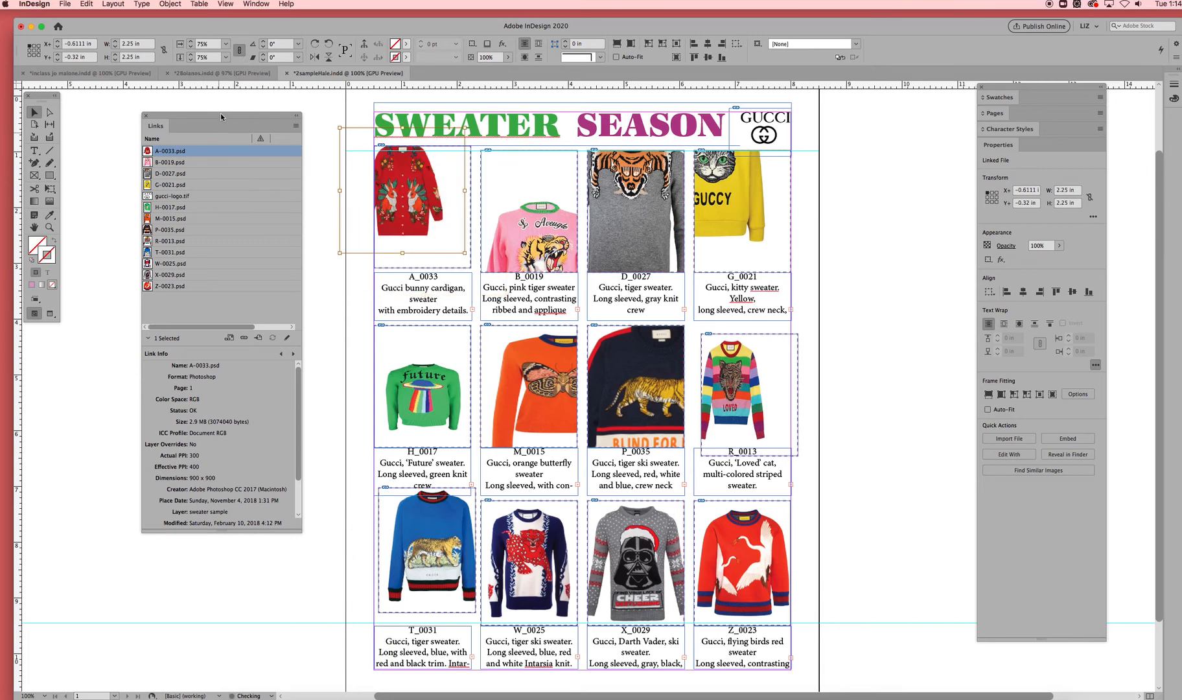
drag(396, 191, 411, 198)
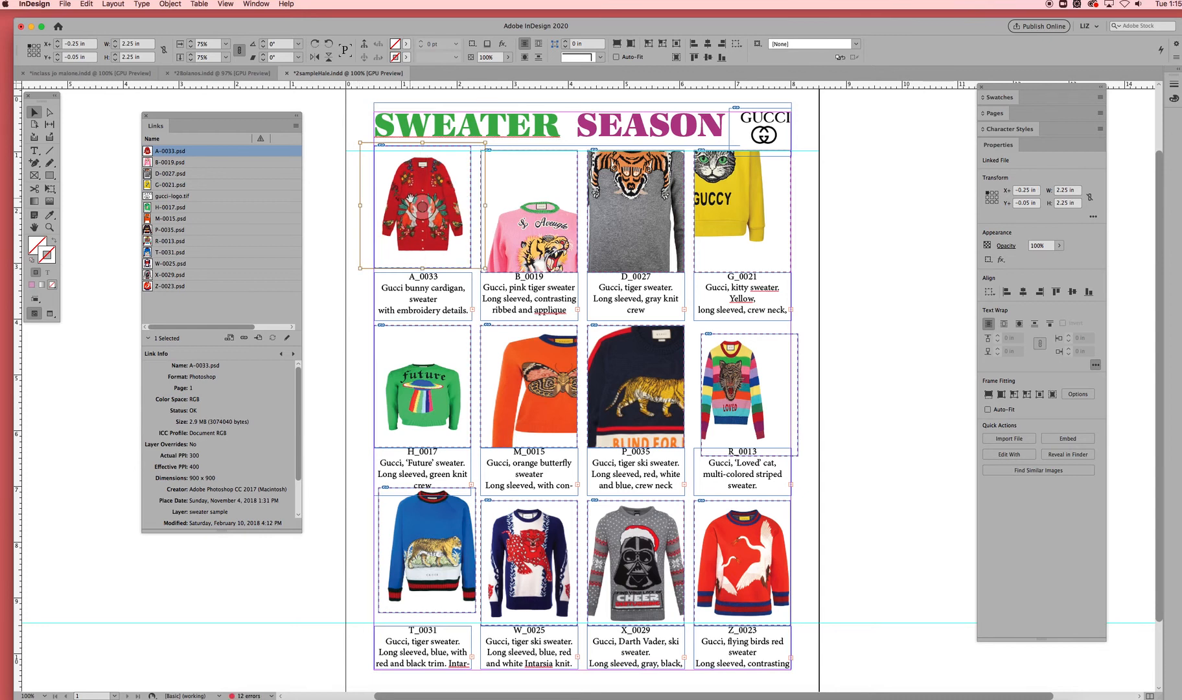
Scale the red bunny cardigan image up to 84% and recenter it inside its frame at about X -0.3781 in, Y -0.16 in
click(191, 41)
click(191, 42)
click(191, 42)
click(190, 42)
click(191, 42)
click(191, 42)
click(190, 43)
click(190, 43)
click(190, 43)
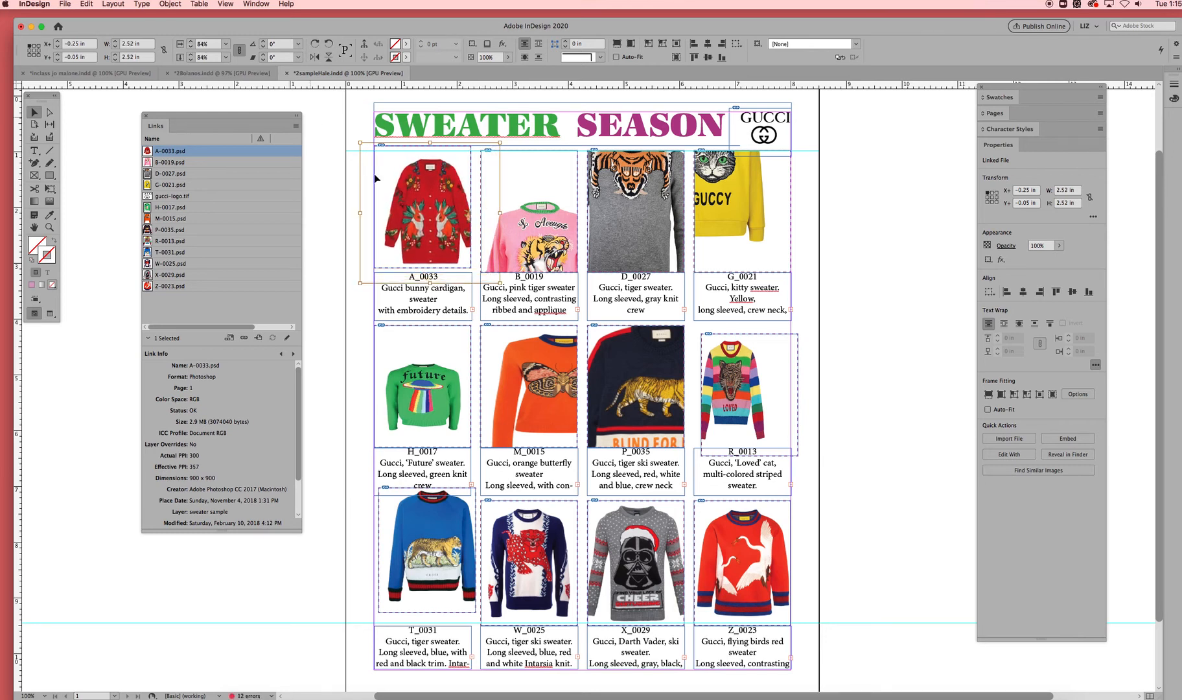
drag(432, 206, 424, 208)
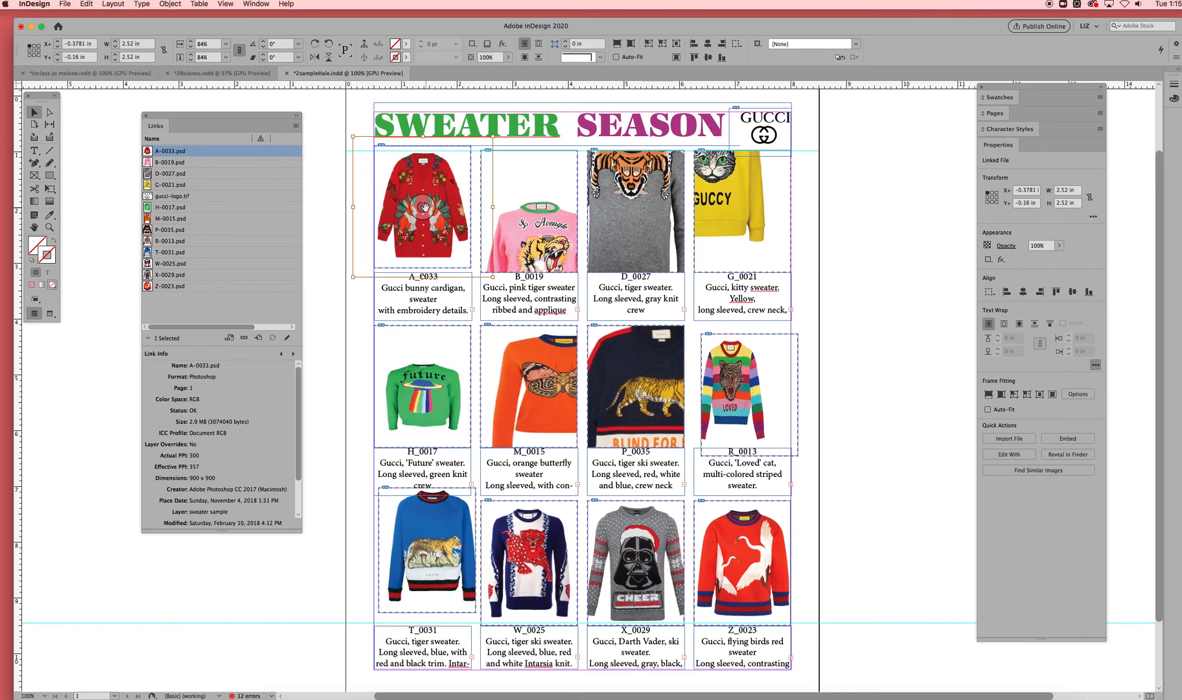
Scale the pink tiger sweater image to 75% and position it inside its frame at about X -0.3375 in, Y -0.025 in
click(528, 214)
drag(529, 221, 537, 168)
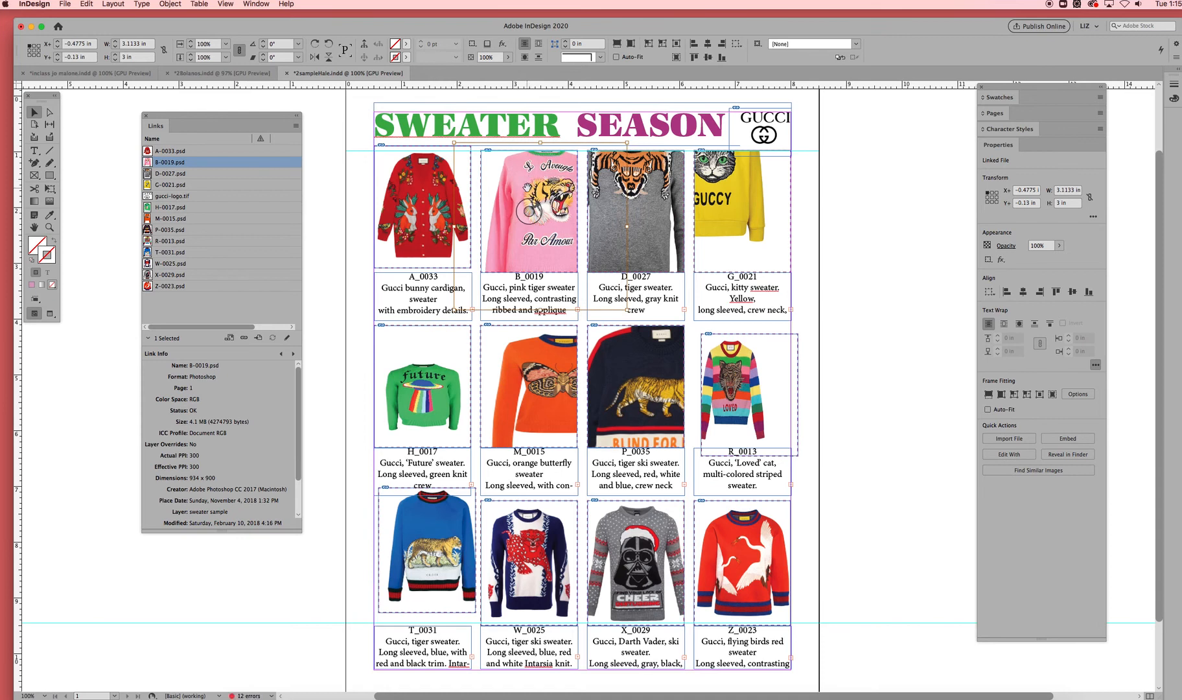
click(226, 44)
click(218, 132)
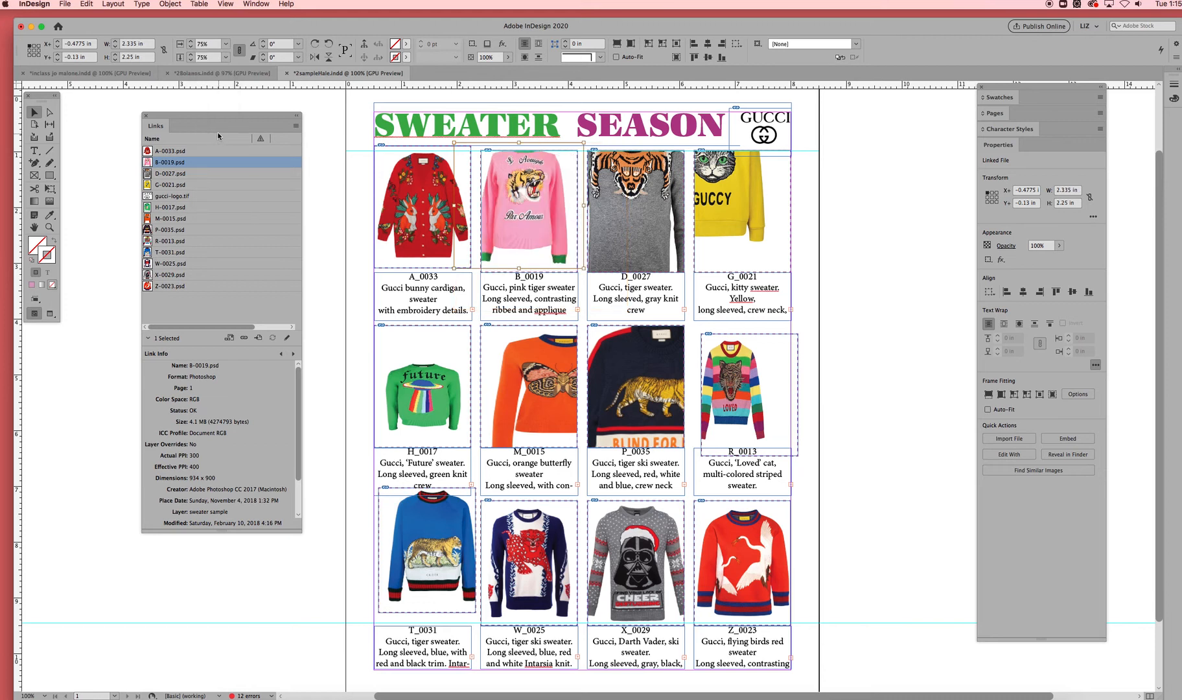
drag(525, 212, 534, 218)
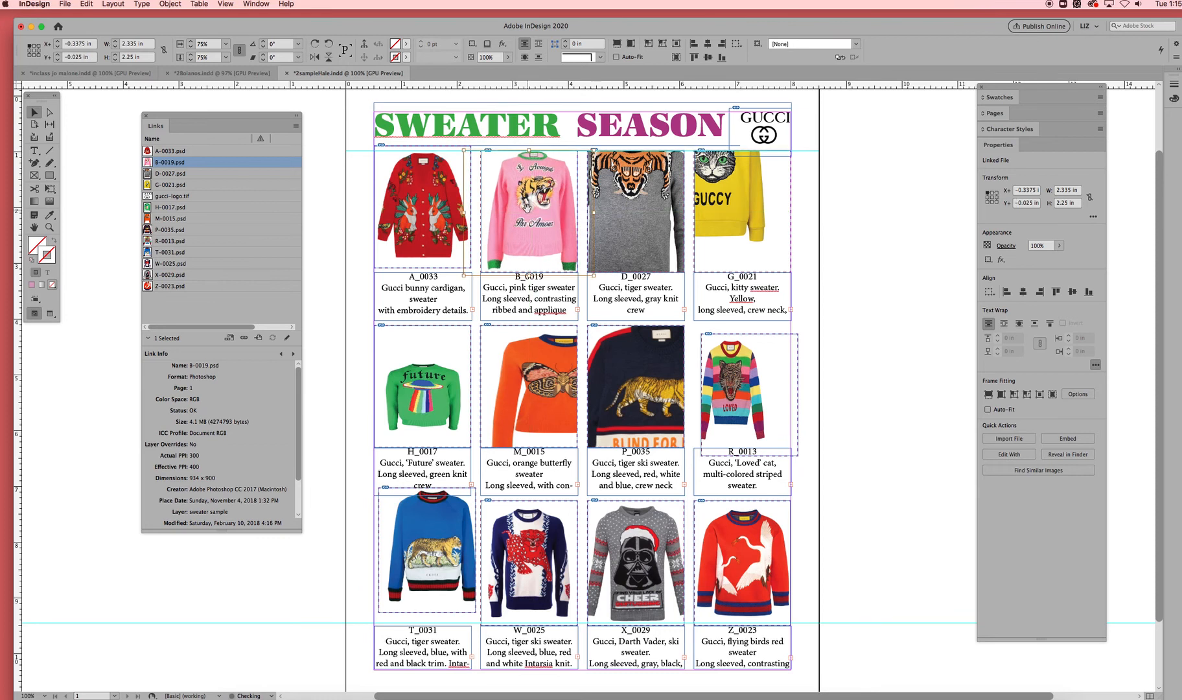
Reduce the pink tiger sweater image to 70% and position it inside its frame at about X -0.2618 in, Y 0.02 in
click(191, 47)
click(192, 47)
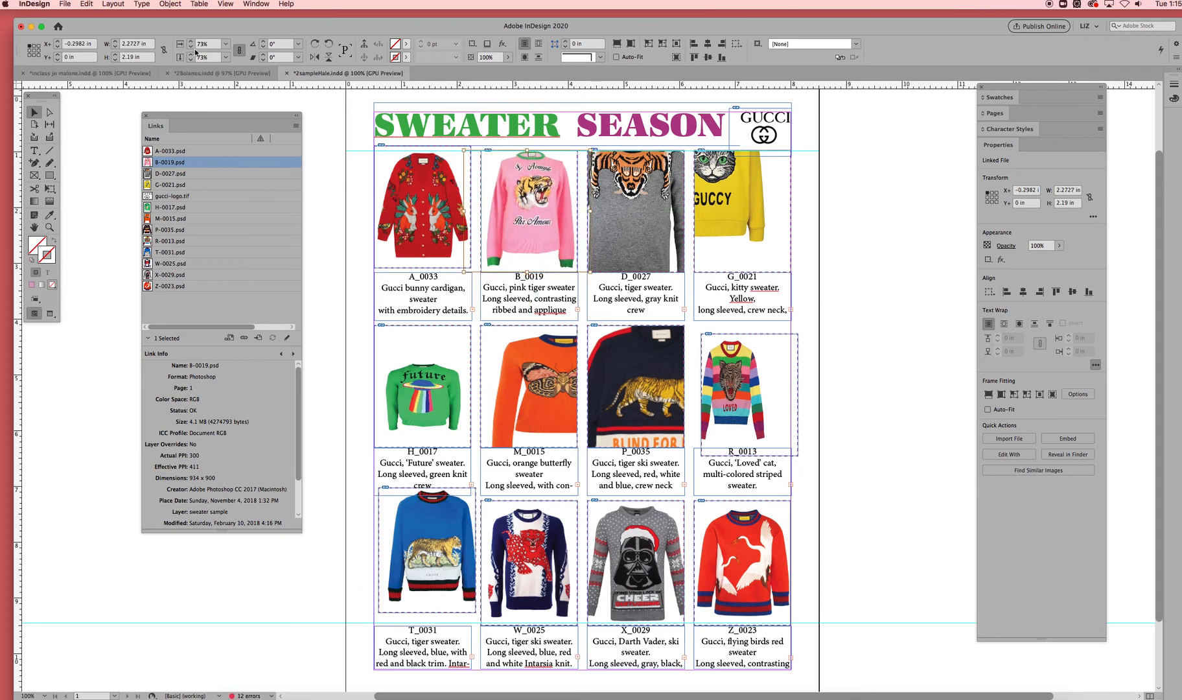
click(190, 47)
click(191, 47)
click(190, 47)
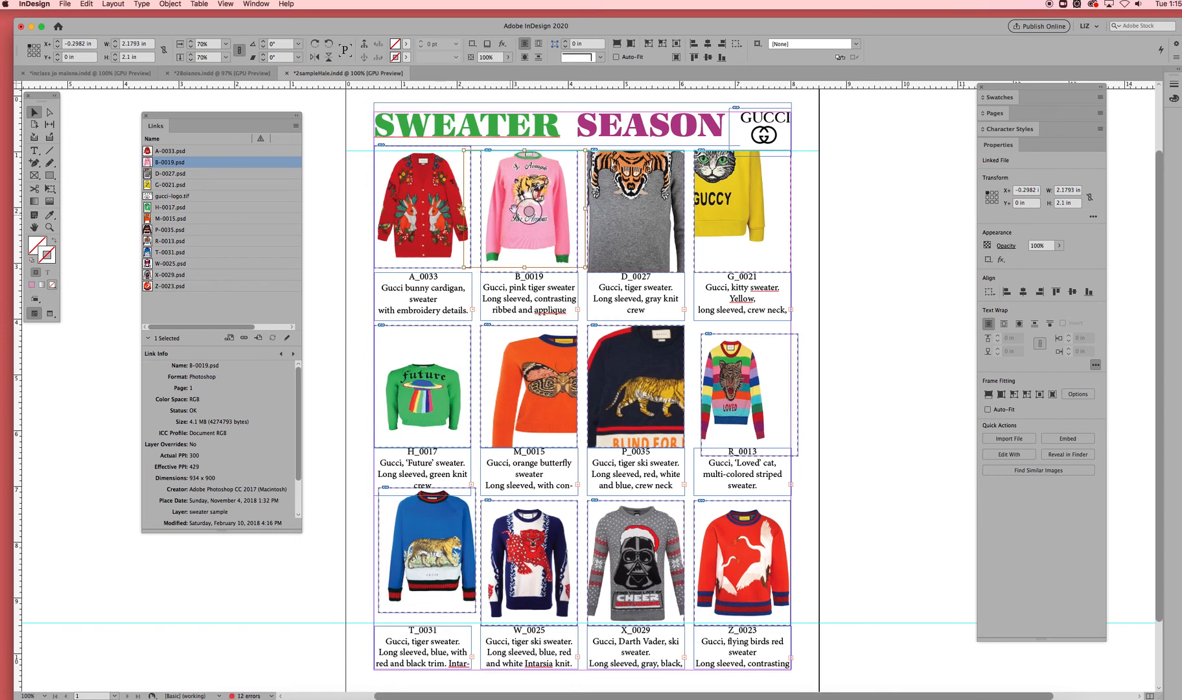
drag(523, 209, 519, 214)
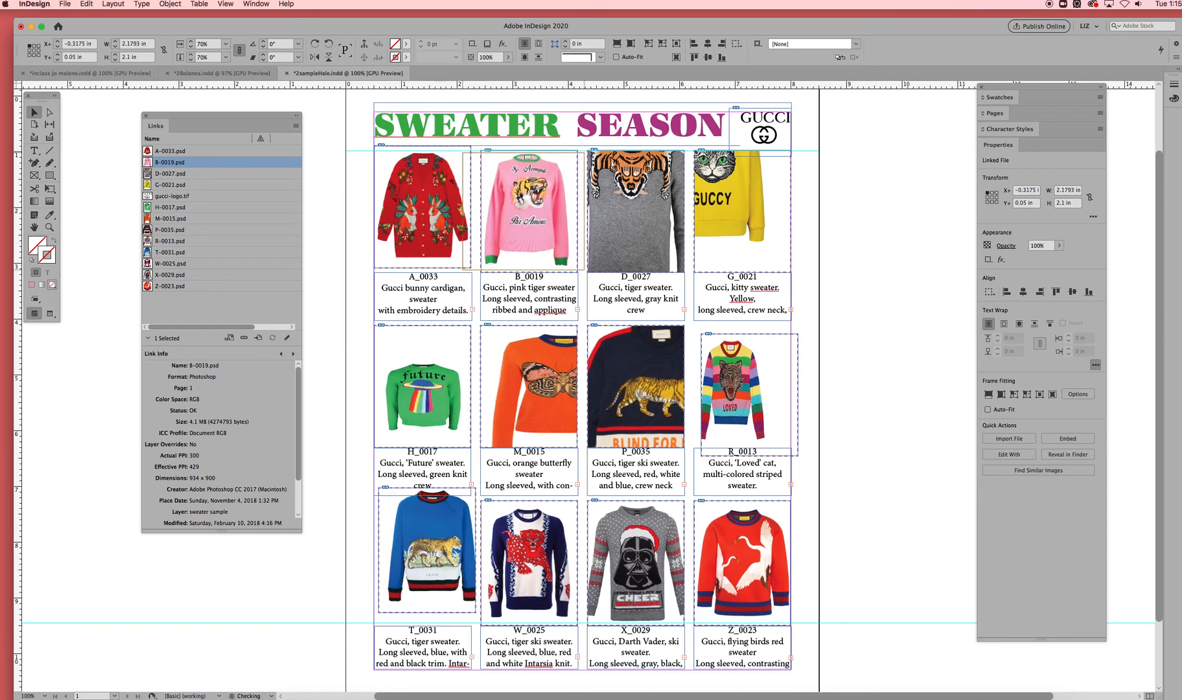
drag(517, 209, 522, 209)
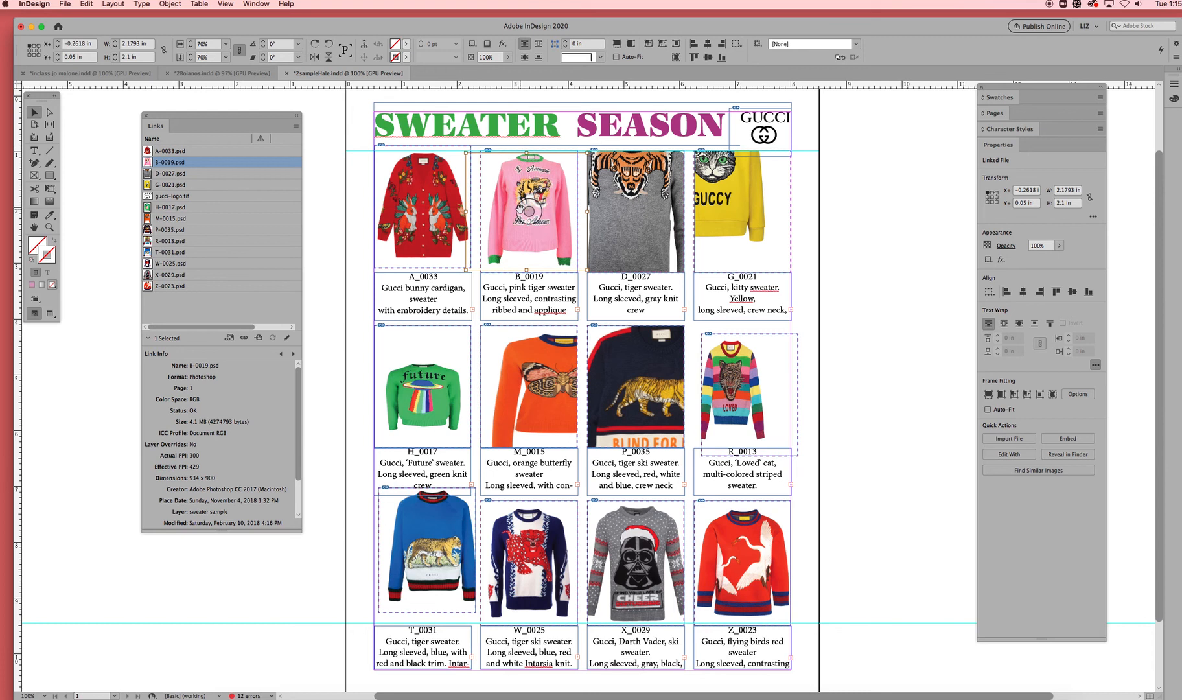
drag(522, 209, 521, 207)
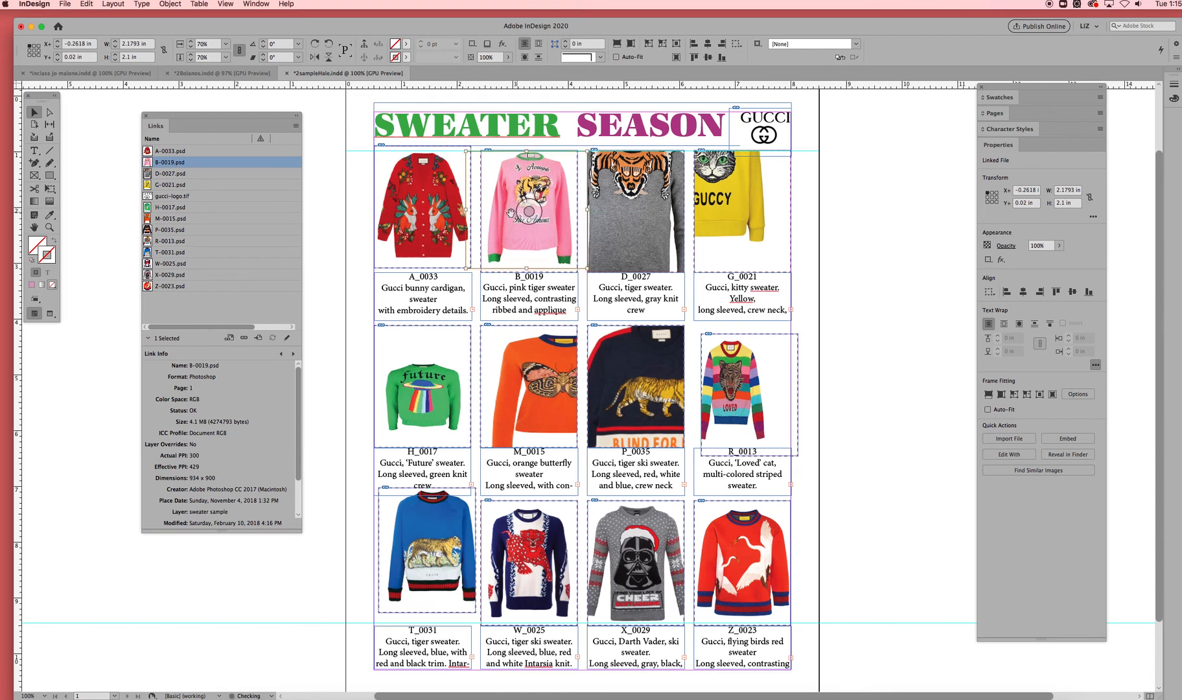
Switch to the Preview screen mode and nudge the pink tiger sweater image down inside its frame to Y 0.0895 in
click(340, 228)
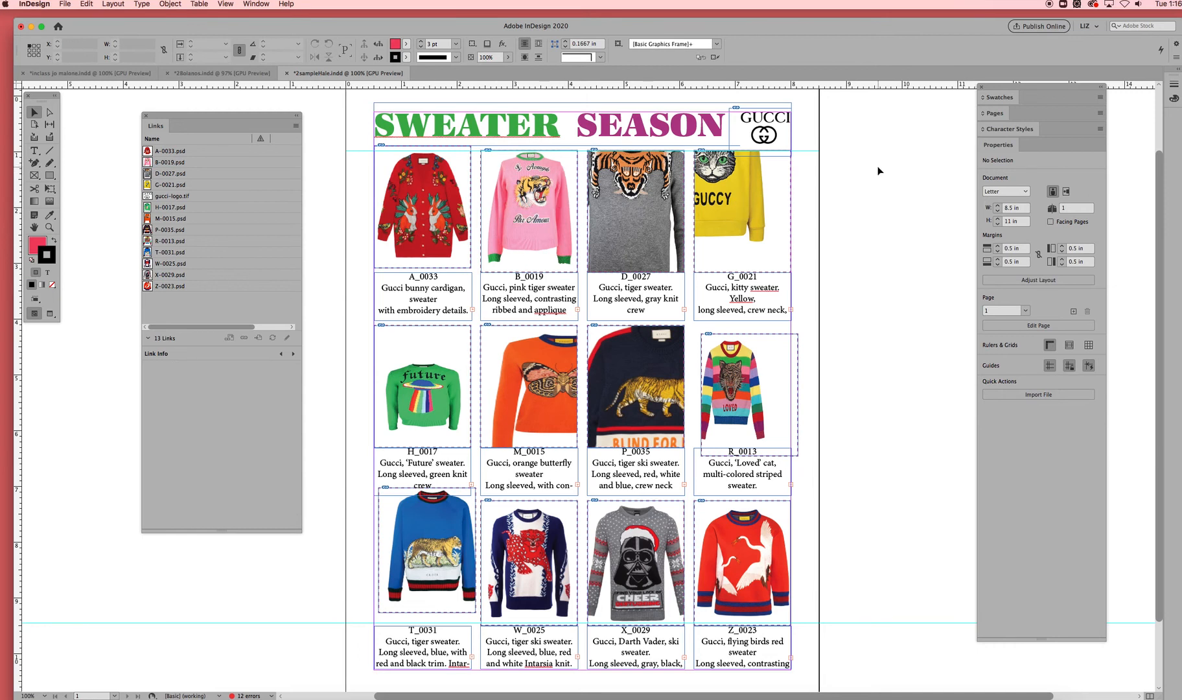
key(w)
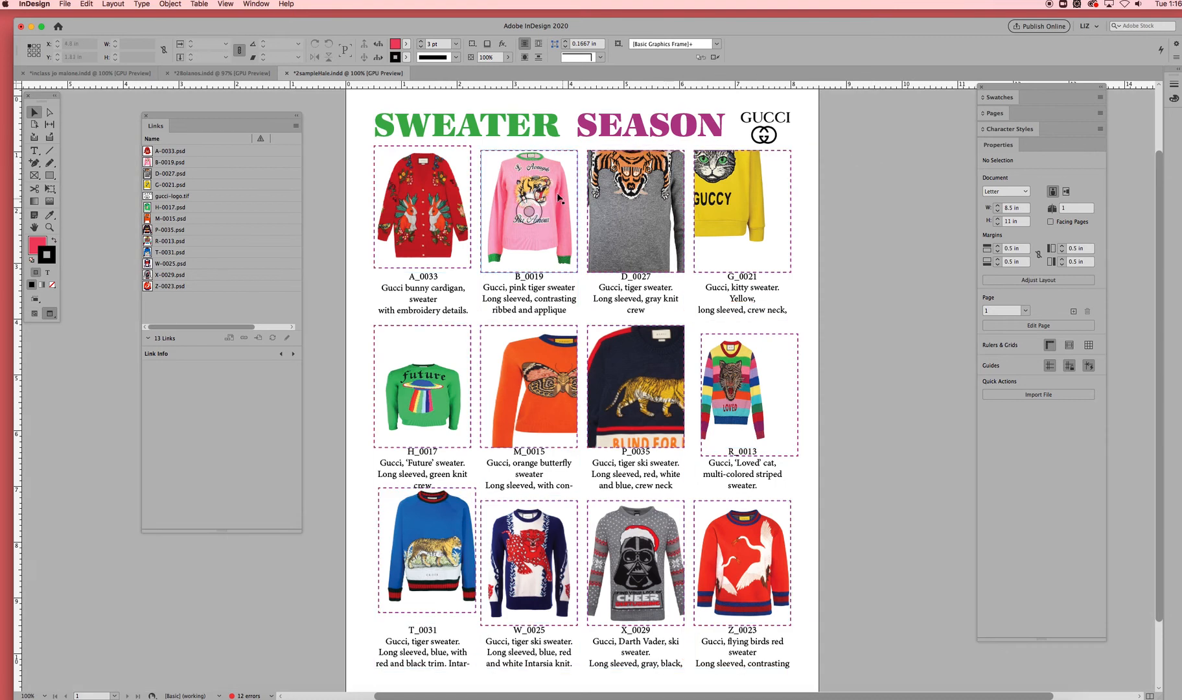
click(534, 209)
click(535, 209)
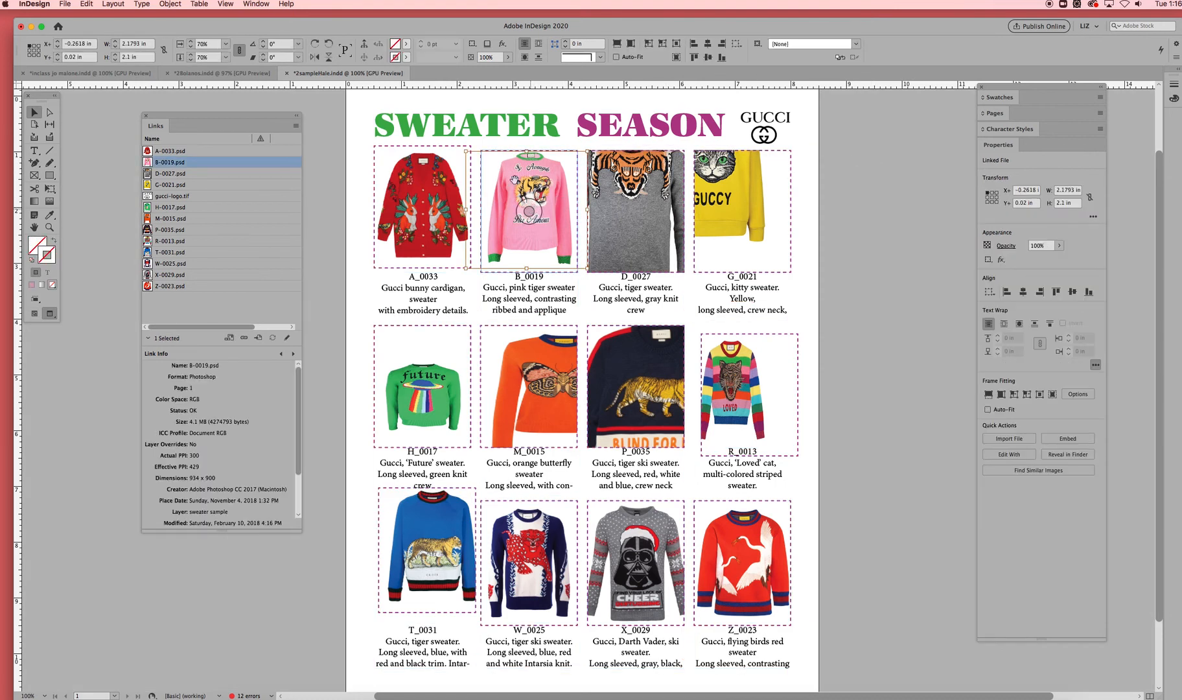
key(Down)
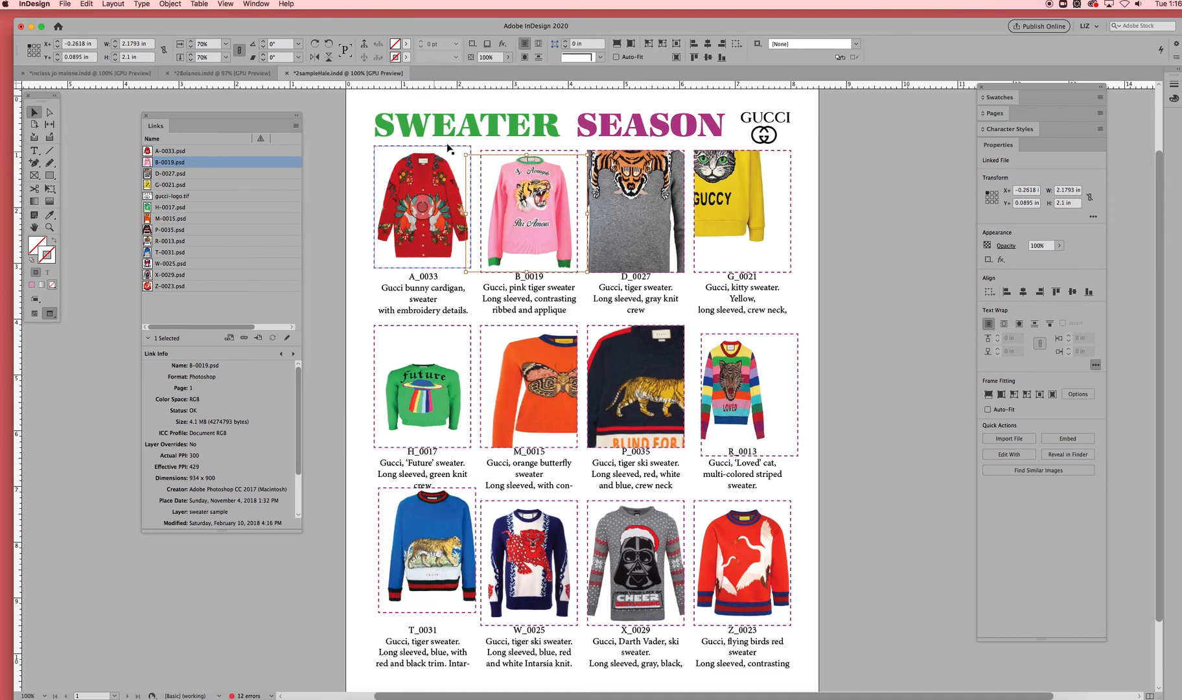
click(876, 161)
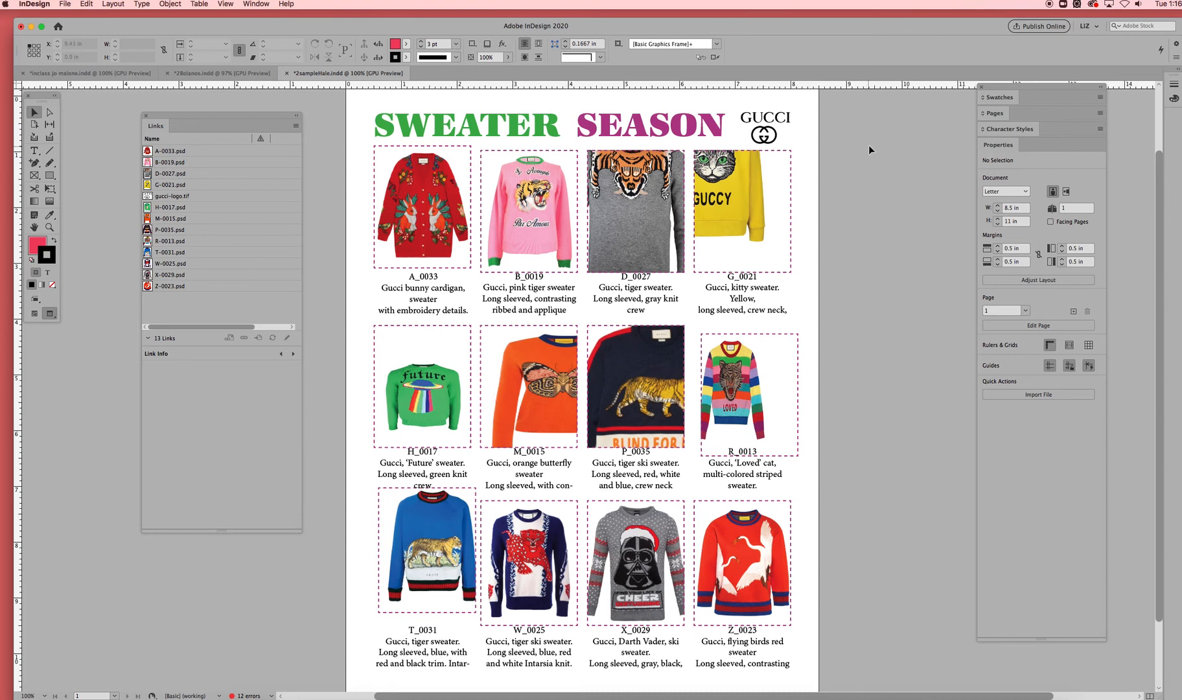
Scale the gray tiger sweater image to 75% and move it inside its frame to about X -0.1675 in, Y 0 in
click(632, 207)
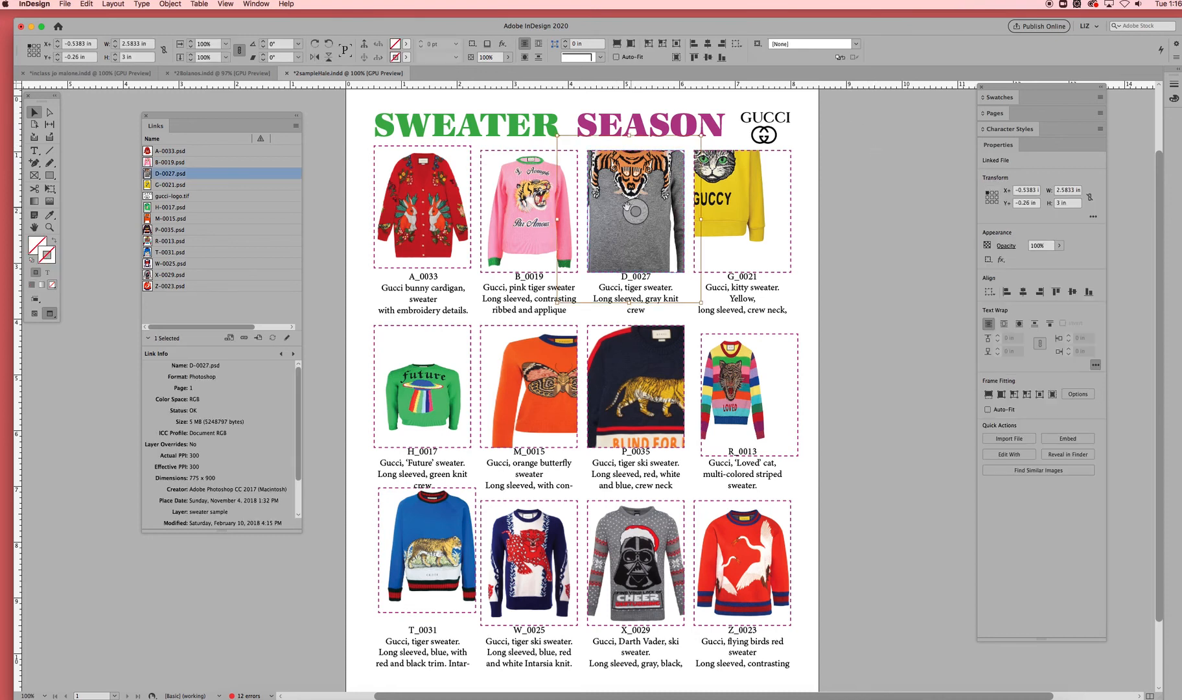
click(225, 47)
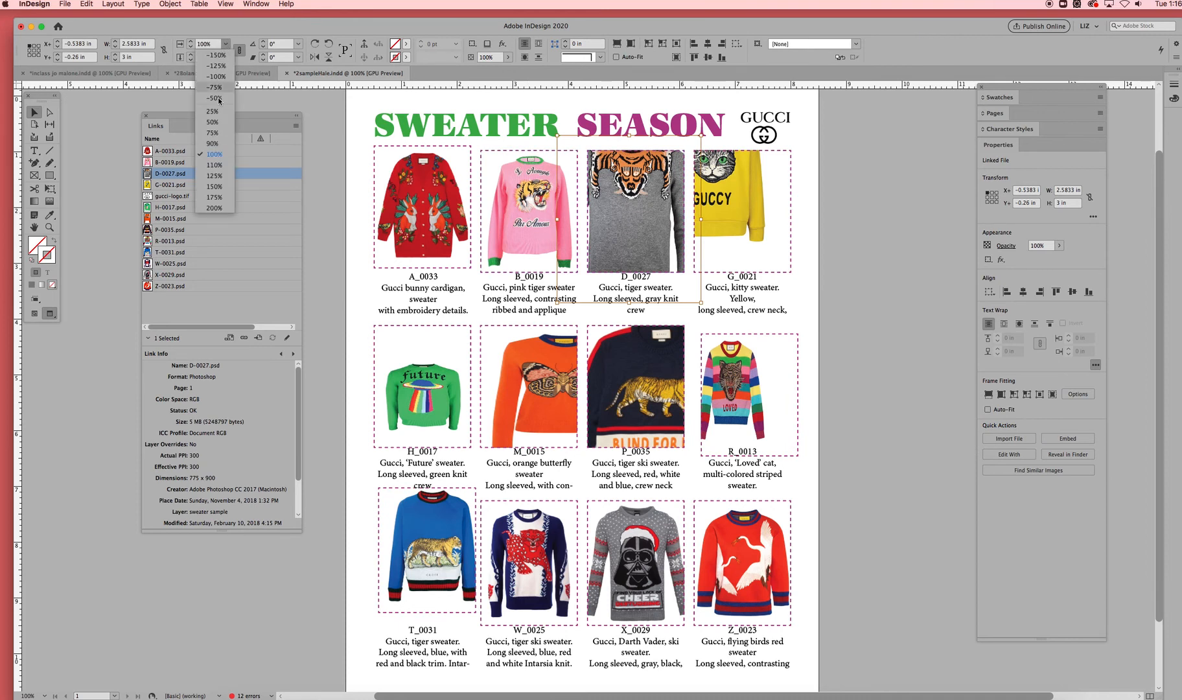
click(214, 134)
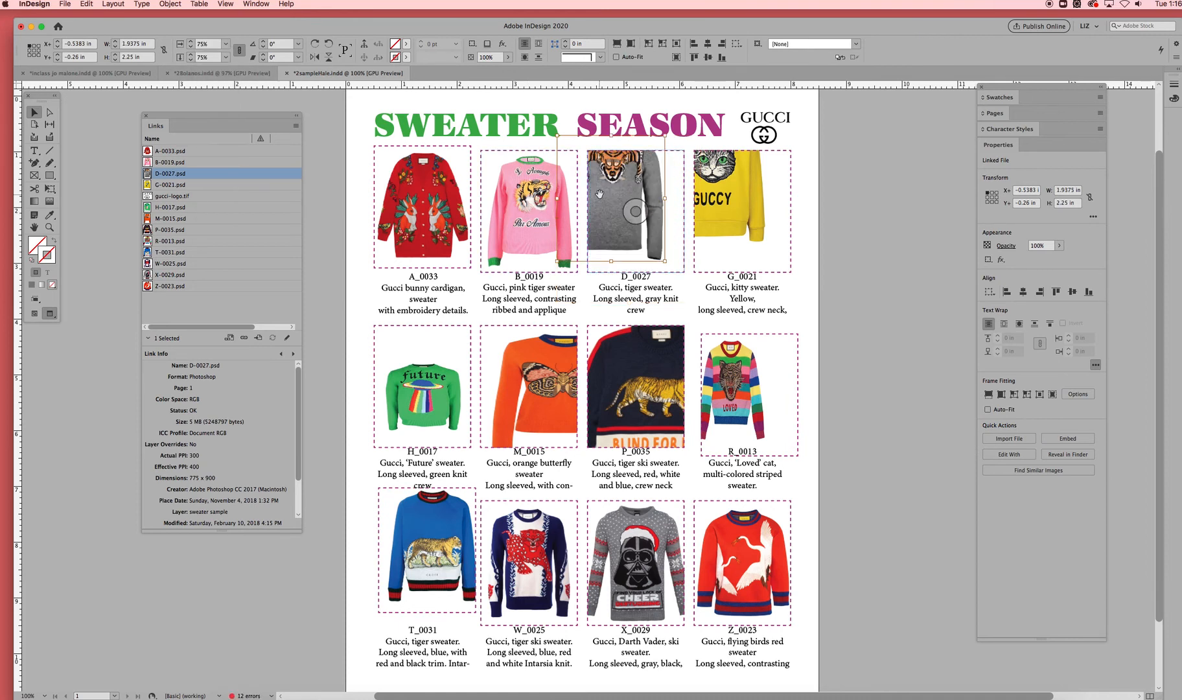
drag(602, 193, 623, 206)
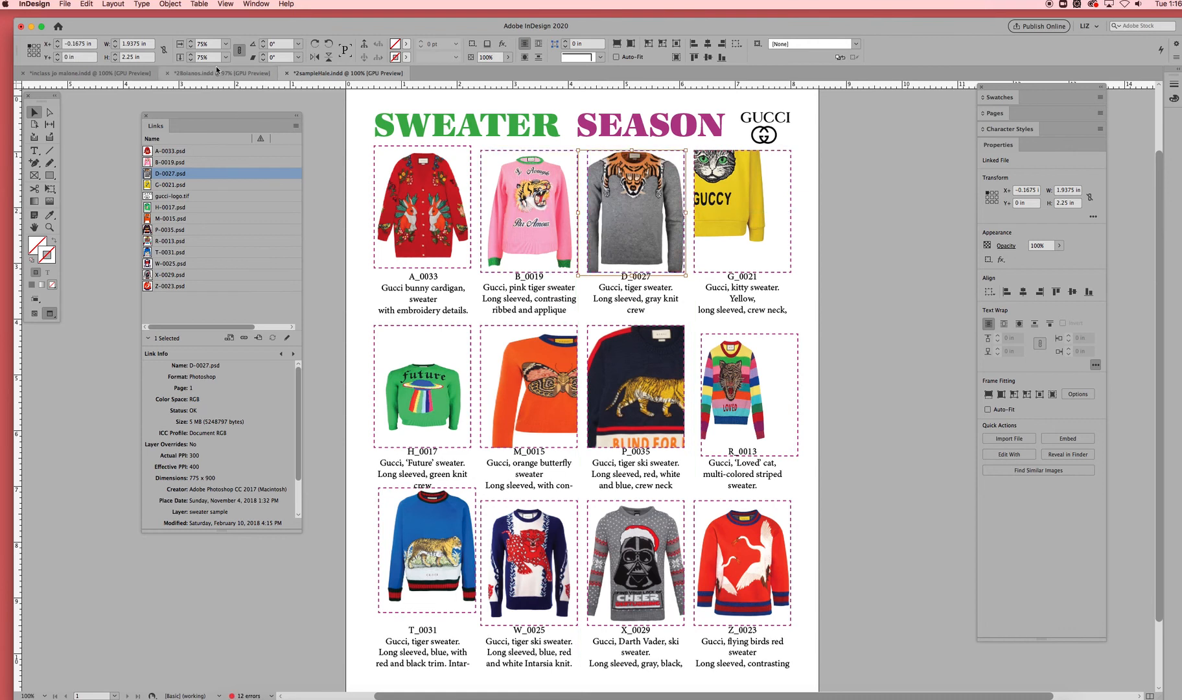
Reduce the gray tiger sweater image to 66% and move it inside its frame to X 0 in, Y 0.14 in
click(191, 47)
click(191, 47)
click(191, 47)
click(190, 47)
click(190, 47)
click(191, 47)
click(190, 47)
click(190, 48)
click(190, 47)
mouse_move(624, 213)
mouse_down()
mouse_move(636, 220)
mouse_move(635, 210)
mouse_up()
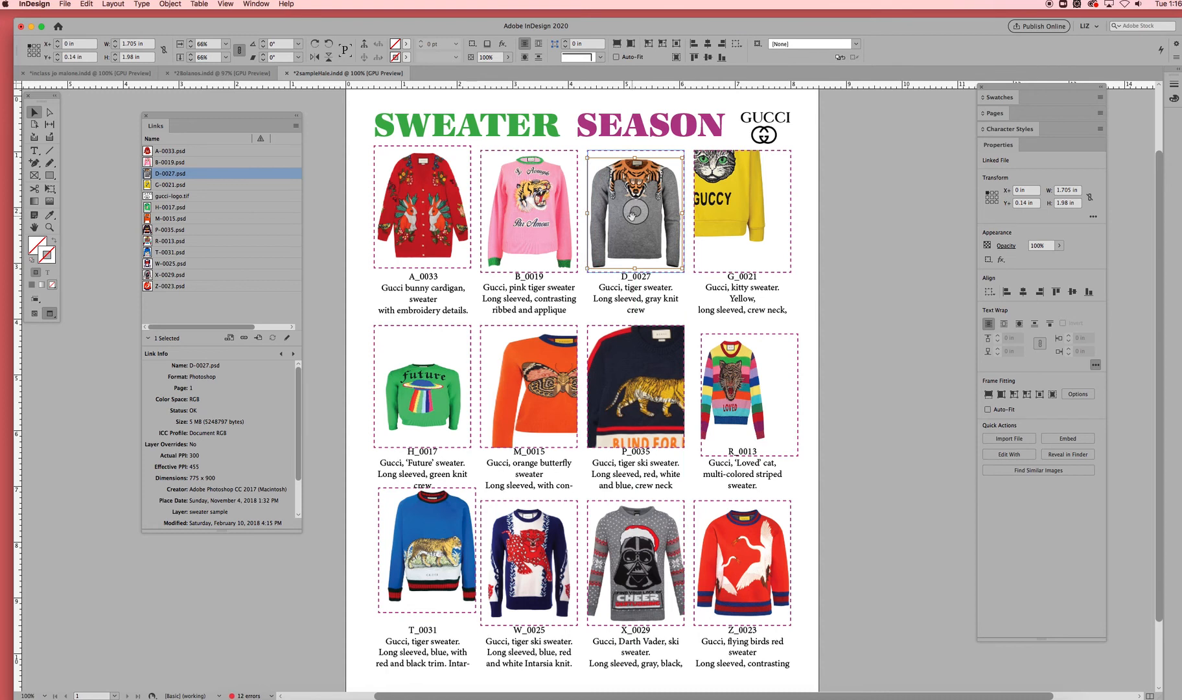
Scale the gray tiger sweater image down to 64%, fine-tune its placement inside the frame, and deselect it
click(191, 46)
click(190, 47)
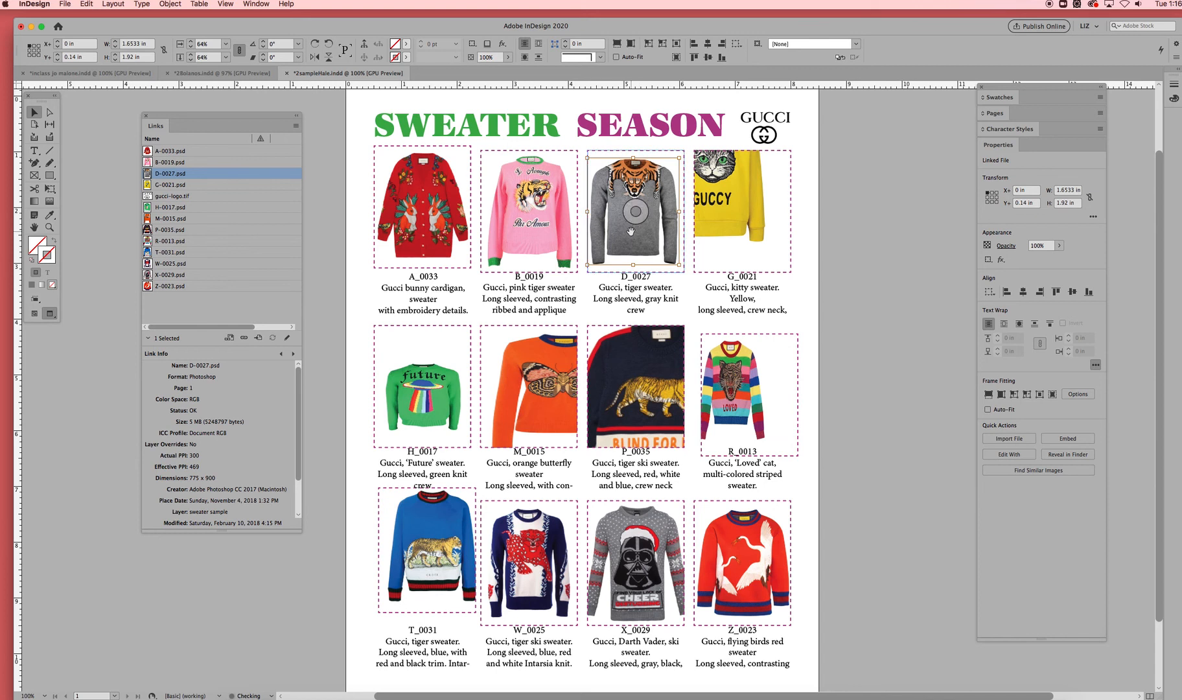
drag(632, 231, 632, 230)
click(808, 216)
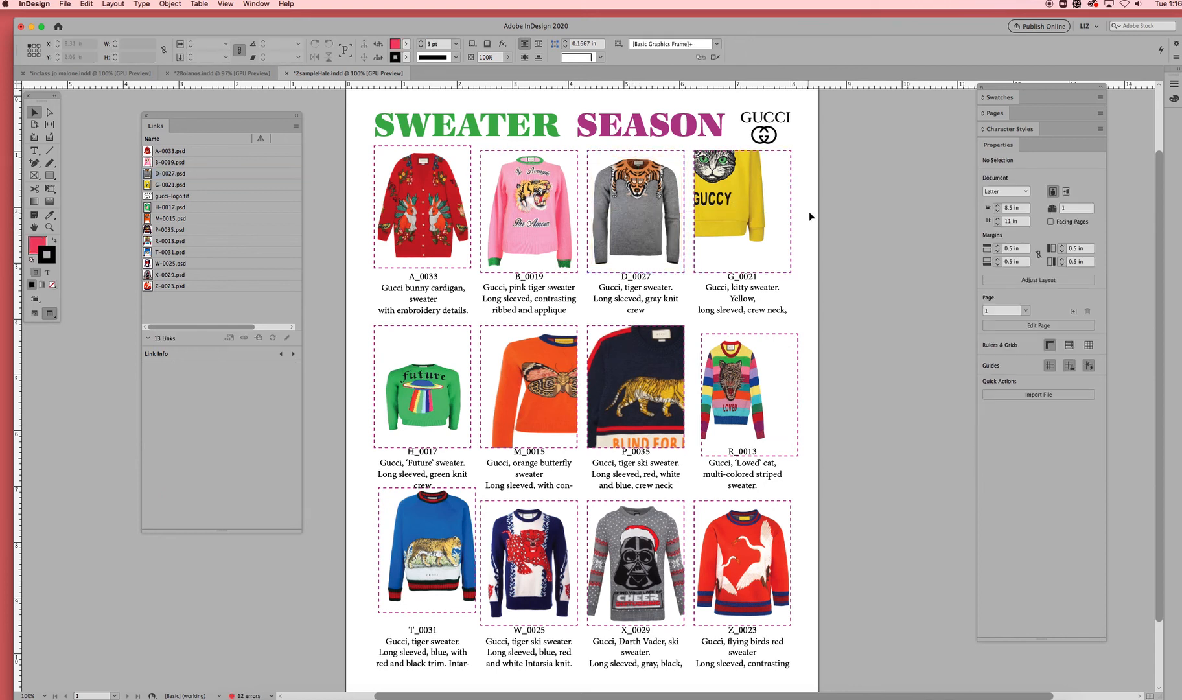
Shift the yellow kitty sweater image inside its frame to about X -0.2858 in, Y -0.4 in, and apply Fill Frame Proportionally
click(737, 205)
click(737, 206)
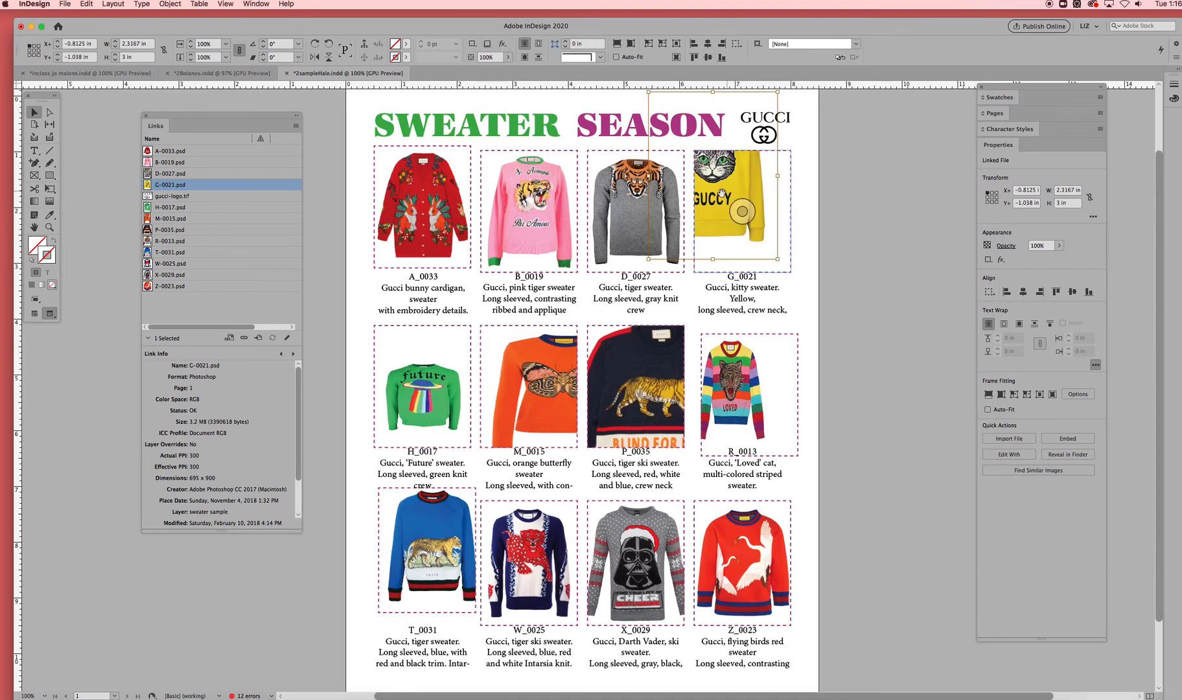
mouse_move(738, 214)
mouse_down()
mouse_move(766, 241)
mouse_move(744, 226)
mouse_up()
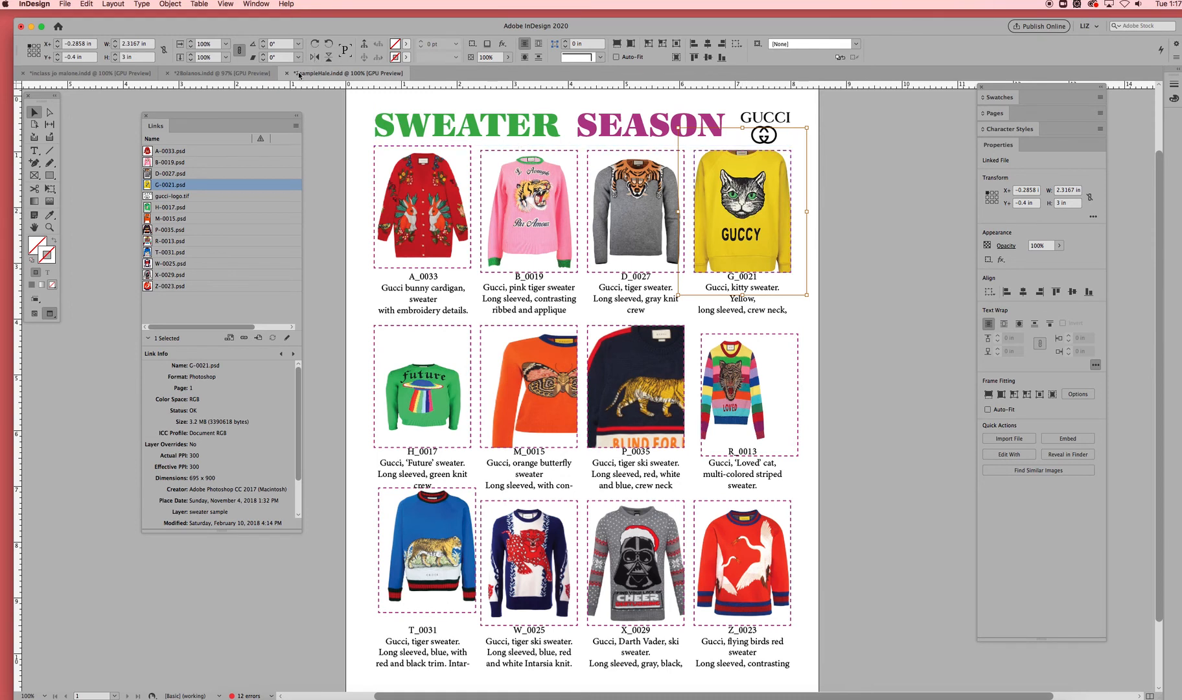
click(176, 5)
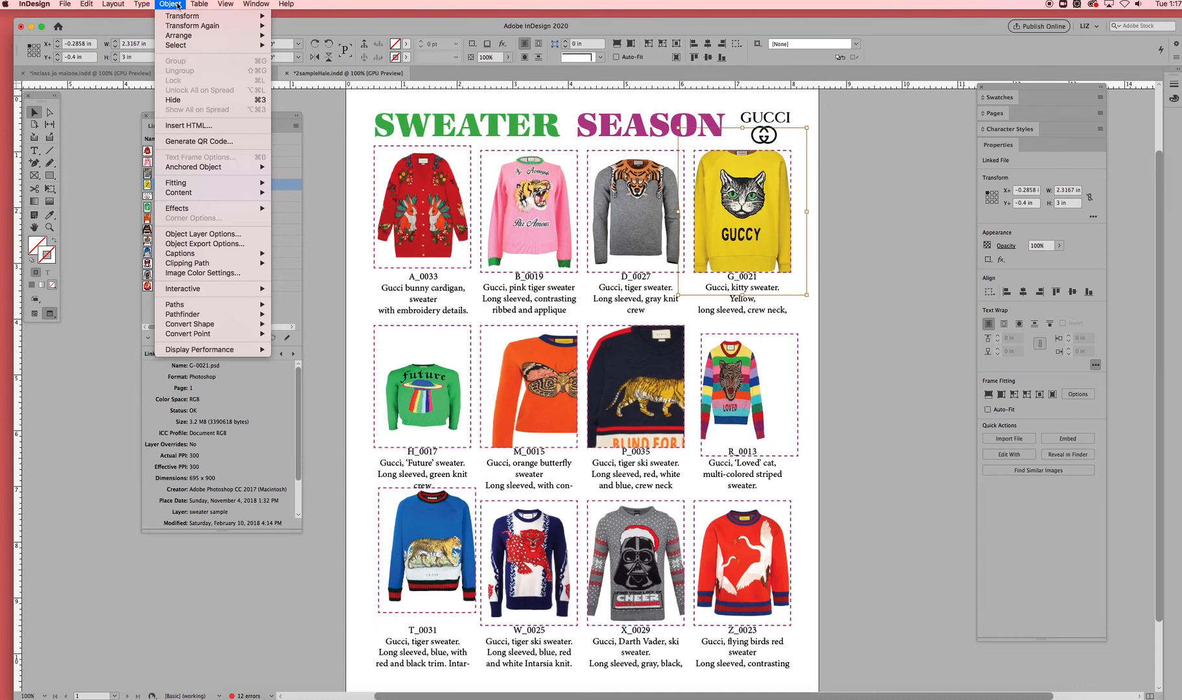
mouse_move(226, 187)
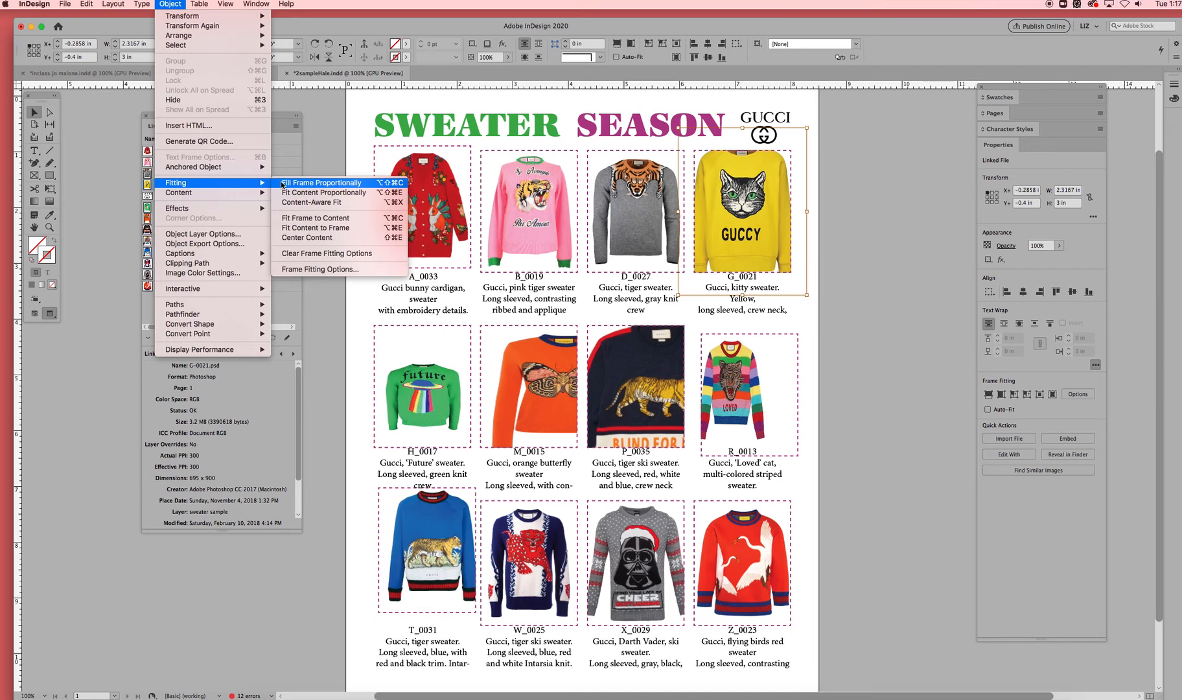
click(317, 183)
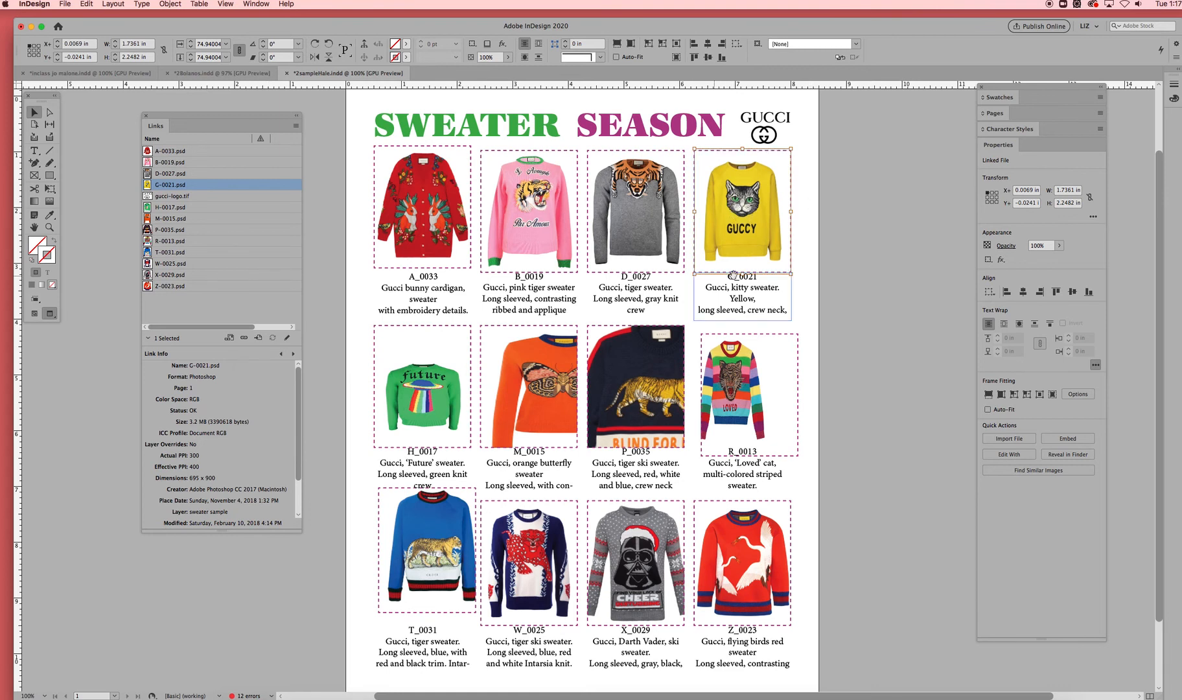
click(803, 184)
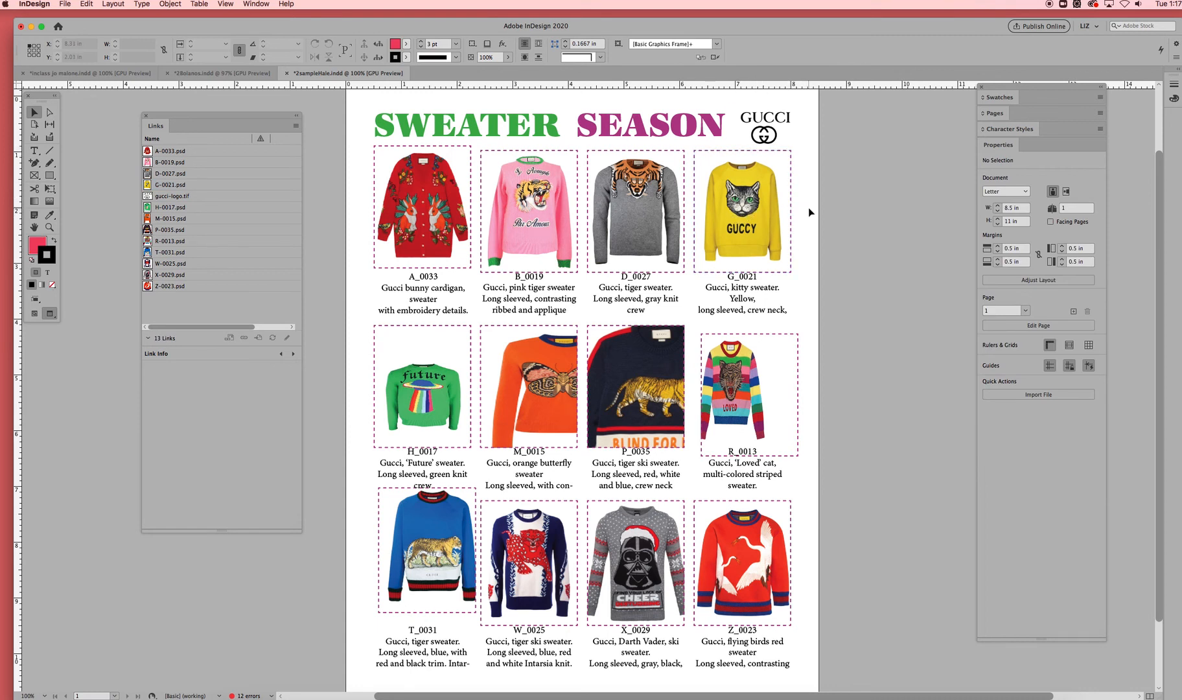
Scale the yellow kitty sweater image up to 79% inside its frame
click(738, 213)
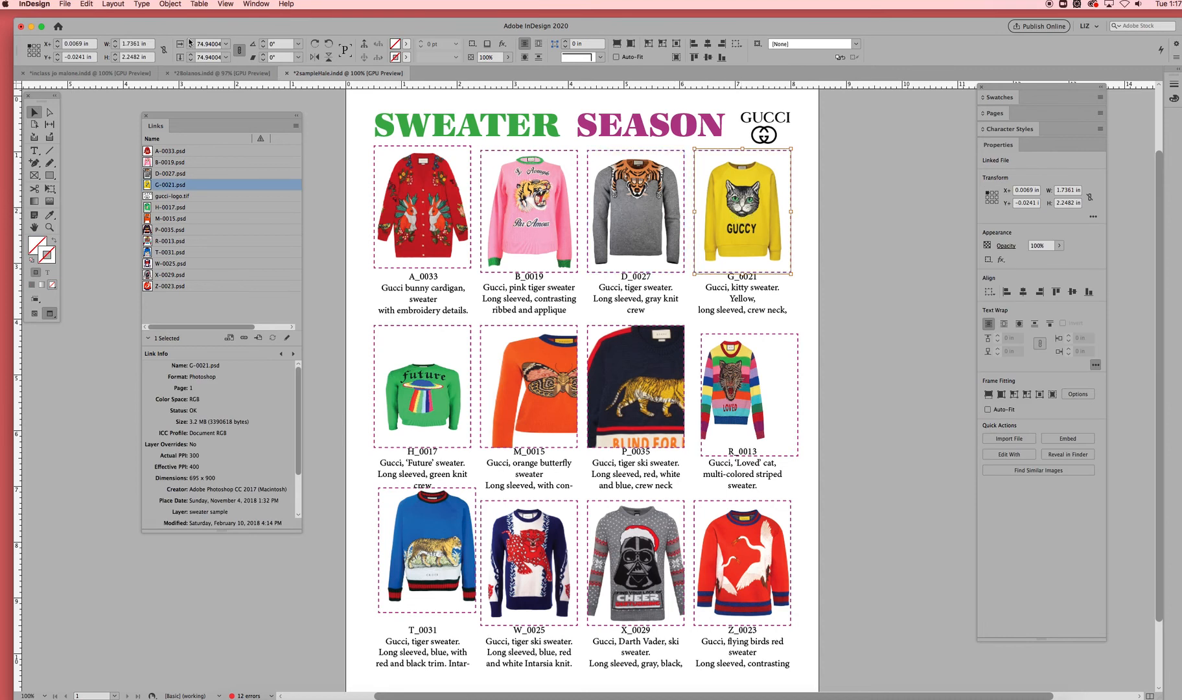
click(191, 41)
click(190, 41)
click(190, 41)
click(191, 42)
click(191, 41)
click(190, 41)
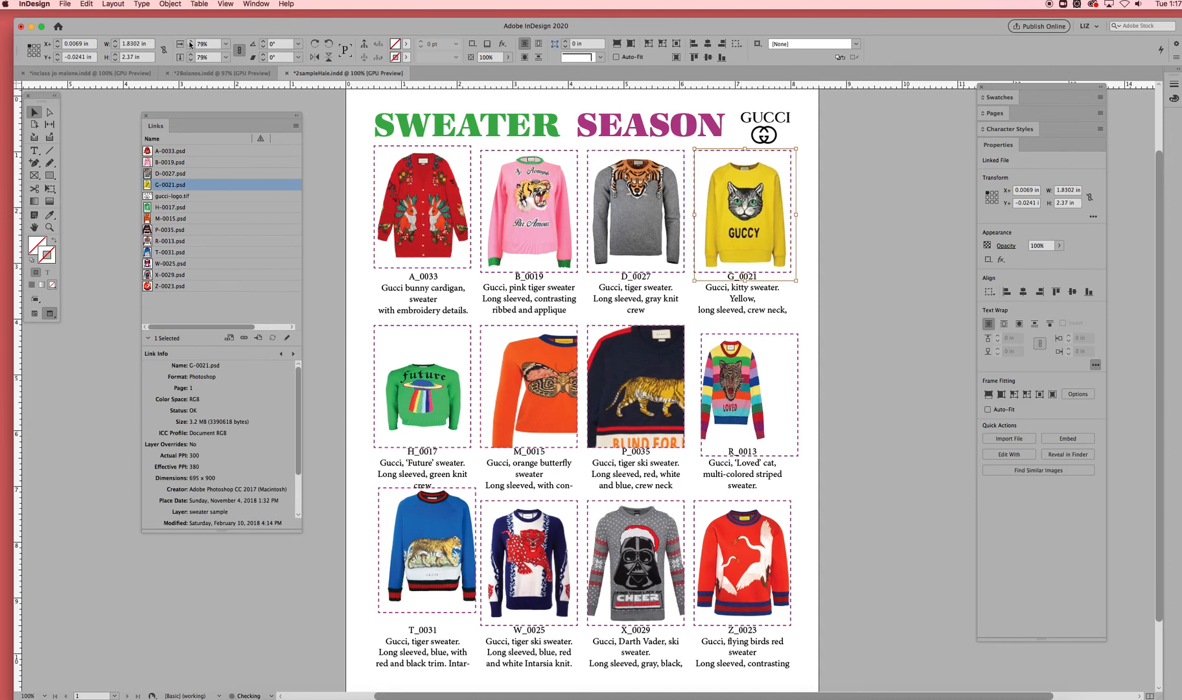
Move the yellow kitty sweater image inside its frame to X -0.0517 in, Y -0.1 in, and deselect it
drag(745, 213, 758, 206)
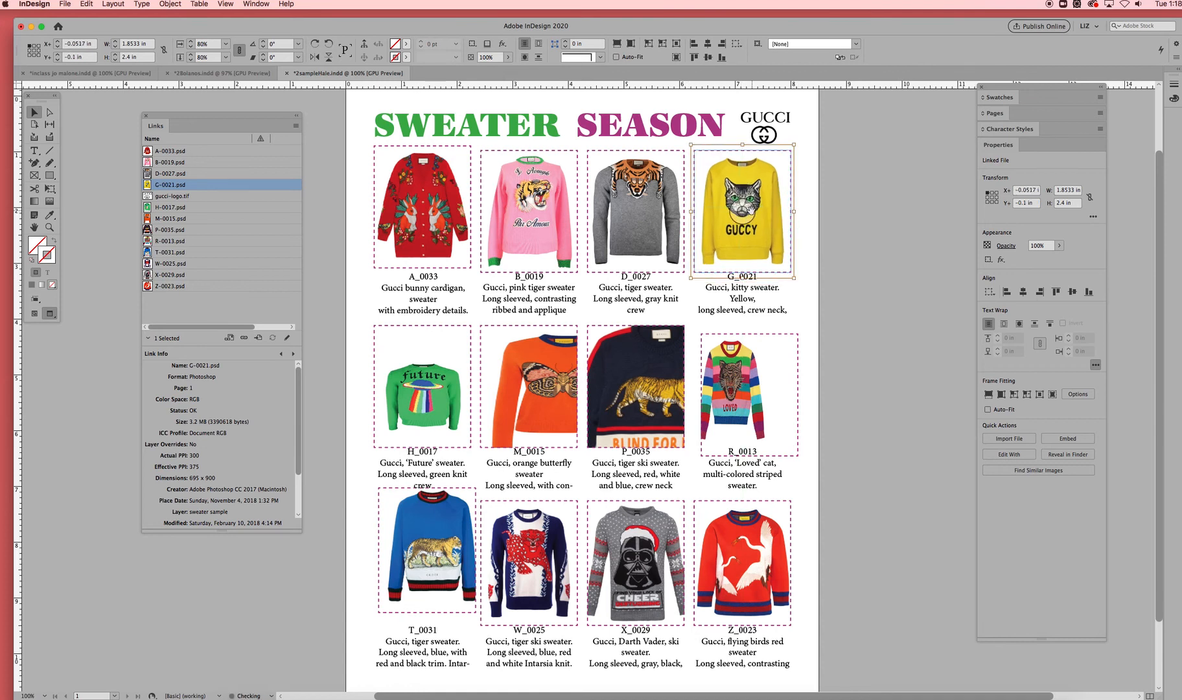
click(814, 357)
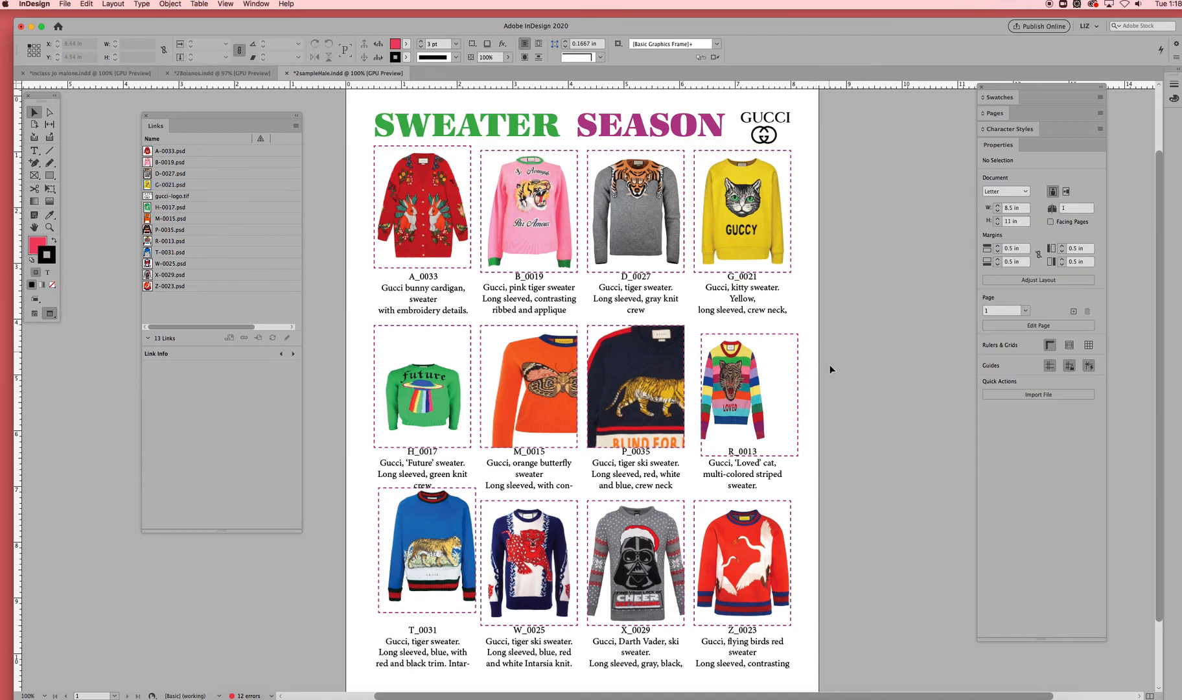
Scale the green 'Future' sweater image uniformly to 75% inside its frame
drag(836, 423, 828, 354)
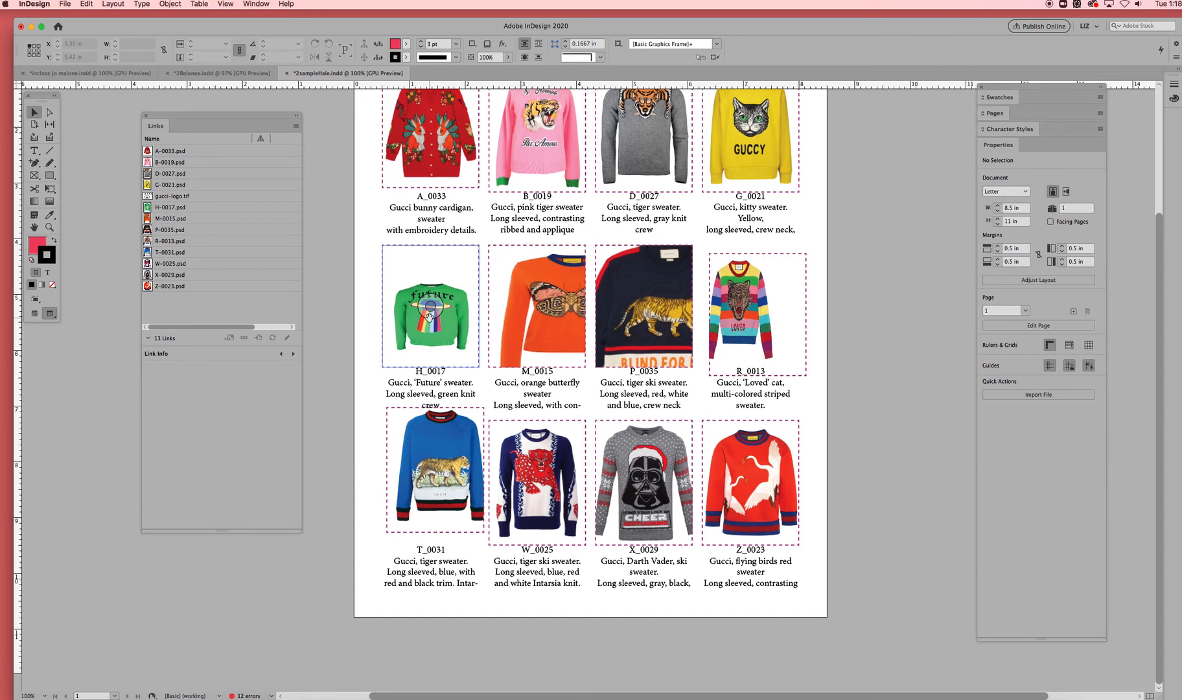
click(431, 312)
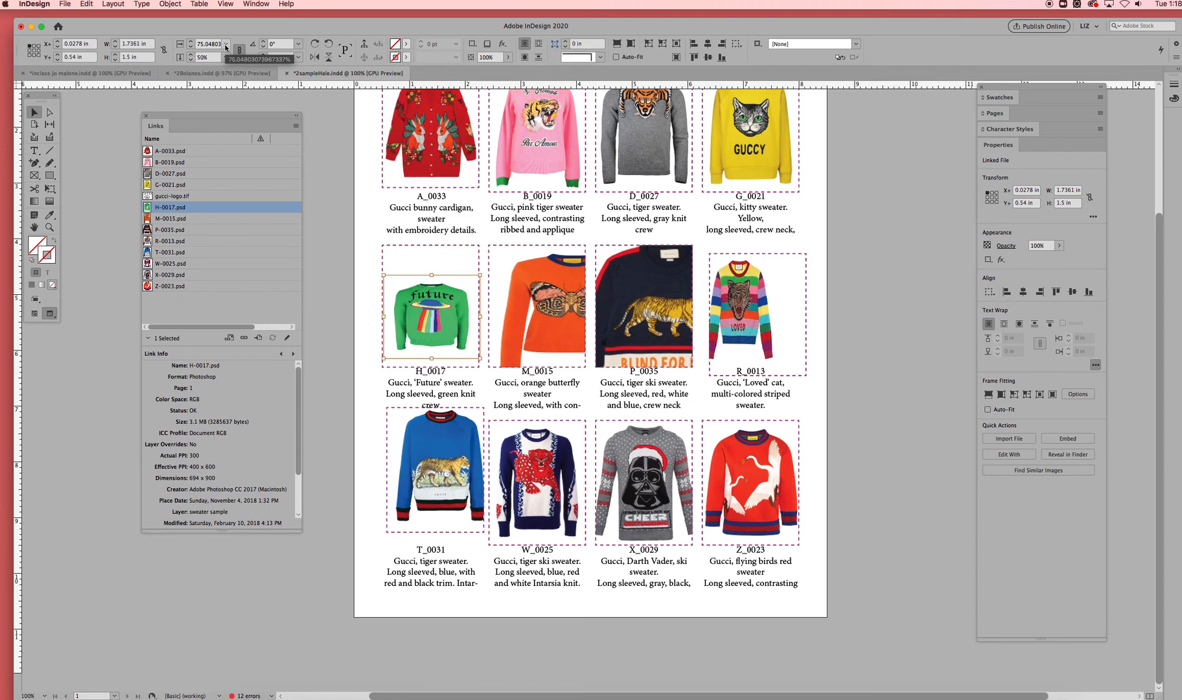
click(225, 45)
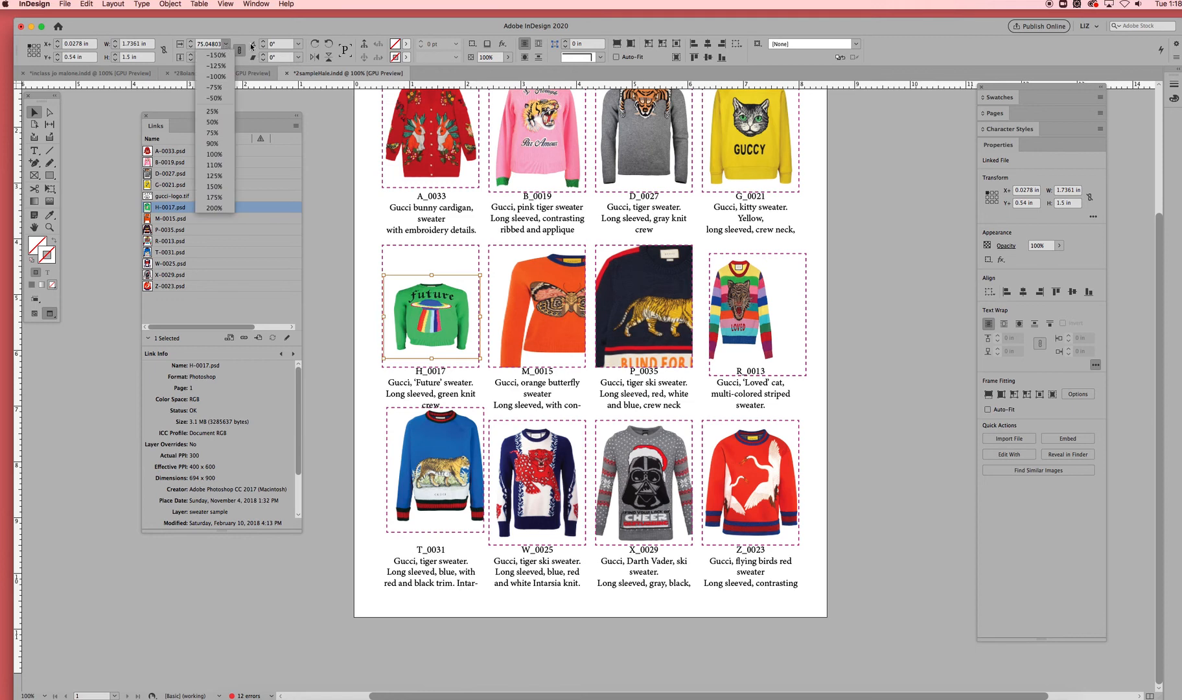
click(213, 133)
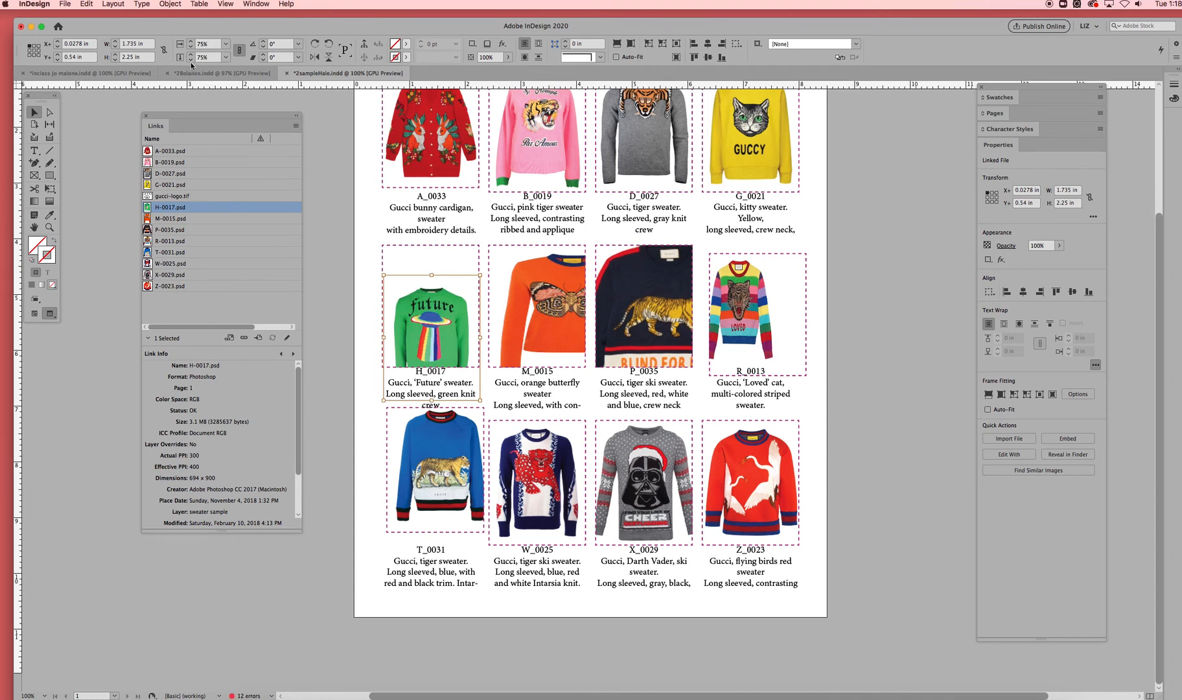
Scale the green 'Future' sweater image up to 80% and move it inside its frame to X -0.04 in, Y -0.09 in
drag(430, 326, 431, 311)
click(190, 43)
click(190, 43)
click(190, 43)
click(190, 43)
click(189, 44)
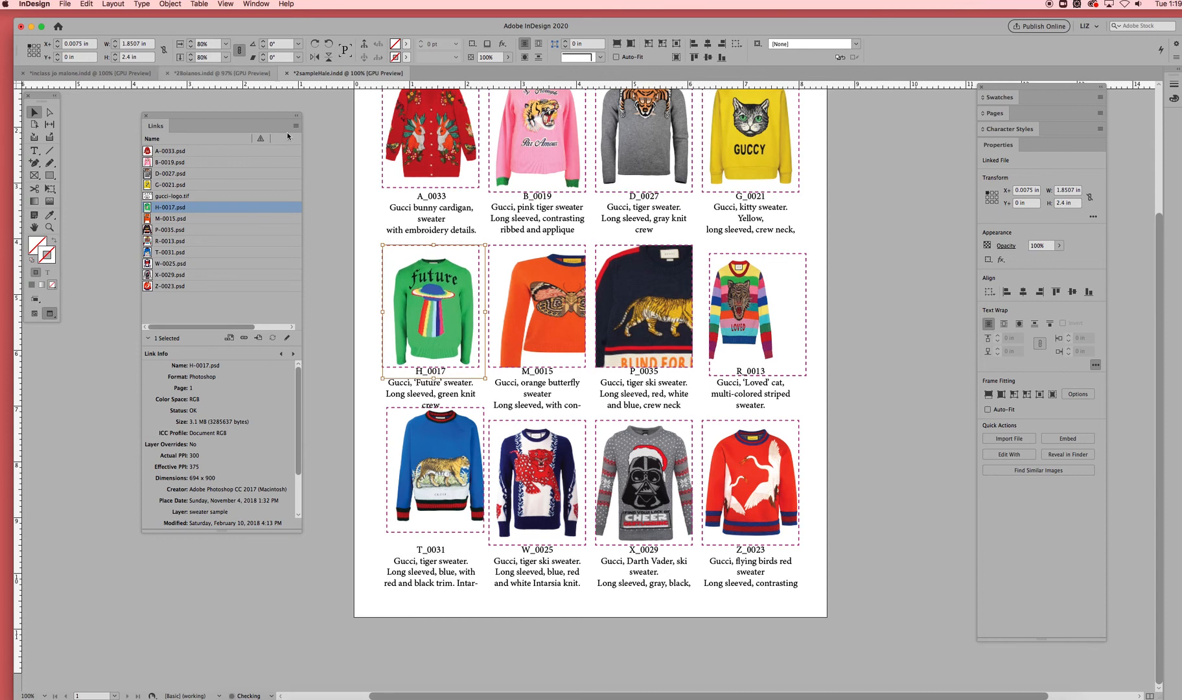
drag(426, 302, 420, 296)
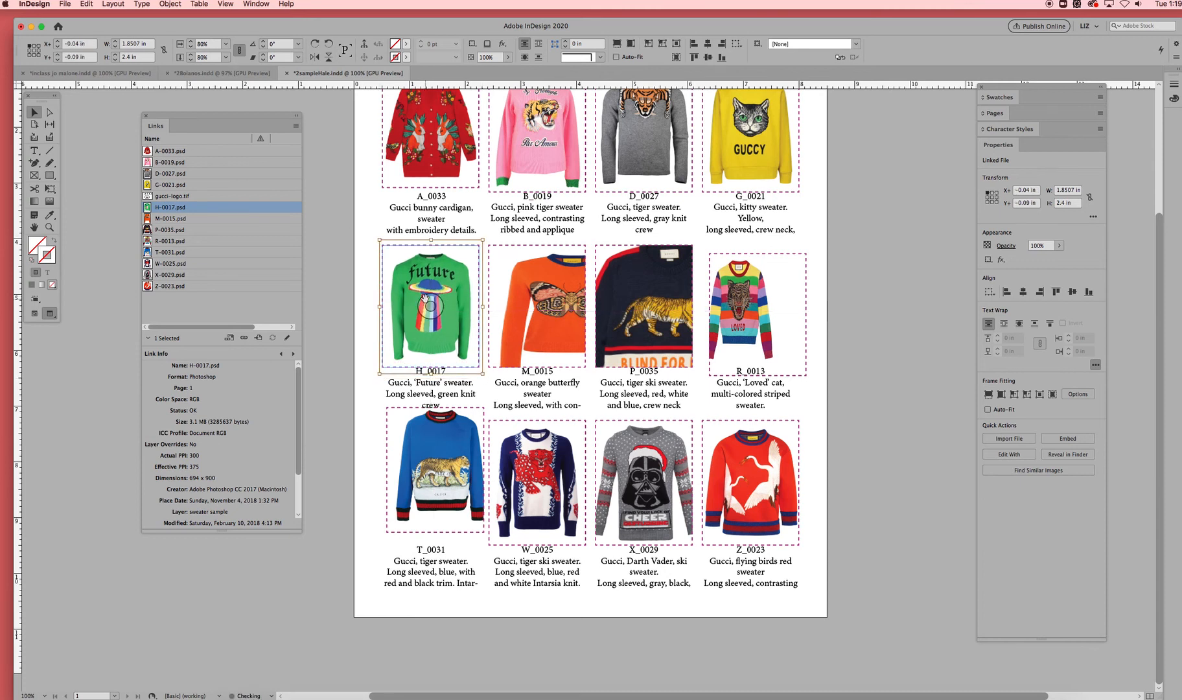
Shift the orange butterfly sweater image inside its frame to X -0.0749 in, Y -0.08 in, and scale it uniformly to 75%
click(544, 309)
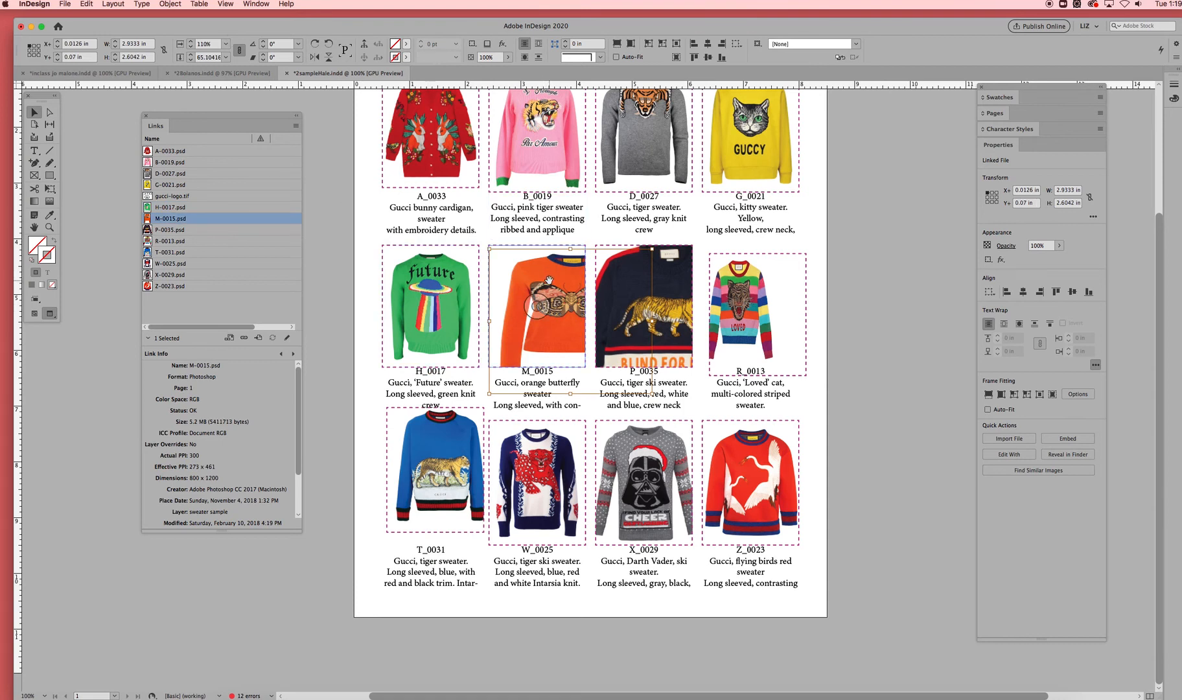
drag(551, 281, 546, 276)
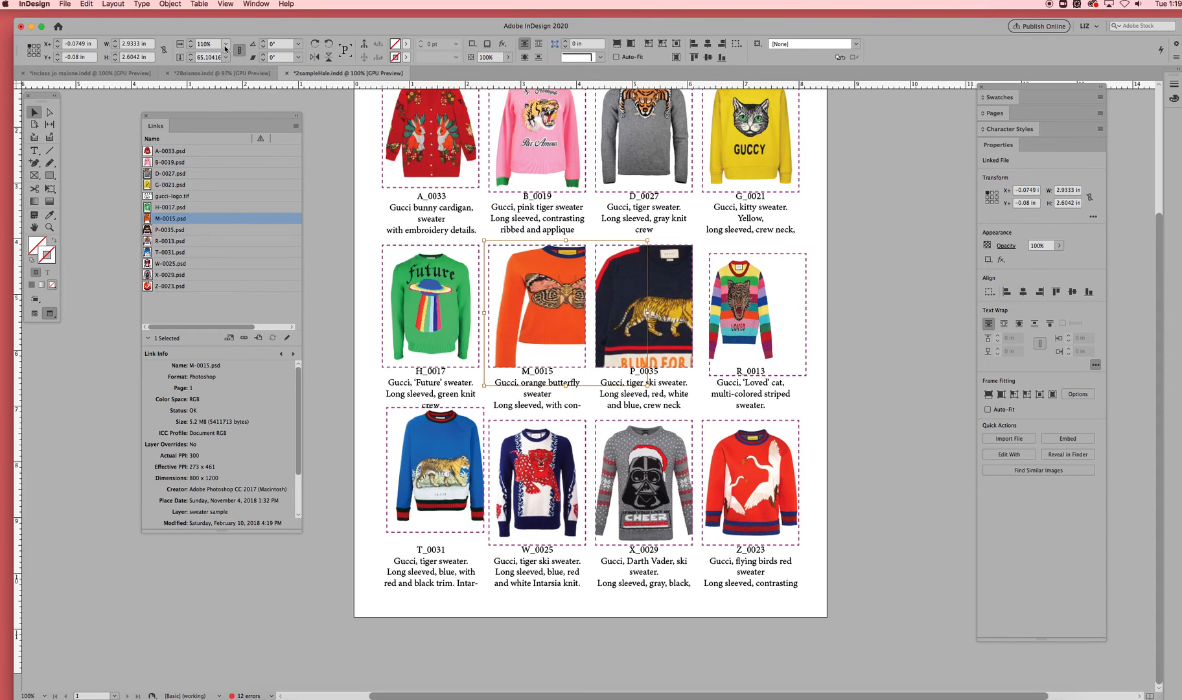
click(226, 46)
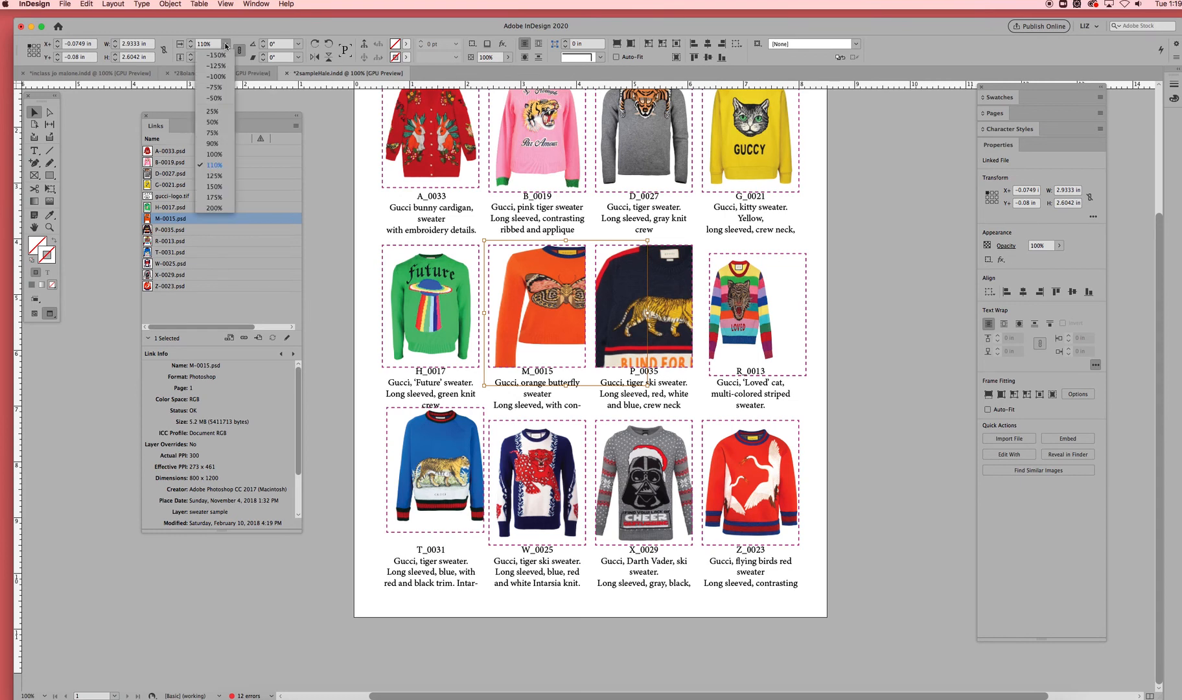
click(219, 144)
click(219, 144)
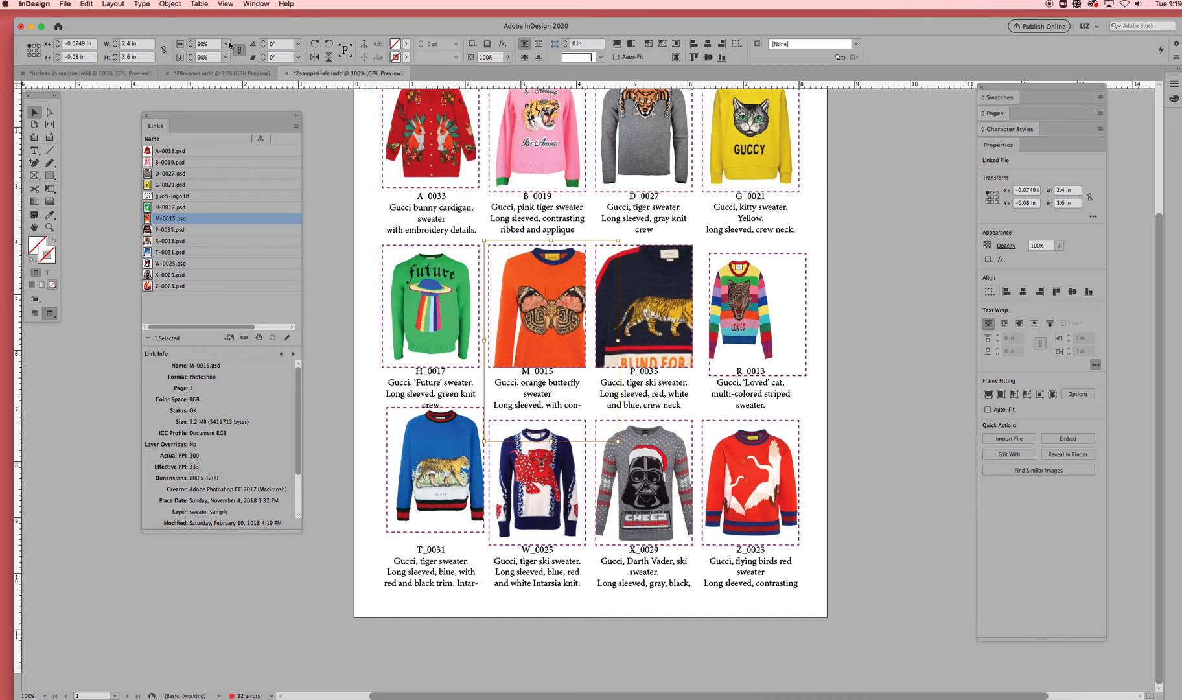
click(226, 44)
click(217, 123)
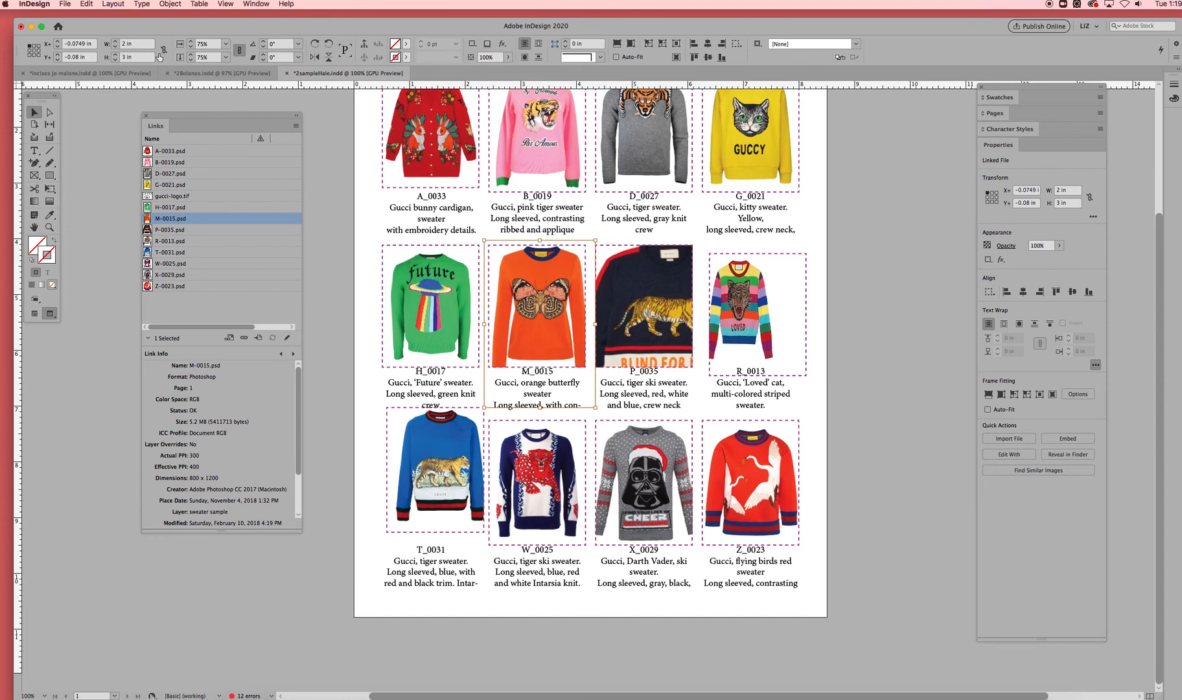
Reduce the orange butterfly sweater image to 71% and move it inside its frame to X -0.0218 in, Y 0.01 in
click(191, 48)
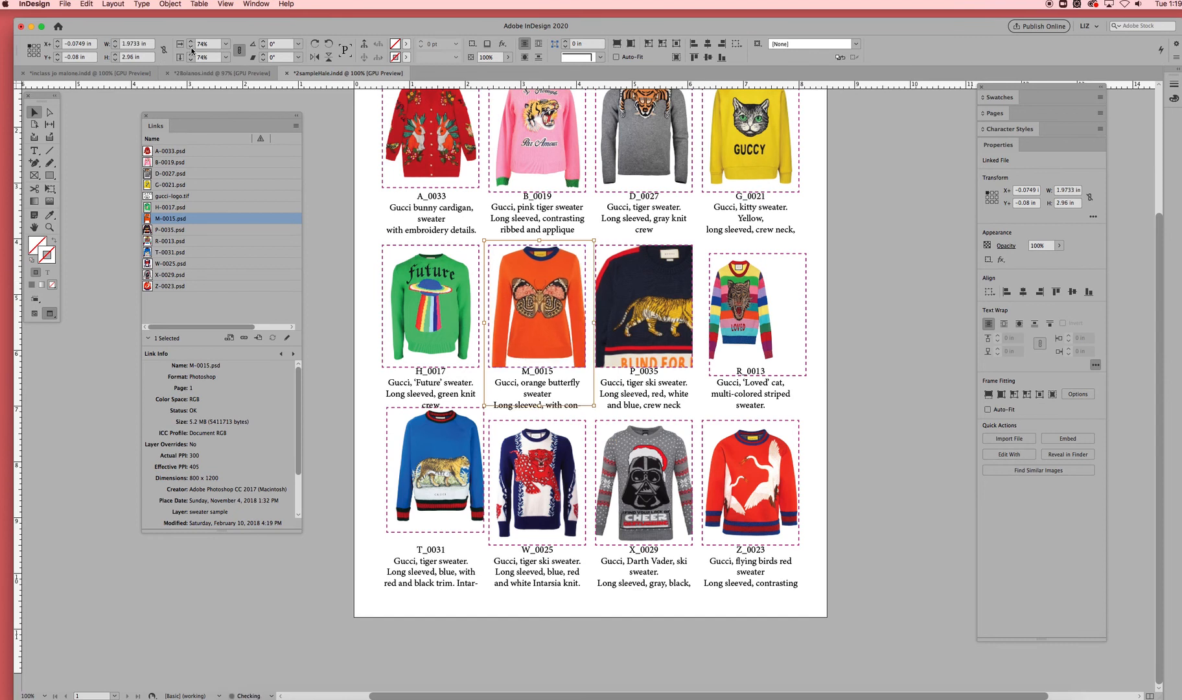
click(191, 48)
click(191, 48)
click(191, 48)
drag(533, 267, 536, 274)
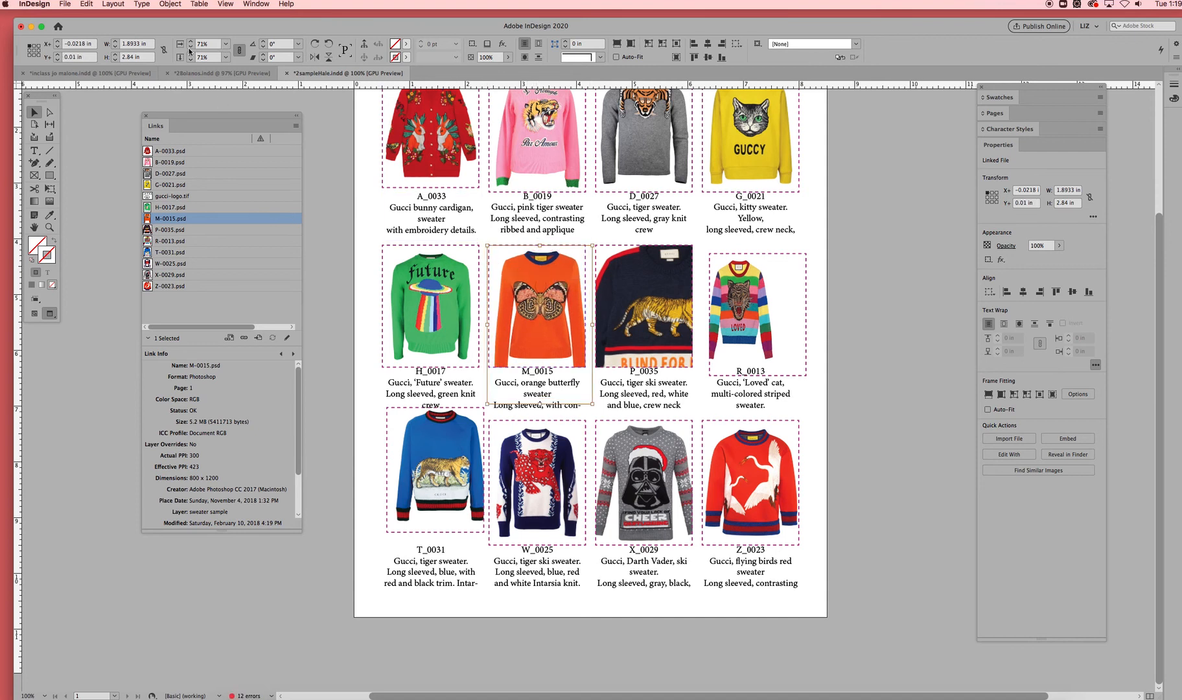
Scale the orange butterfly sweater image down to 65%, position it at X 0 in, Y 0.0306 in inside its frame, and deselect it
click(191, 48)
click(191, 48)
click(191, 48)
click(192, 48)
click(191, 48)
click(191, 48)
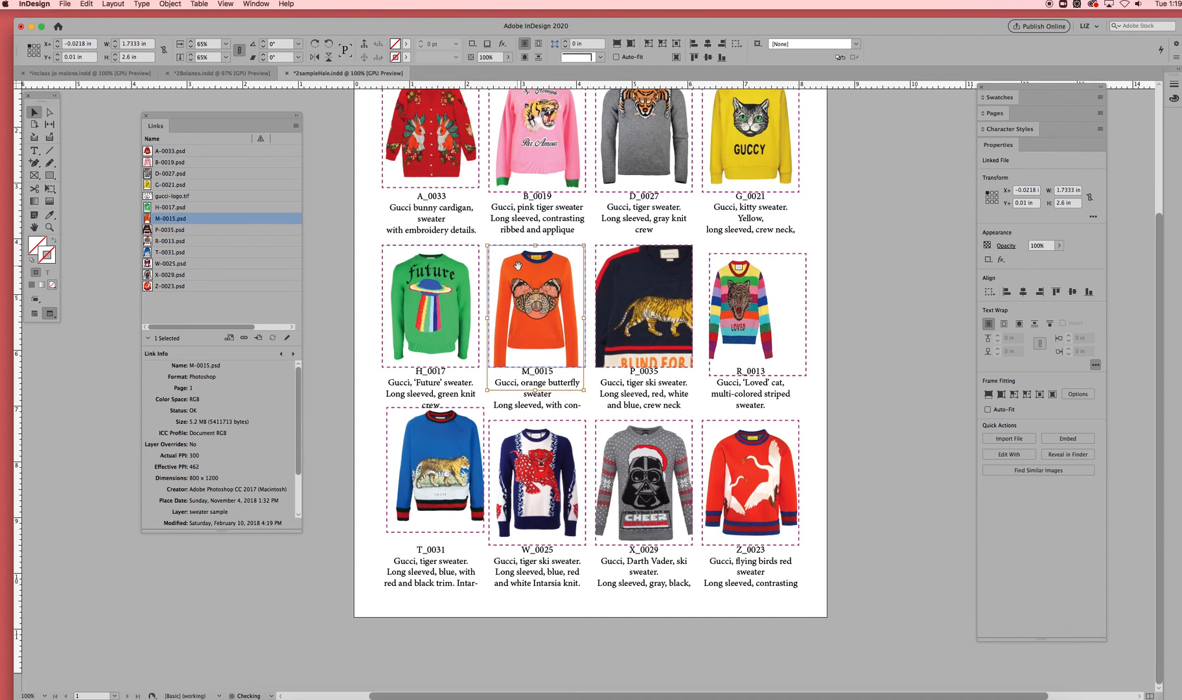
drag(534, 282, 535, 285)
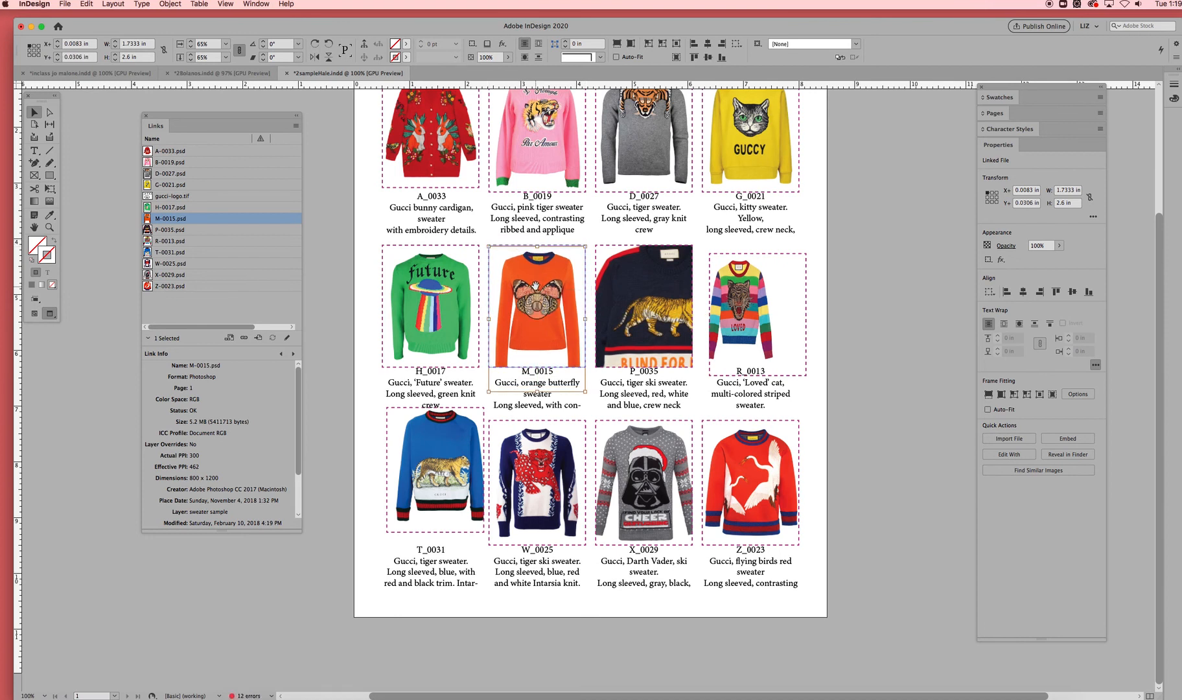
drag(535, 285, 535, 284)
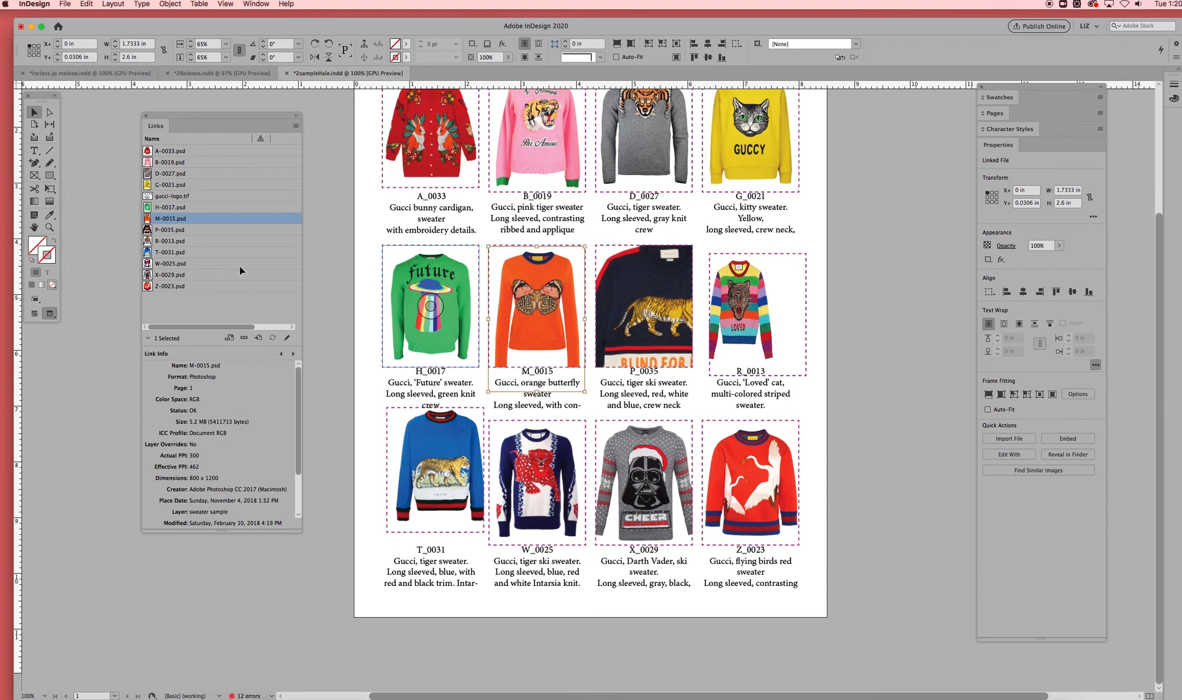
click(860, 271)
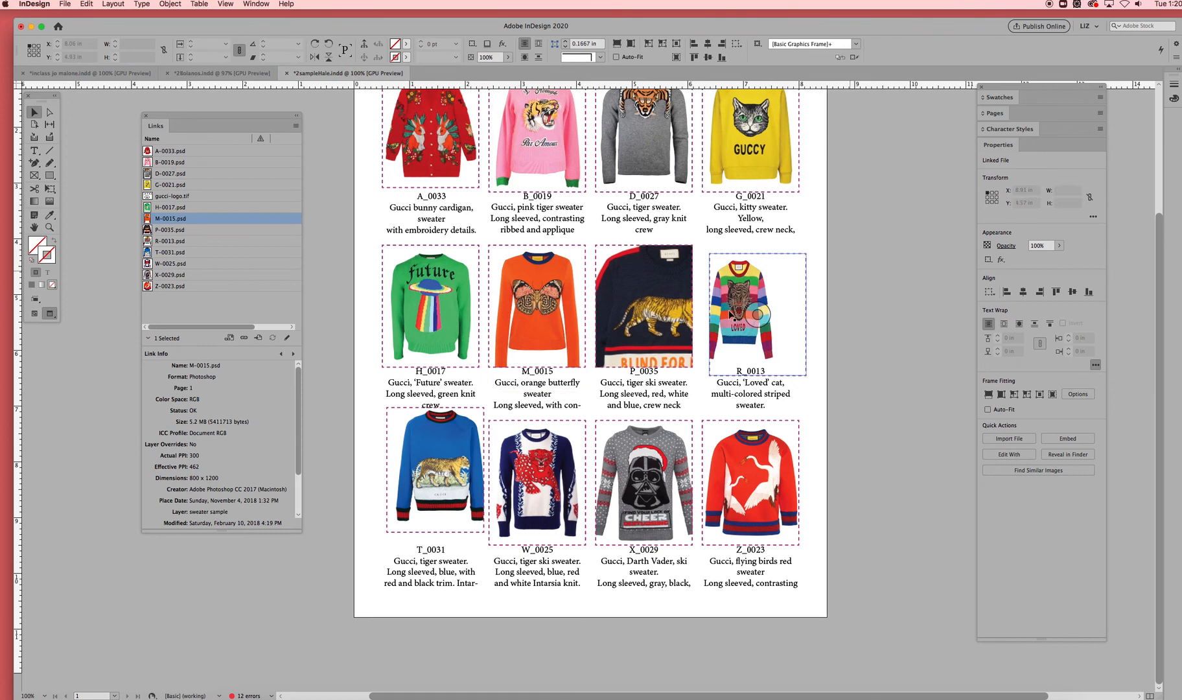
Apply Fill Frame Proportionally to the navy tiger ski sweater image above the P_0035 caption
click(650, 312)
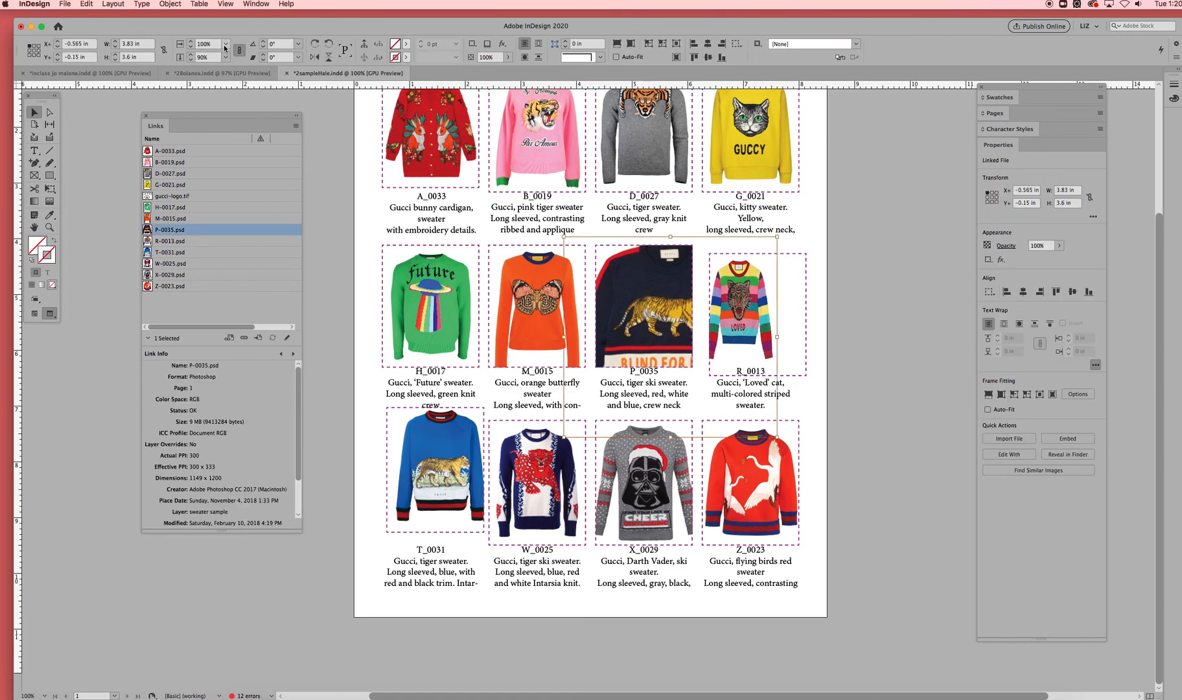
click(171, 4)
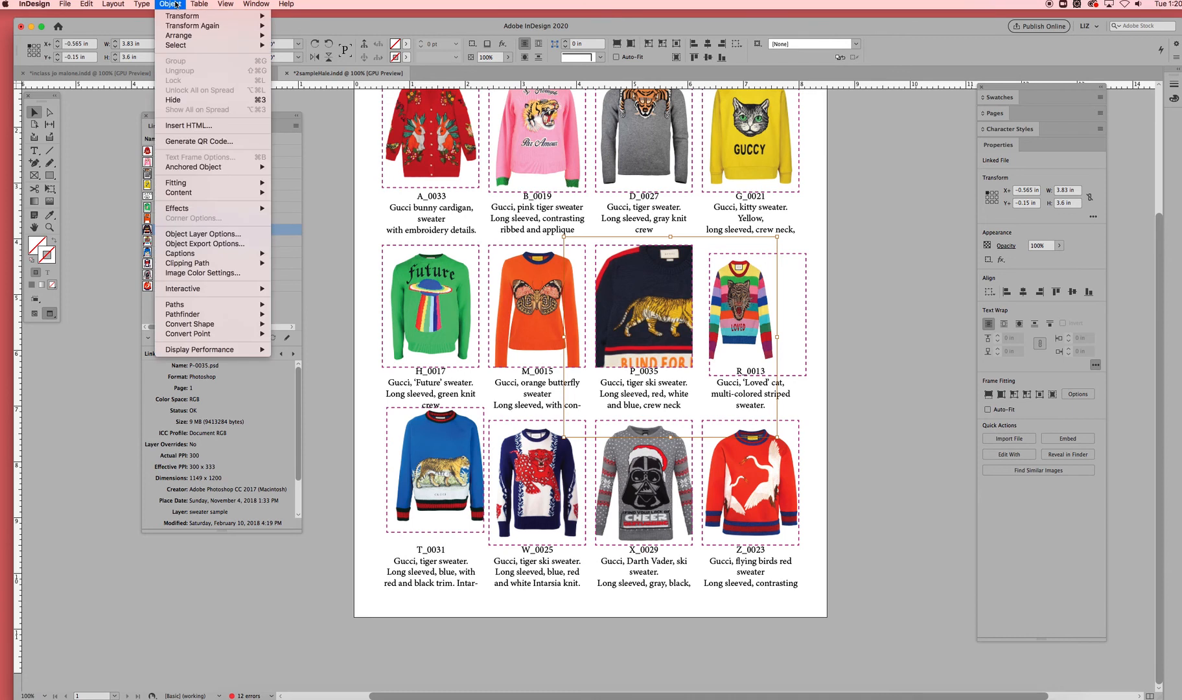
mouse_move(214, 186)
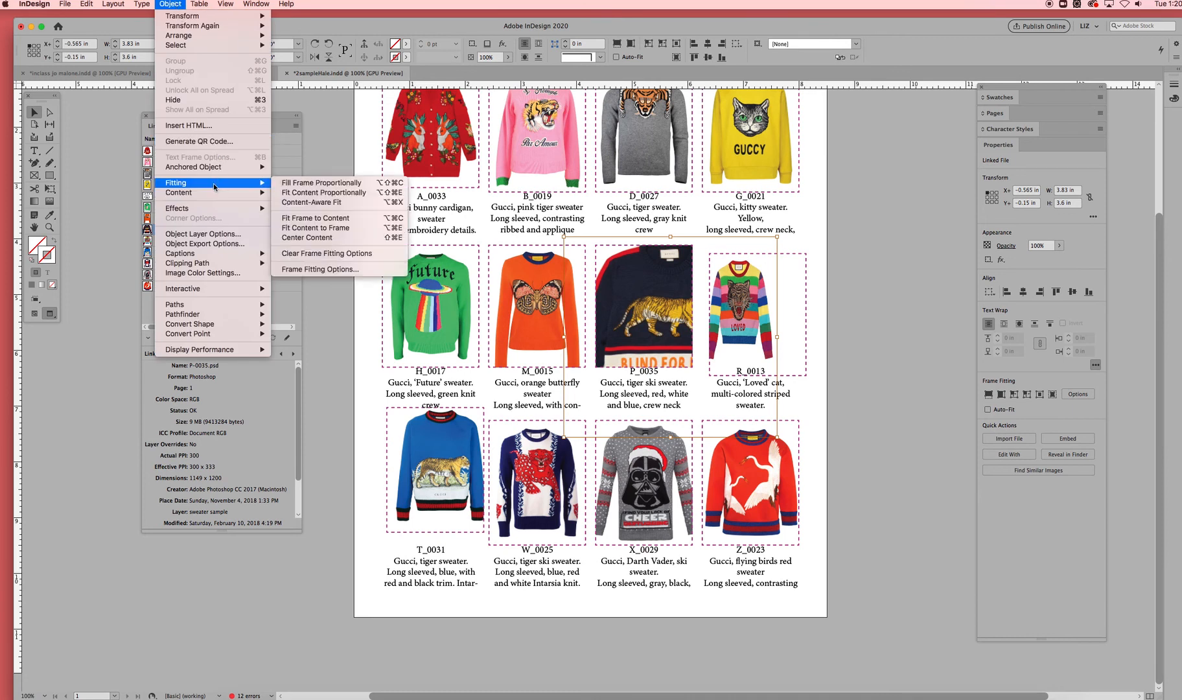
click(302, 185)
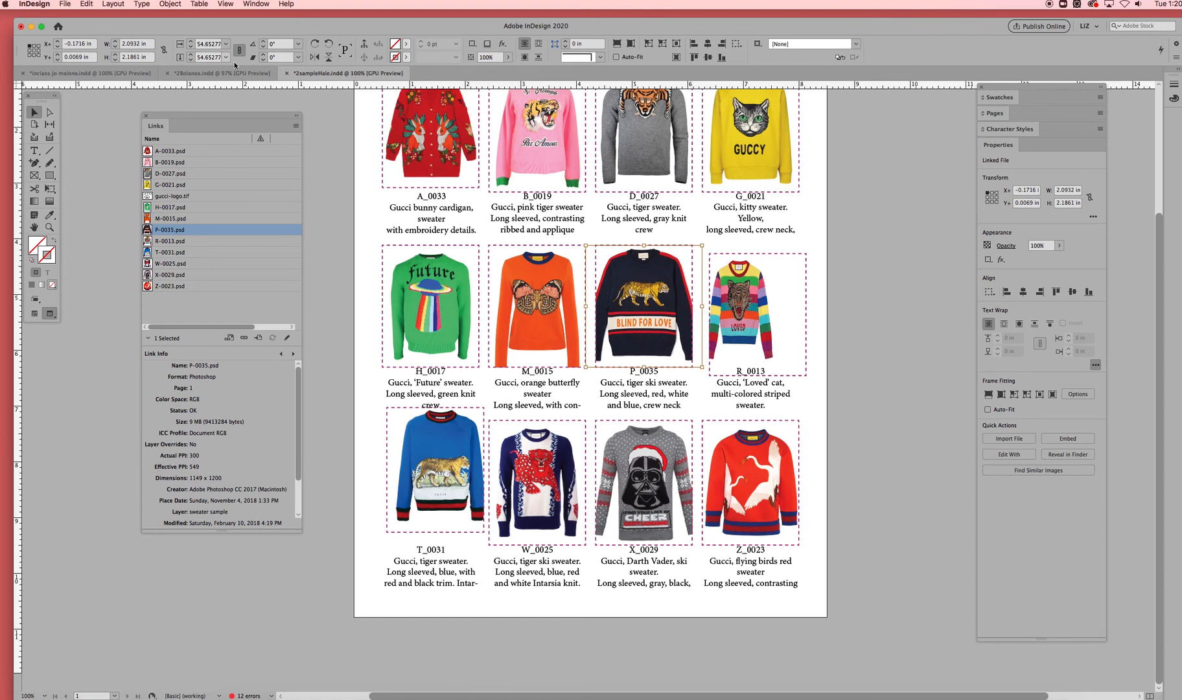
Scale the navy tiger ski sweater image to 51%, place it at X -0.1017 in, Y 0.08 in inside its frame, and deselect it
click(192, 47)
drag(634, 328, 640, 342)
click(192, 48)
click(192, 48)
click(192, 48)
click(192, 48)
drag(648, 339, 649, 335)
click(191, 42)
click(191, 41)
click(191, 42)
click(191, 41)
click(191, 41)
drag(636, 320, 633, 319)
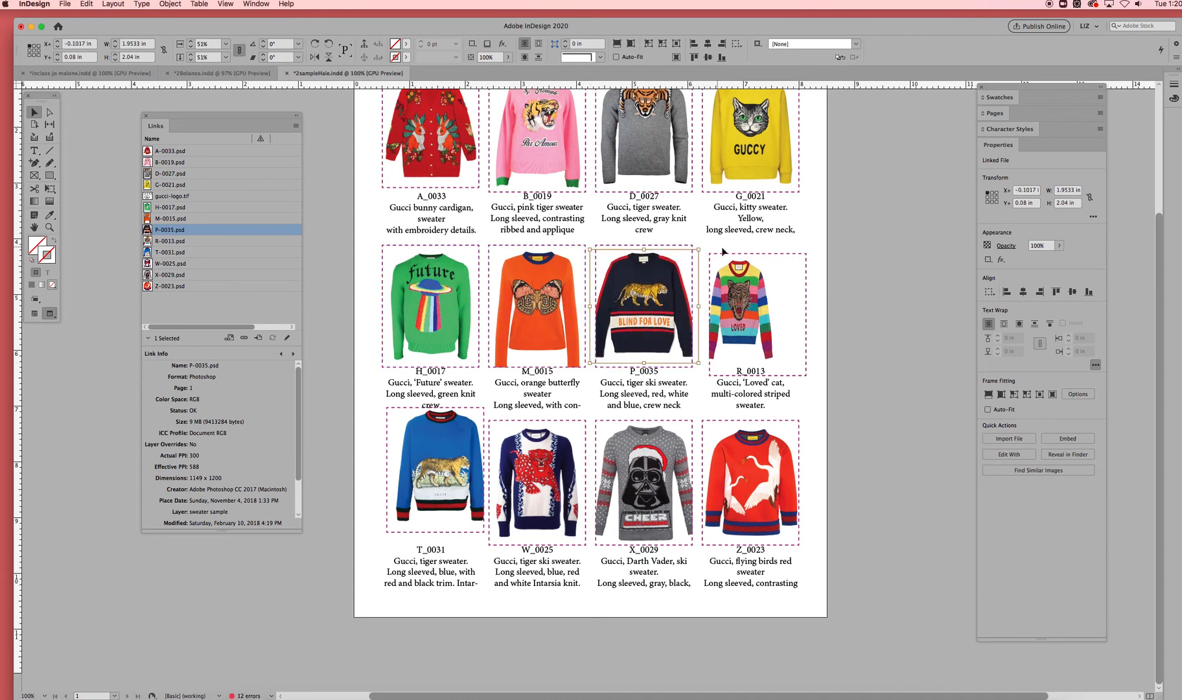
click(882, 296)
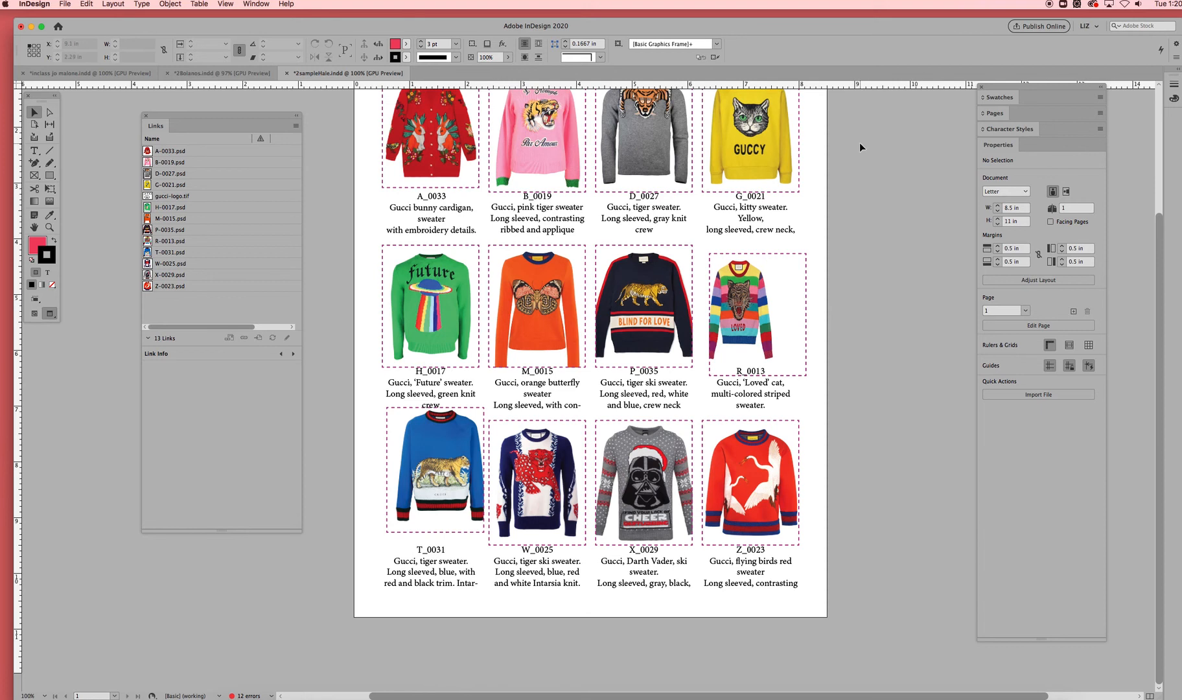
Switch the line sheet from Preview to Normal screen mode to show the frame edges and guides
scroll(930, 145, up, 3)
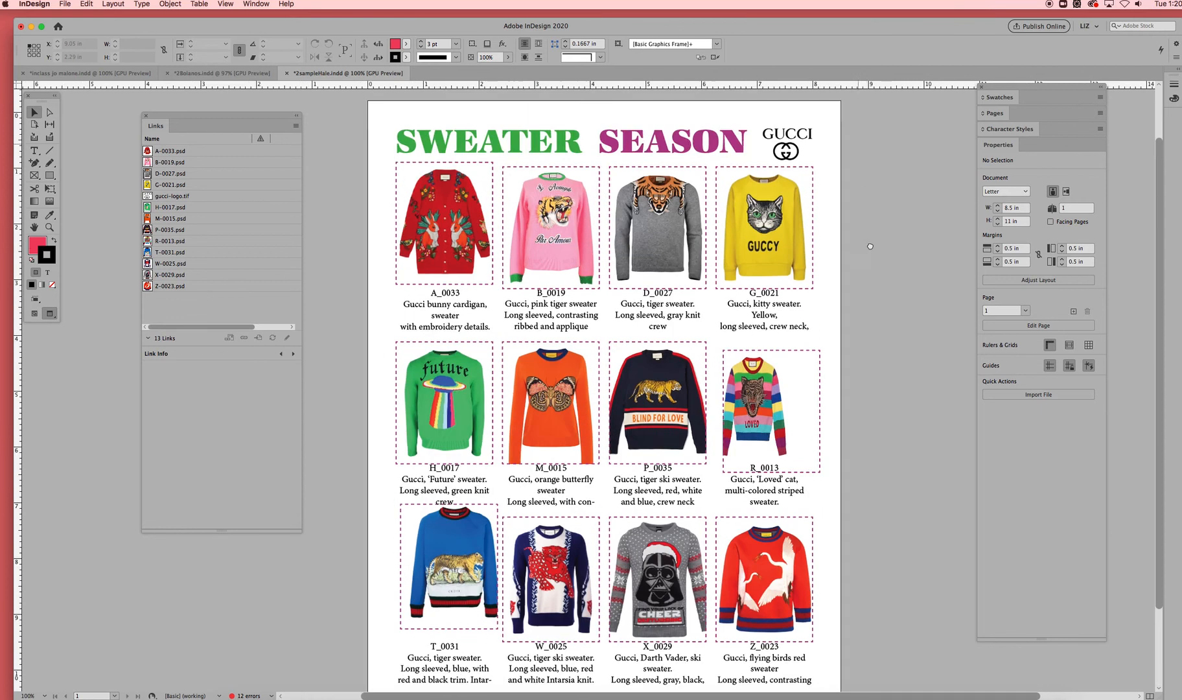
key(w)
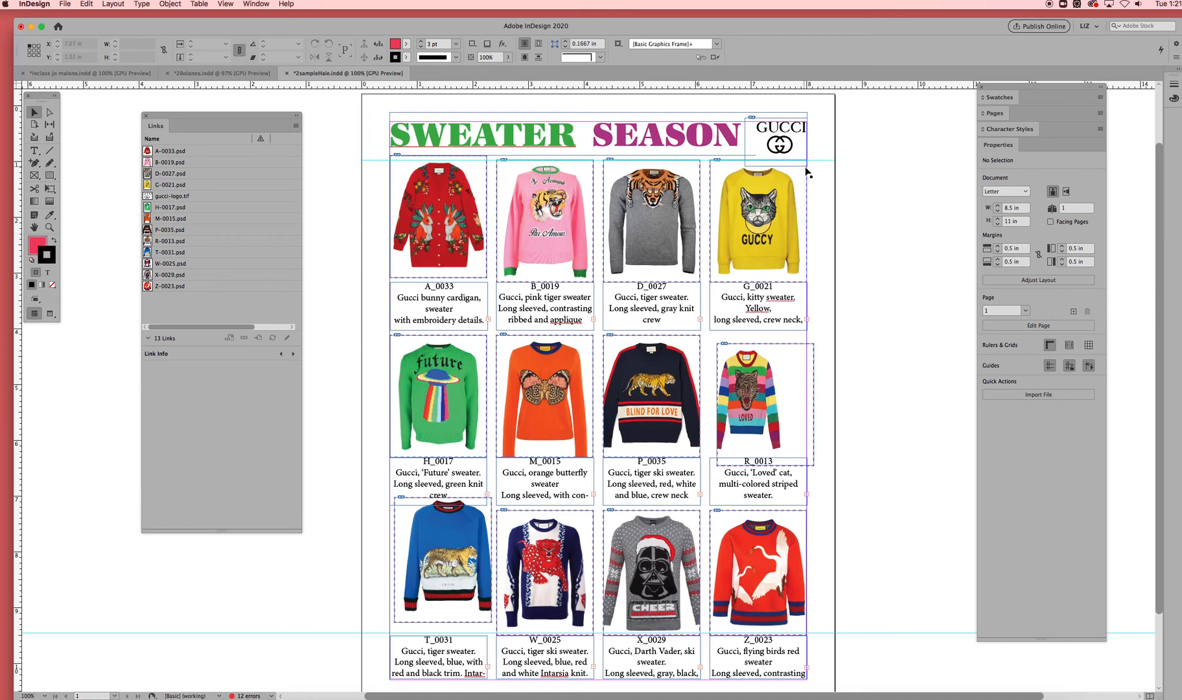
mouse_move(827, 160)
mouse_down()
mouse_move(872, 98)
mouse_move(895, 2)
mouse_move(875, 7)
mouse_up()
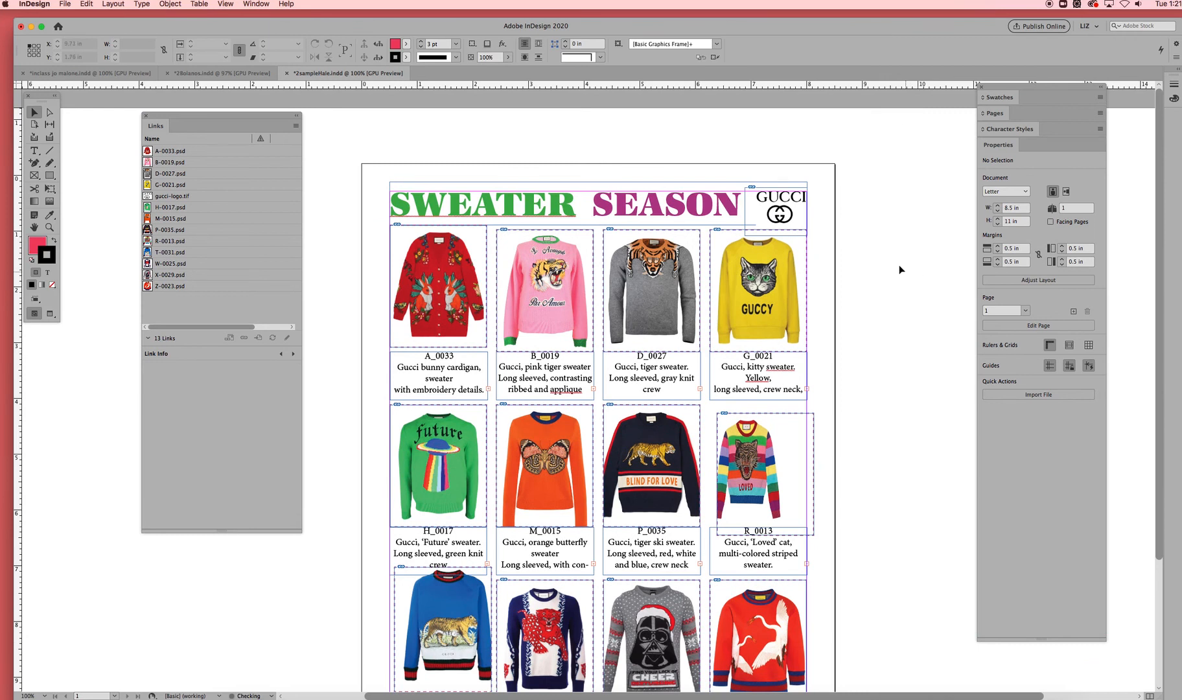
drag(867, 358, 873, 276)
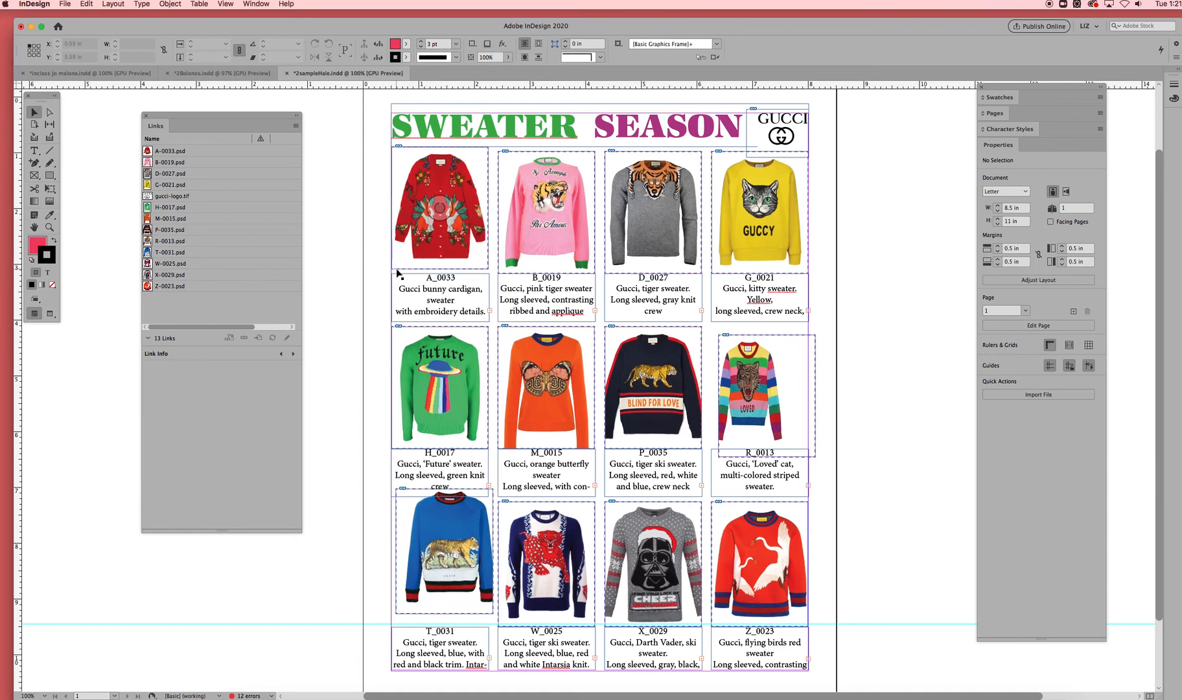
Move the red bunny cardigan frame to X 0.5 in, Y 0.97 in, level with the other top-row frames, and deselect it
drag(399, 272, 397, 277)
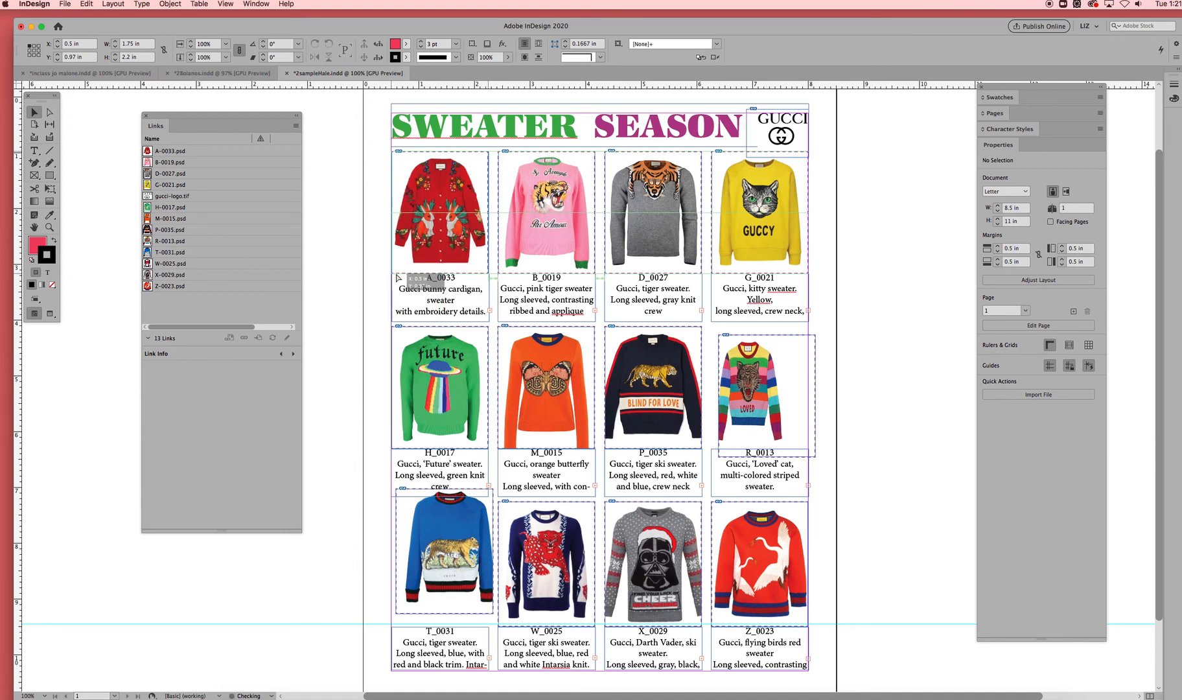
drag(398, 278, 397, 278)
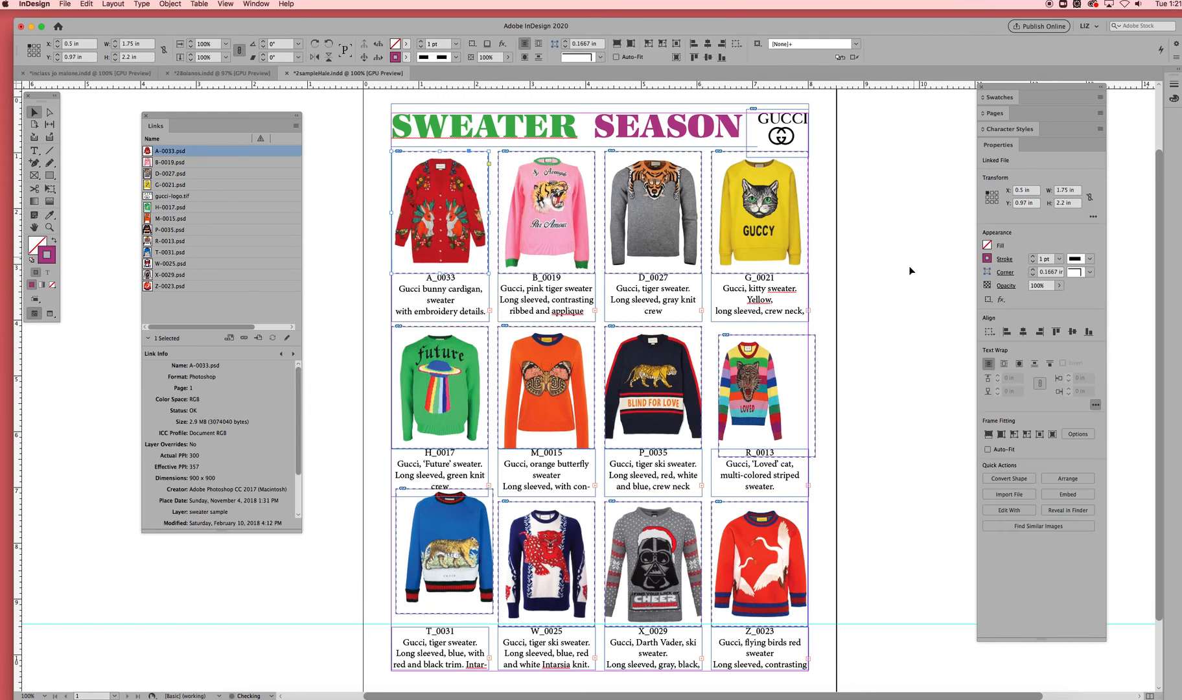
click(902, 178)
Move the striped 'Loved' cat sweater frame to about X 6.25 in, Y 4.11 in, aligning it with its row and caption column
key(super+equal)
key(super+equal)
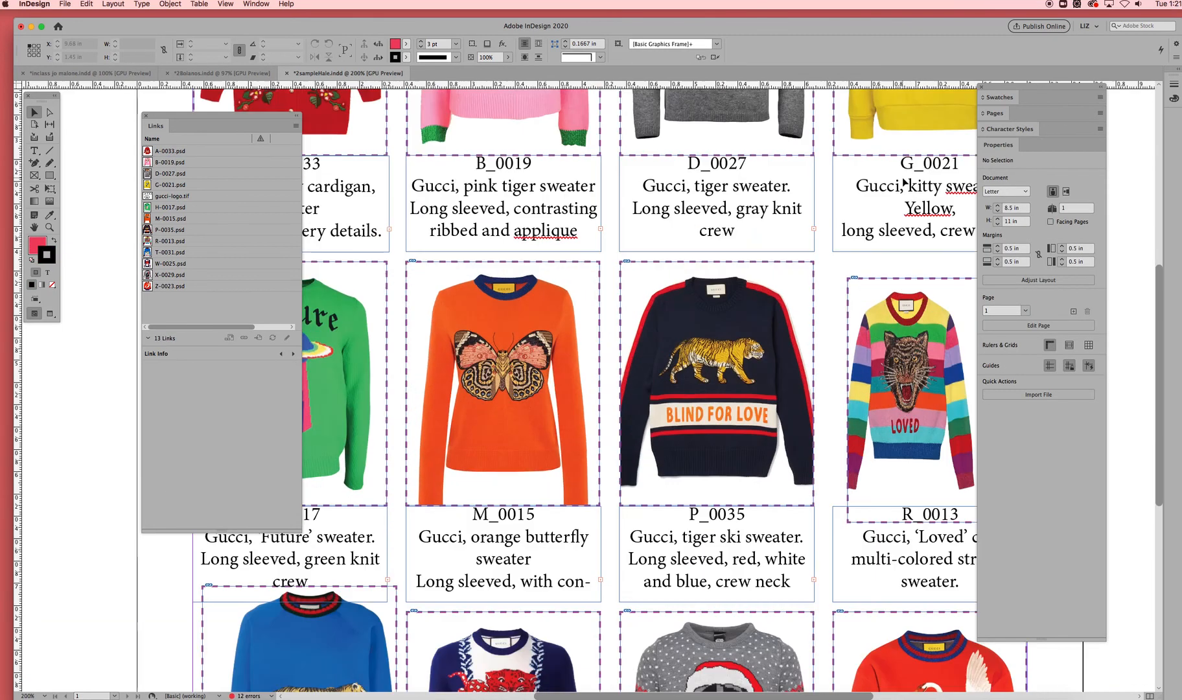
drag(912, 483, 657, 429)
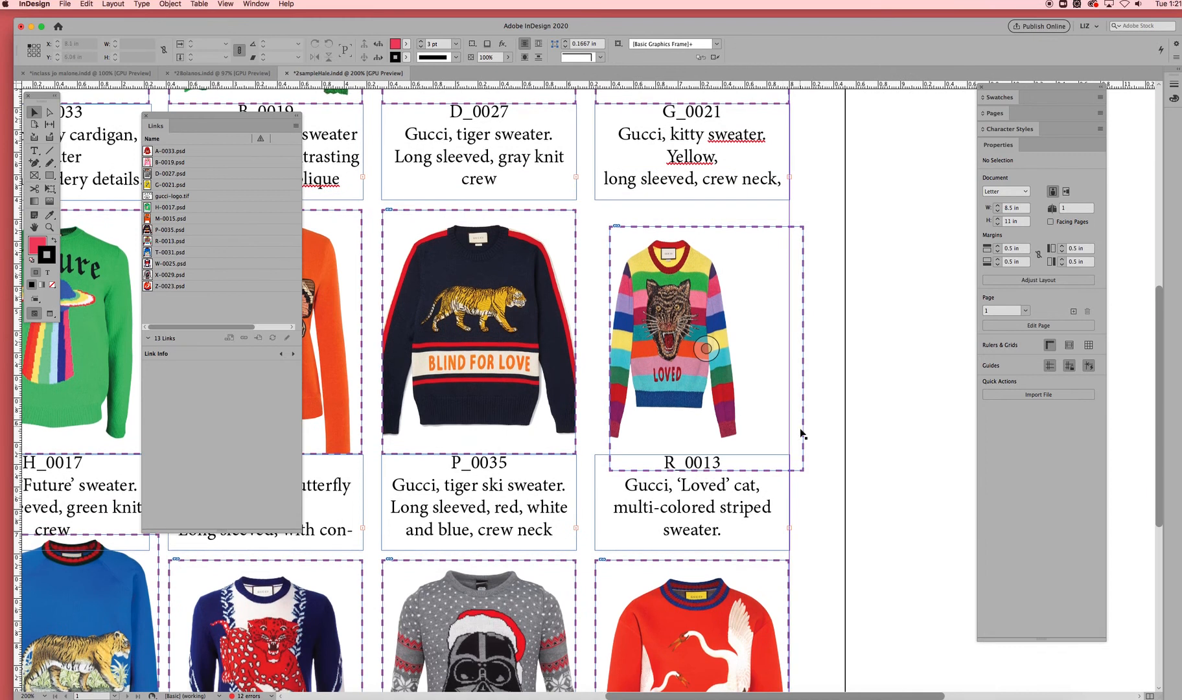
drag(805, 452, 791, 434)
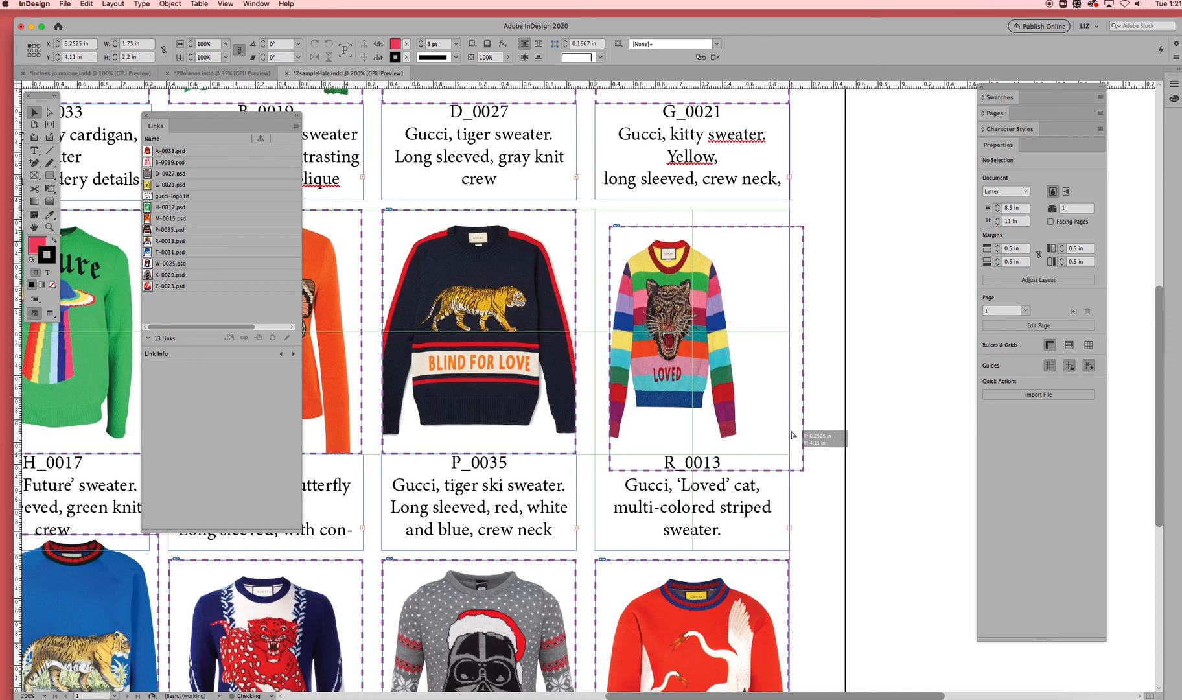
drag(792, 435, 795, 430)
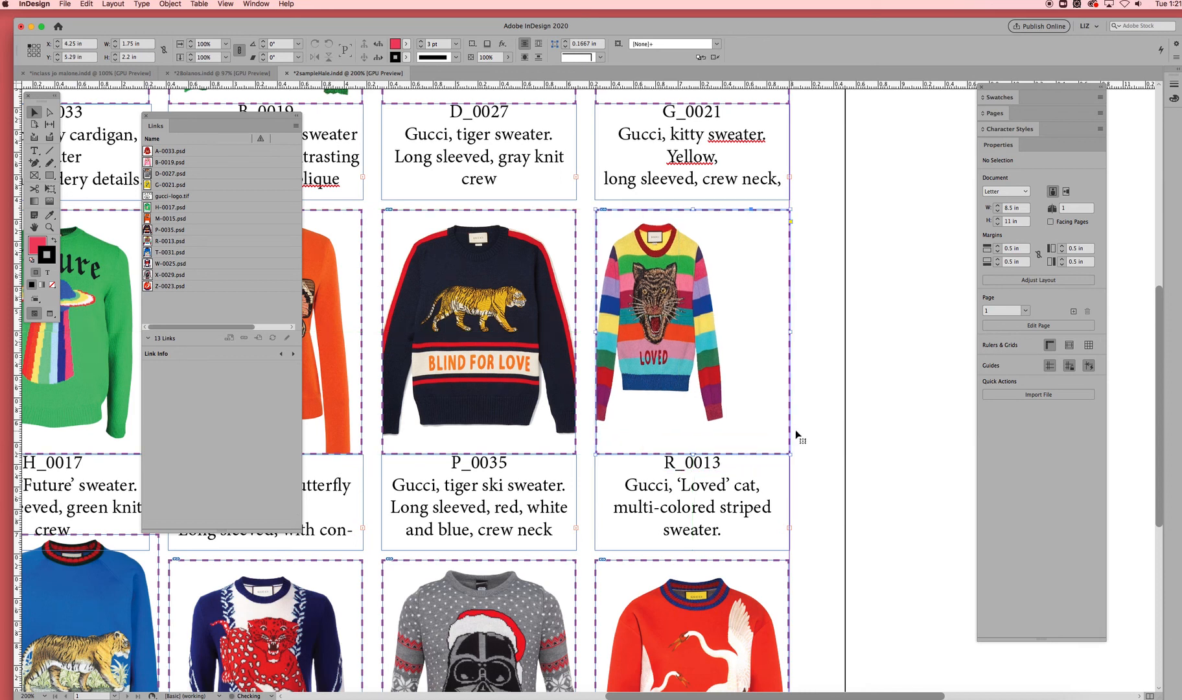
Move the blue tiger sweater frame to X 0.5035 in, Y 7.2505 in above its caption, and move the horizontal guide below the page
click(819, 433)
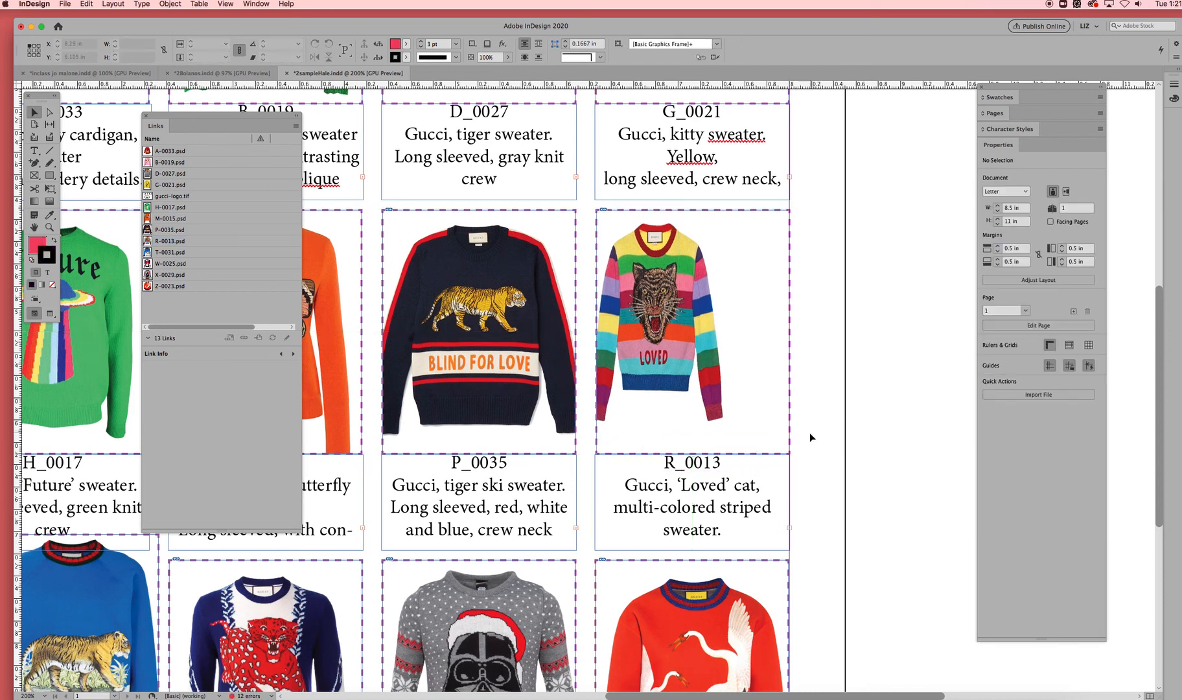
drag(521, 612, 959, 324)
drag(492, 497, 486, 522)
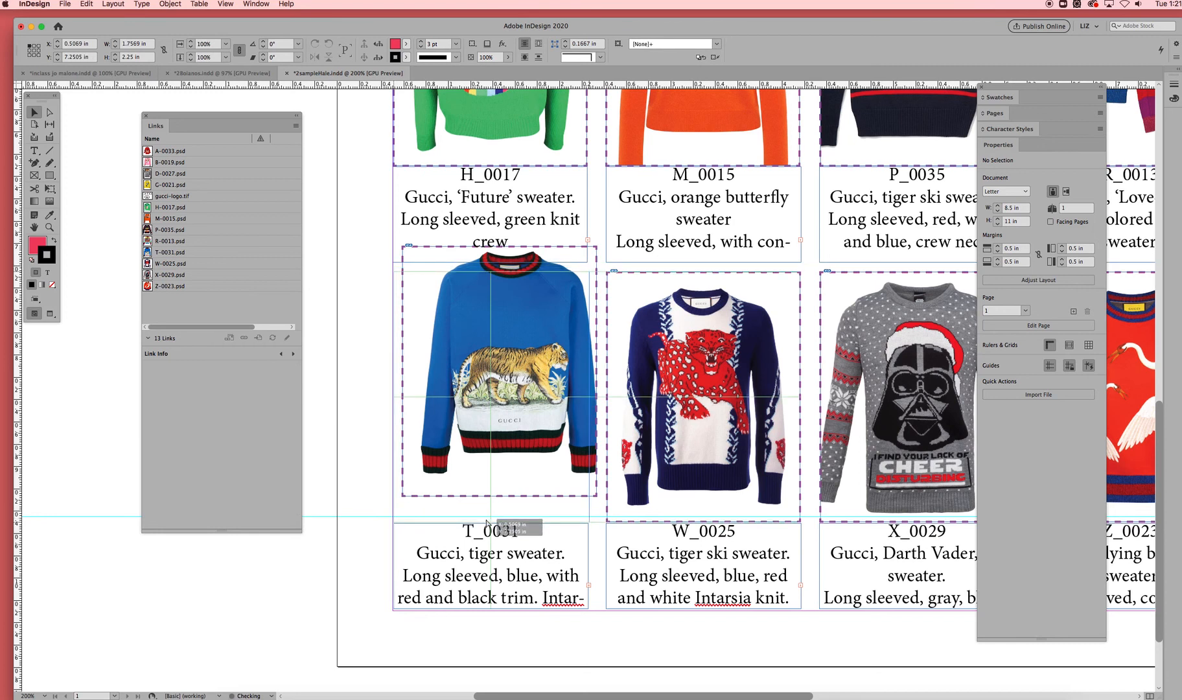
drag(486, 523, 487, 522)
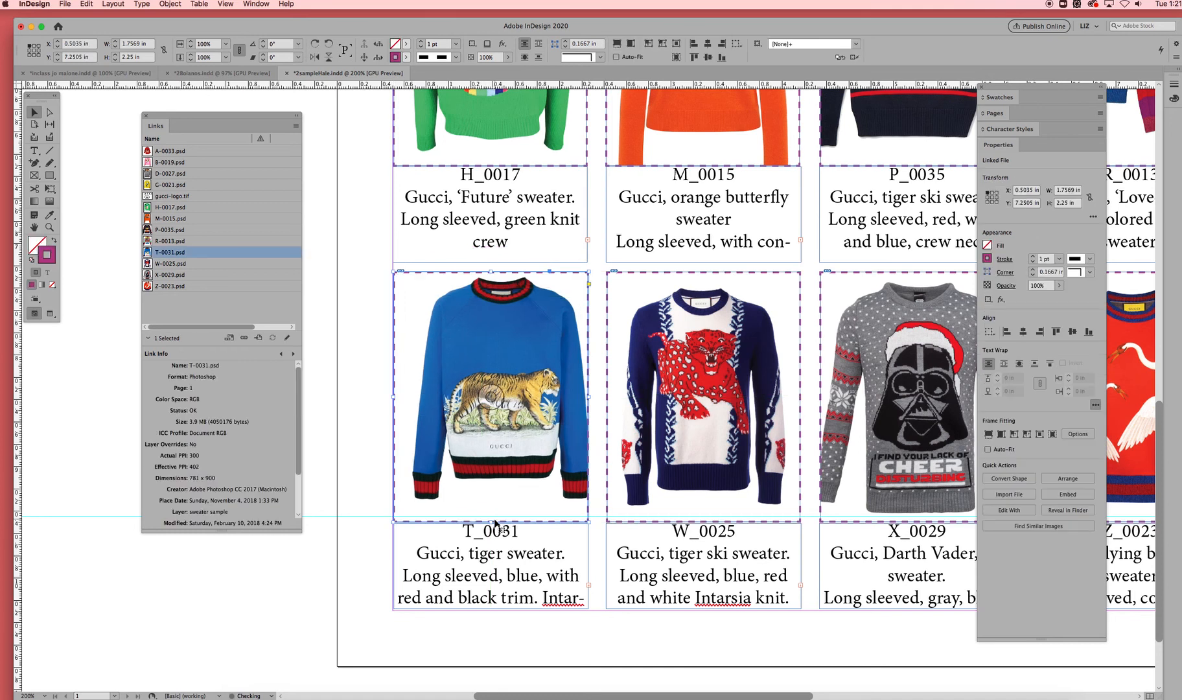
drag(351, 516, 285, 685)
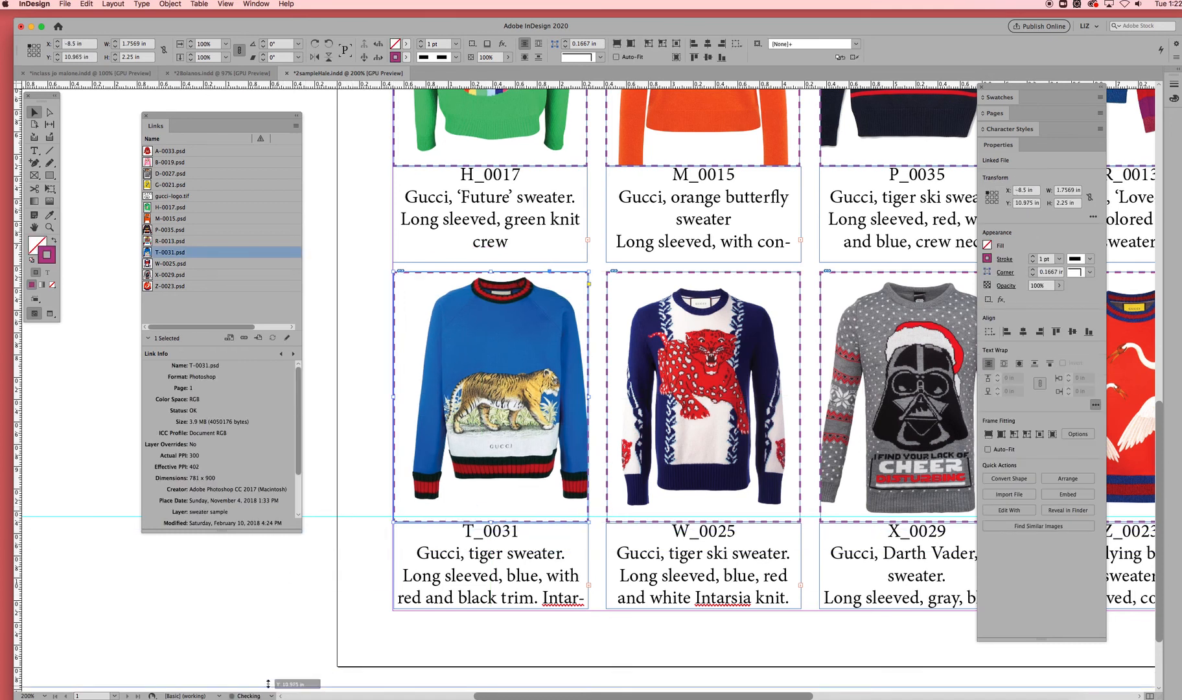
click(770, 646)
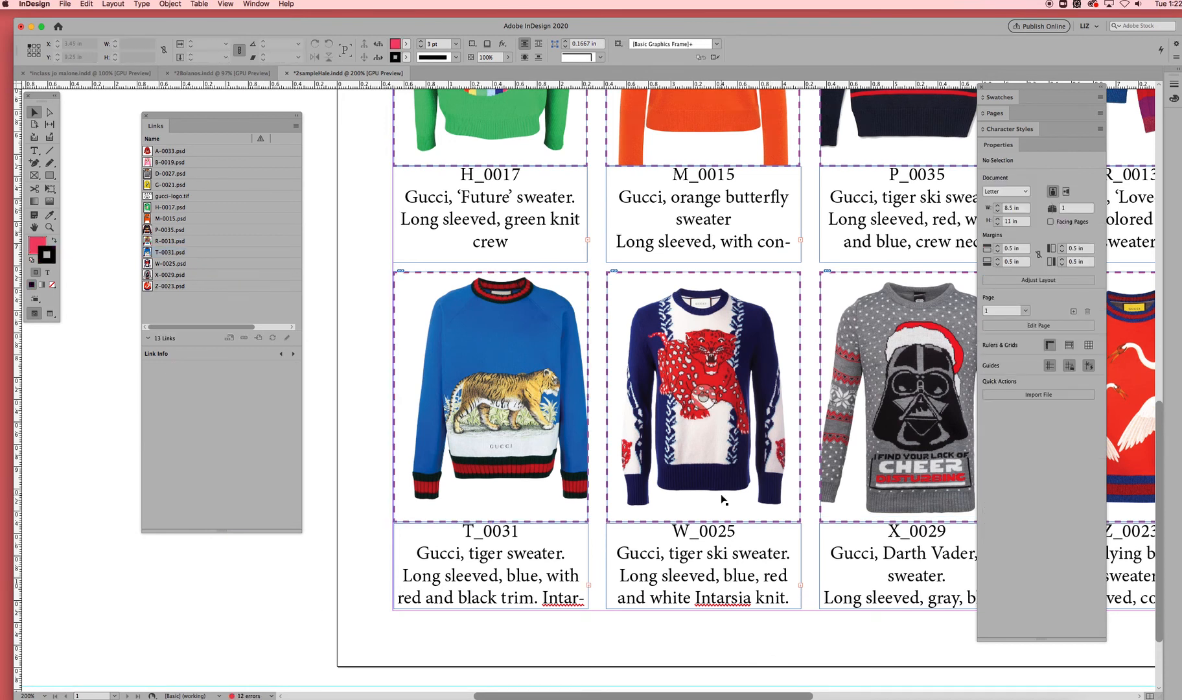
Fill the striped 'Loved' cat sweater frame proportionally with its image and deselect it
key(super+1)
key(super+minus)
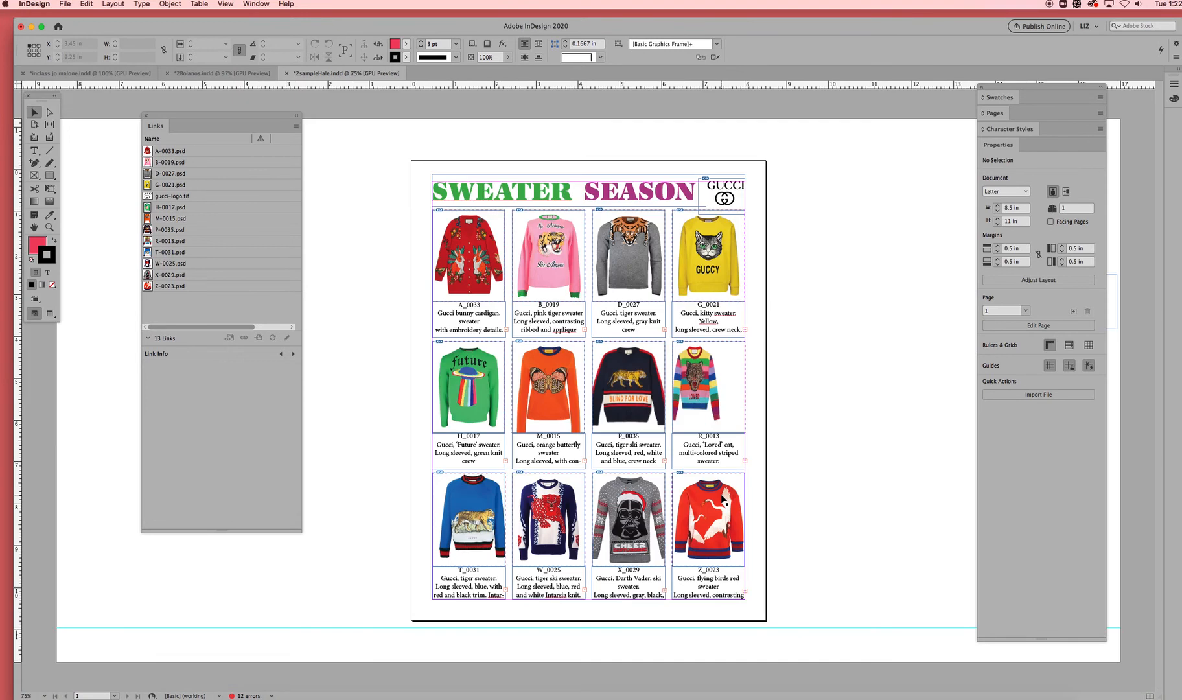
click(701, 384)
drag(702, 384, 714, 387)
click(168, 5)
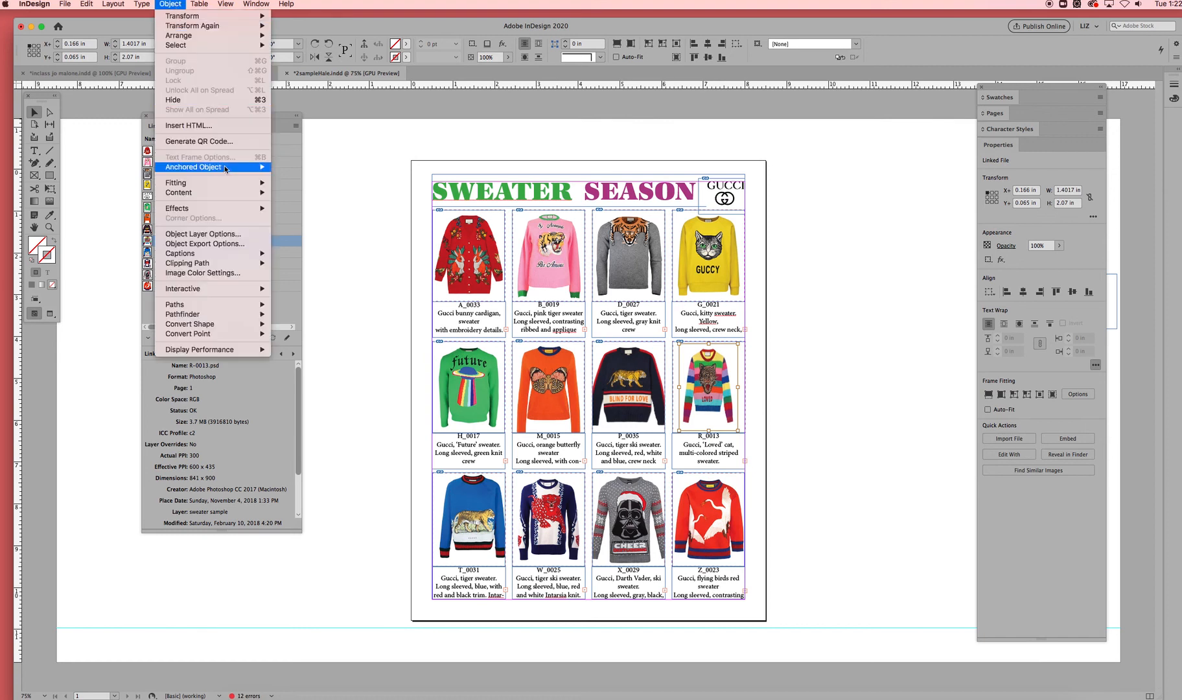
mouse_move(225, 183)
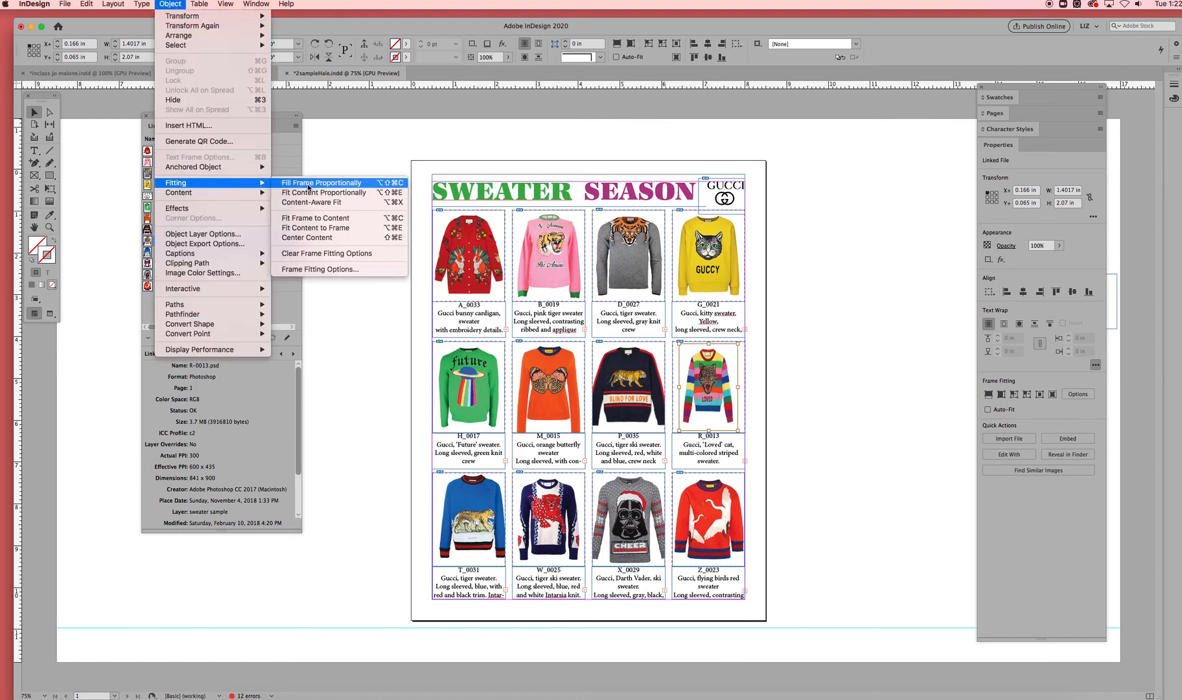
click(372, 185)
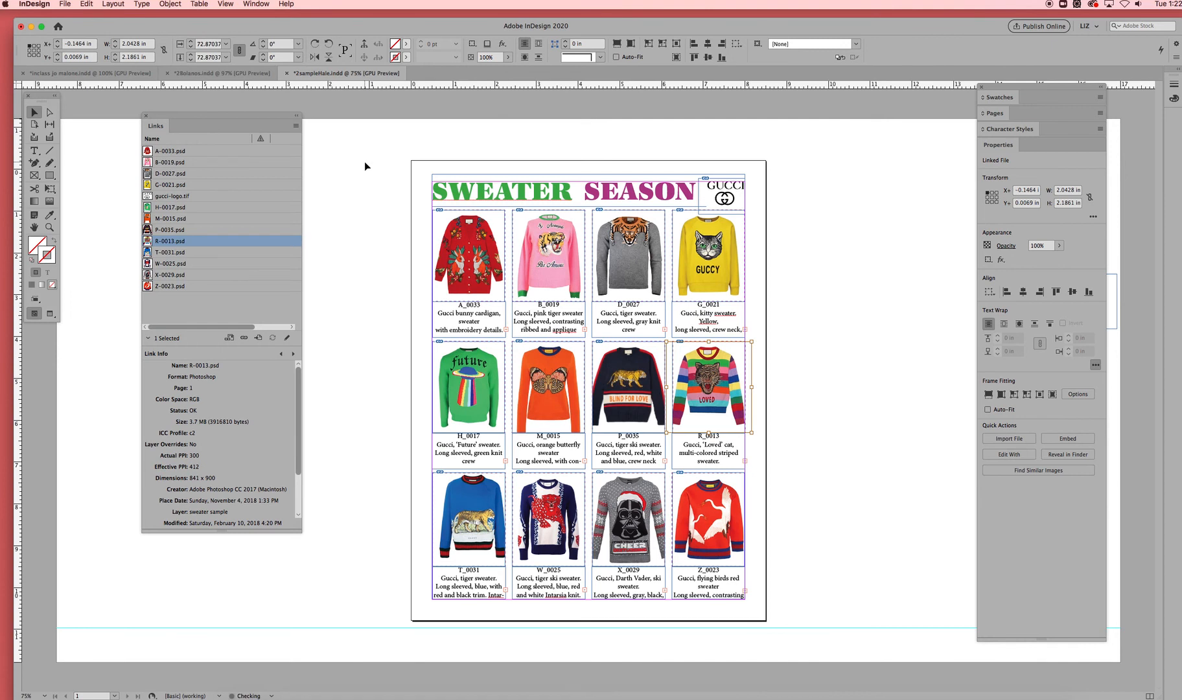
click(826, 383)
click(708, 385)
click(509, 535)
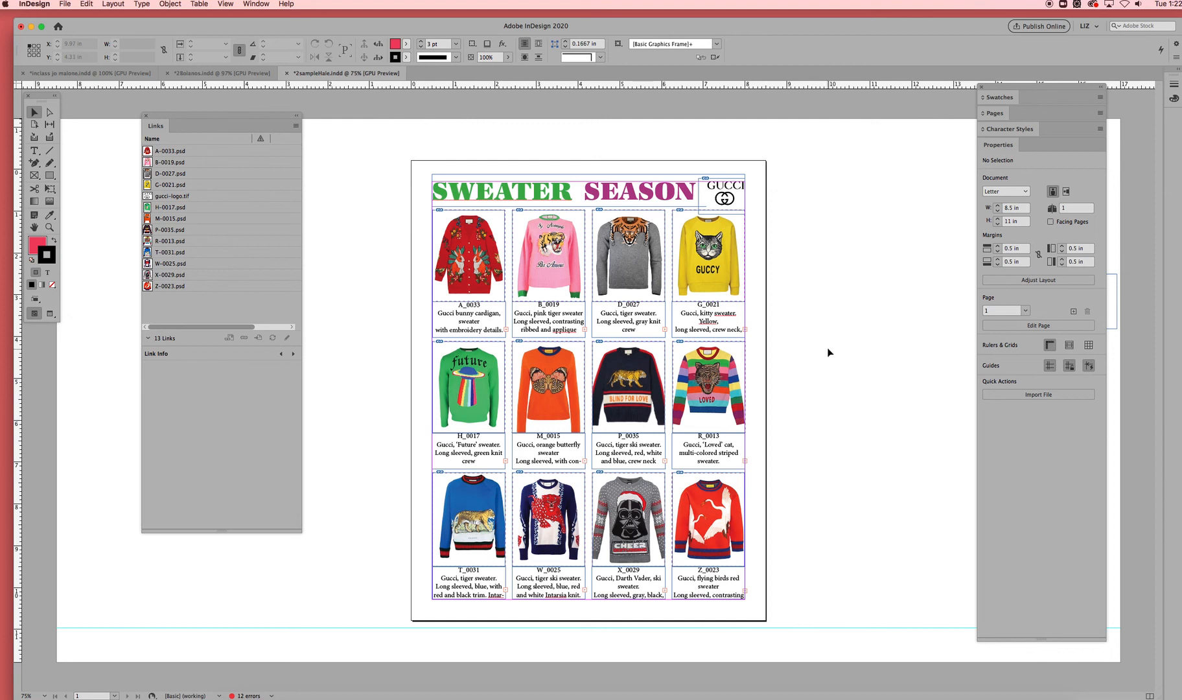
Move the A_0033 caption frame to X 0.5 in, Y 3.17 in, lining it up under the red bunny cardigan
drag(206, 121, 232, 142)
key(super+equal)
key(super+equal)
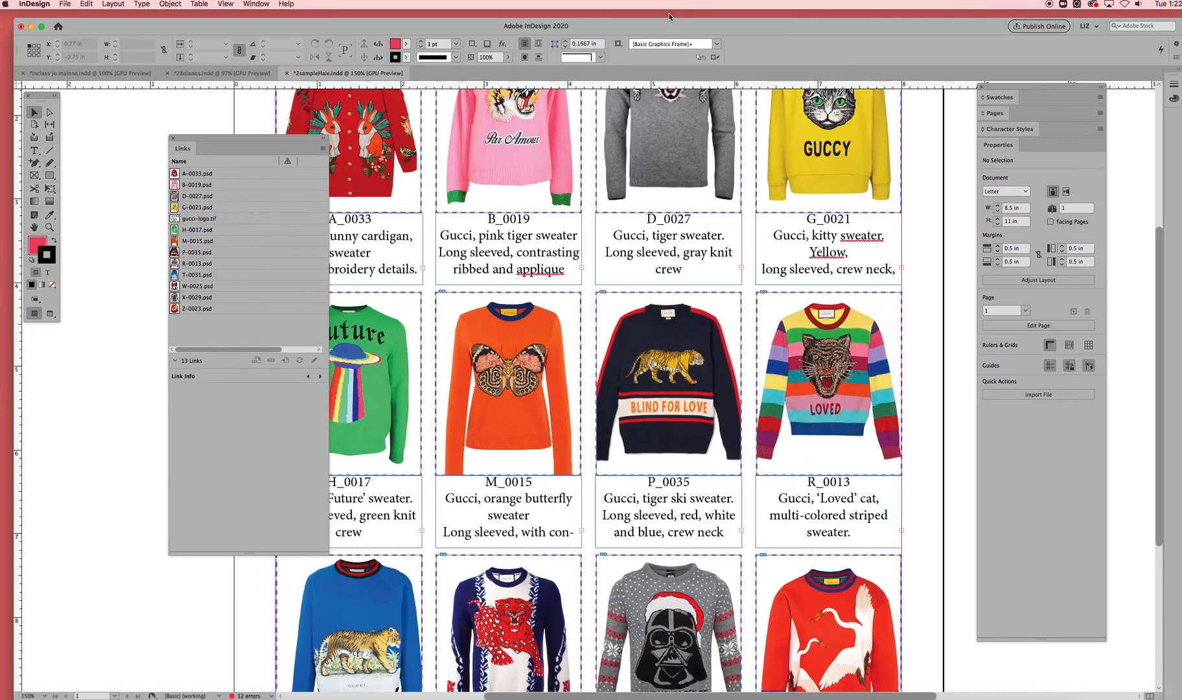
drag(239, 137, 124, 115)
click(344, 259)
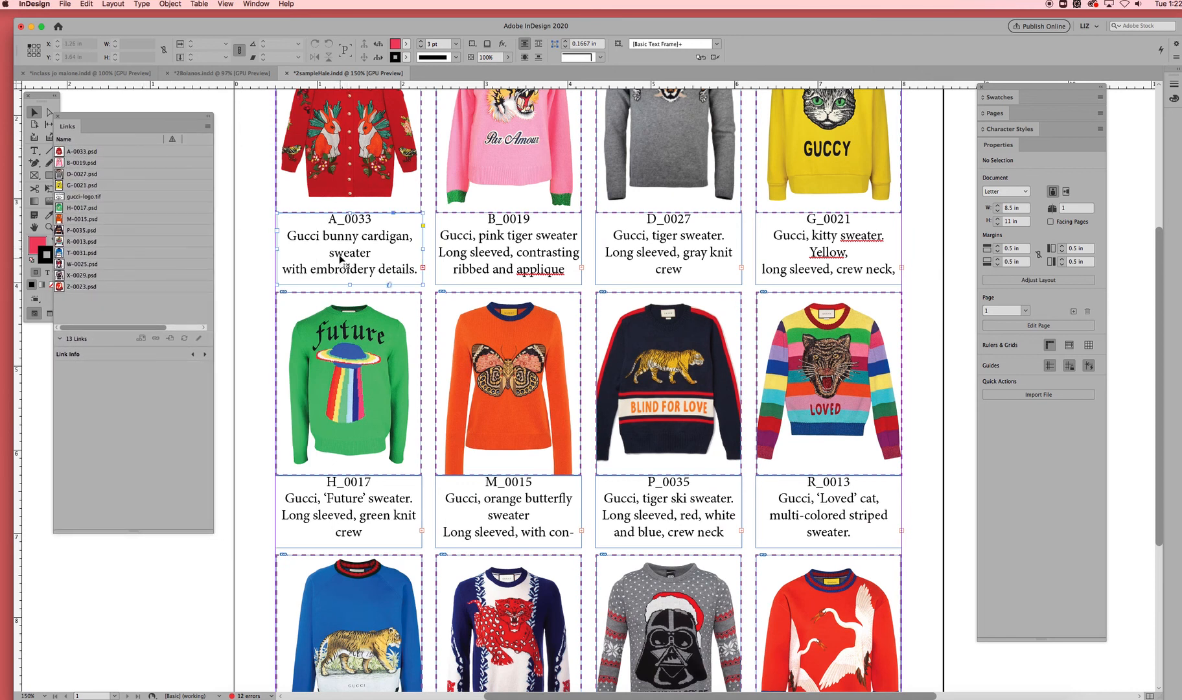
drag(349, 216, 350, 210)
key(Right)
key(Right)
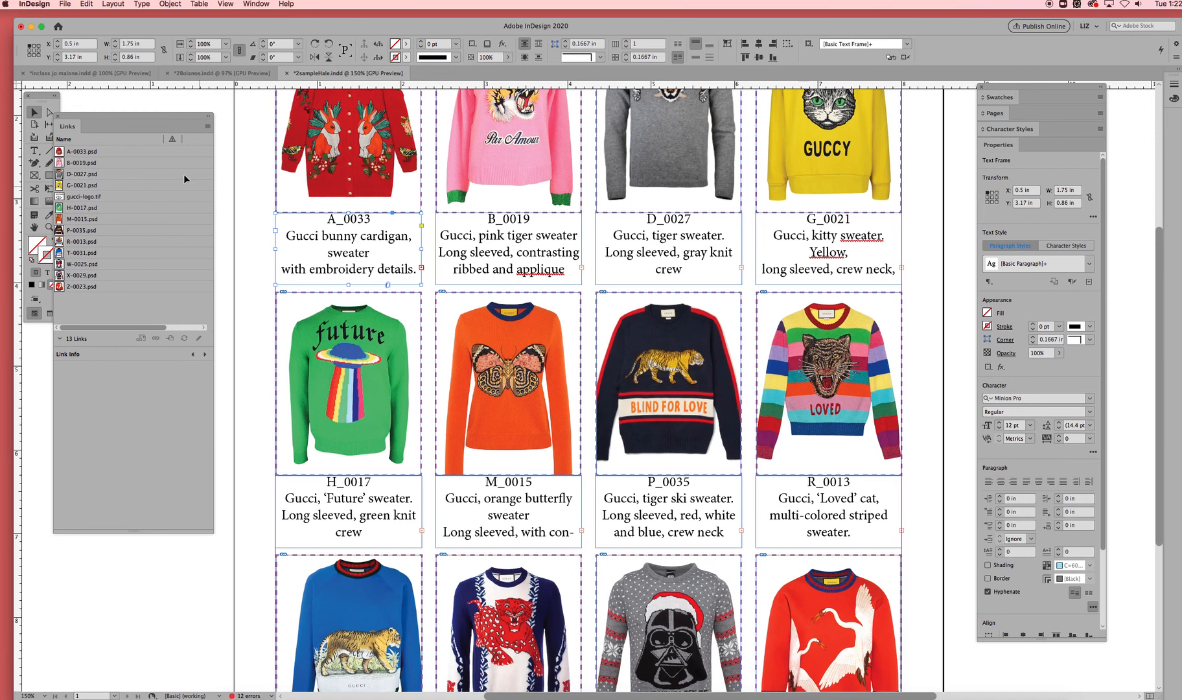
Set all of the A_0033 caption text to 10 pt size with 10 pt leading
drag(161, 118, 176, 304)
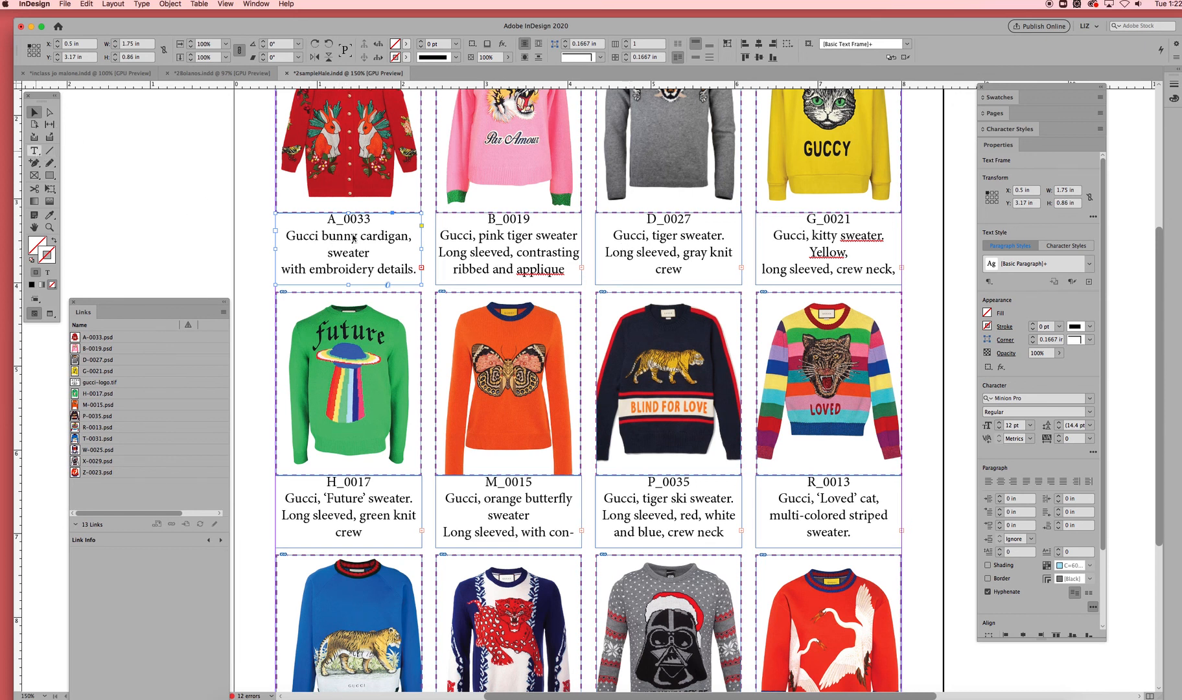
double_click(328, 238)
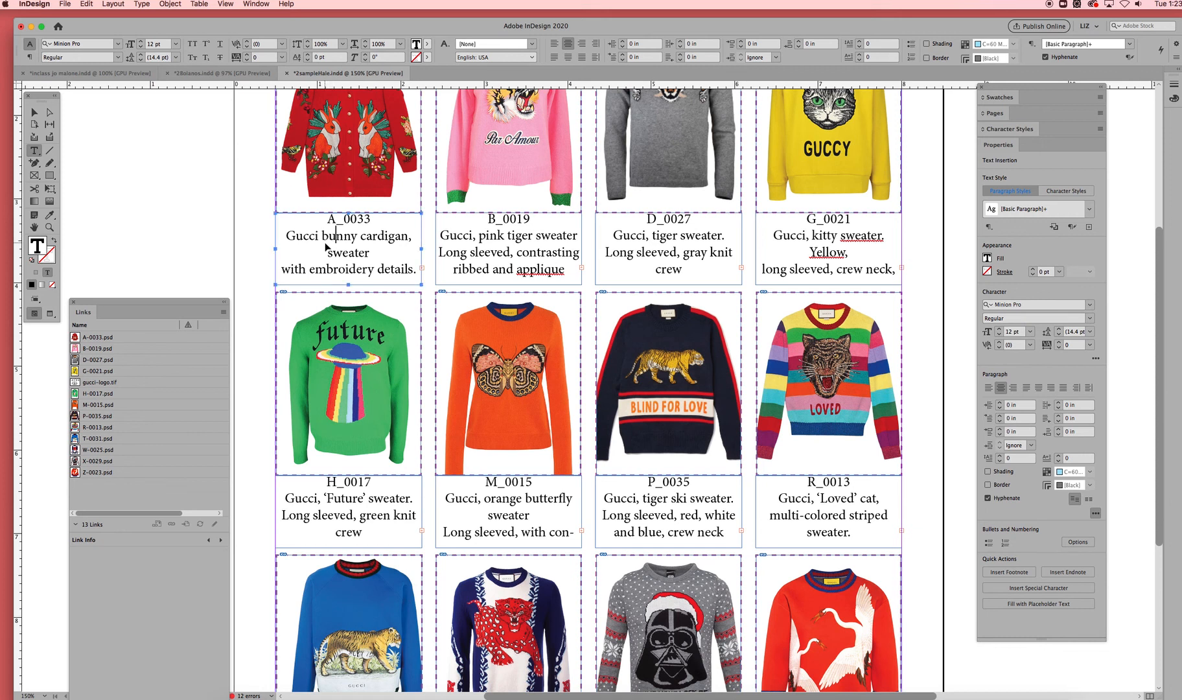
key(super+a)
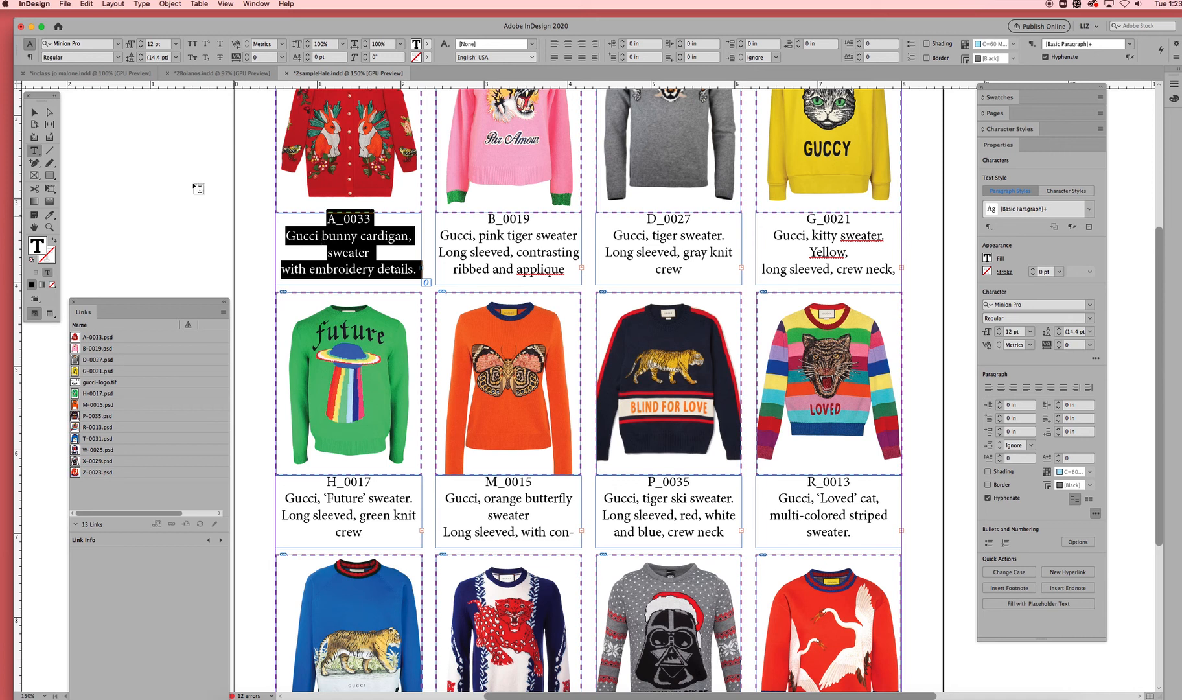
click(175, 45)
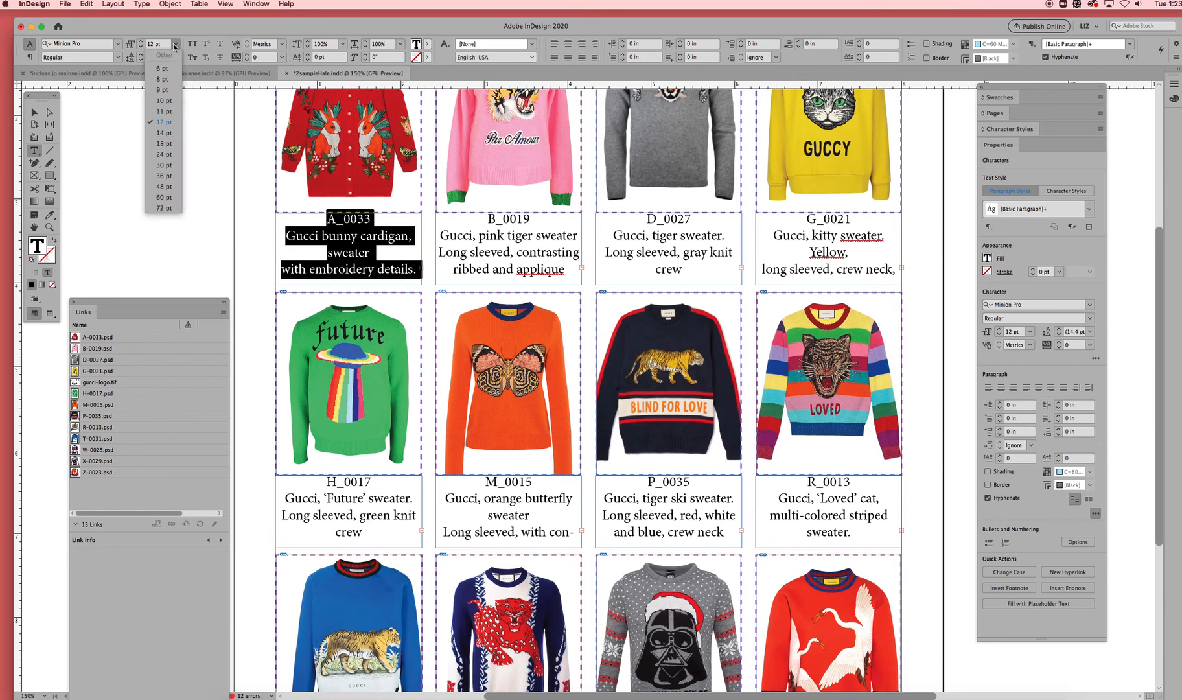
click(168, 101)
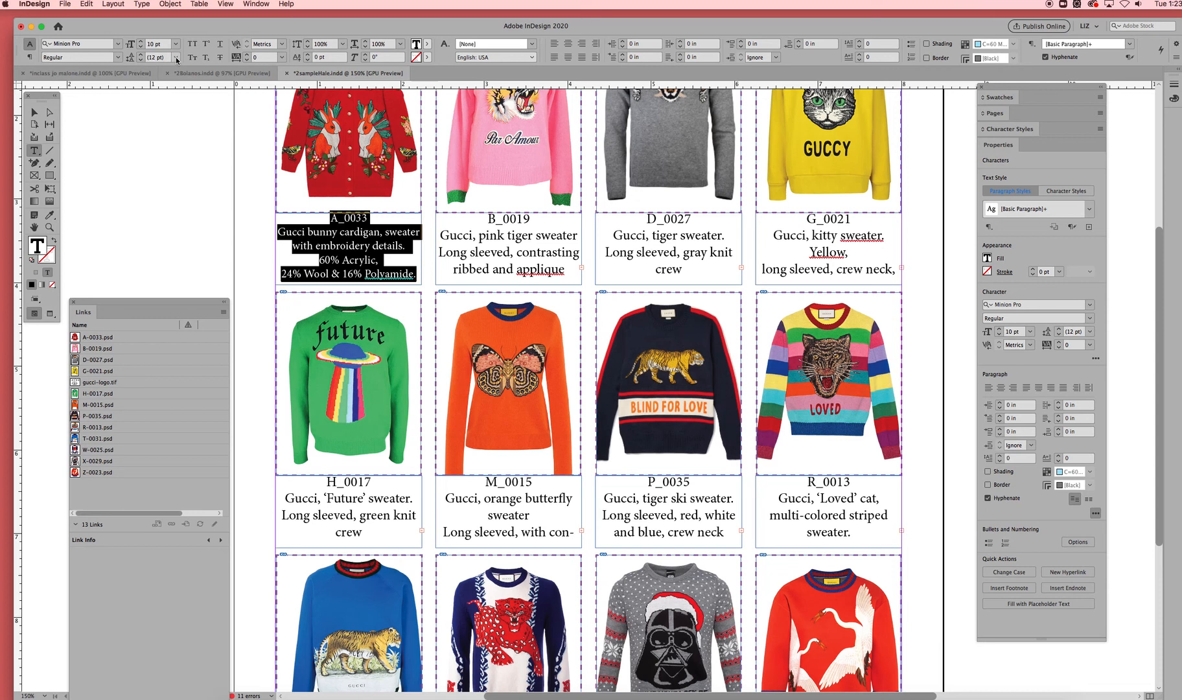
click(176, 58)
click(169, 126)
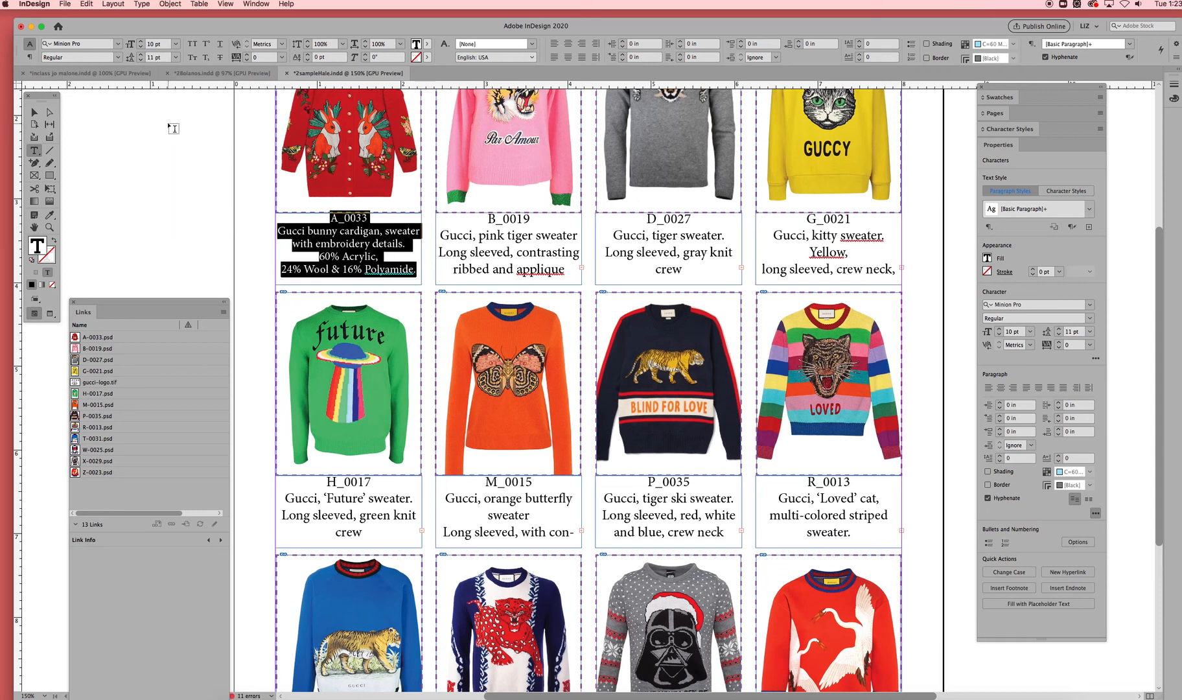
click(175, 58)
click(176, 115)
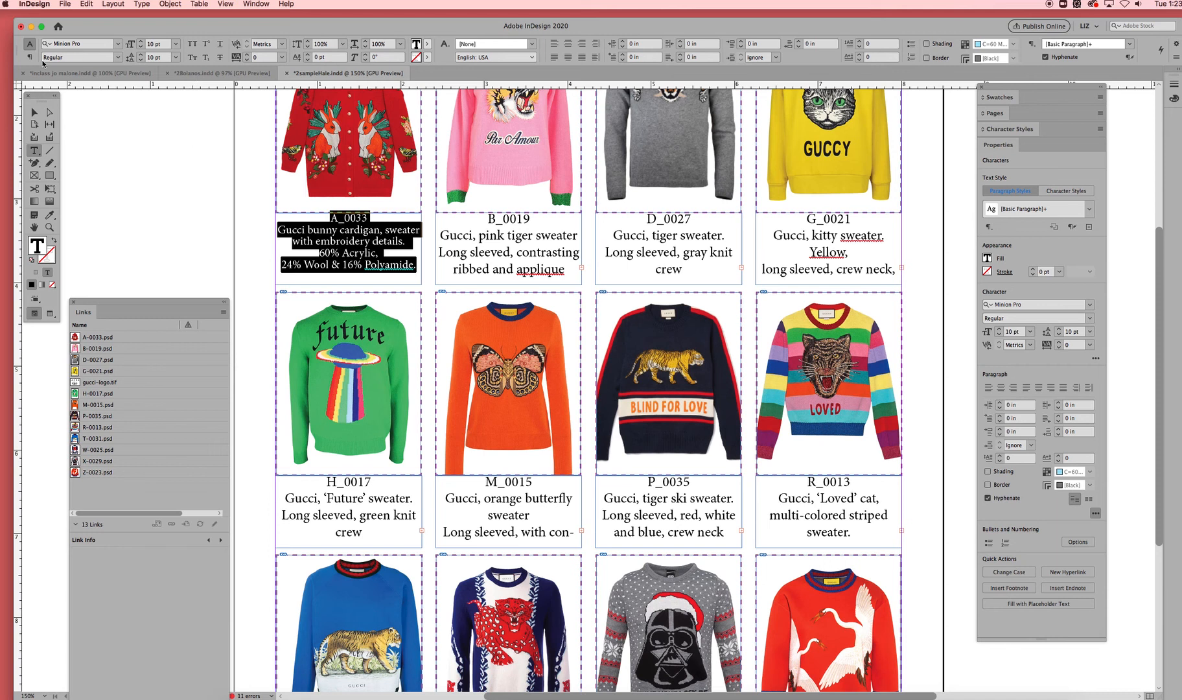
Change the A_0033 caption font to Avenir Book
click(118, 58)
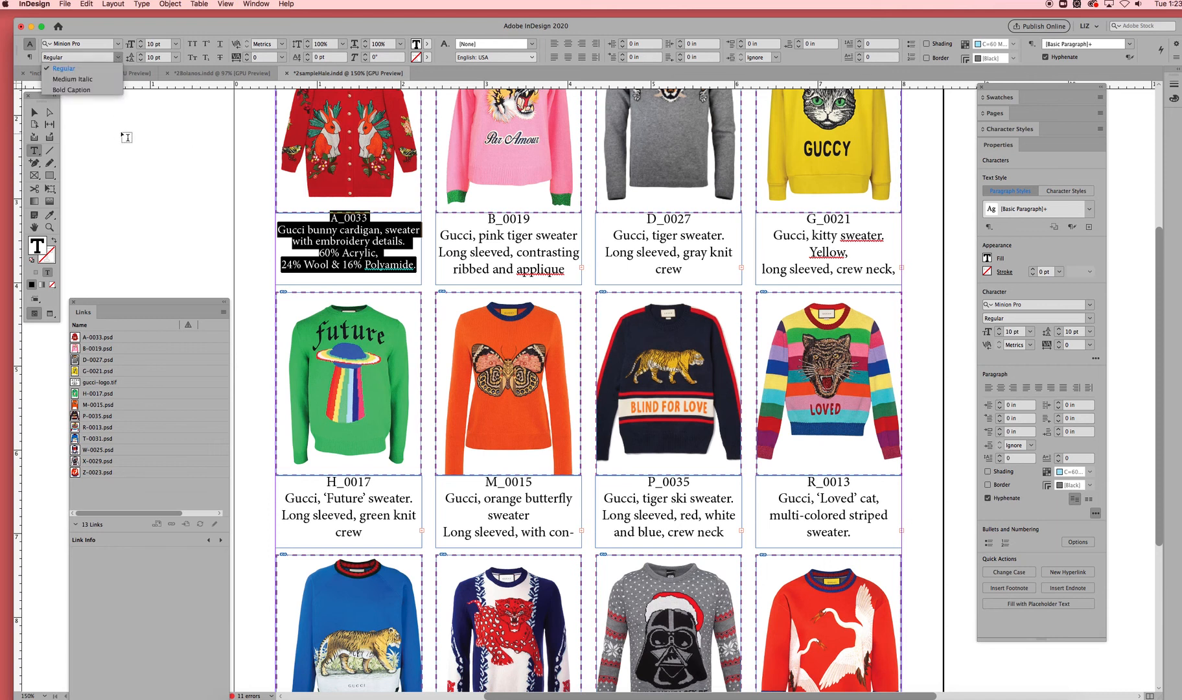
click(118, 44)
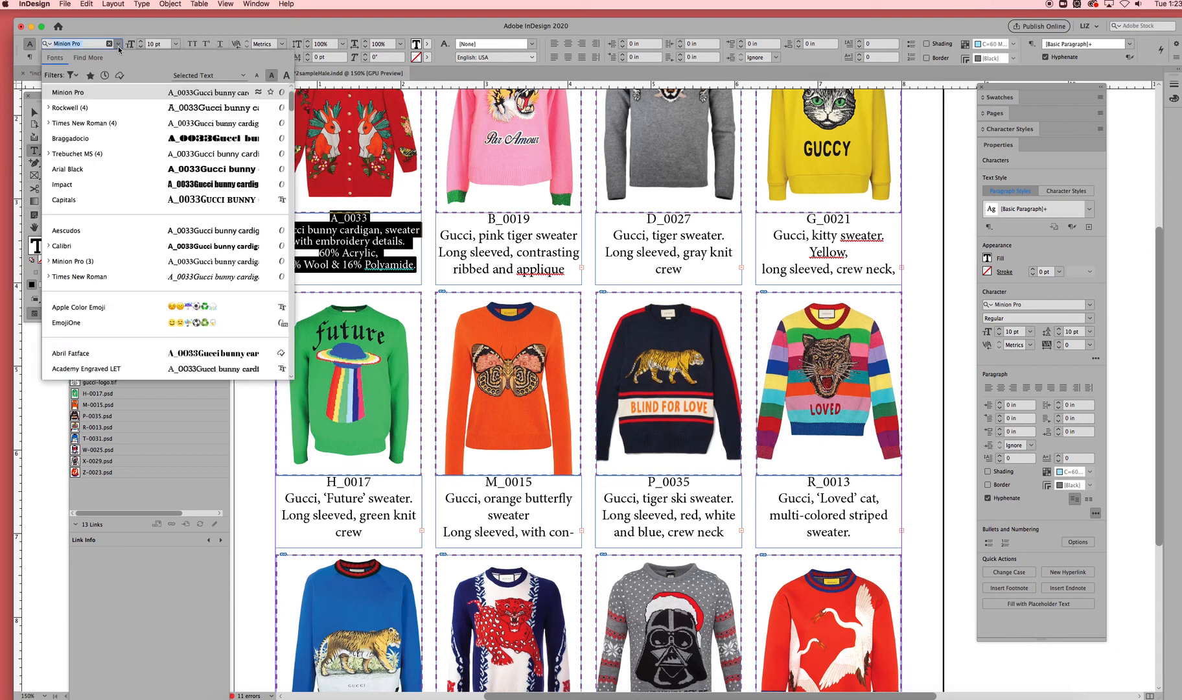
click(118, 46)
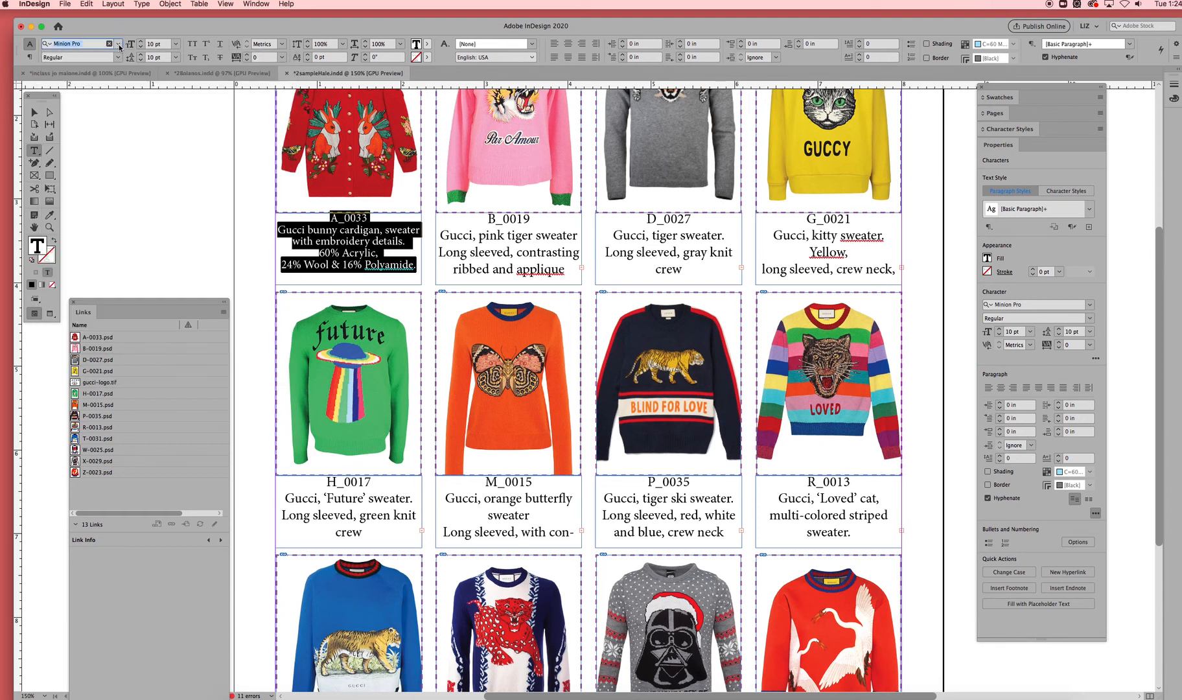
click(118, 44)
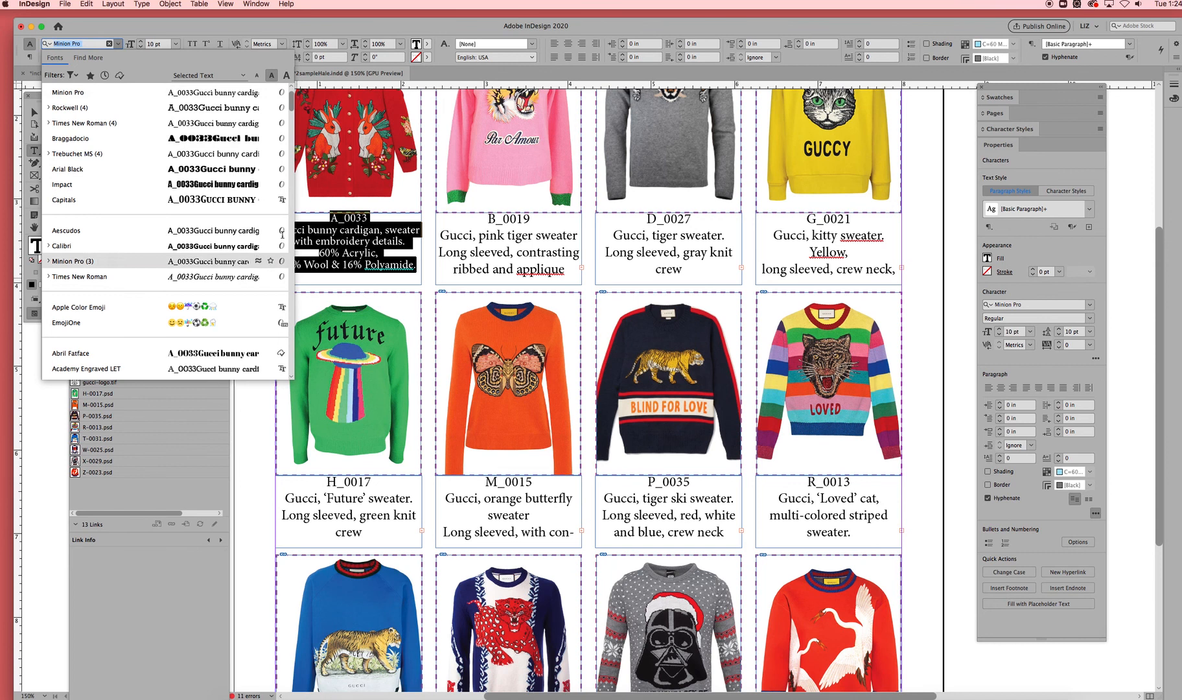
drag(290, 103, 297, 132)
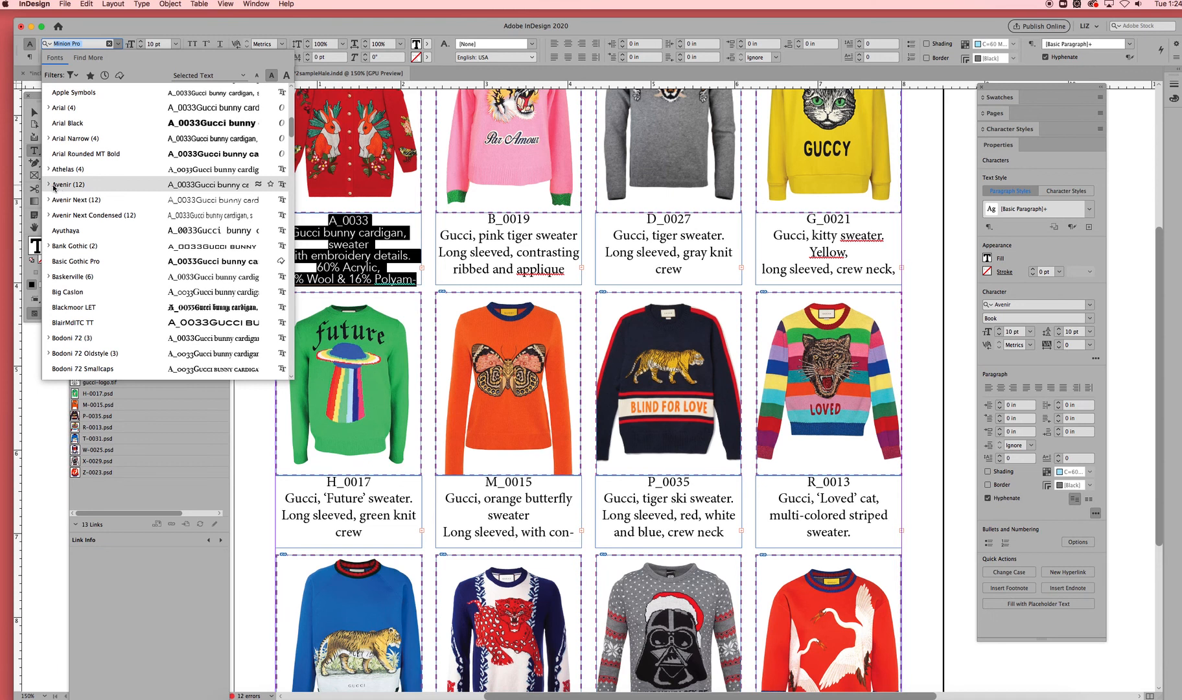
click(50, 186)
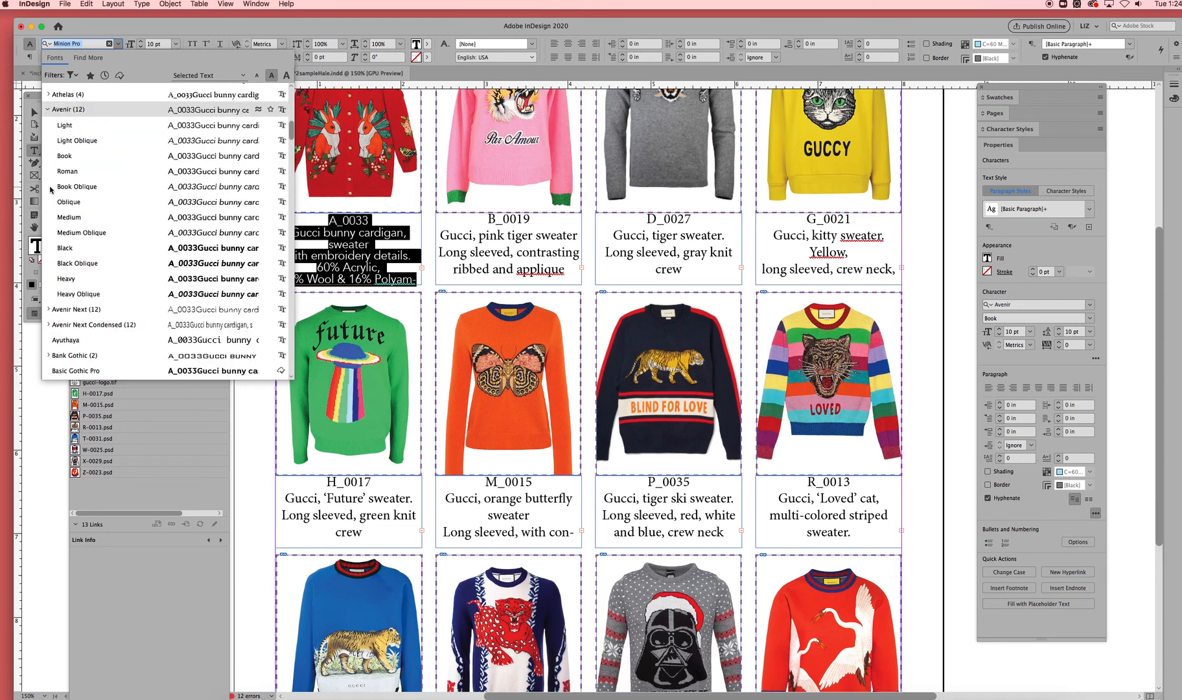
click(67, 157)
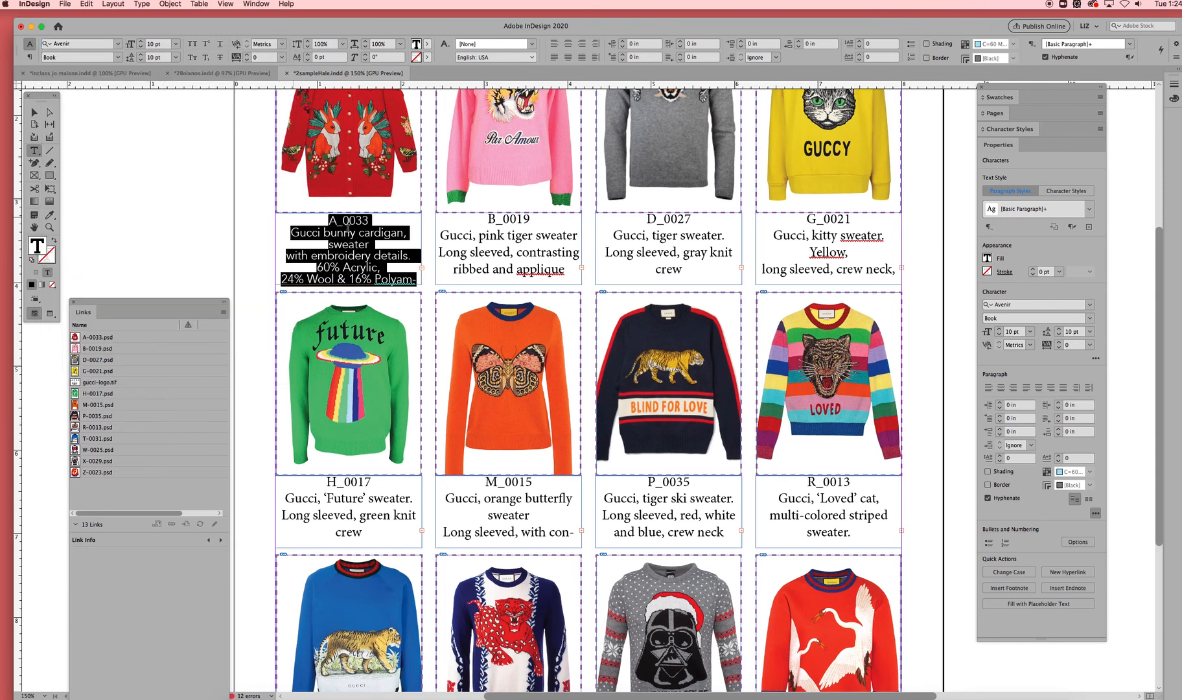
drag(376, 244, 392, 255)
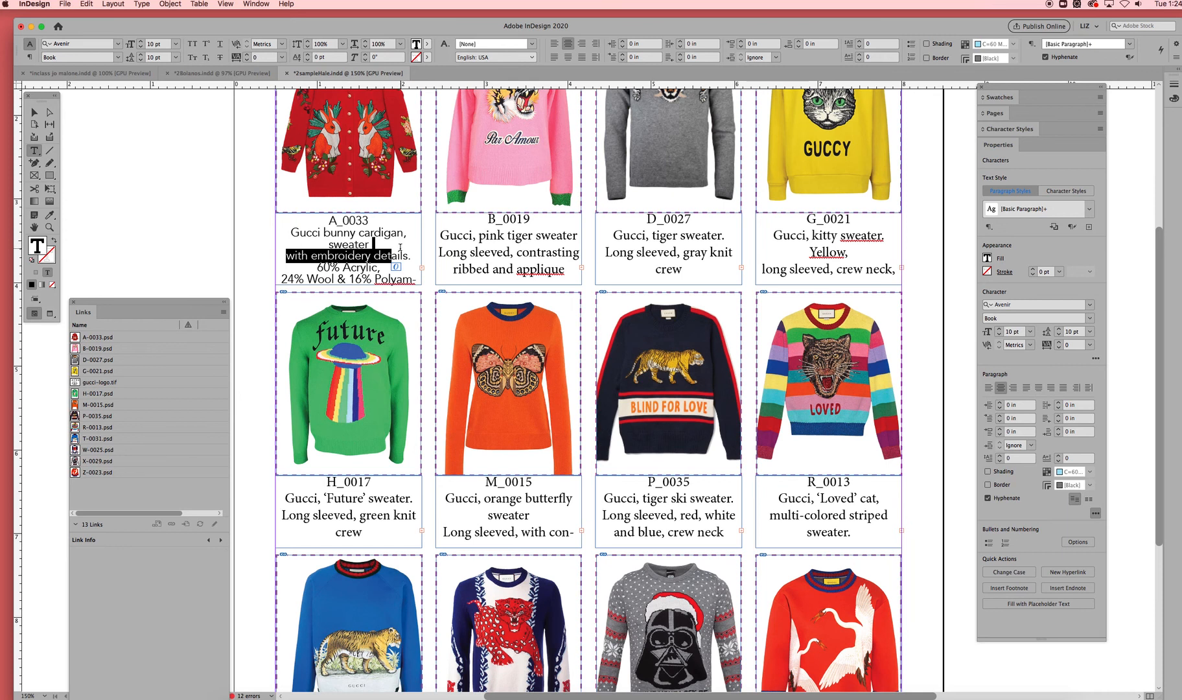
Thread the A_0033 caption's overset text into a new frame about 1.43 by 1.31 in on the pasteboard beside the page
click(34, 112)
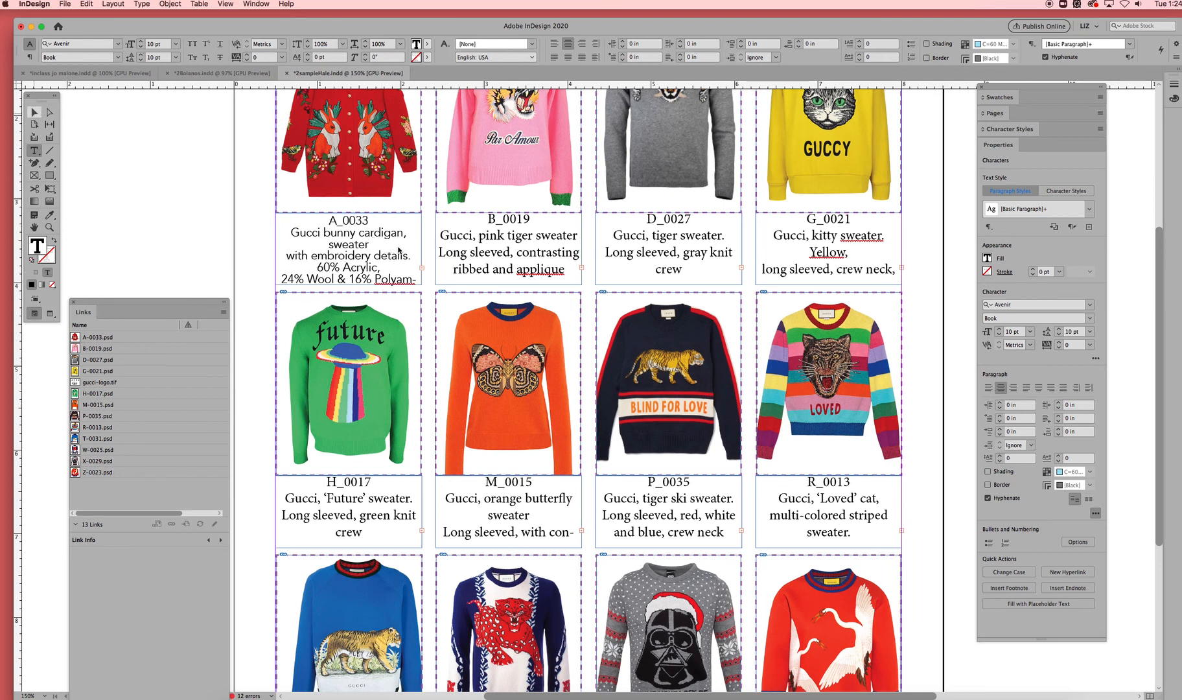
click(422, 273)
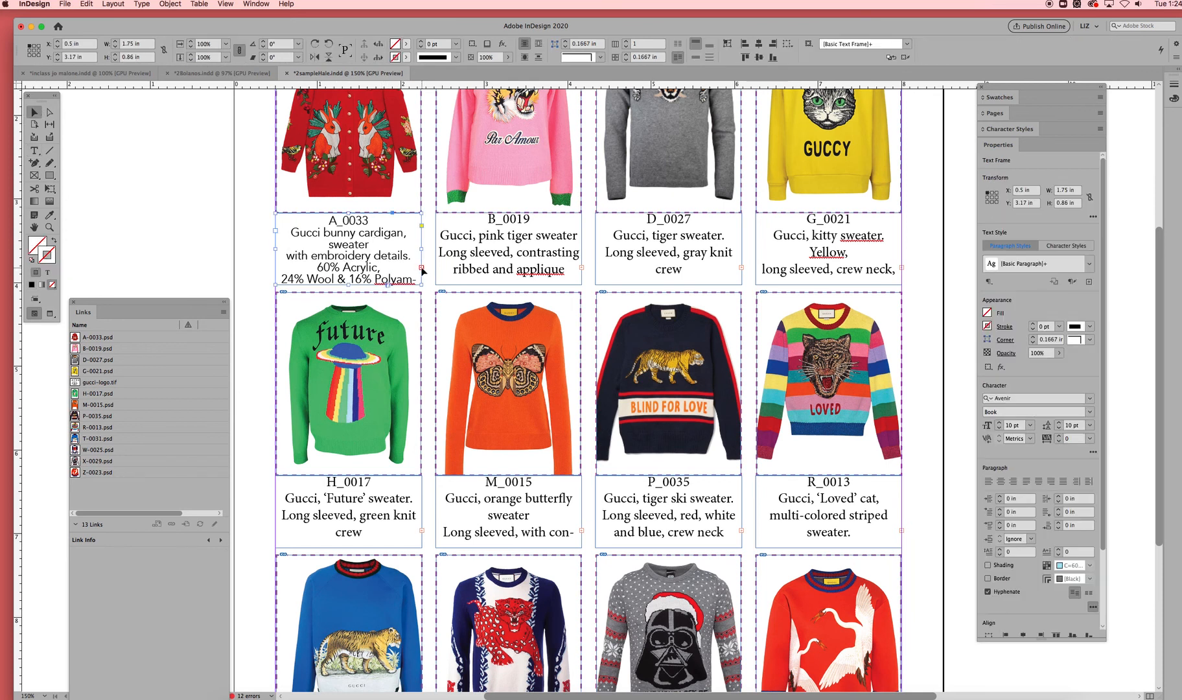
click(422, 267)
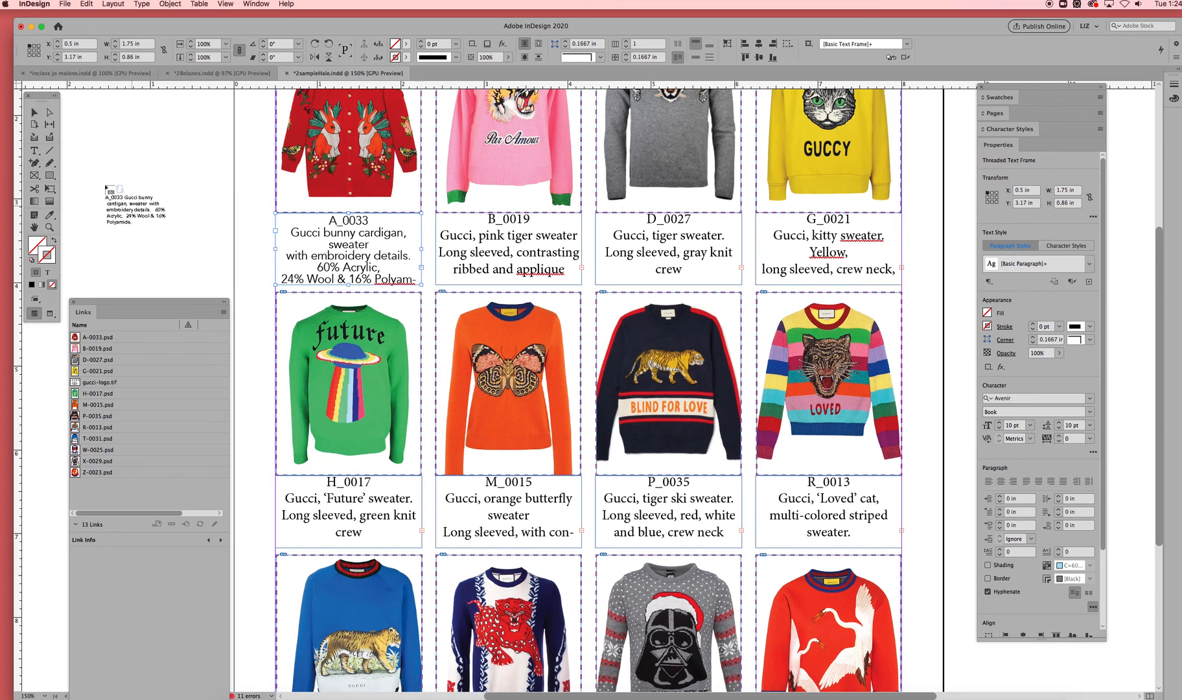
drag(99, 140, 218, 249)
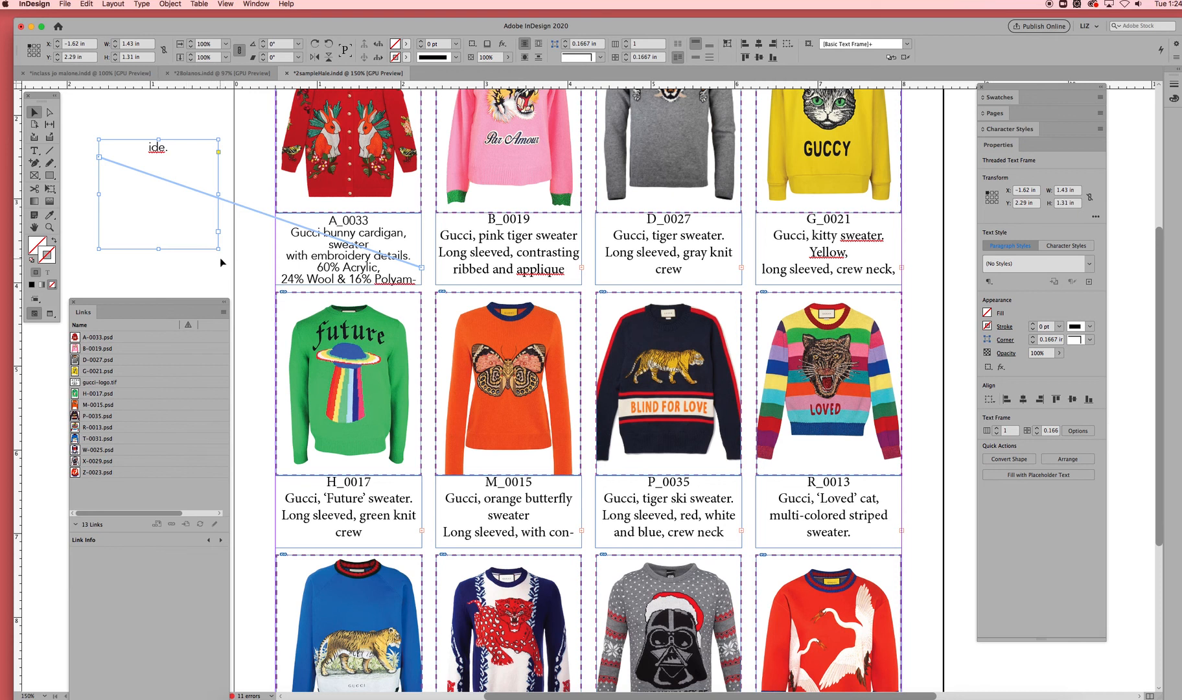
Hide the text threads between the linked text frames
click(225, 5)
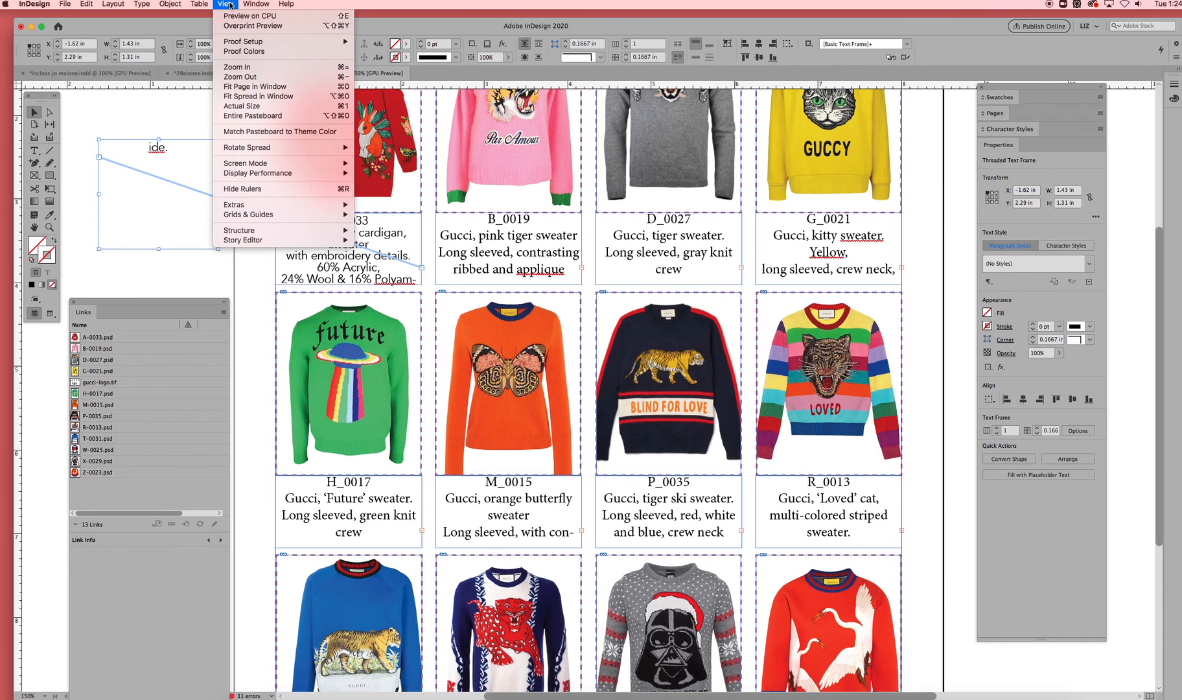
mouse_move(289, 205)
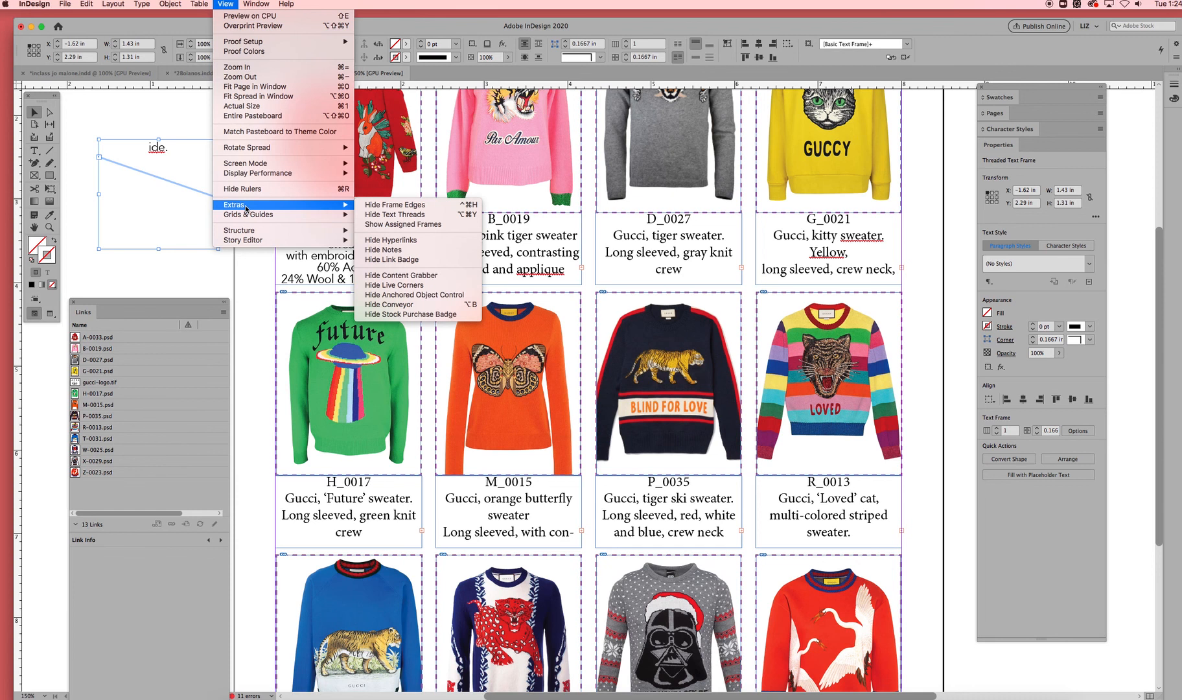
click(384, 216)
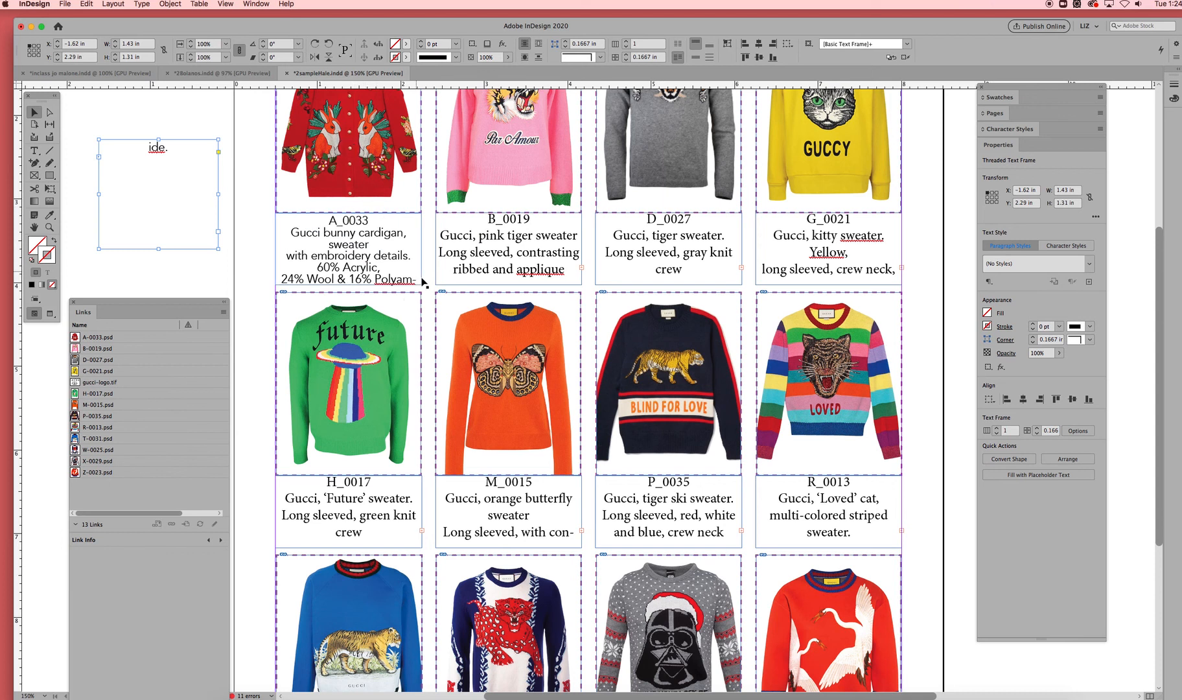
Show the text threads between the linked caption frames and hide them again
click(227, 4)
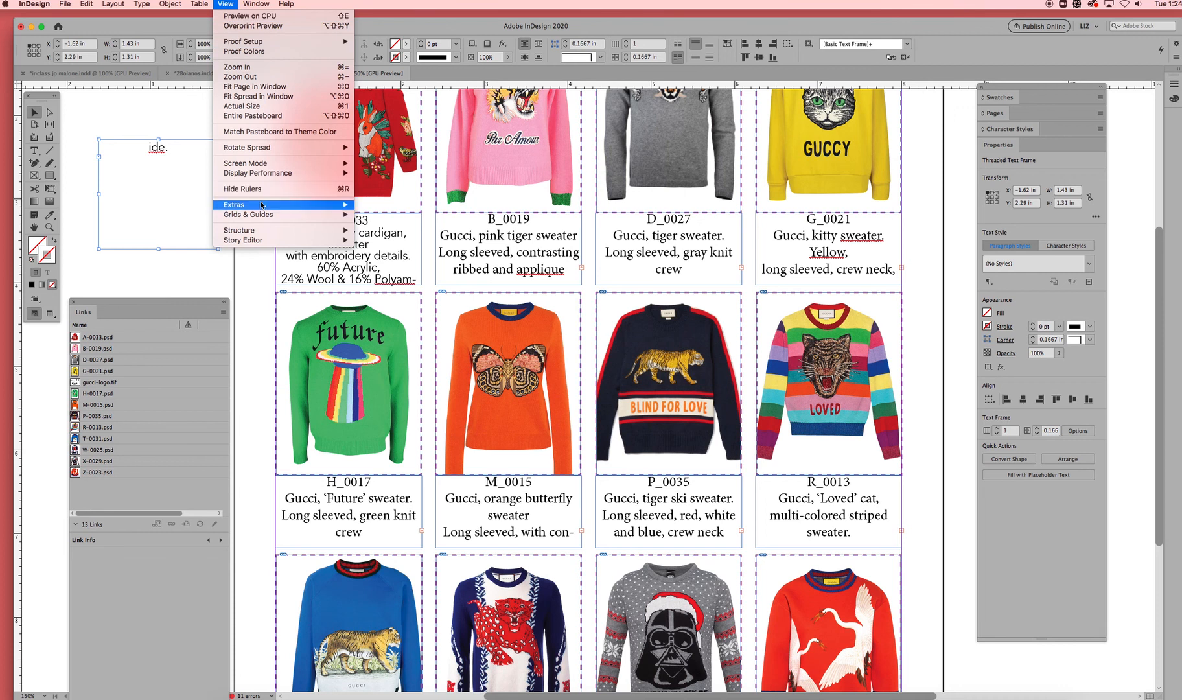
mouse_move(261, 205)
click(375, 214)
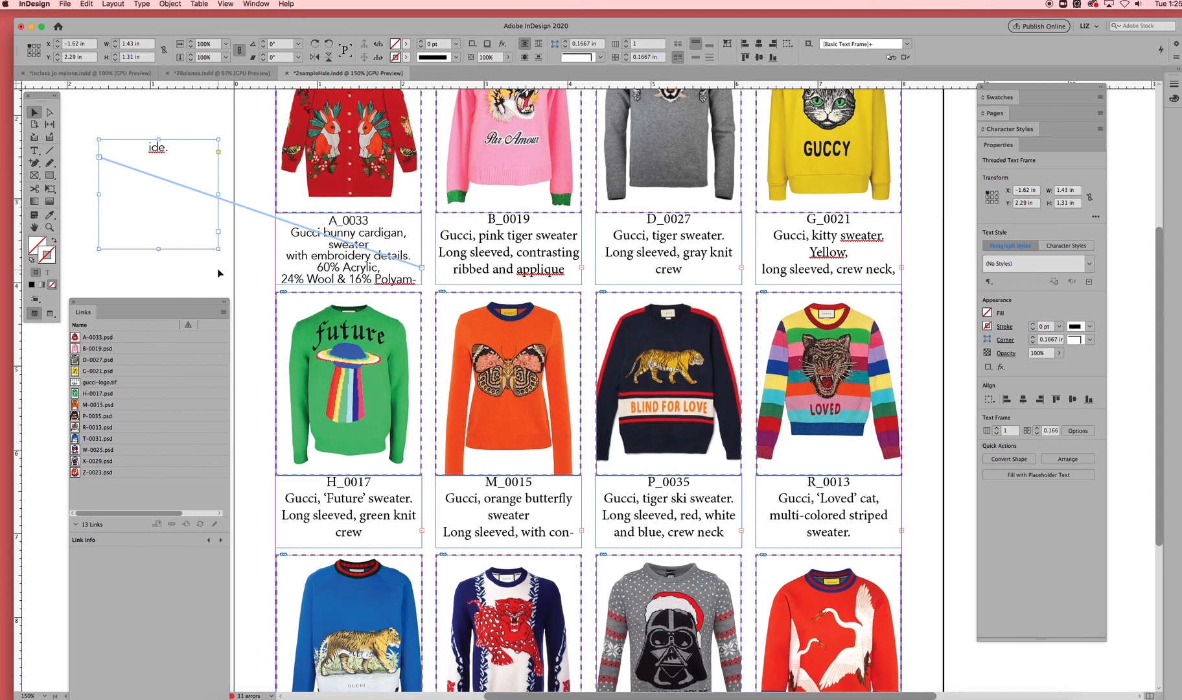
click(228, 5)
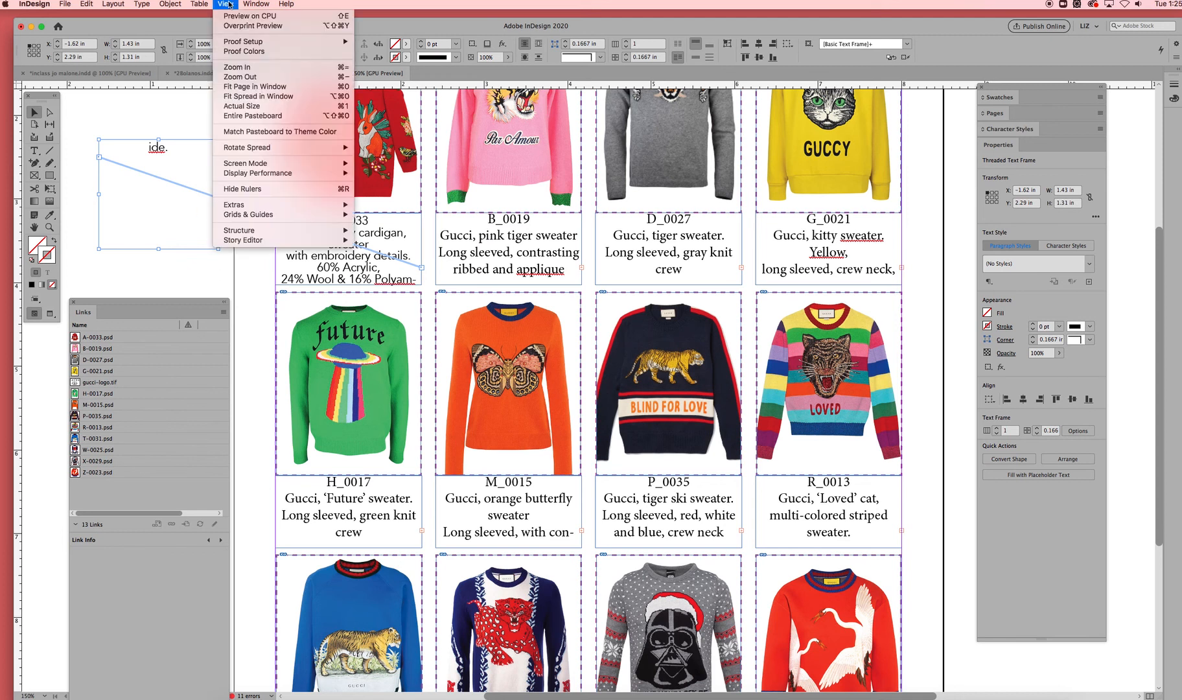
mouse_move(287, 206)
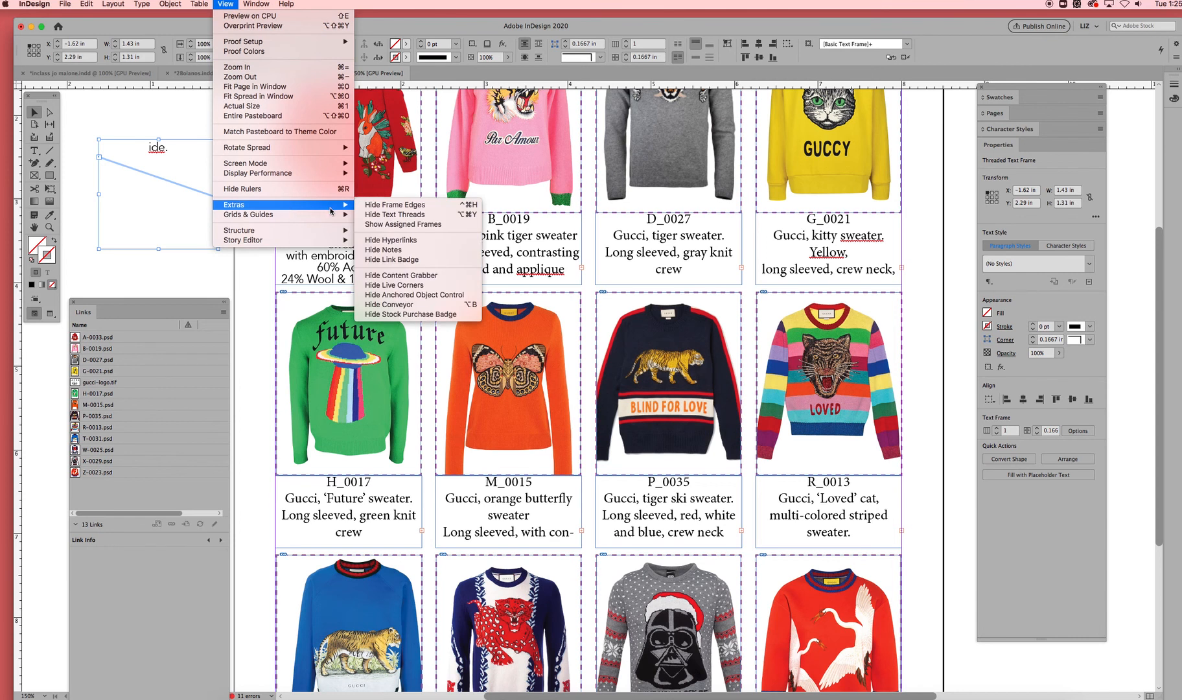
click(111, 83)
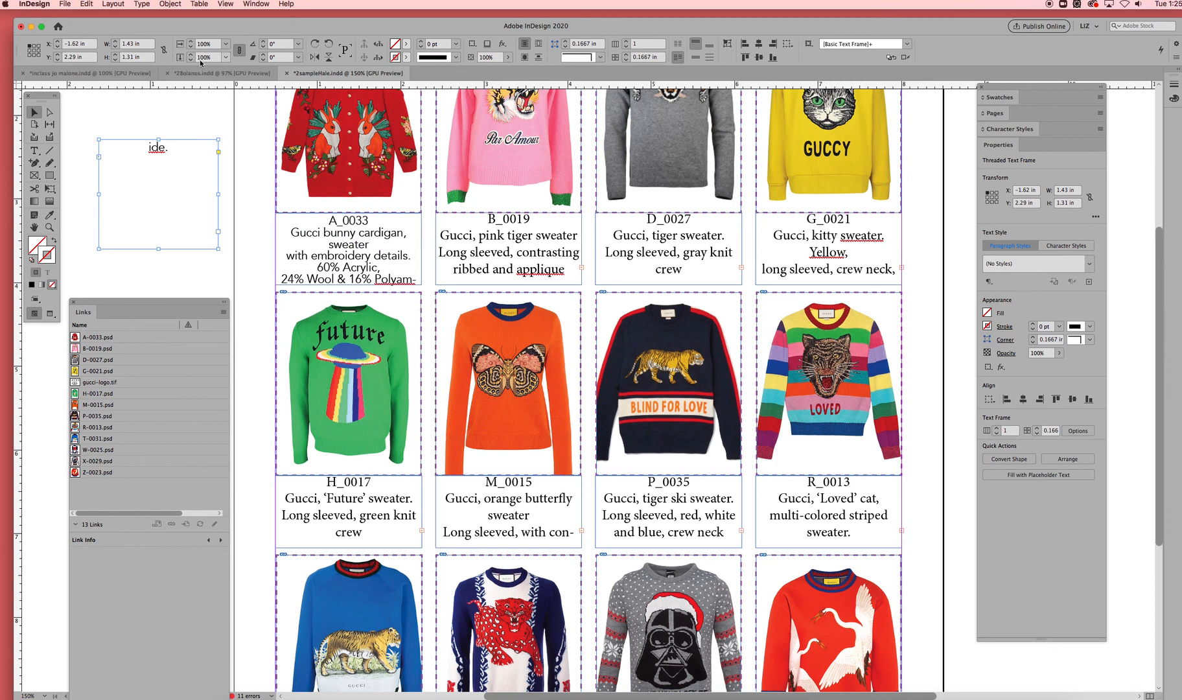
key(alt+super+y)
Reduce the A_0033 style number line to 8 pt
click(33, 150)
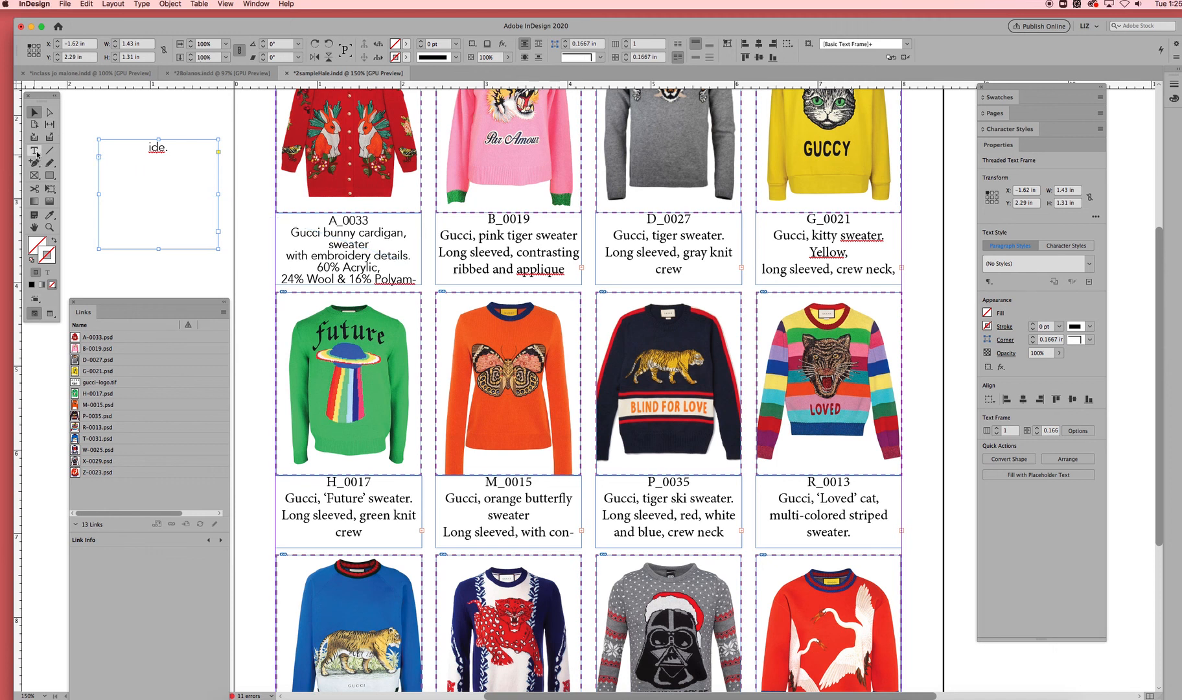
click(346, 231)
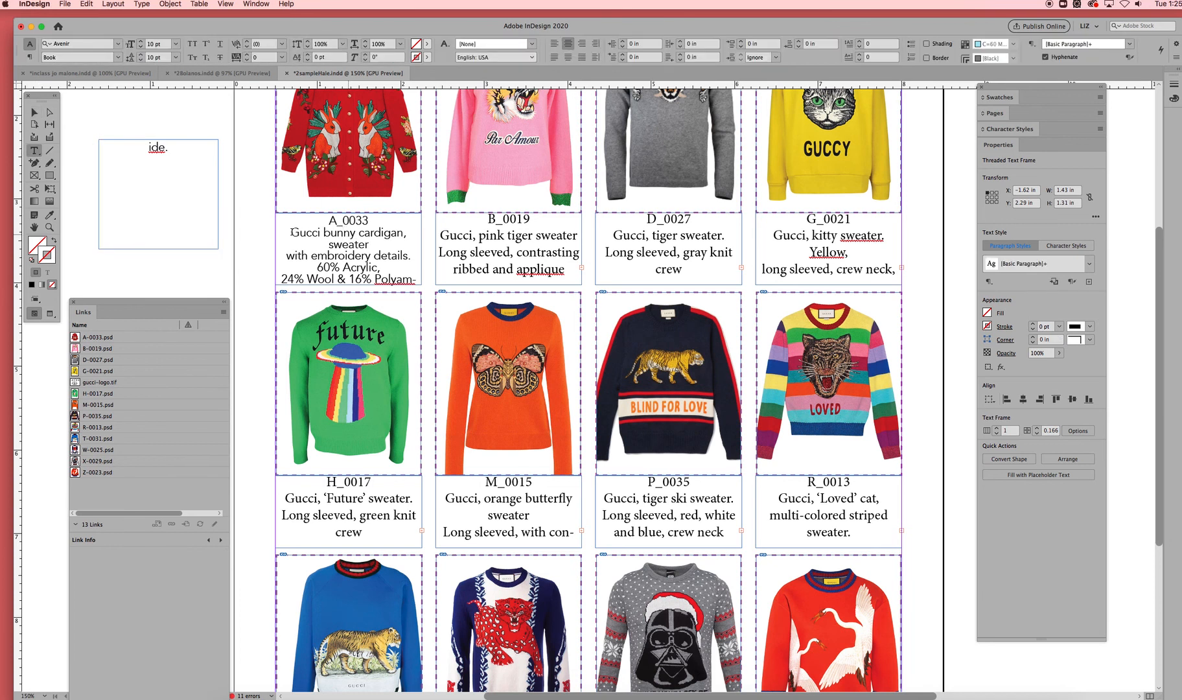
click(319, 232)
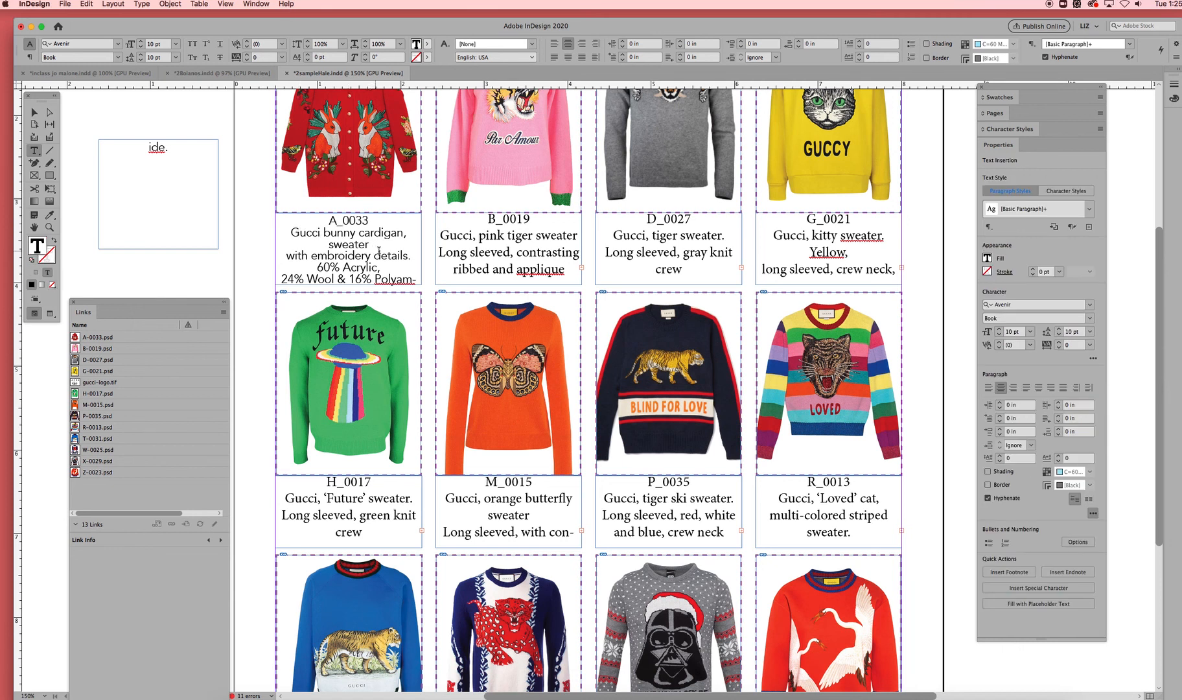
drag(410, 258, 290, 232)
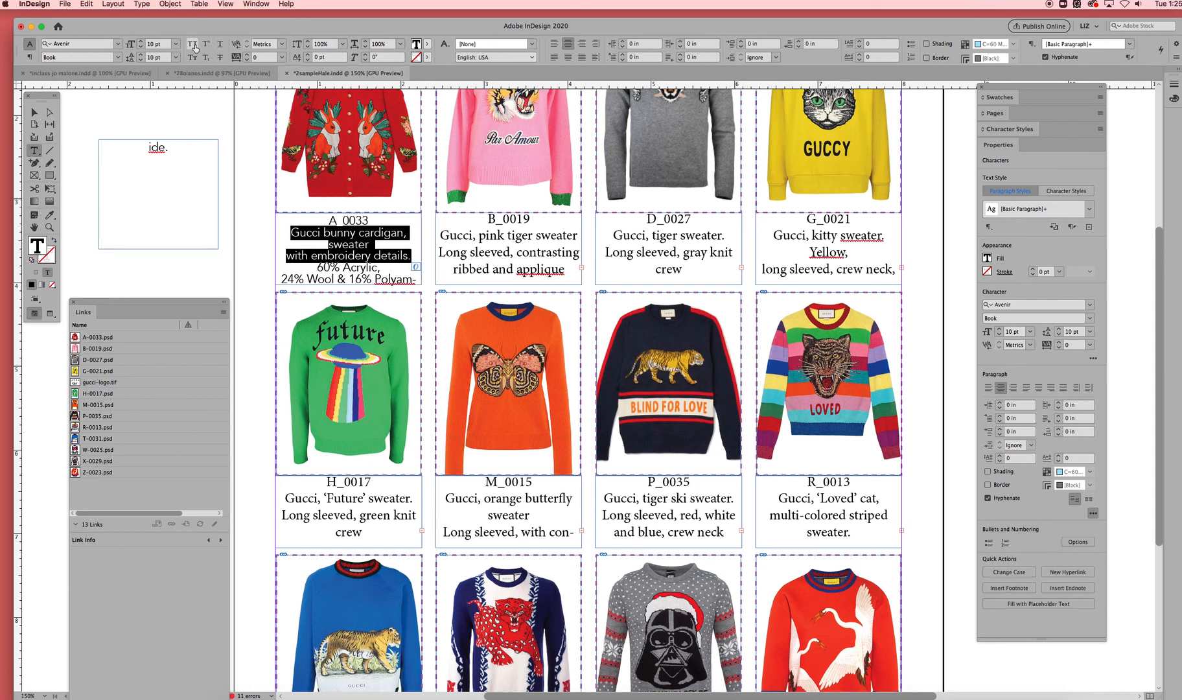
drag(387, 219, 326, 217)
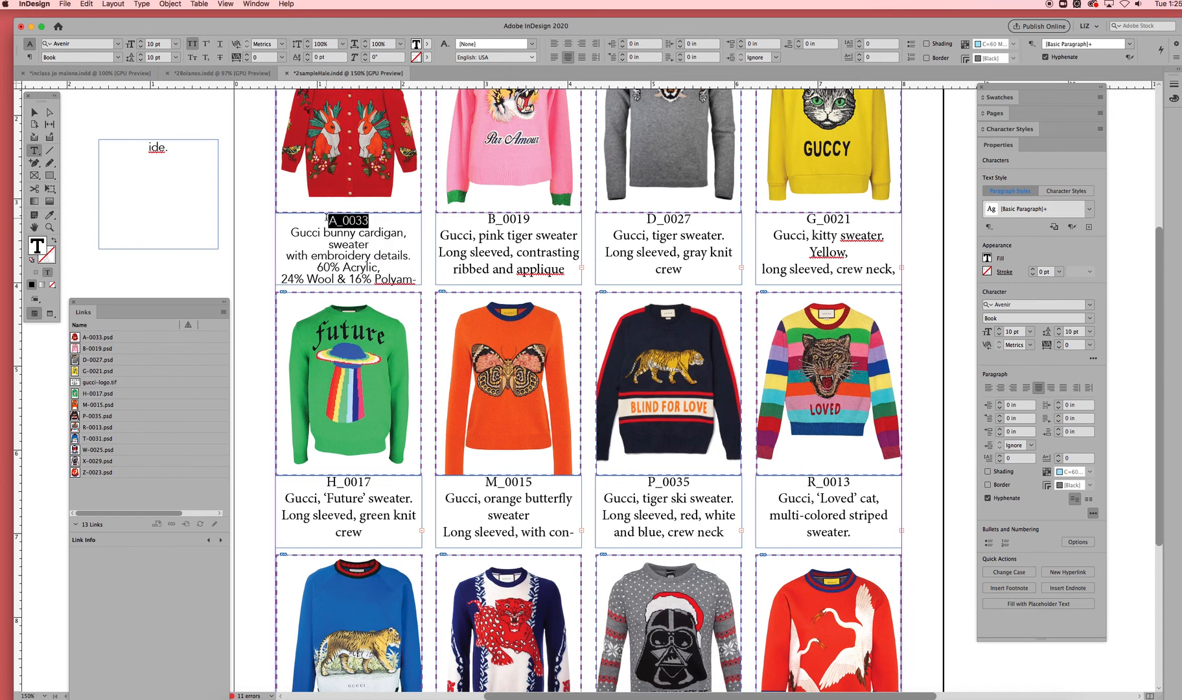
click(141, 47)
click(140, 48)
Set the A_0033 fabric content lines, including the text overflowing into the pasteboard frame, to 8 pt
drag(316, 267, 427, 286)
double_click(158, 156)
drag(154, 154, 405, 266)
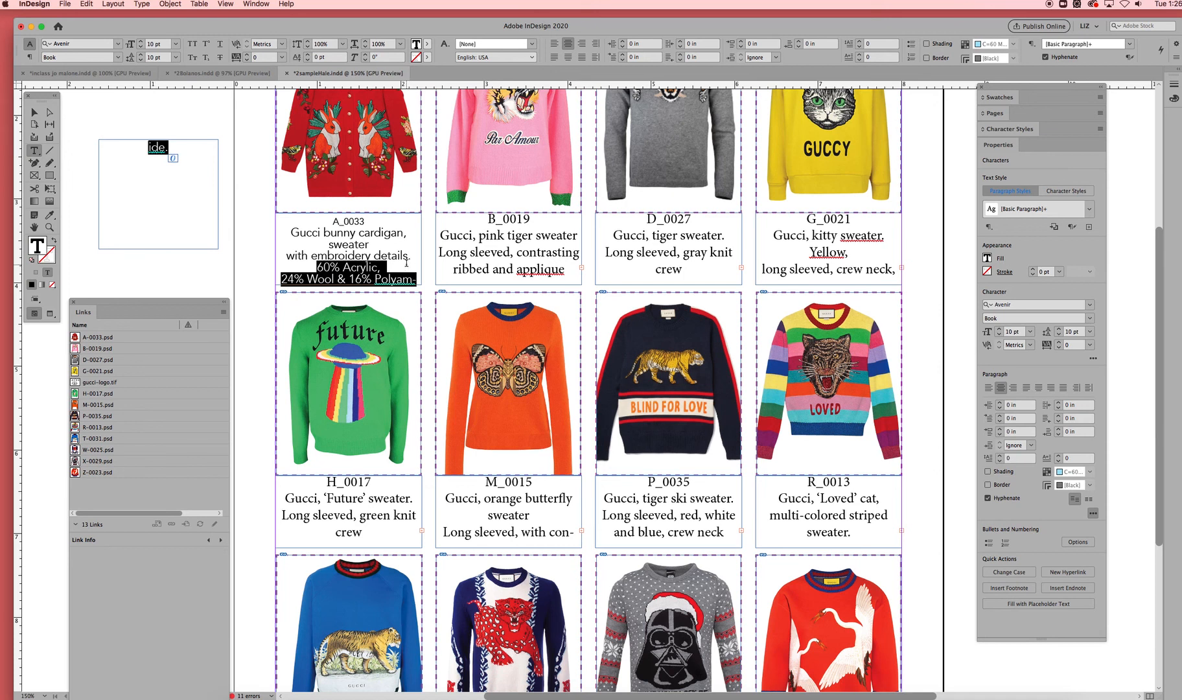
click(177, 46)
click(171, 79)
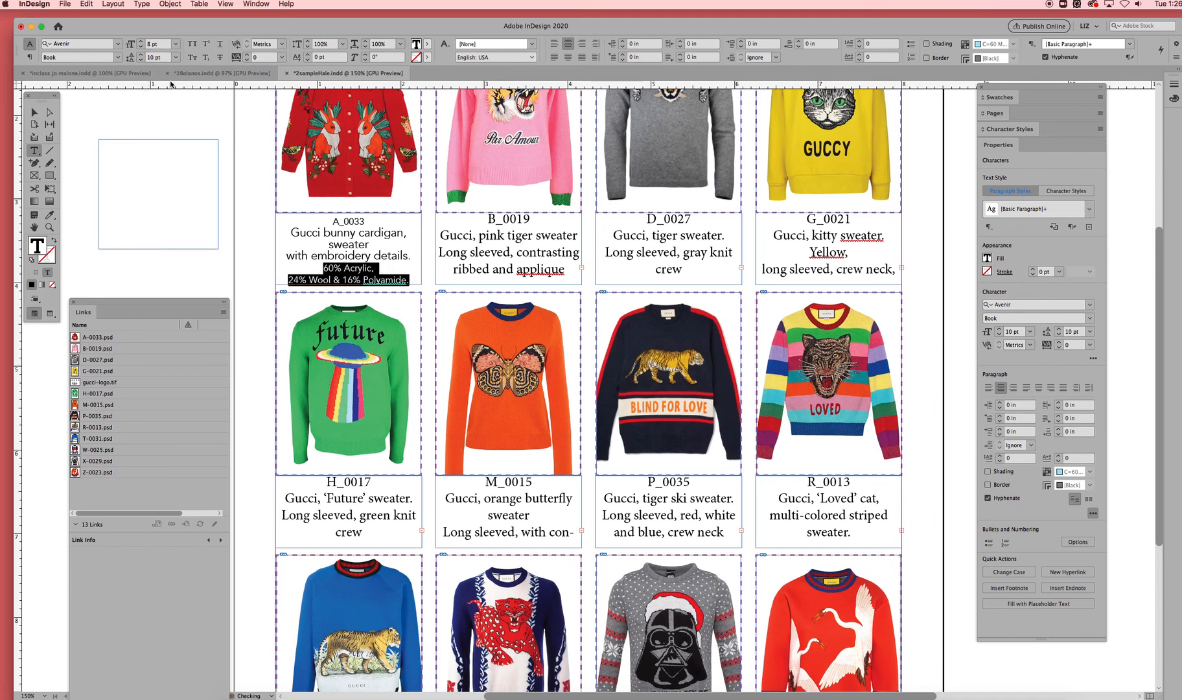
Set the A_0033 caption's bunny cardigan description to 9 pt
click(358, 254)
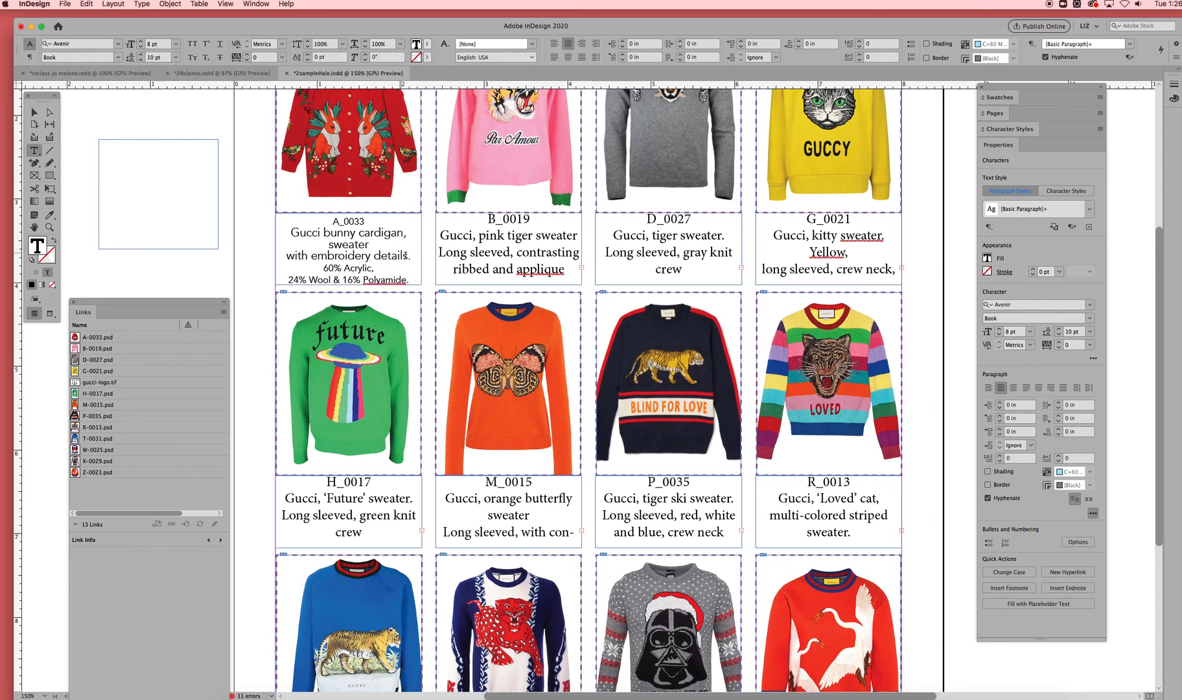
drag(411, 256, 291, 231)
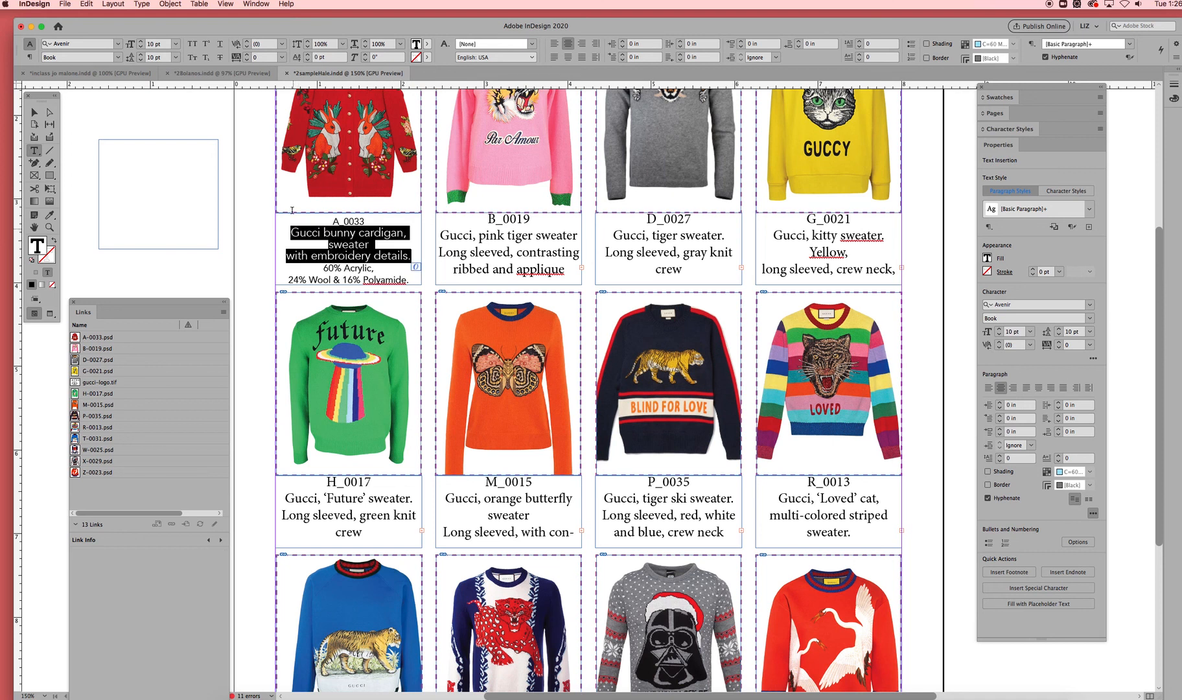
click(176, 47)
click(163, 89)
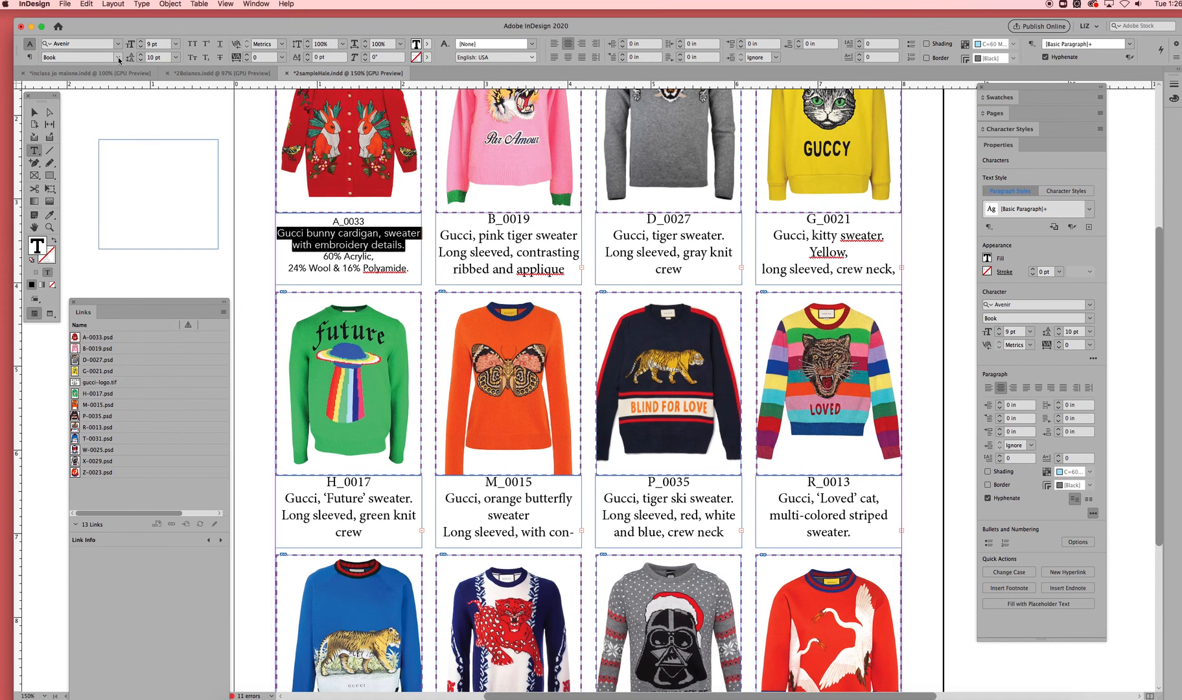
Change the bunny cardigan description's font style to Avenir Black
click(118, 58)
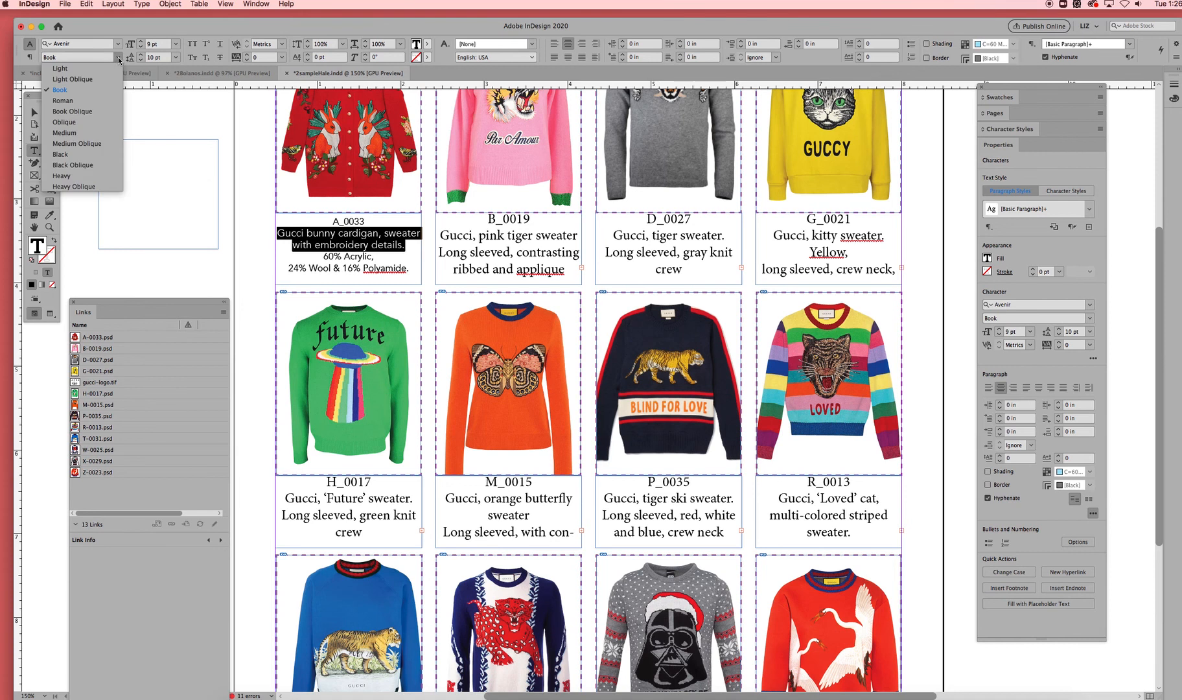
click(103, 155)
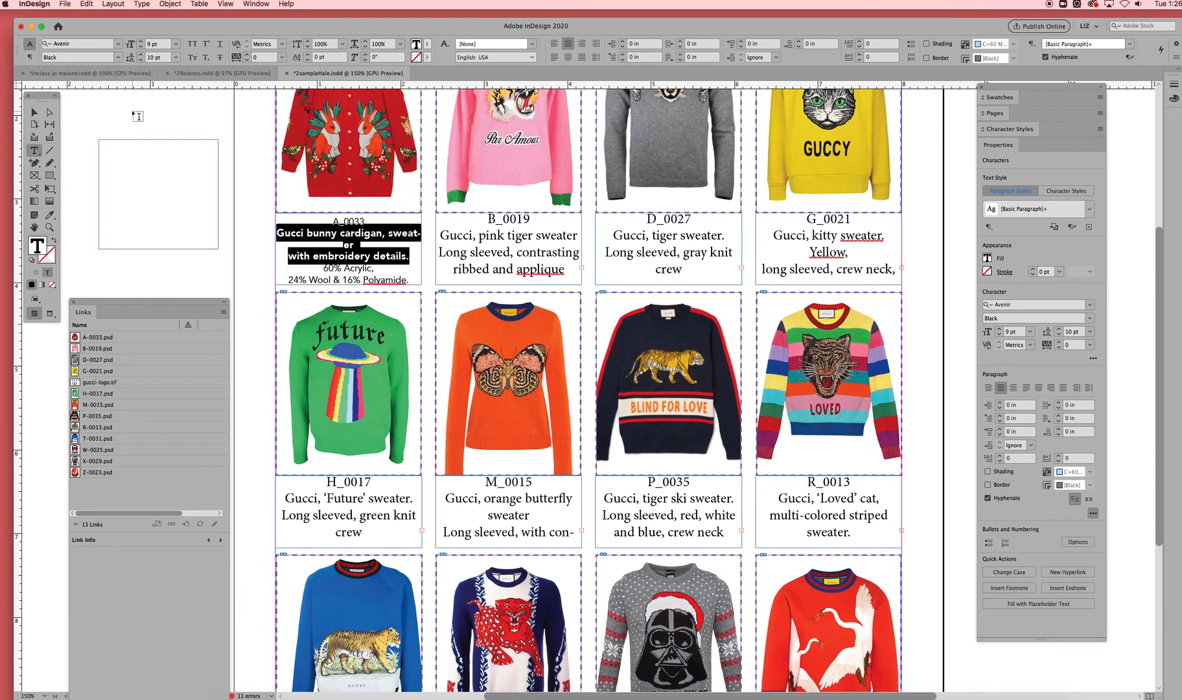
click(251, 251)
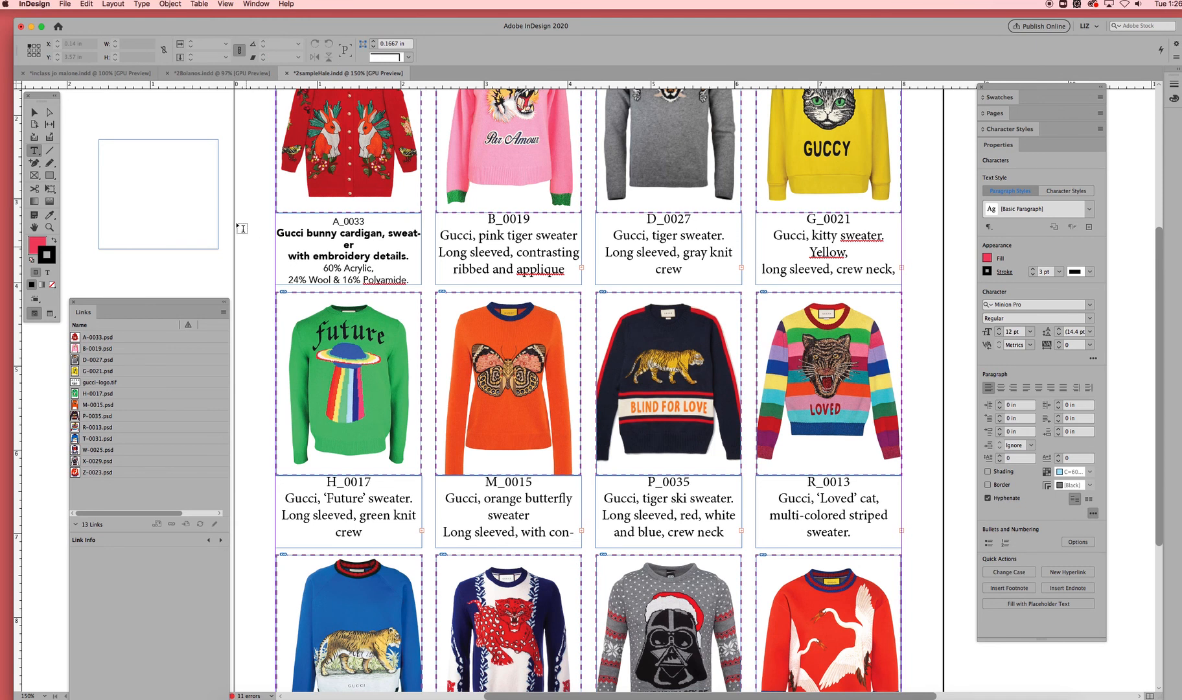
Rebreak the A_0033 description into three lines: "Gucci bunny cardigan,", "sweater with" and "embroidery details."
click(389, 234)
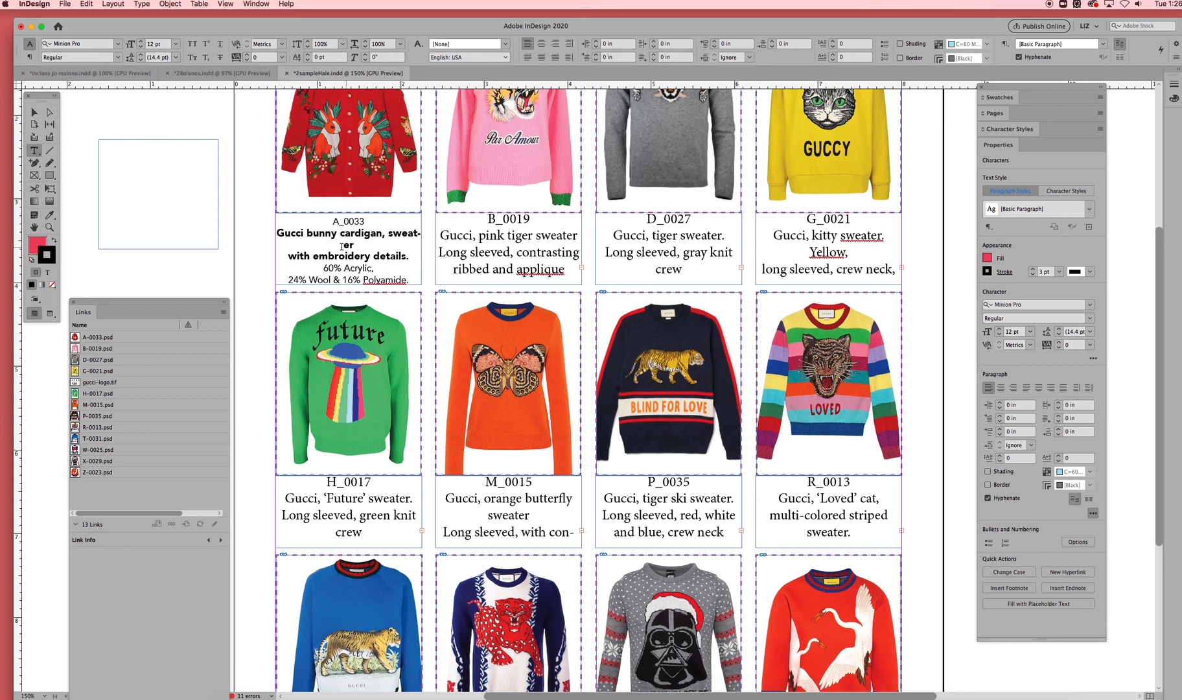
click(290, 256)
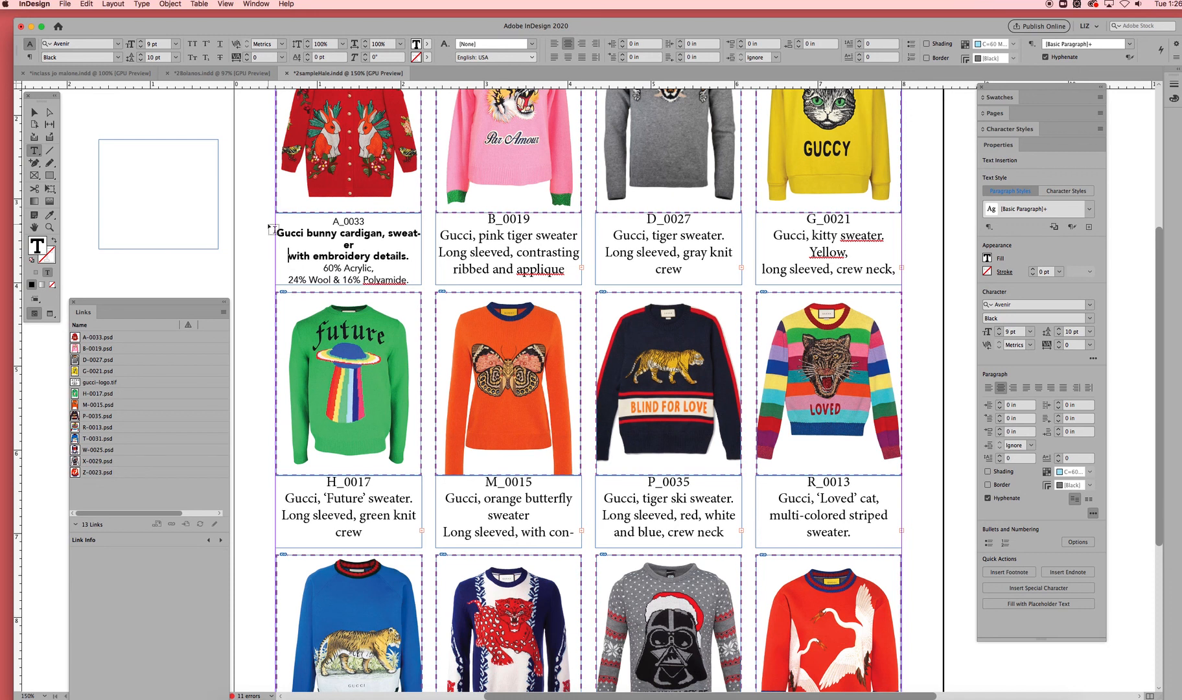
key(BackSpace)
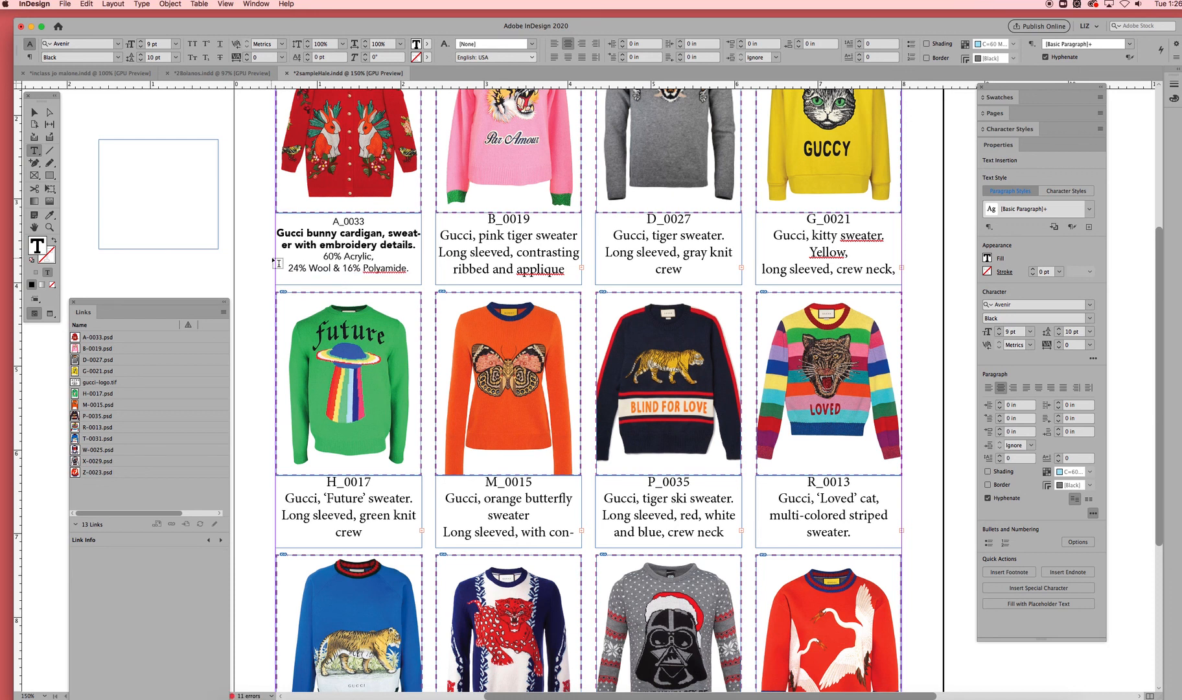
click(388, 232)
key(shift+Return)
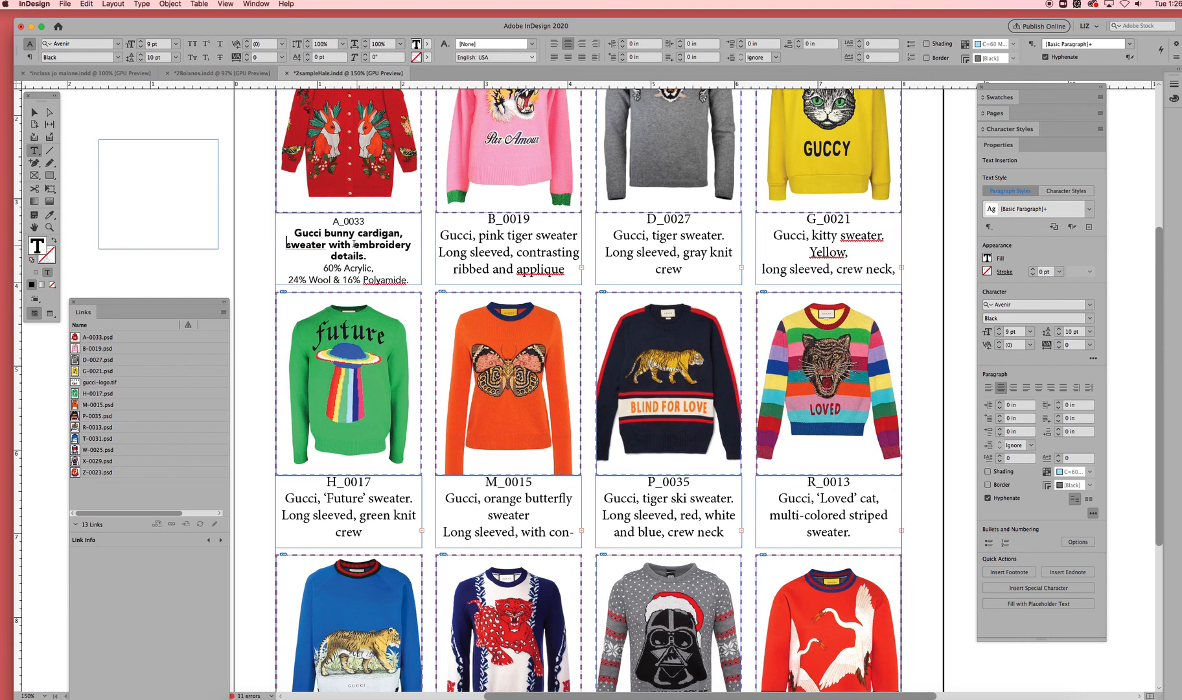
drag(356, 245, 367, 258)
click(357, 268)
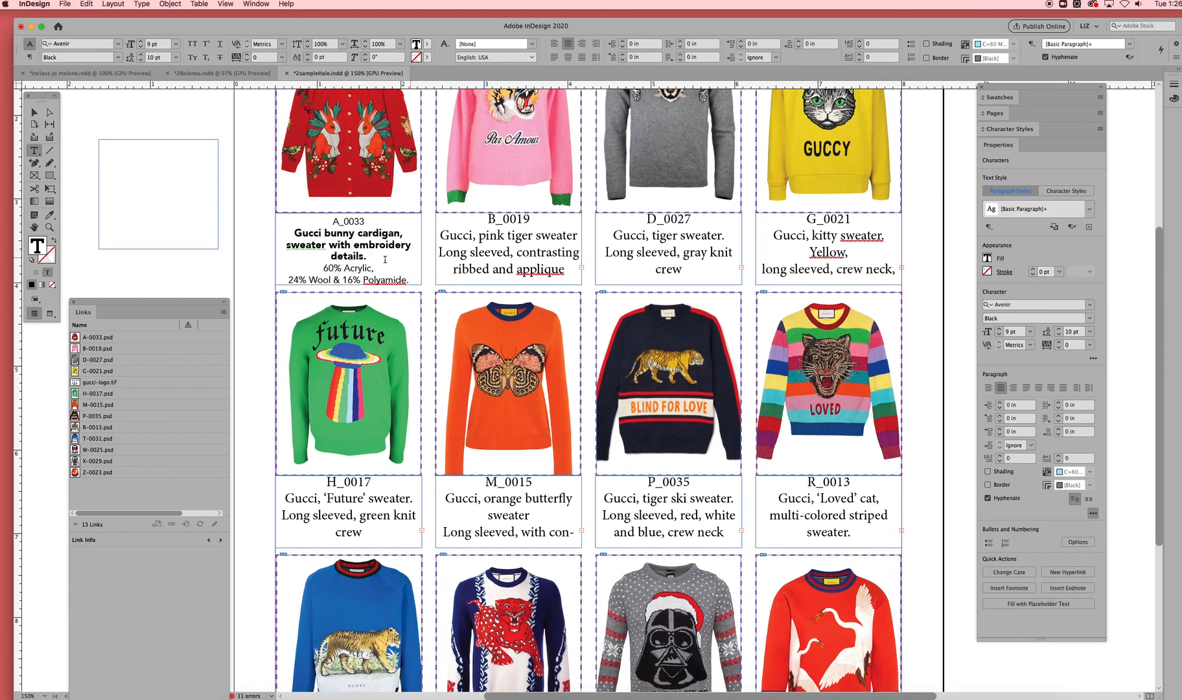
click(355, 246)
key(shift+Return)
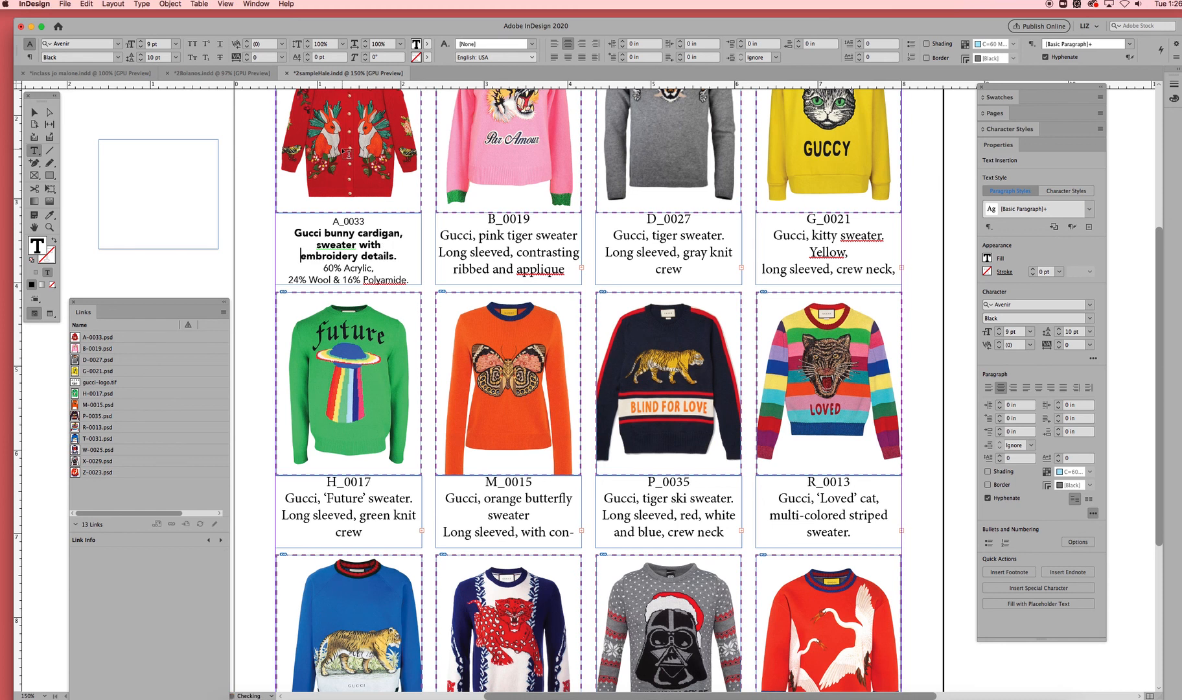
click(249, 217)
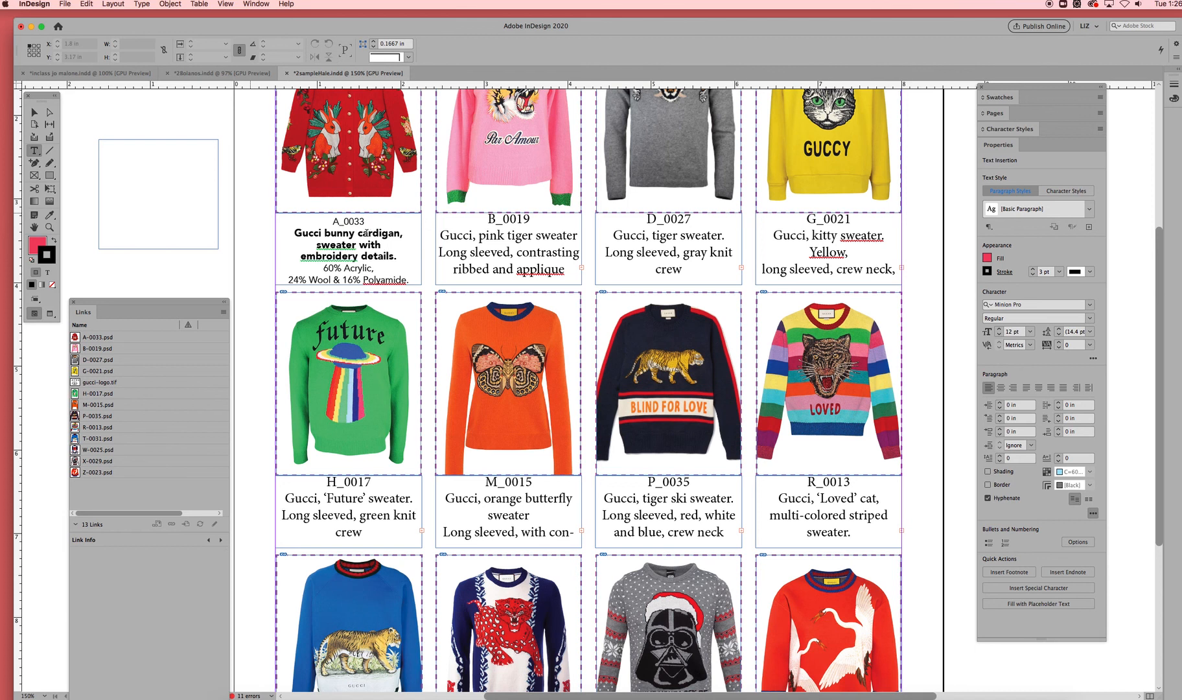
Set the three-line A_0033 description's font style to Avenir Medium
click(369, 232)
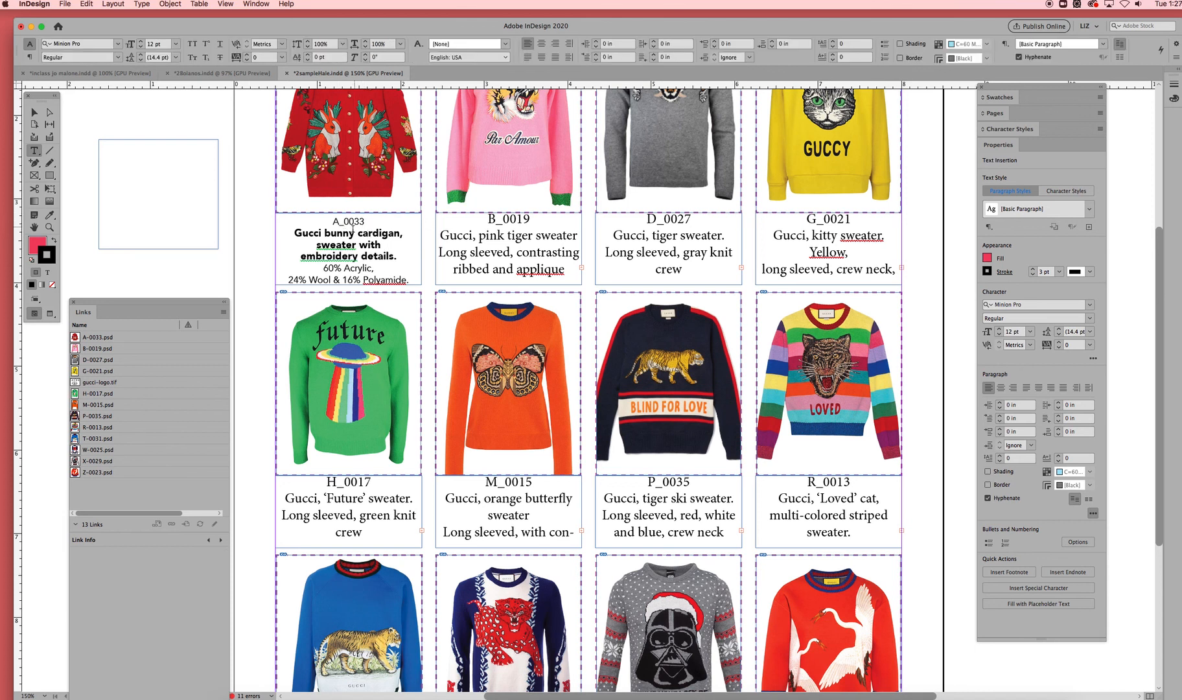
drag(337, 224, 409, 283)
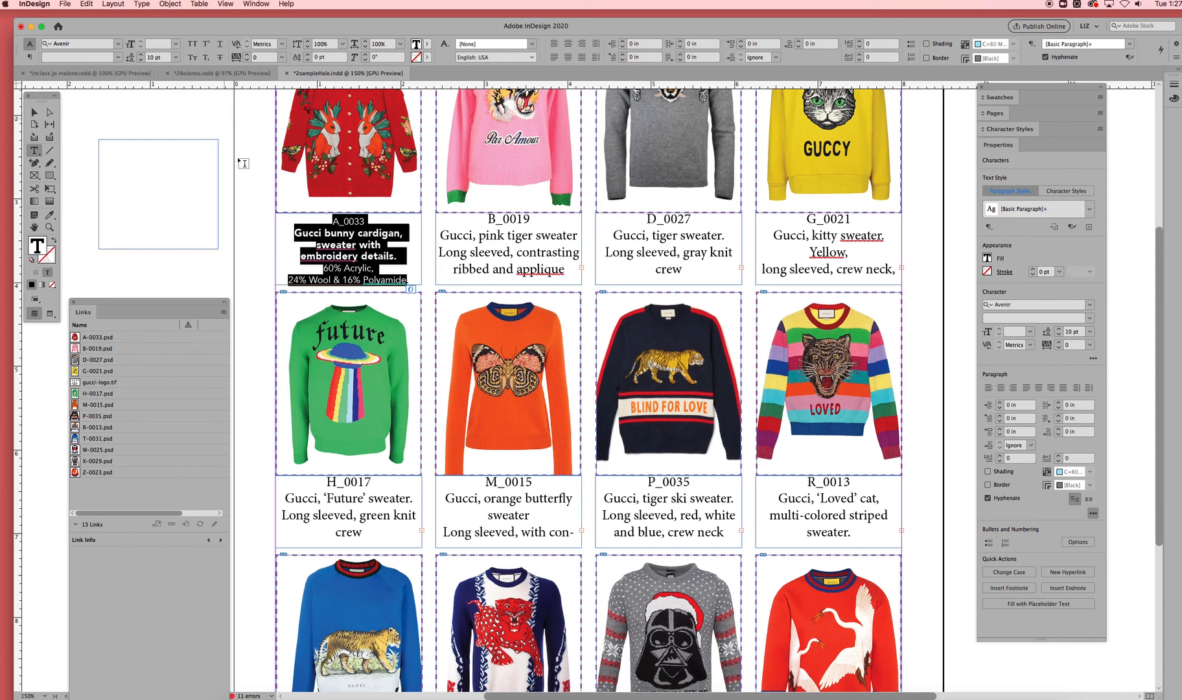
click(359, 221)
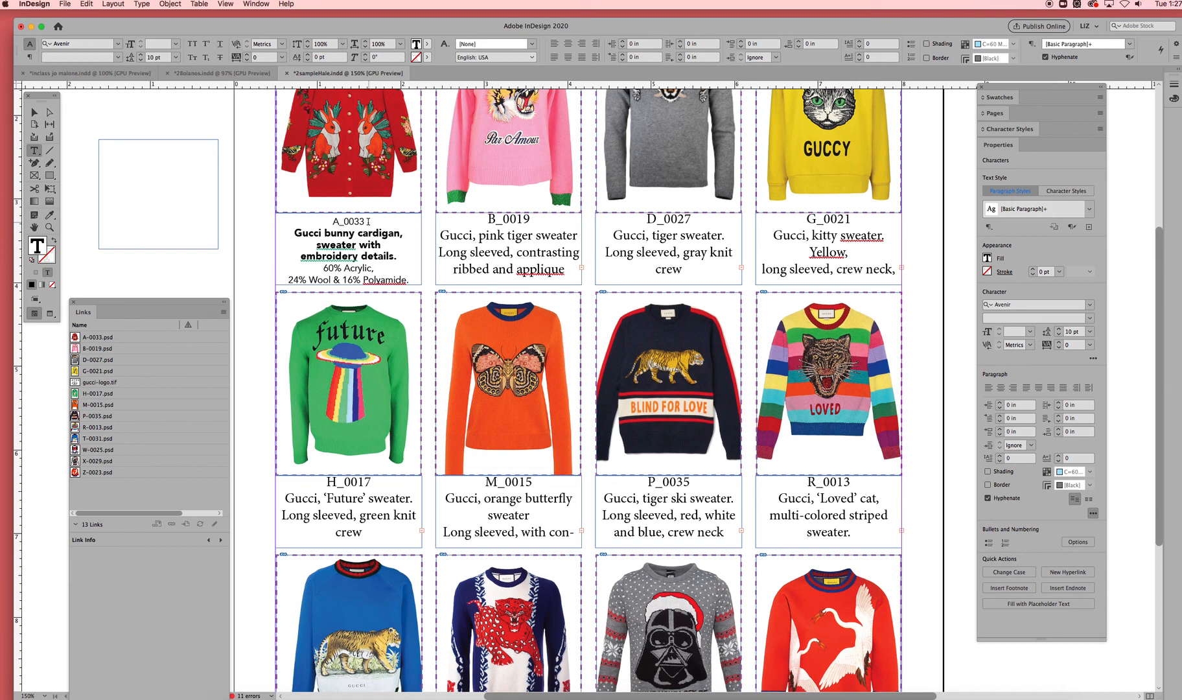
drag(398, 257, 295, 232)
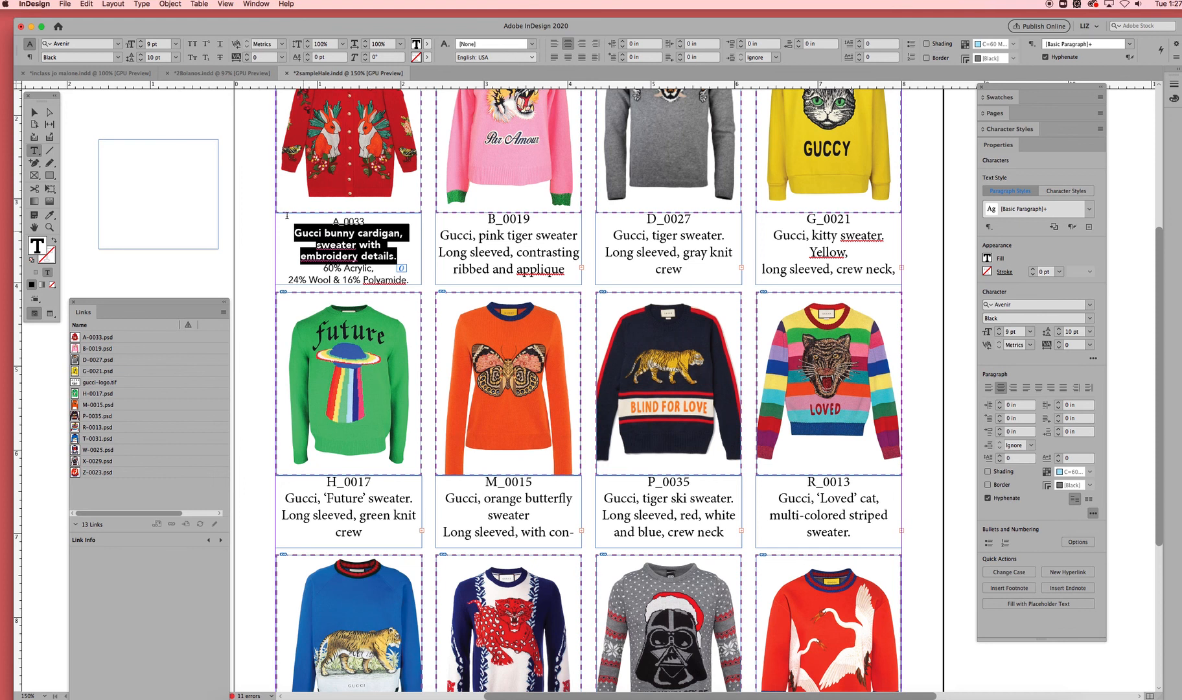
click(119, 59)
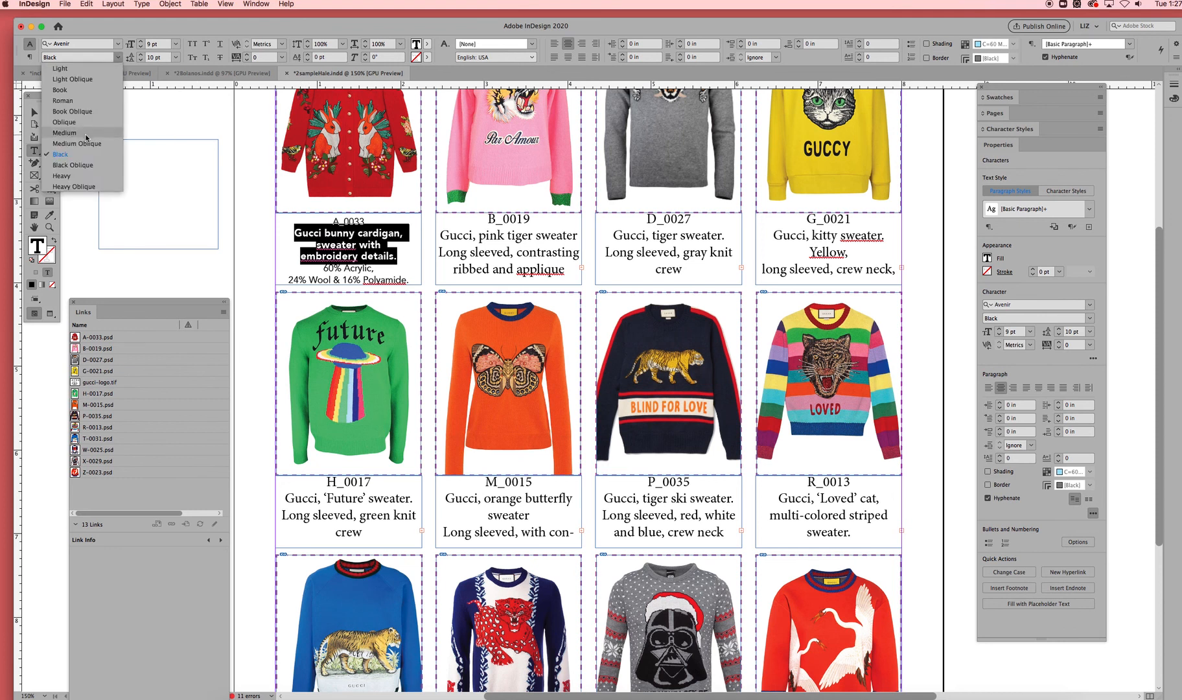
click(94, 139)
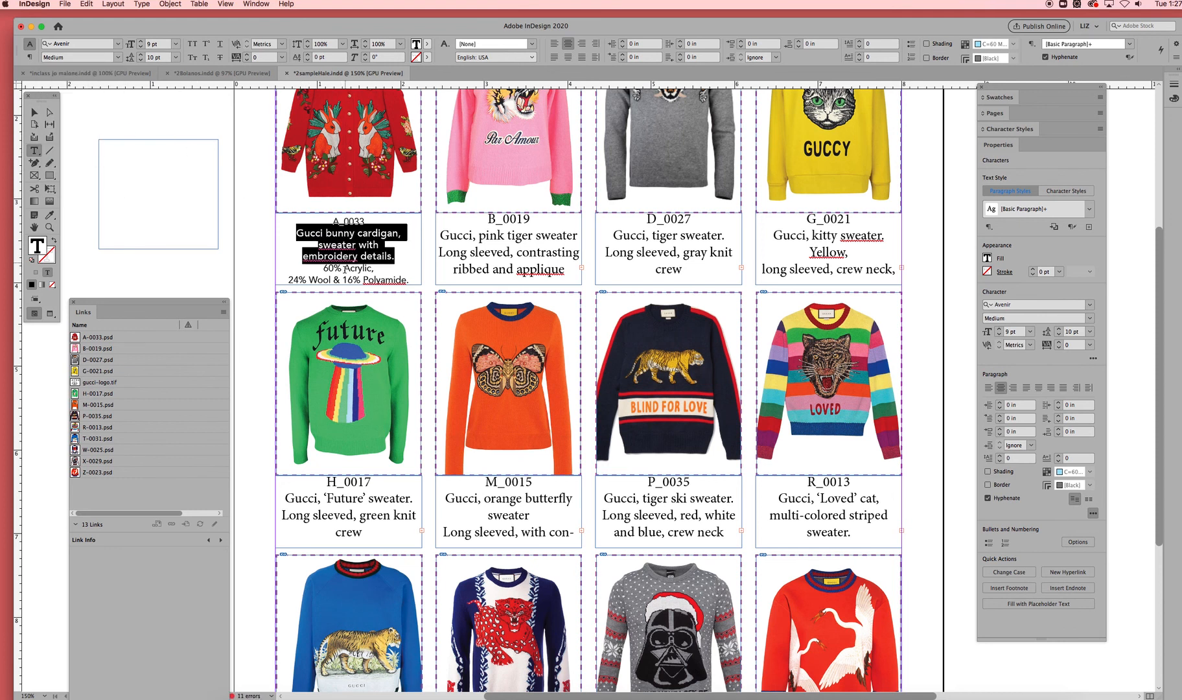
Set the A_0033 style number's font style to Avenir Book Oblique and deselect the text
double_click(361, 221)
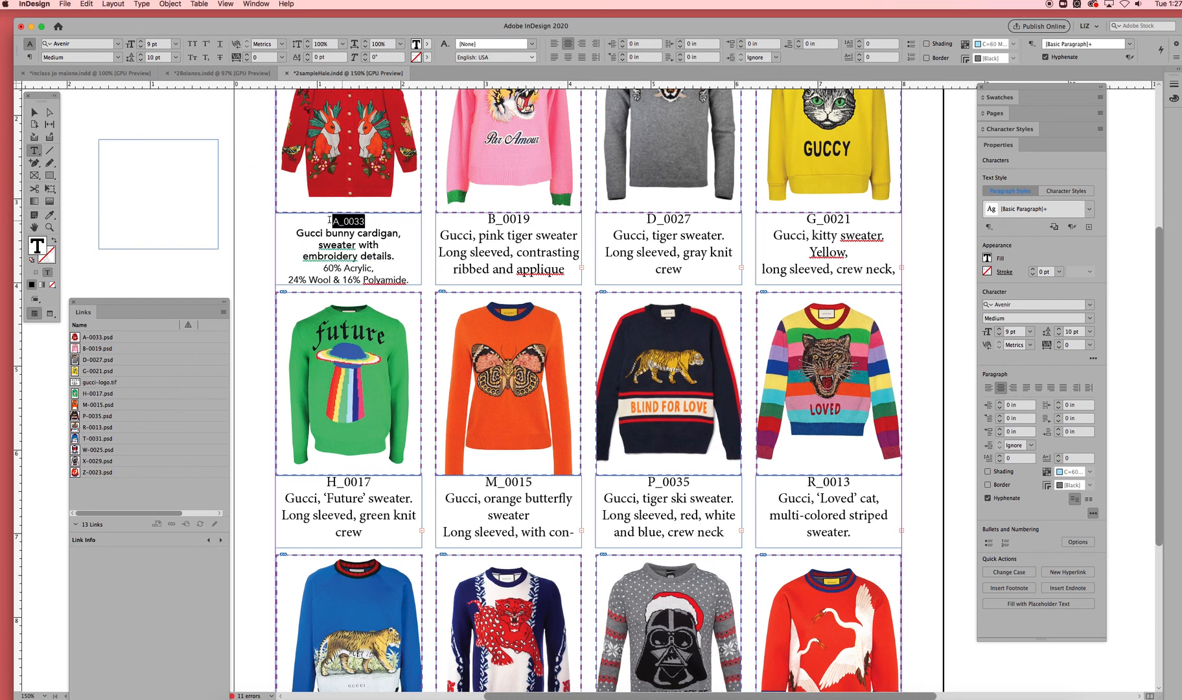
click(118, 60)
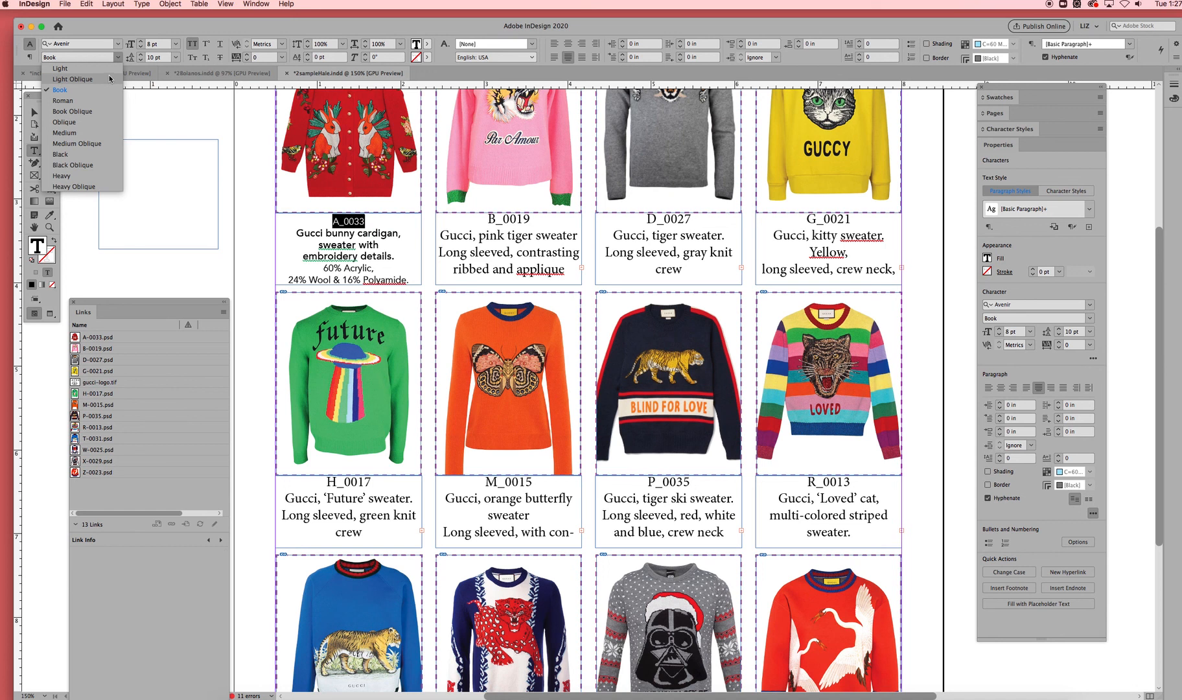
click(103, 111)
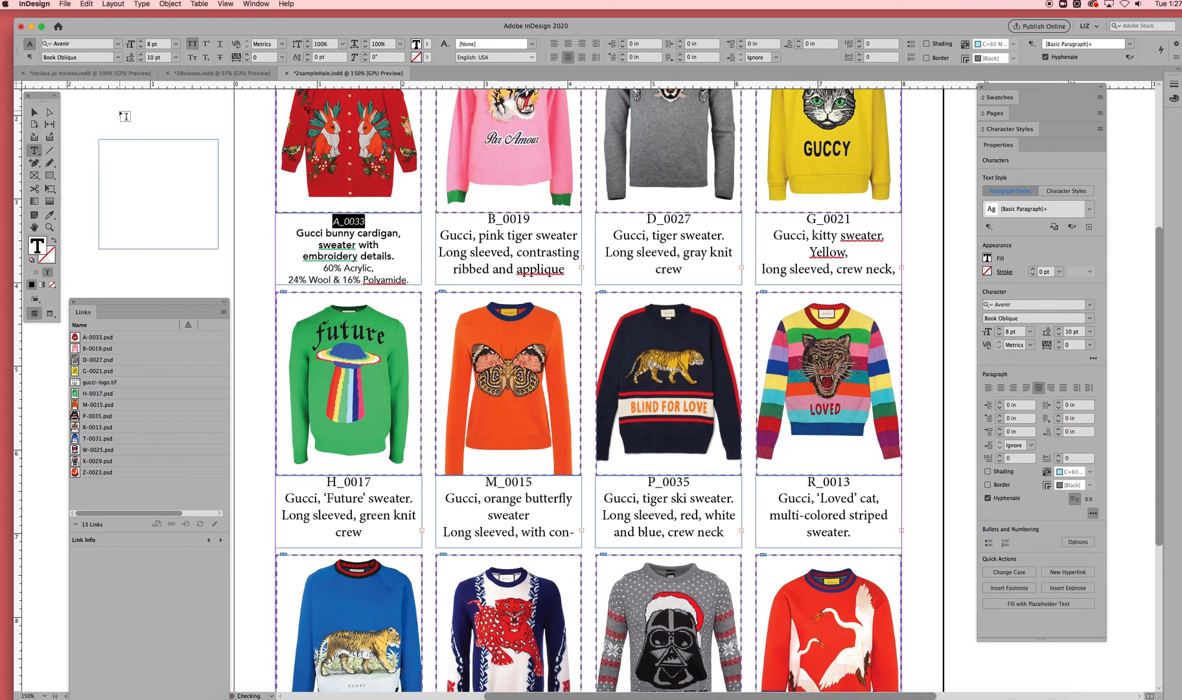
click(106, 109)
click(107, 109)
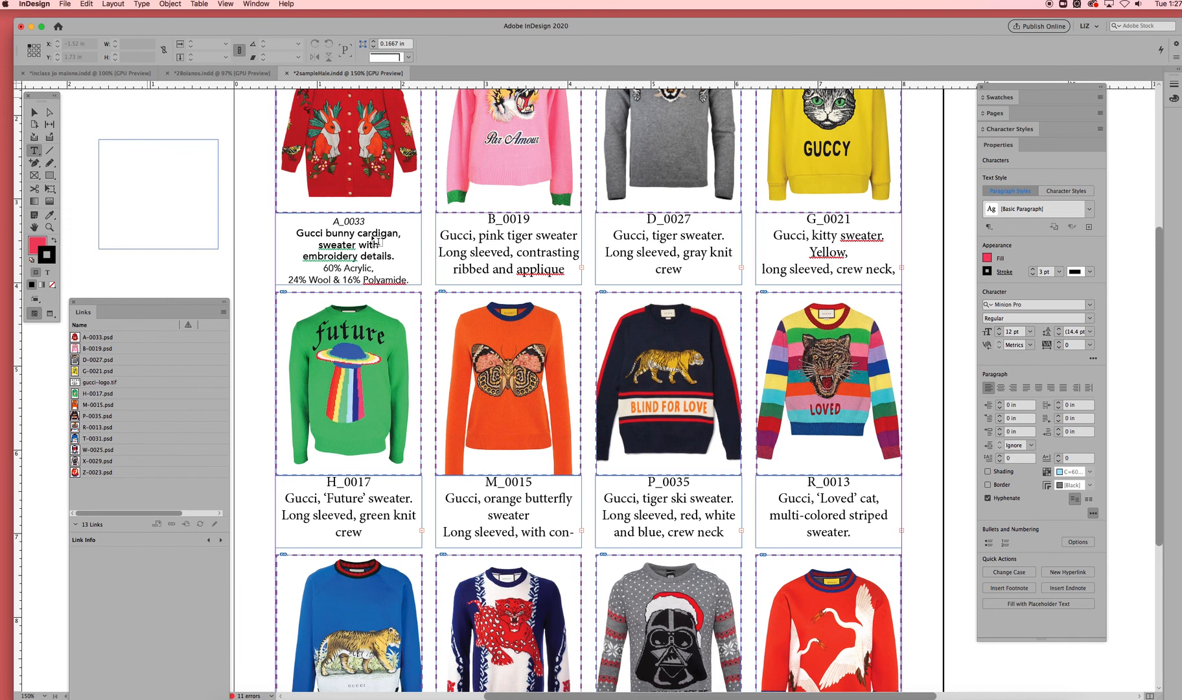
Check the font style, size and leading used for the style number, description and fabric lines of the A_0033 caption
click(340, 216)
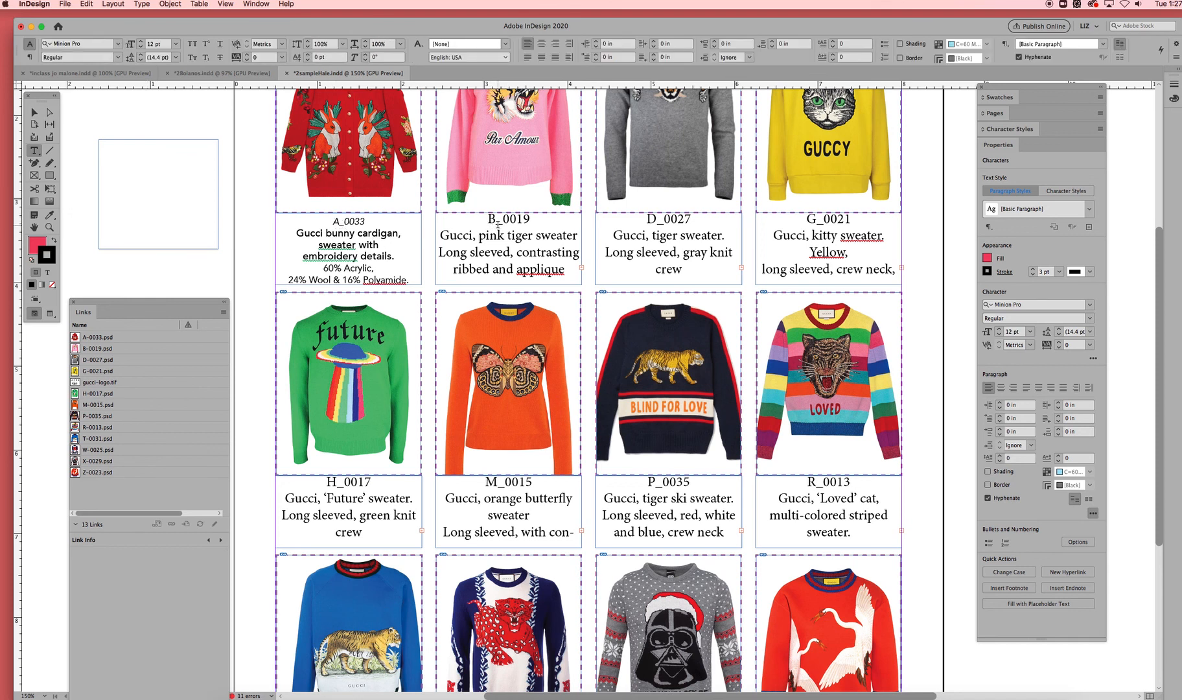
drag(340, 221, 354, 221)
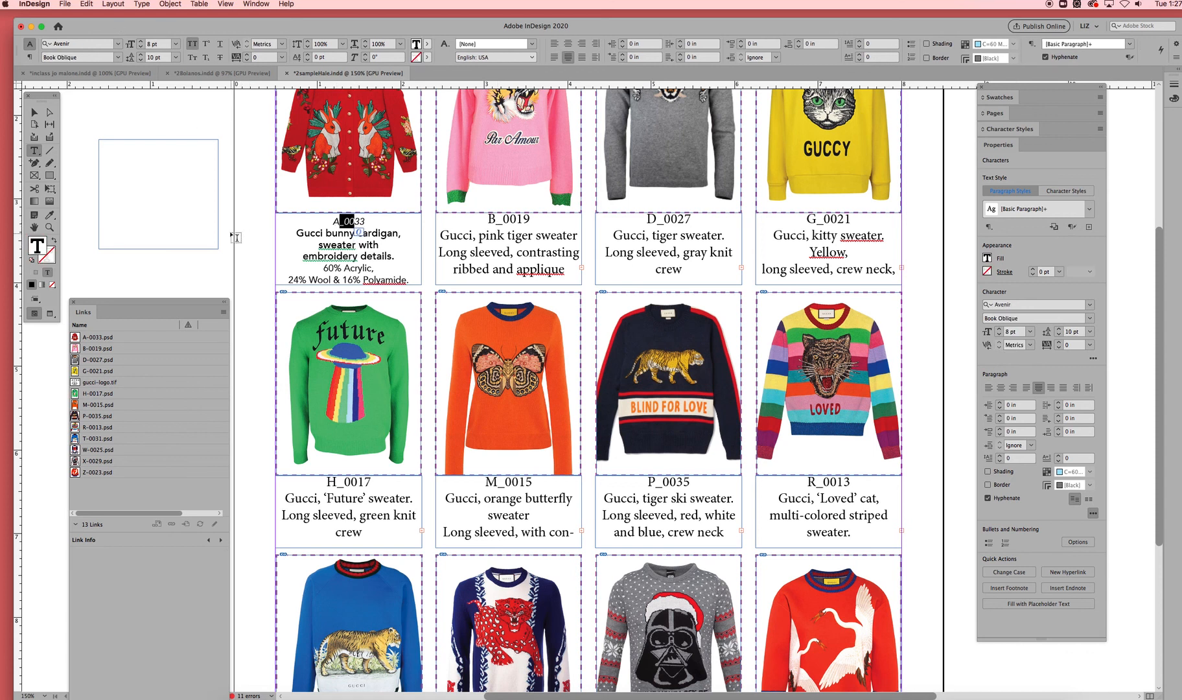
click(394, 256)
drag(394, 256, 297, 232)
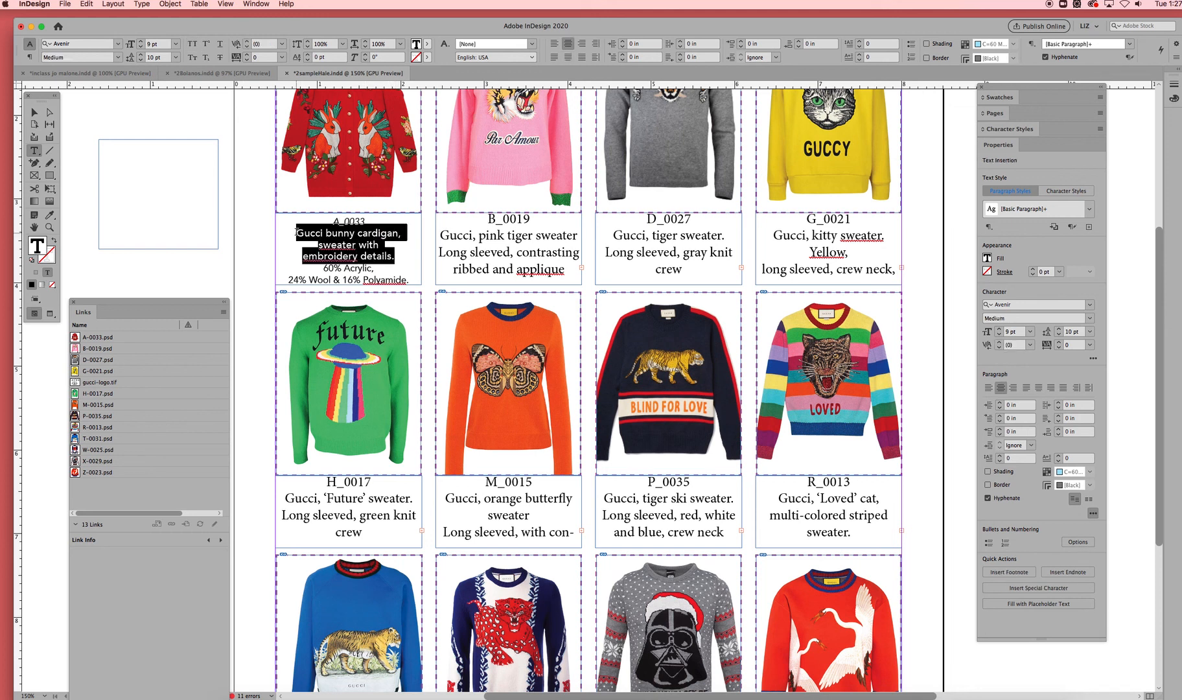
click(175, 44)
key(Escape)
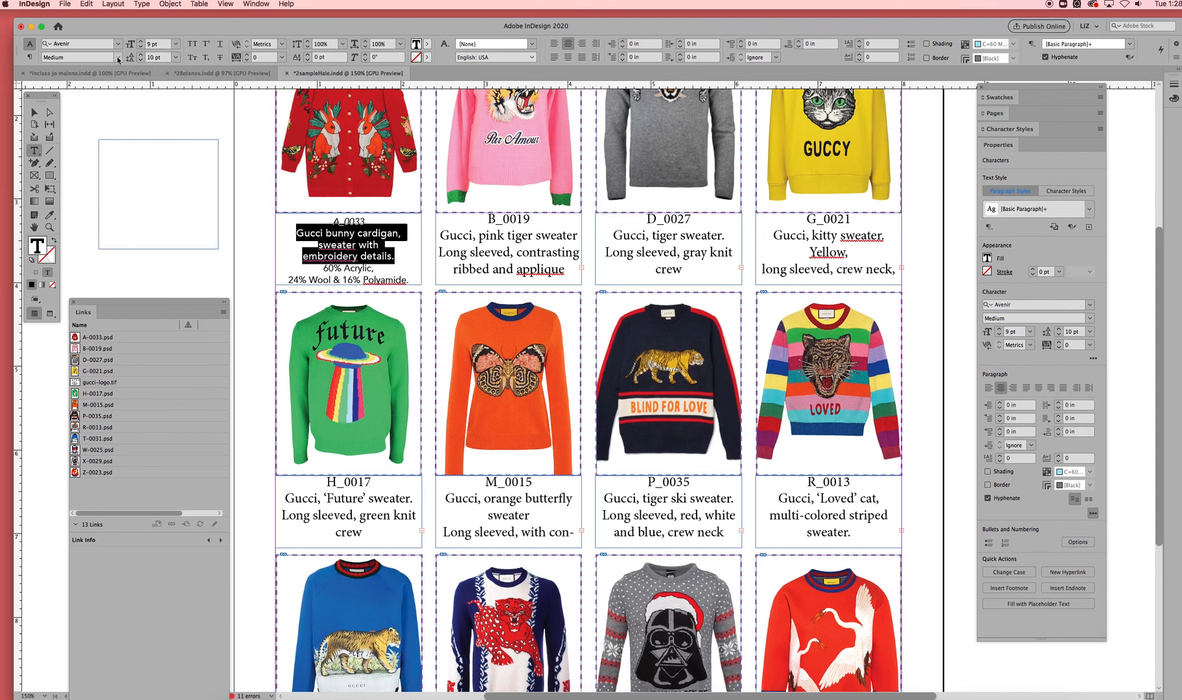
click(410, 246)
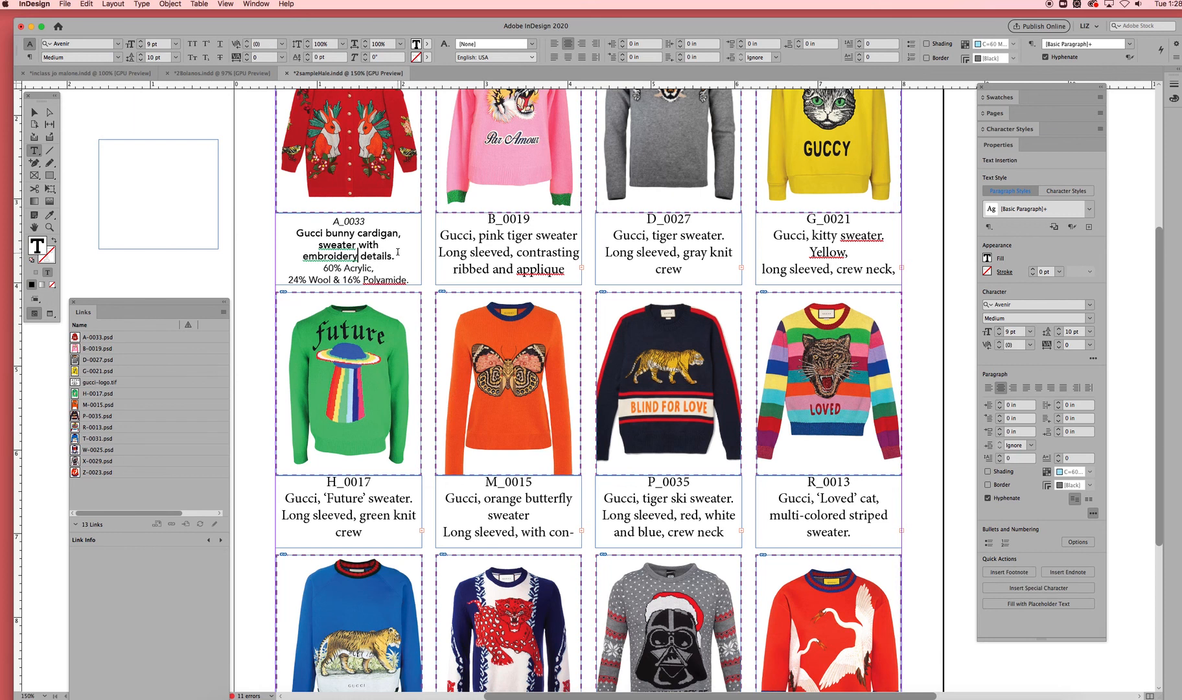
drag(322, 256, 351, 269)
Set the whole B_0019 caption's font to Avenir Book
click(508, 234)
key(super+a)
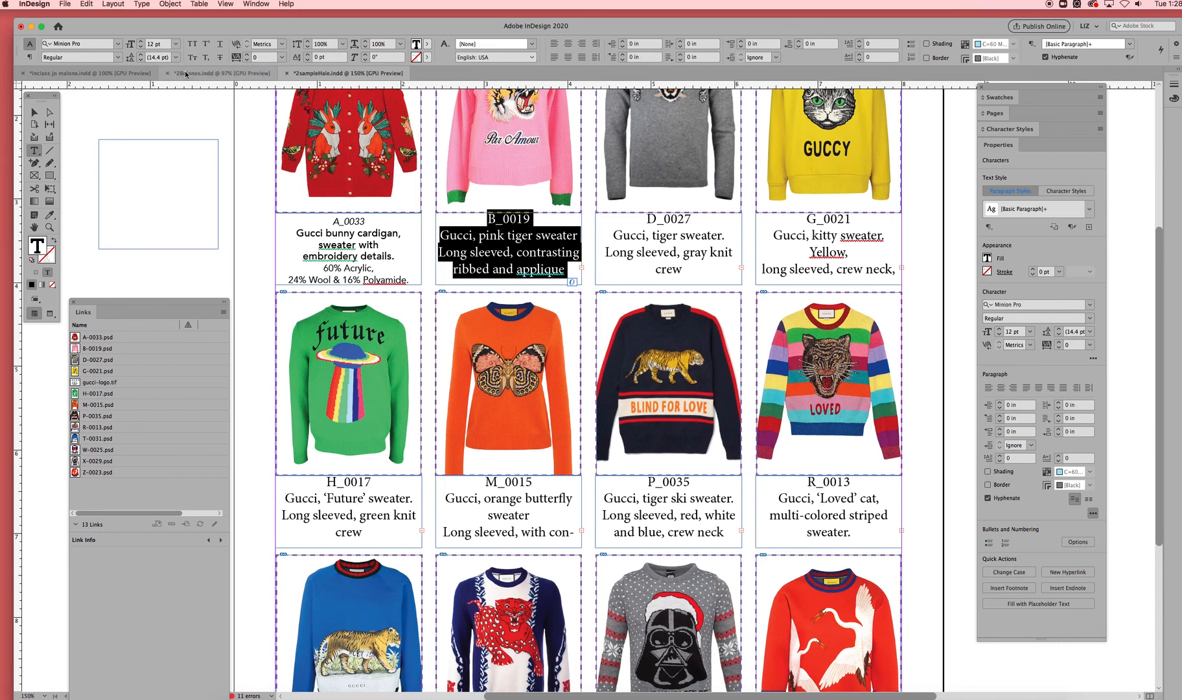
click(117, 44)
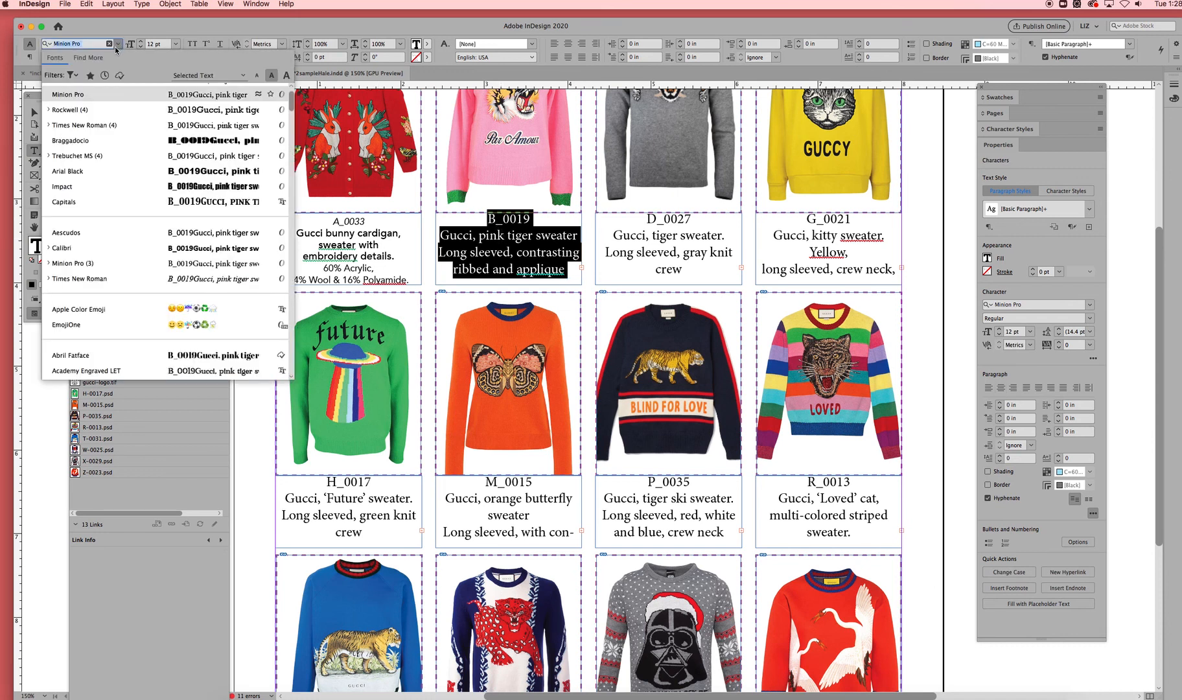
scroll(289, 92, up, 2)
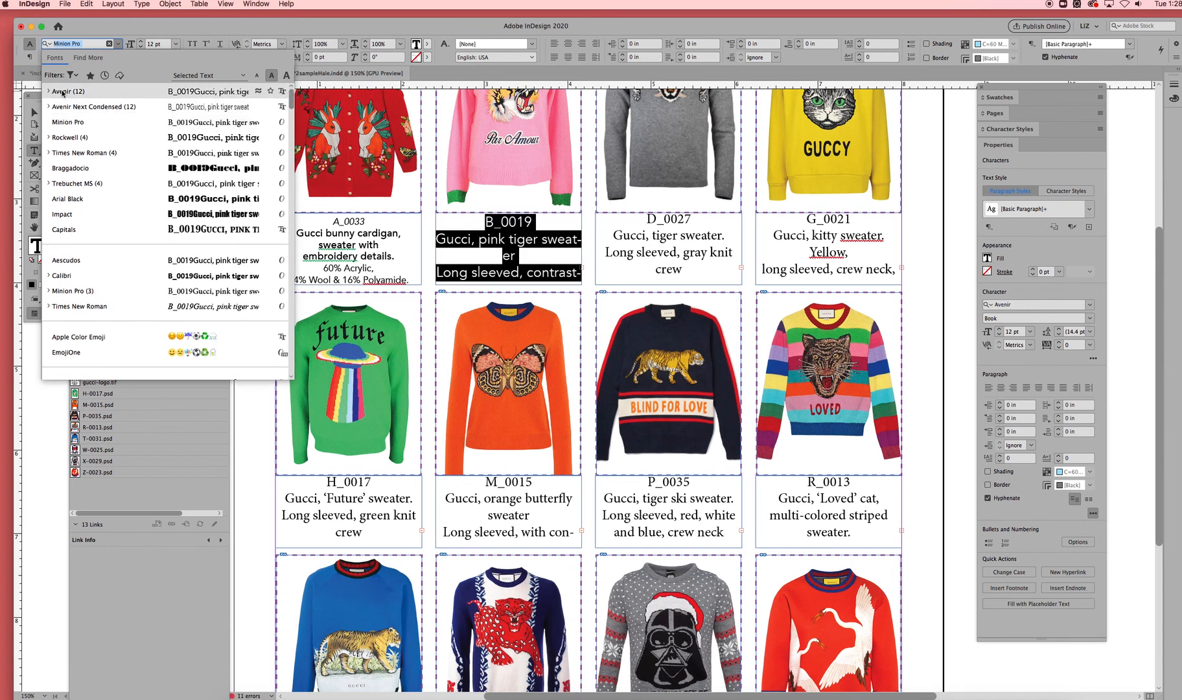
click(48, 91)
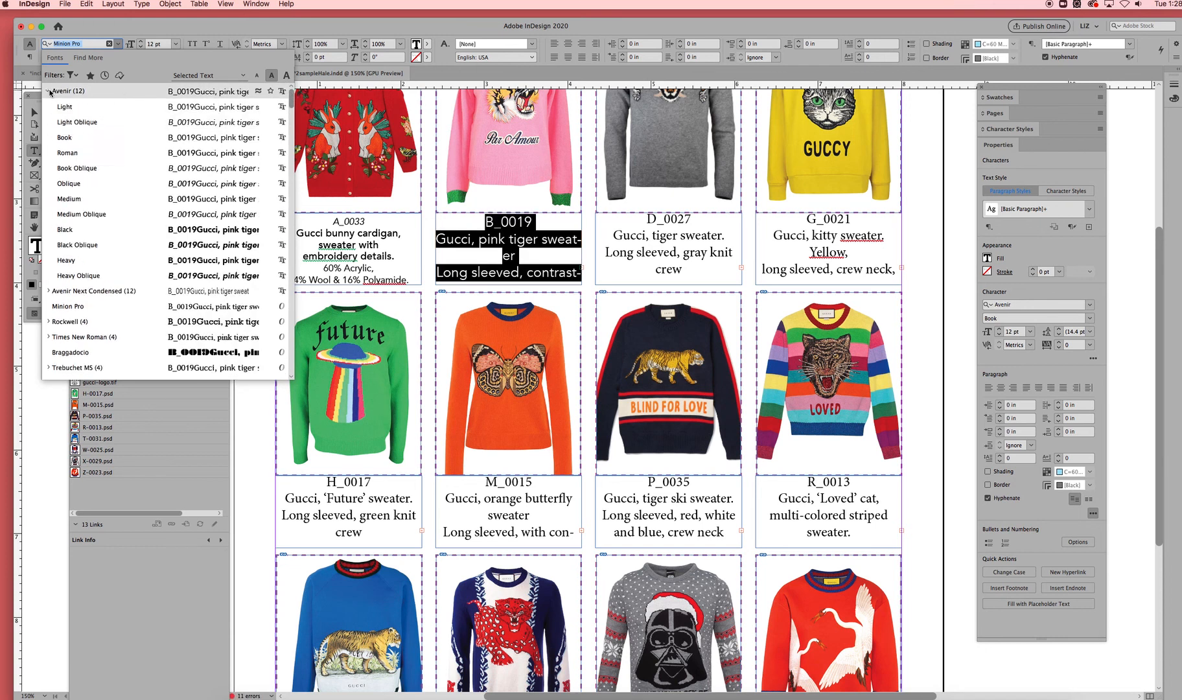
click(68, 138)
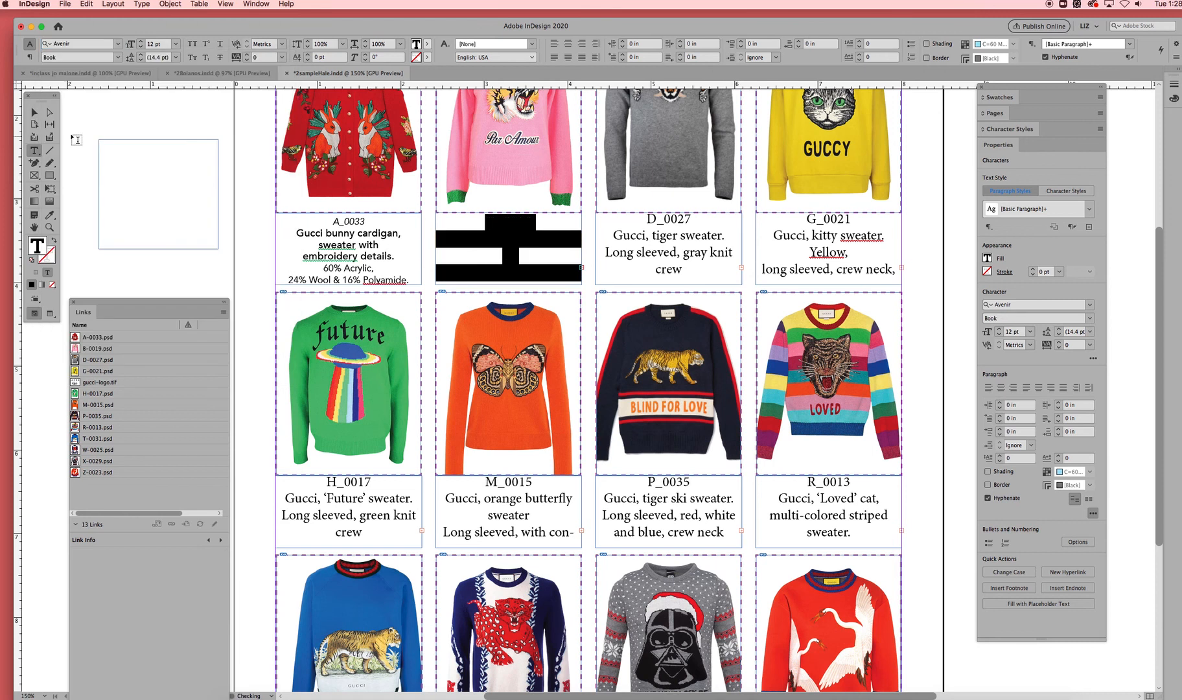
Set the B_0019 caption's font size to 10 pt and its leading to 10 pt, then deselect the text
click(176, 44)
click(170, 101)
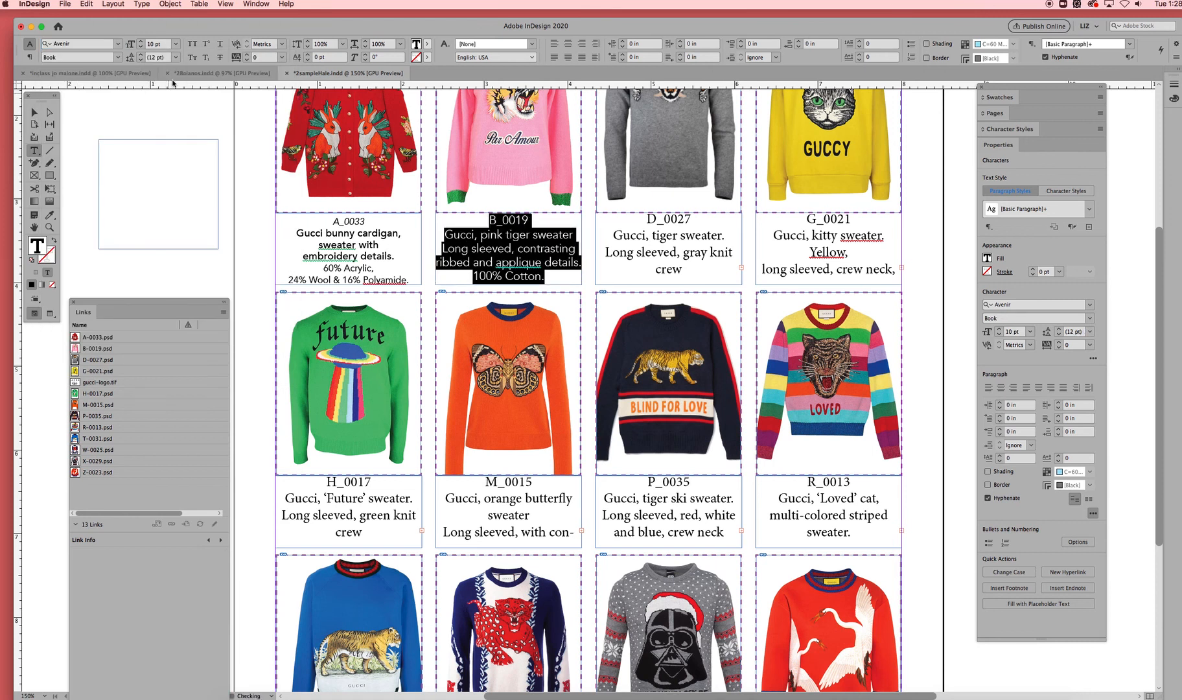
click(175, 59)
click(169, 115)
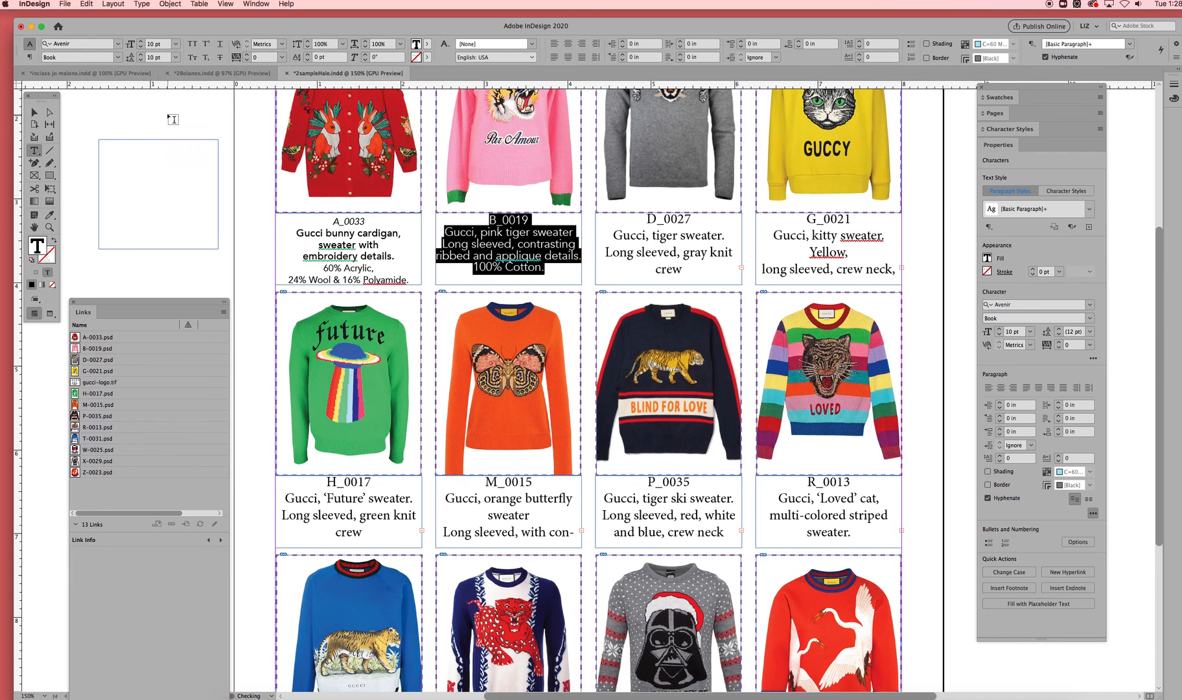
click(499, 250)
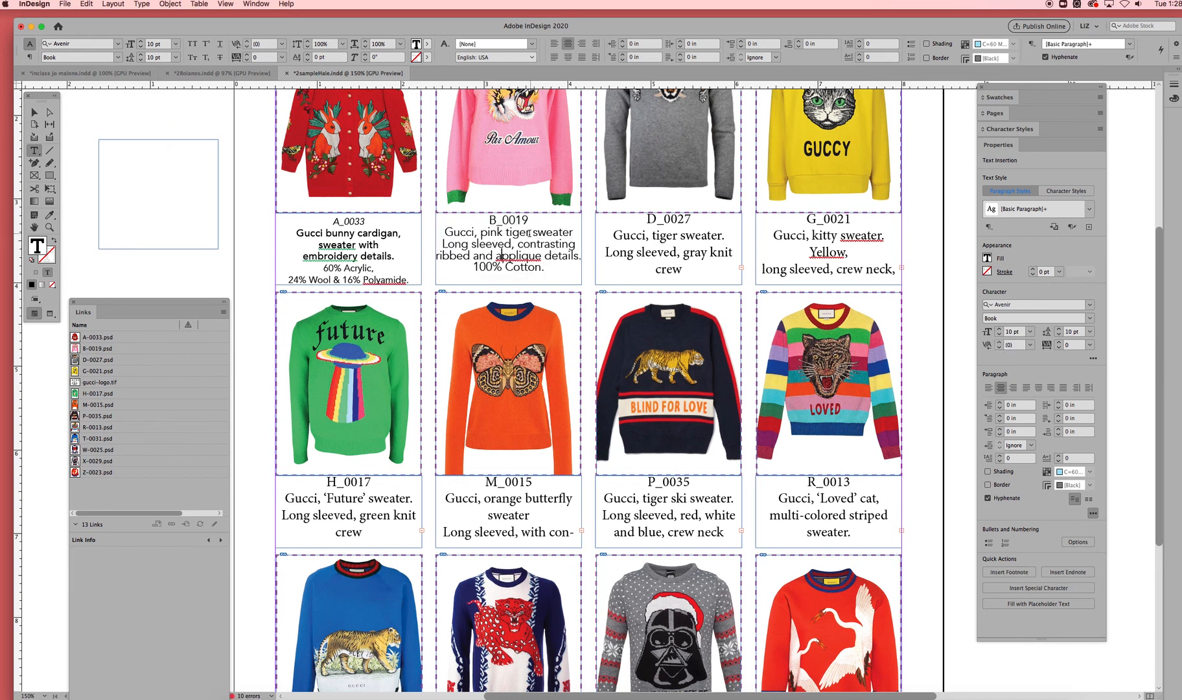
Set the B_0019 style number to Avenir Book Oblique at 8 pt, matching the A_0033 style number
drag(361, 221, 348, 221)
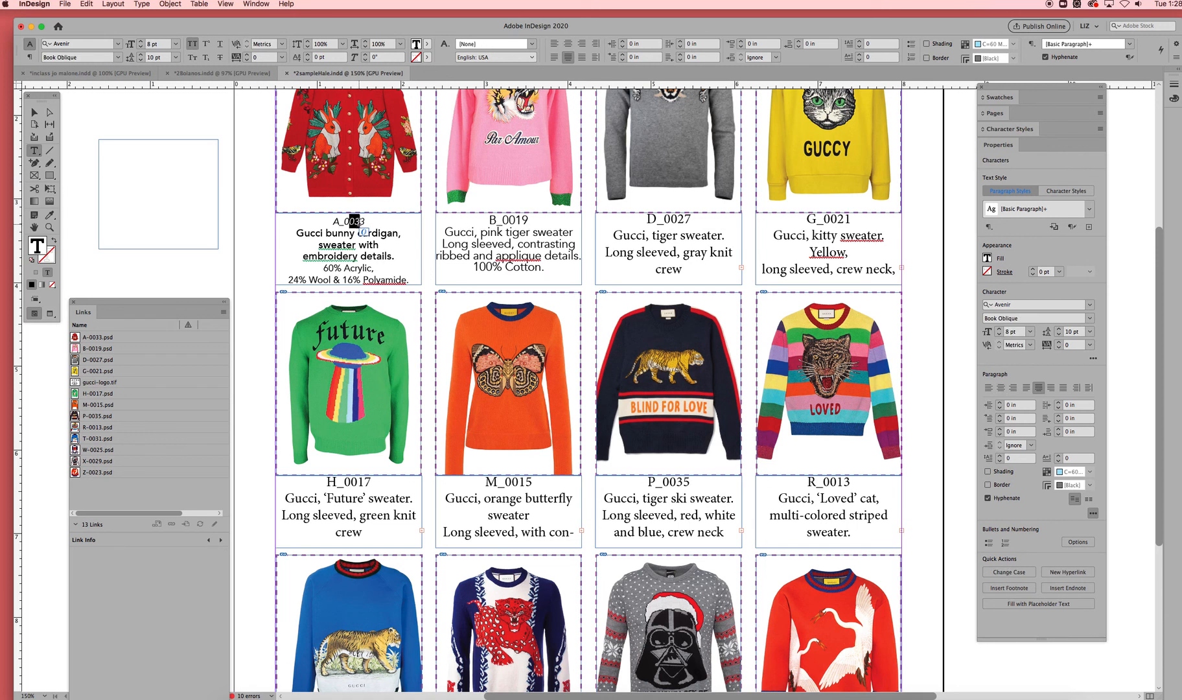
click(524, 221)
drag(532, 220, 489, 219)
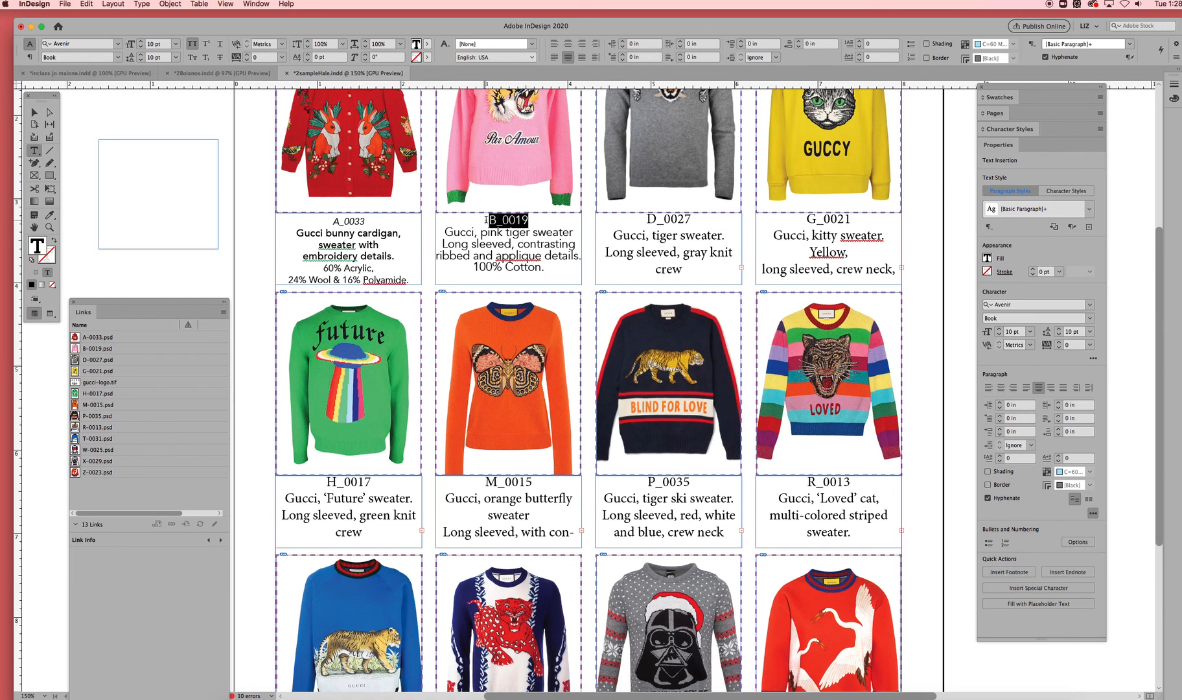
click(118, 57)
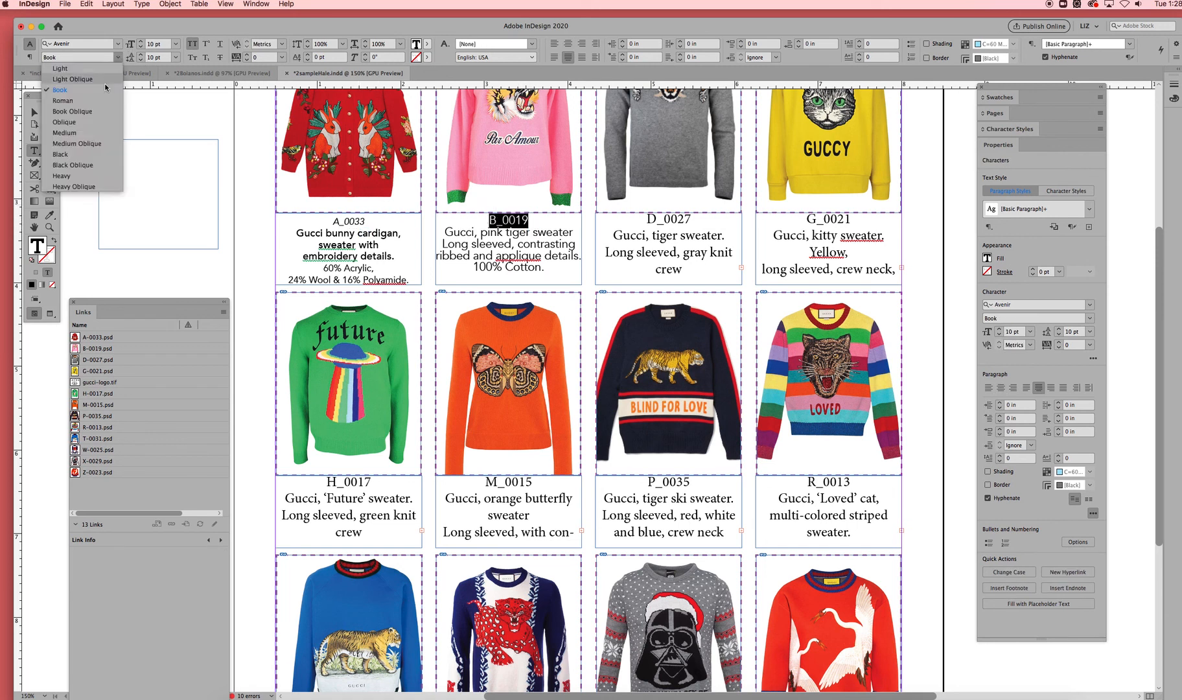
click(104, 112)
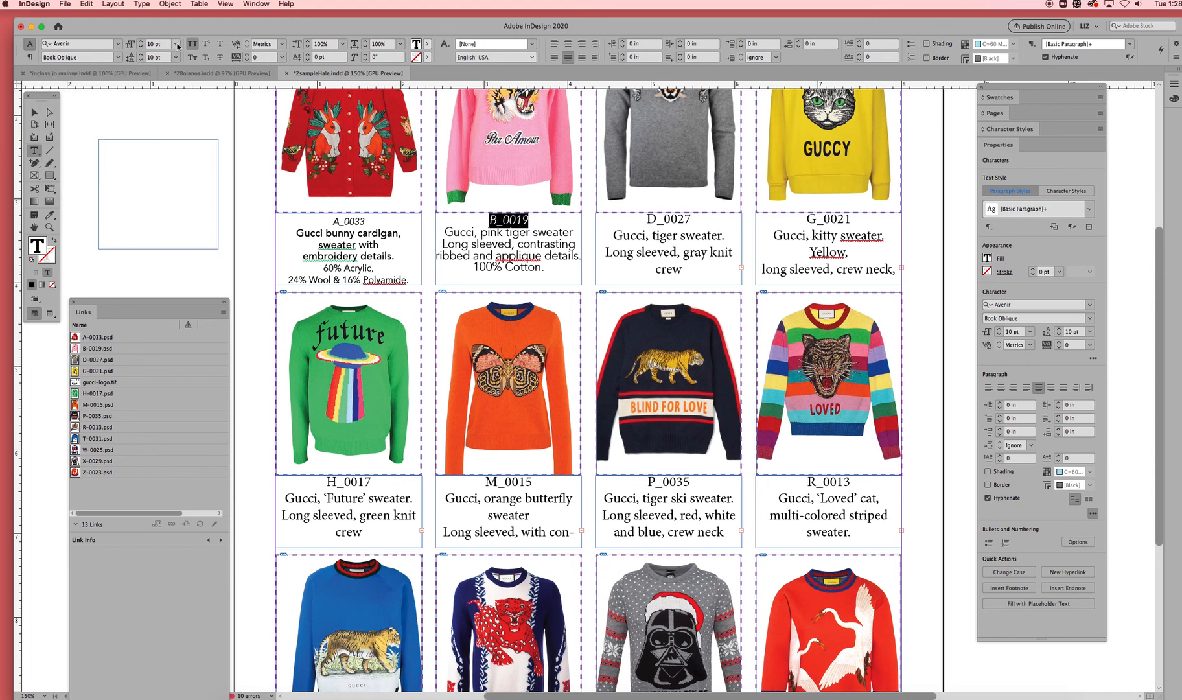
click(176, 44)
click(162, 79)
Set the "100% Cotton." line of the B_0019 caption to 8 pt
click(525, 259)
drag(545, 267, 471, 267)
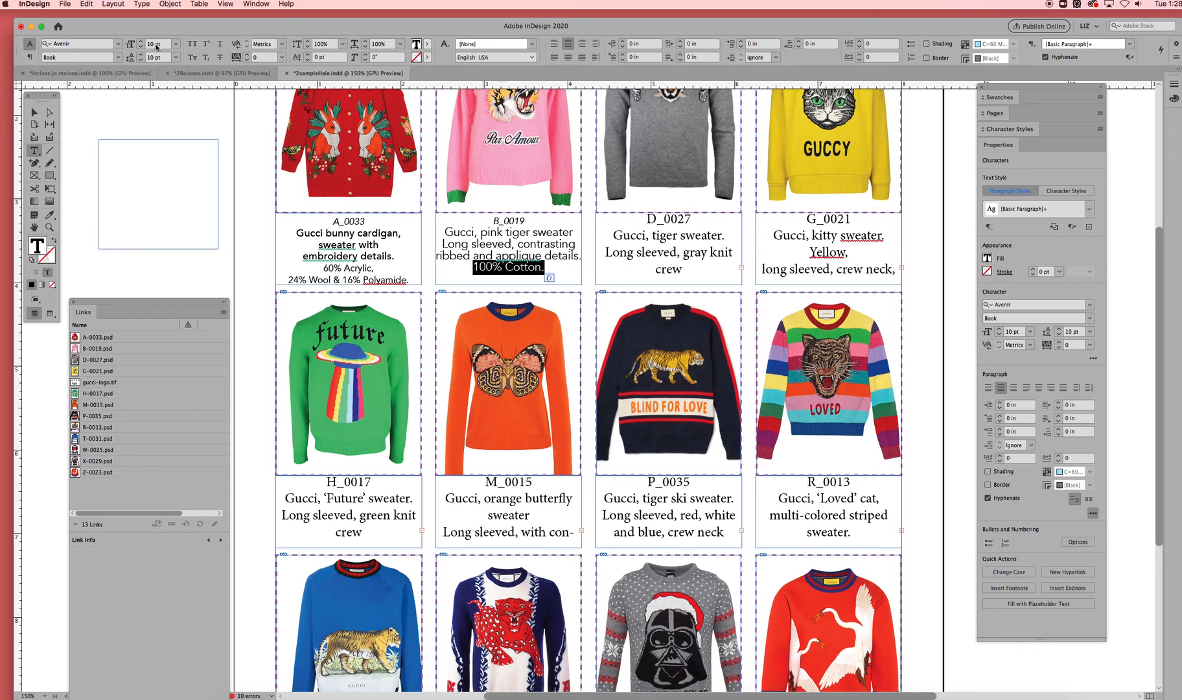
click(176, 44)
click(167, 79)
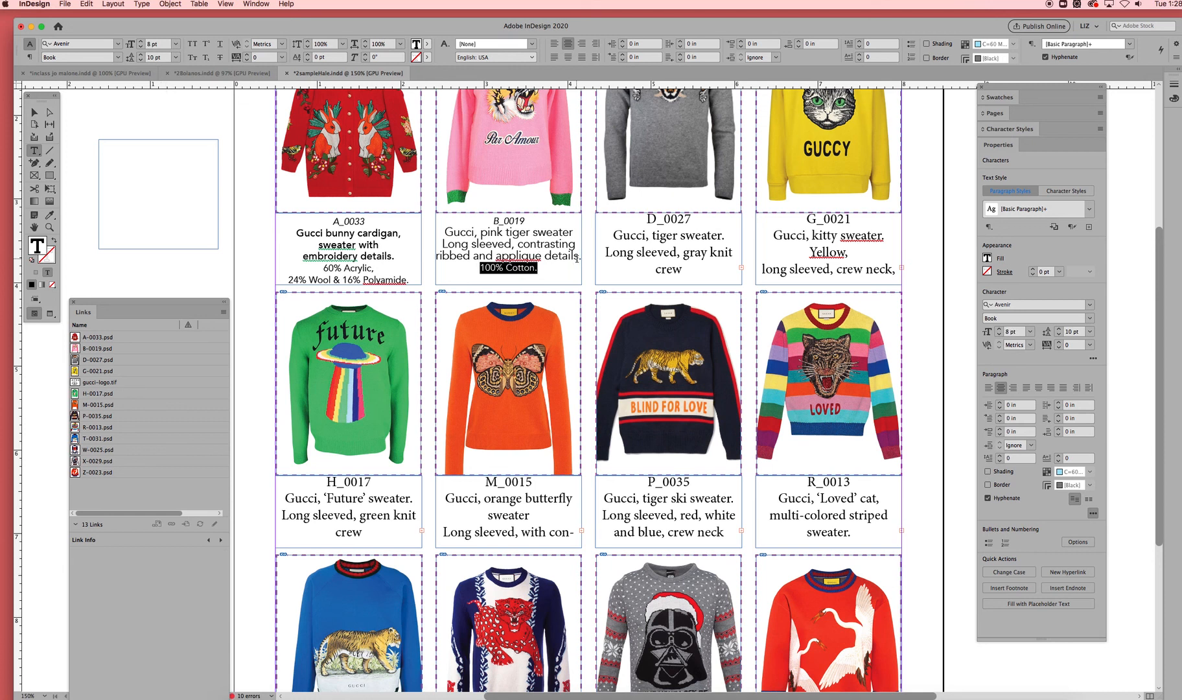
Set the pink tiger sweater description in the B_0019 caption to Avenir Medium at 9 pt
drag(581, 257, 445, 232)
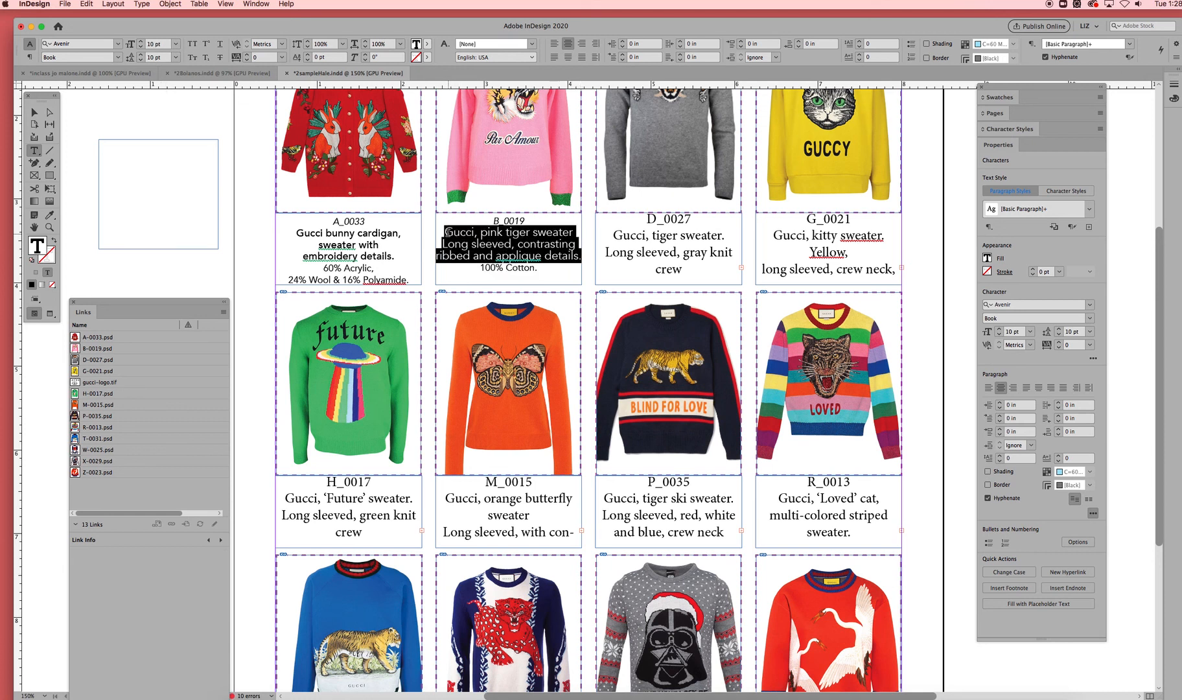
click(118, 58)
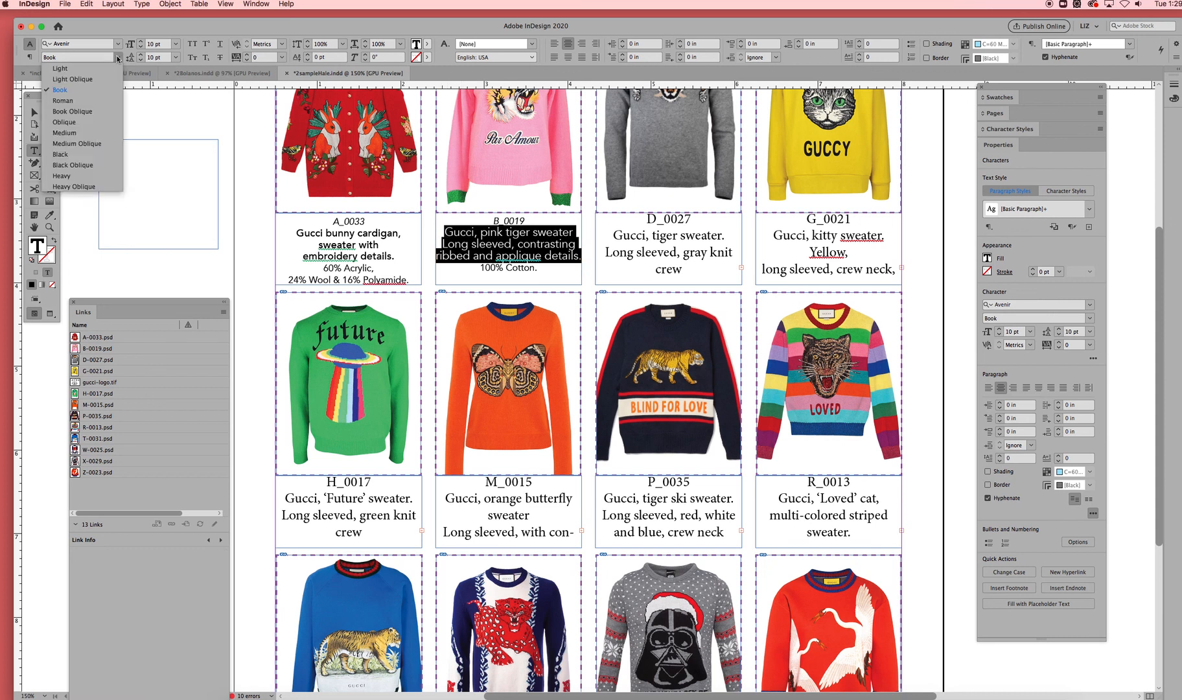
click(105, 132)
drag(344, 234, 358, 235)
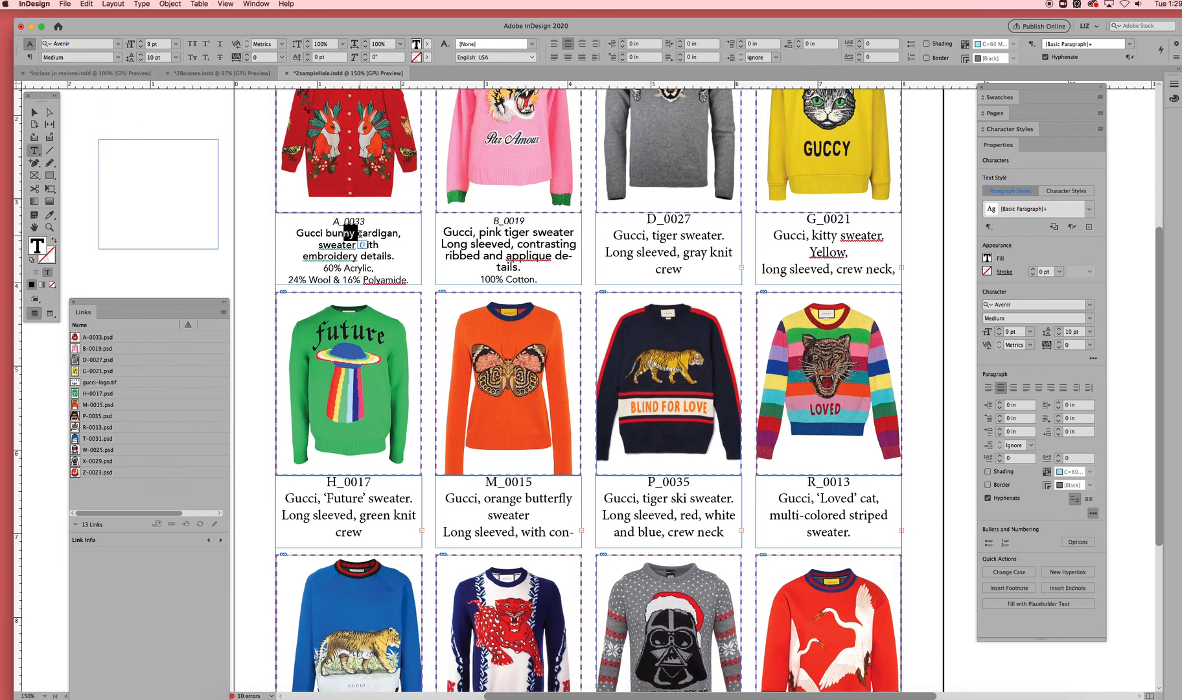
drag(525, 269, 443, 231)
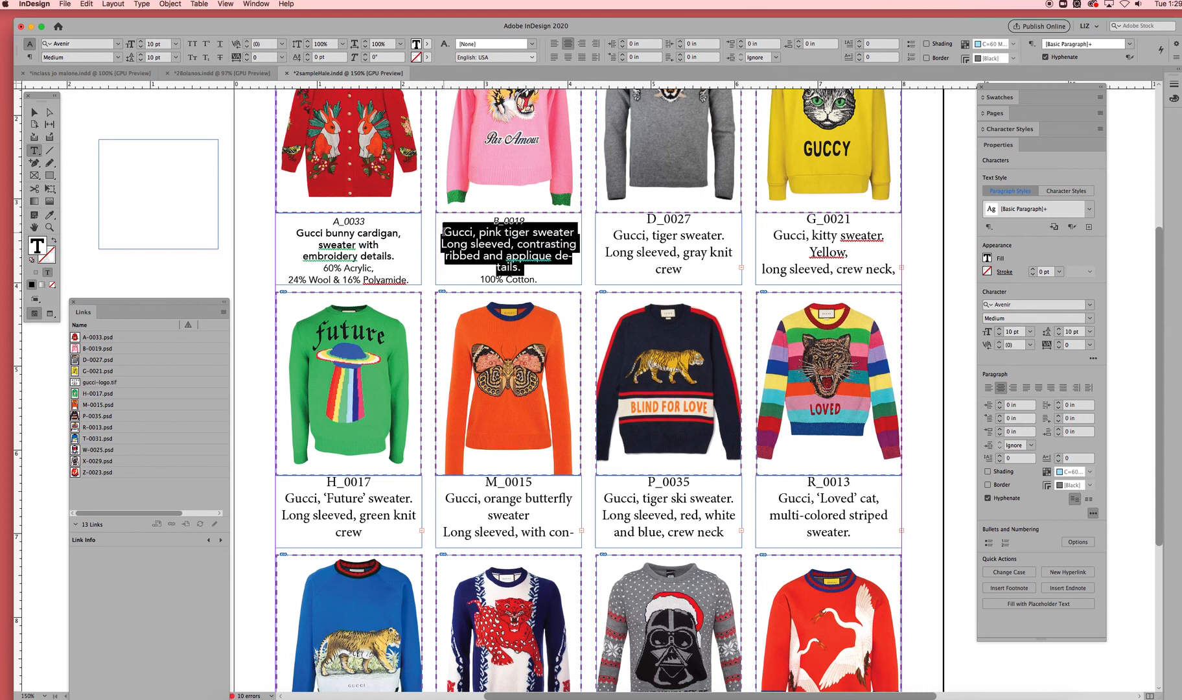
click(175, 43)
click(167, 90)
click(554, 269)
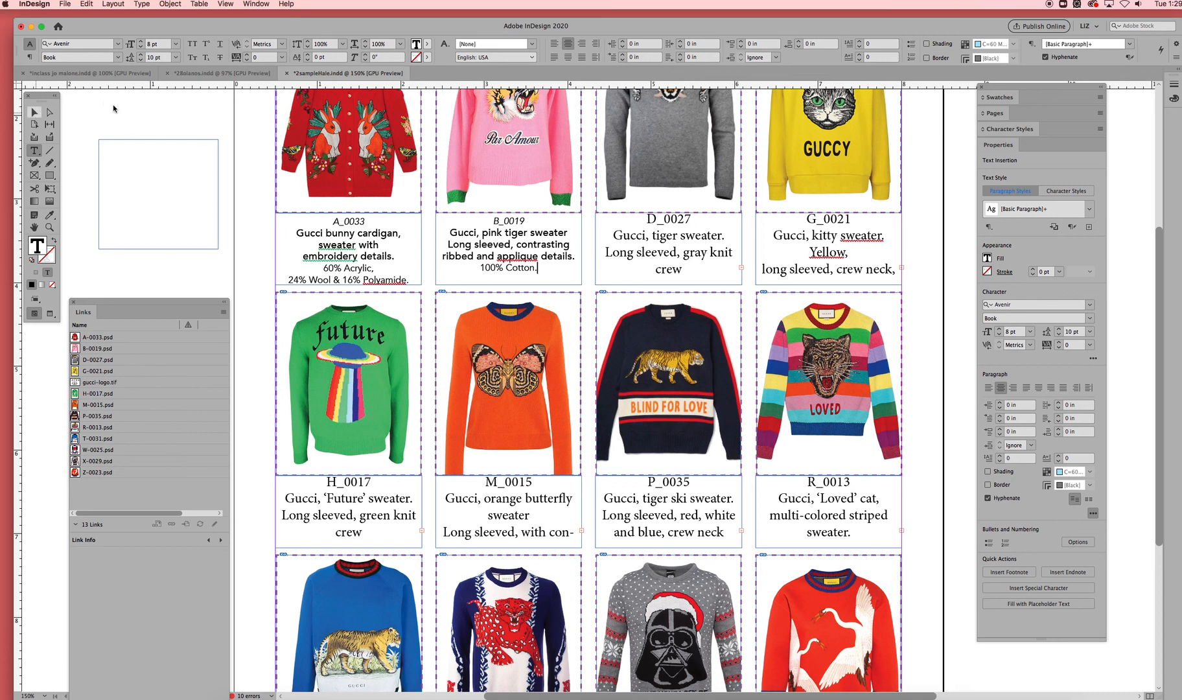
Preview the page without frame edges to review the styled A_0033 and B_0019 captions, then return to the normal view
key(Escape)
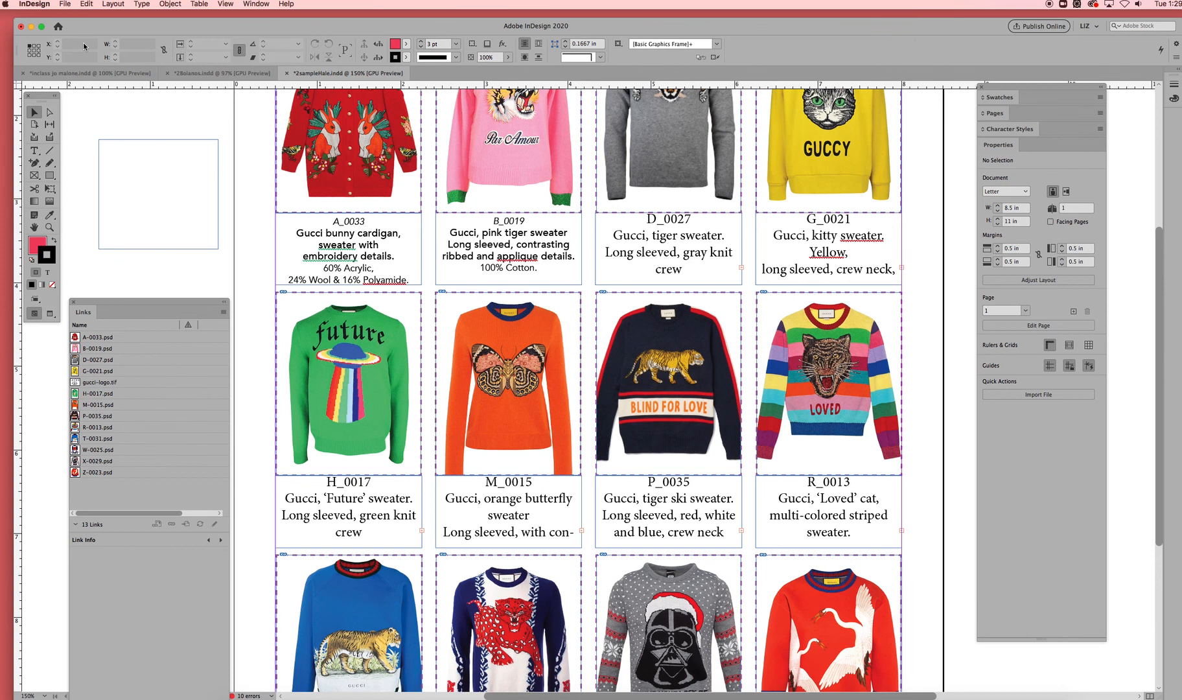
key(w)
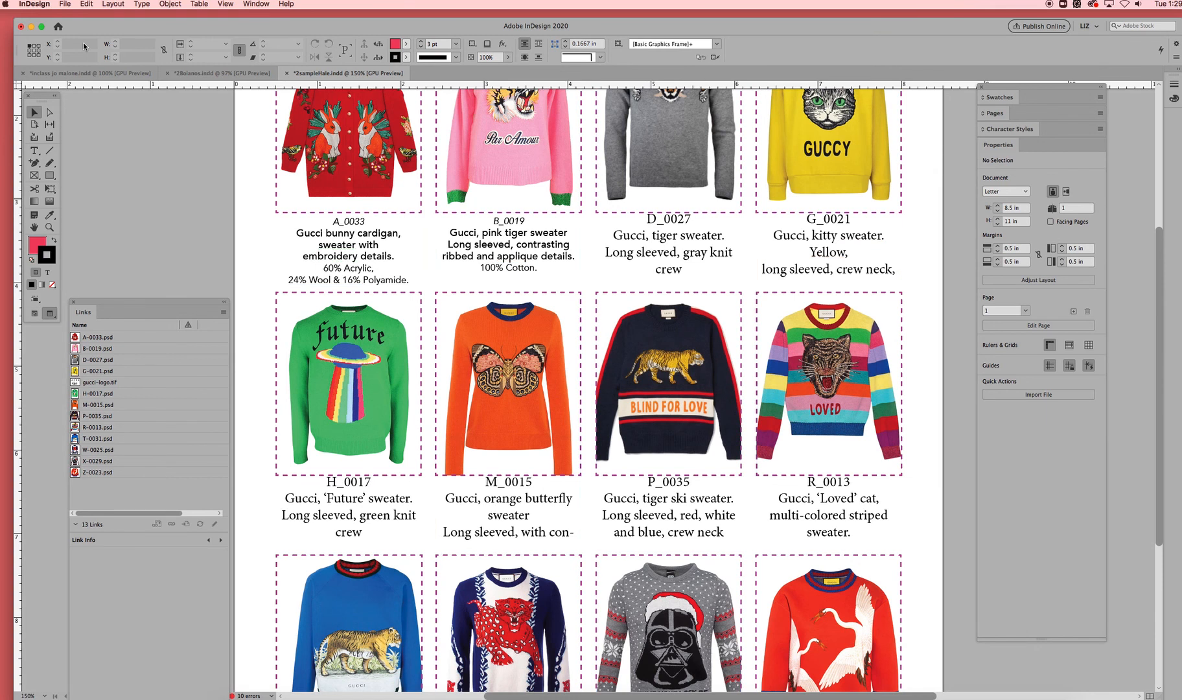
drag(956, 84, 902, 100)
scroll(642, 509, down, 5)
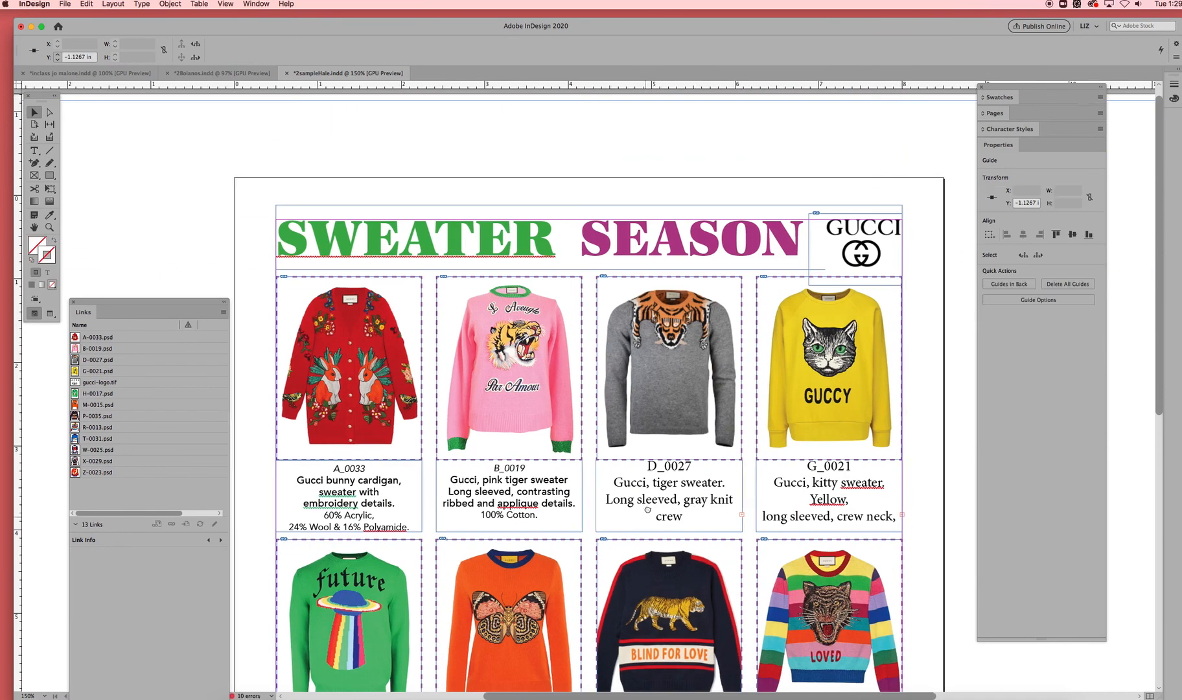
scroll(643, 314, down, 3)
click(213, 122)
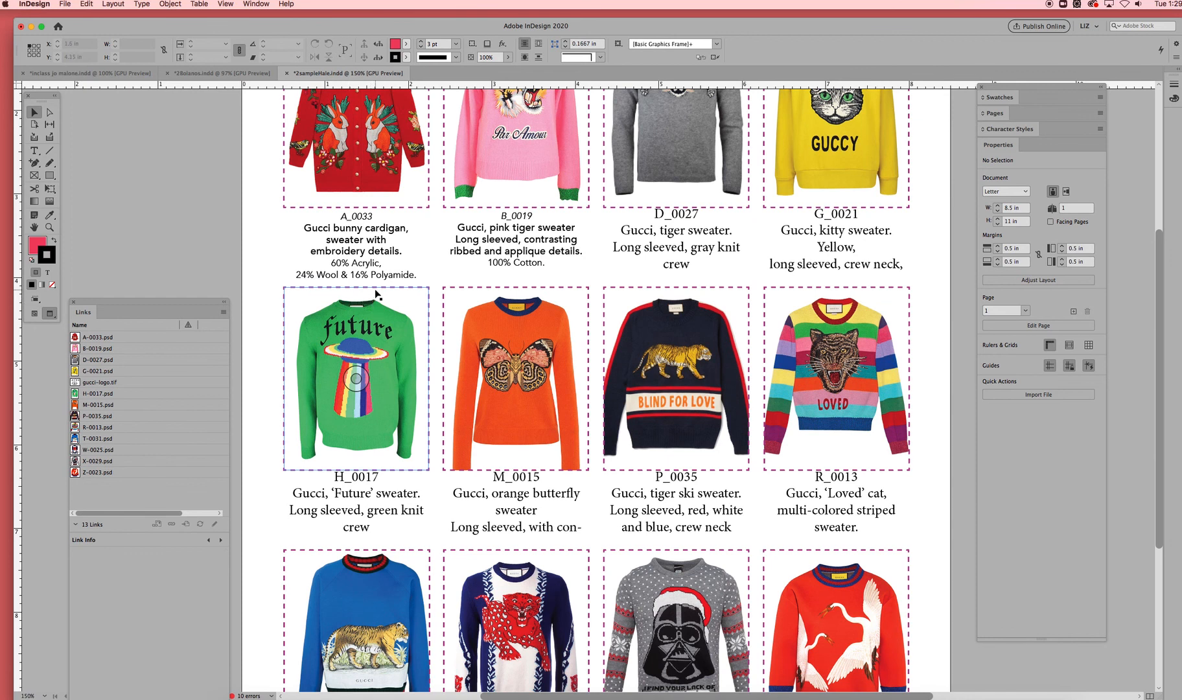
click(207, 172)
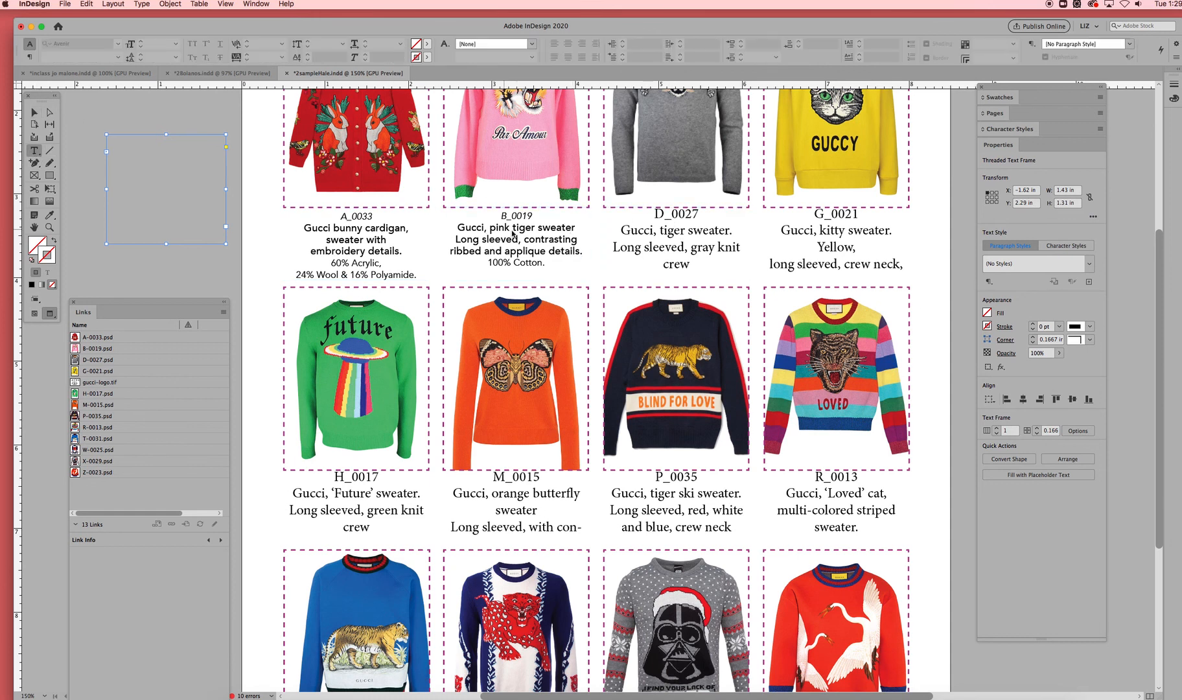
click(524, 254)
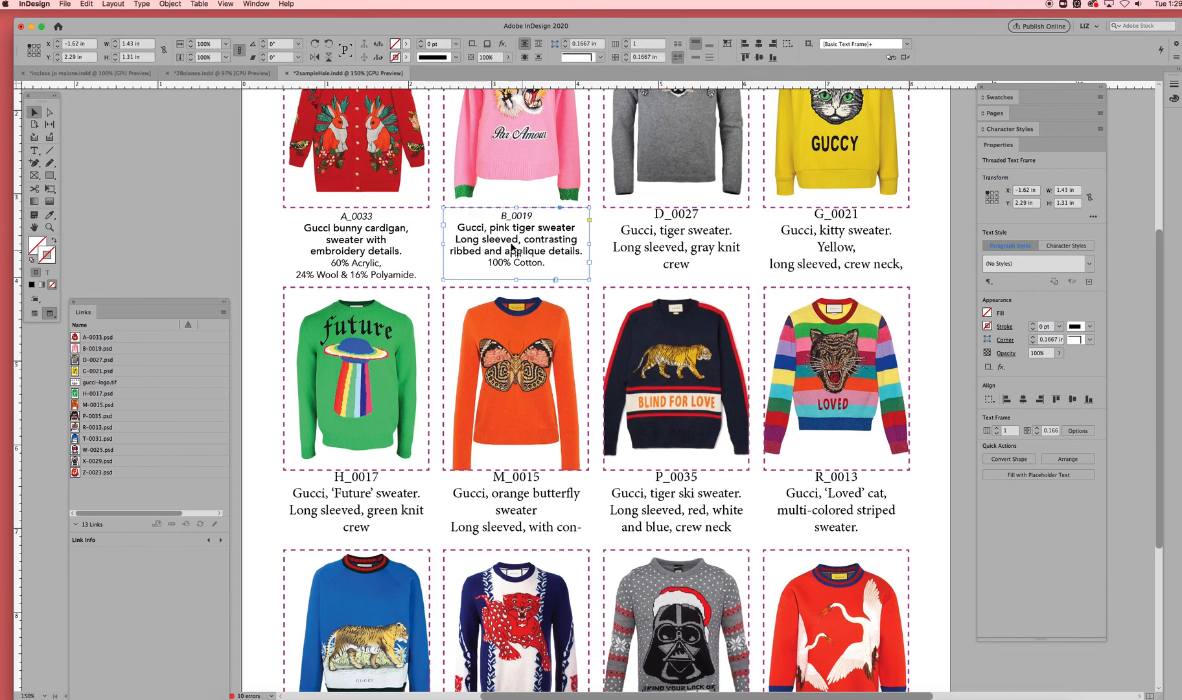
key(w)
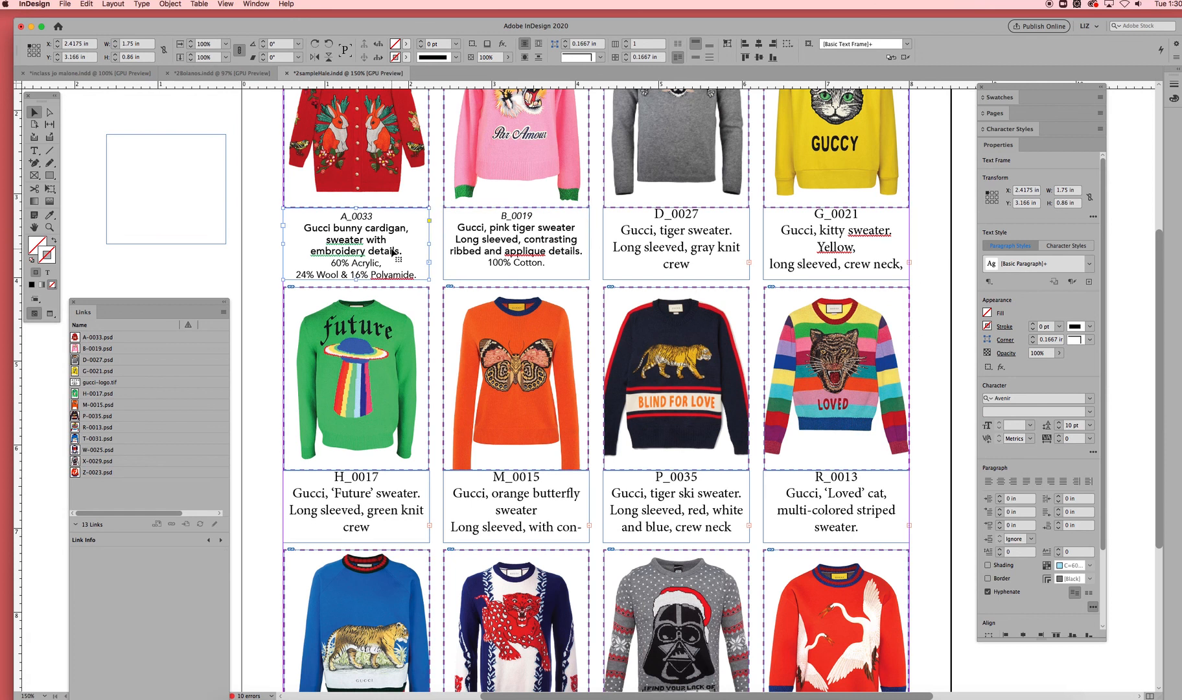
Nudge the A_0033 caption frame up toward its cardigan image, to a Y position of about 3.1 in
click(396, 255)
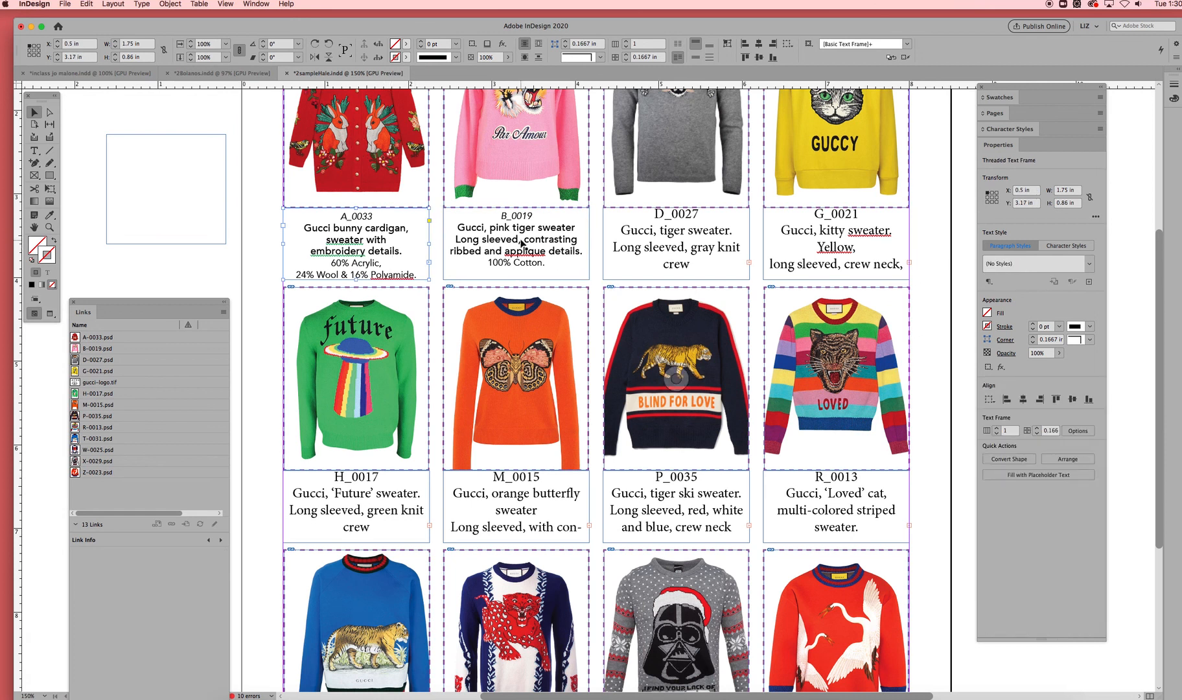
key(Up)
key(Up)
key(Up)
key(Up)
key(Up)
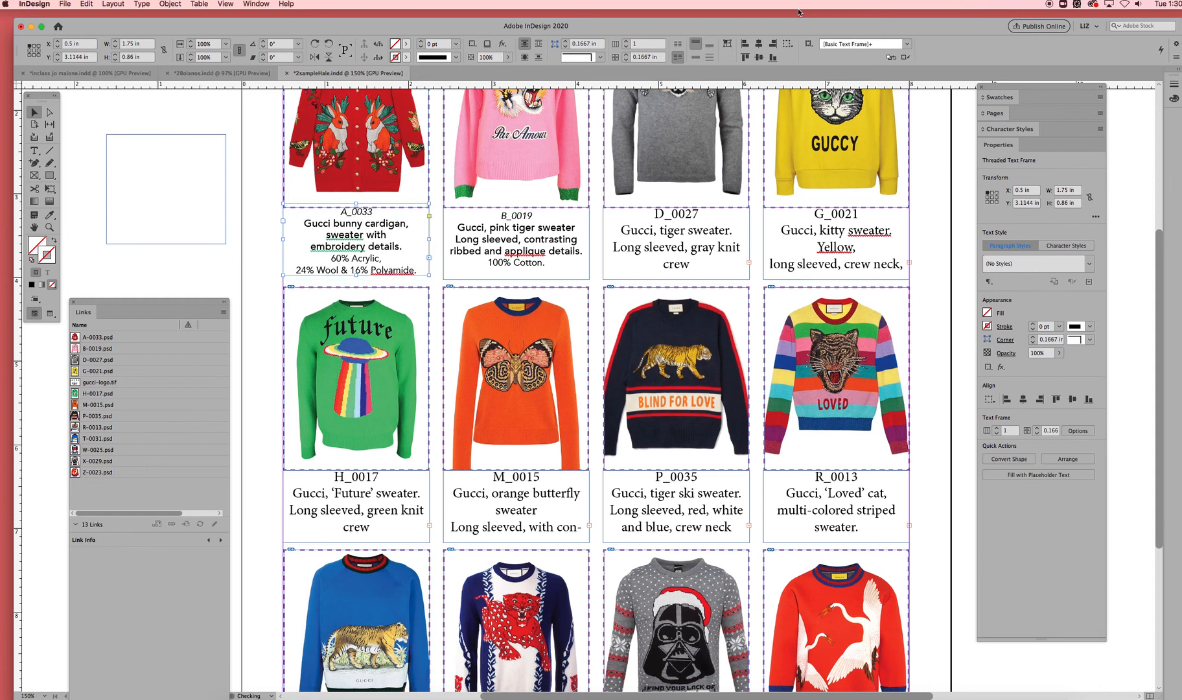
Nudge the B_0019 caption frame up toward its sweater image, roughly level with the A_0033 caption
click(557, 247)
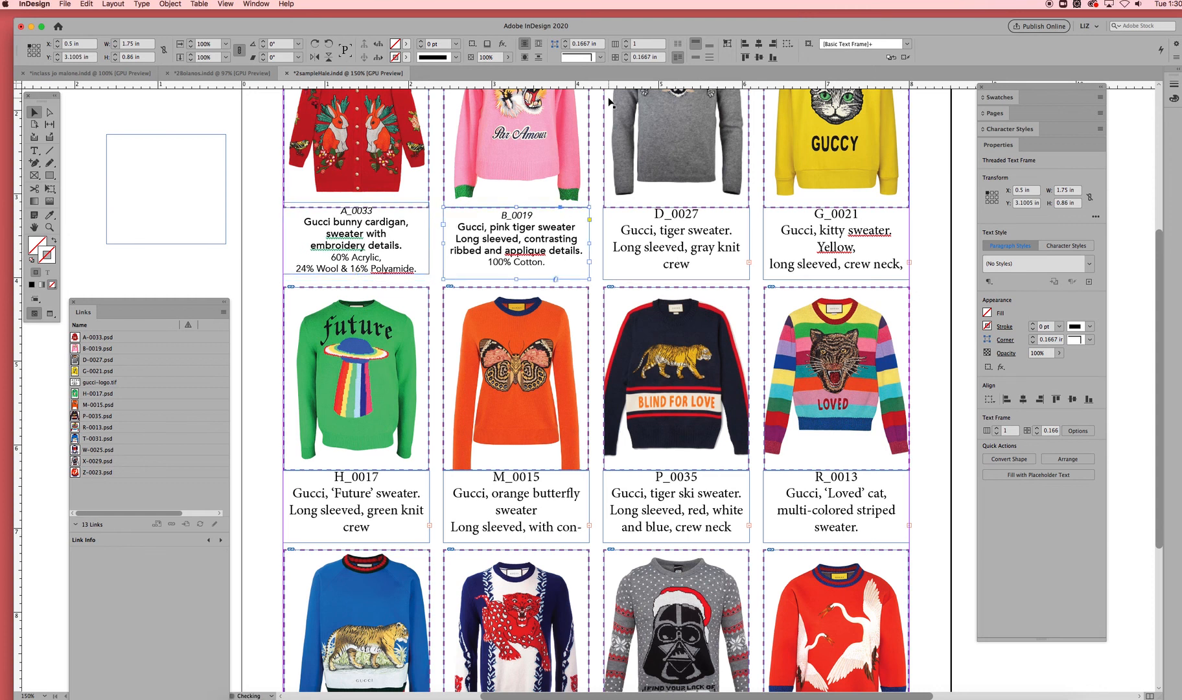
key(Up)
key(Up)
key(Up)
key(Up)
key(Up)
key(Up)
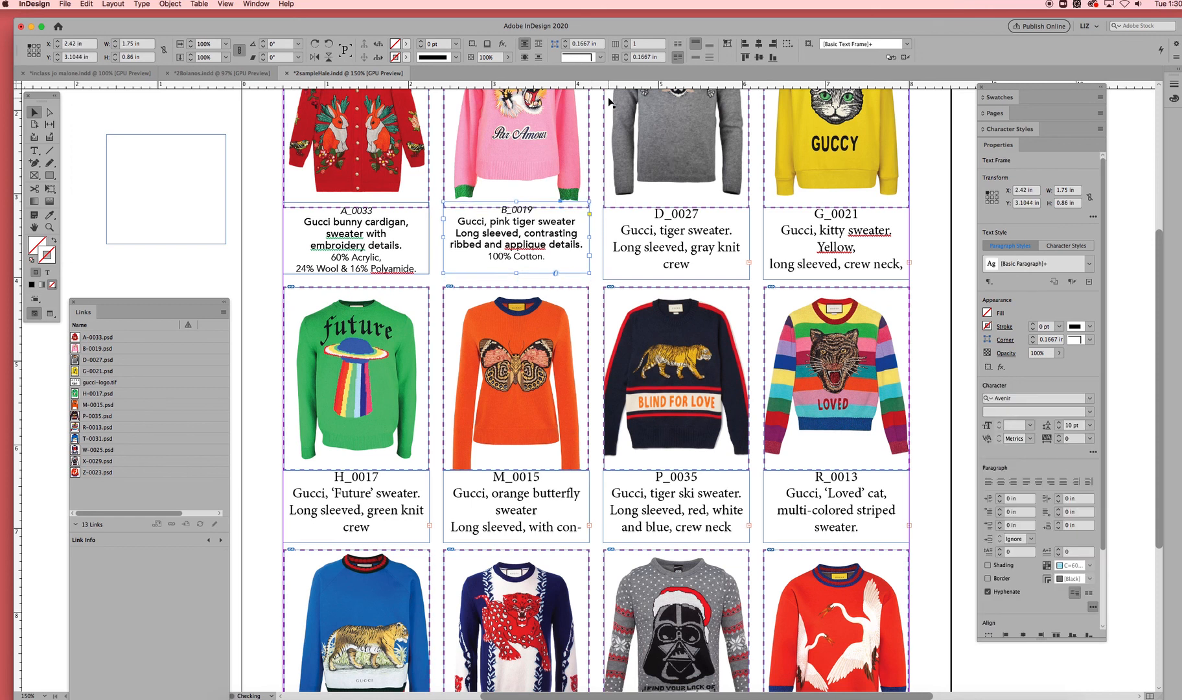
Nudge the B_0019 caption frame slightly down to line up with the A_0033 caption, and preview the page without frame edges
key(Down)
key(Down)
key(Down)
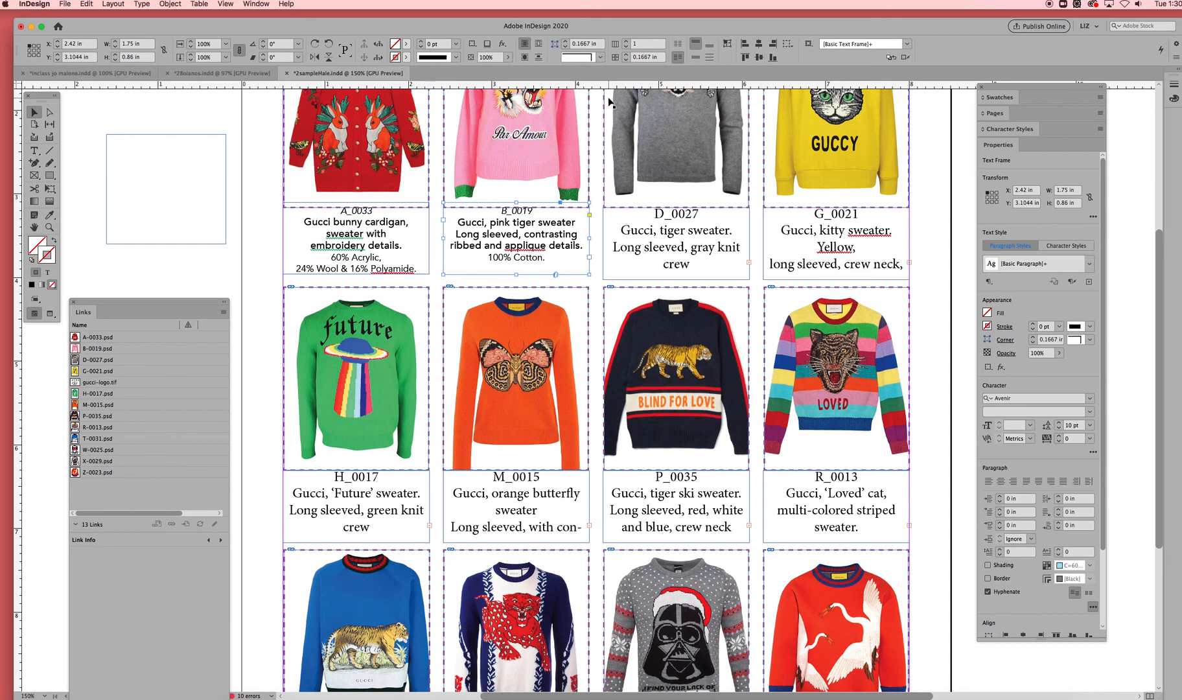
click(262, 240)
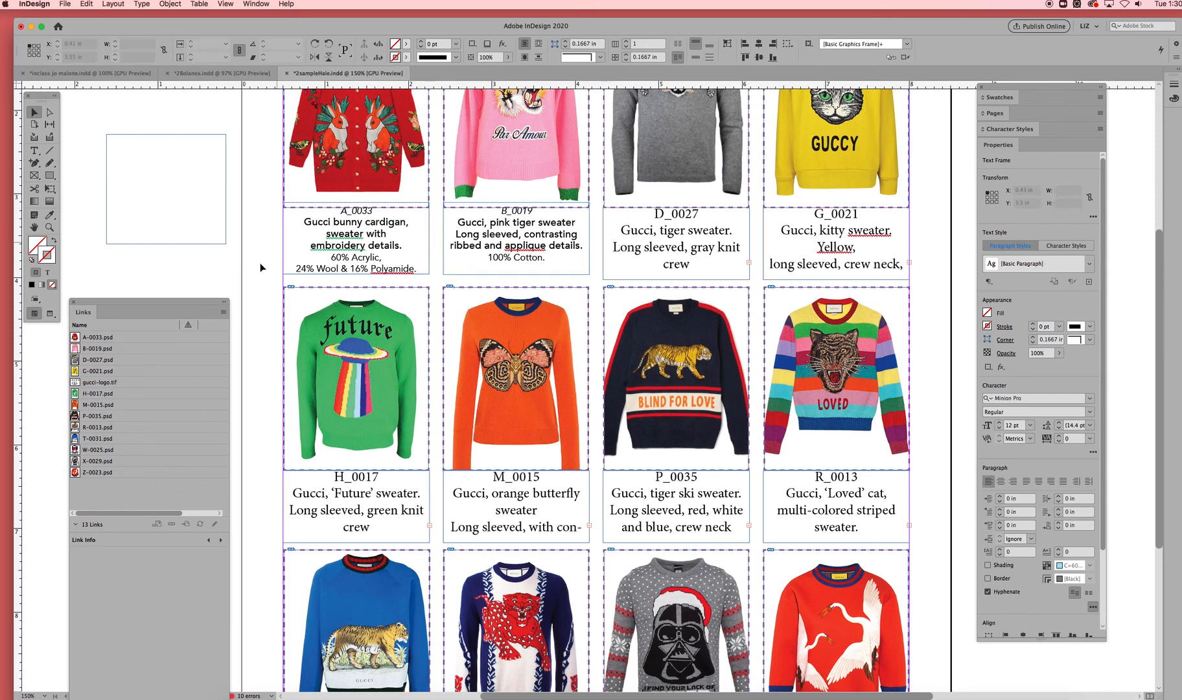
key(w)
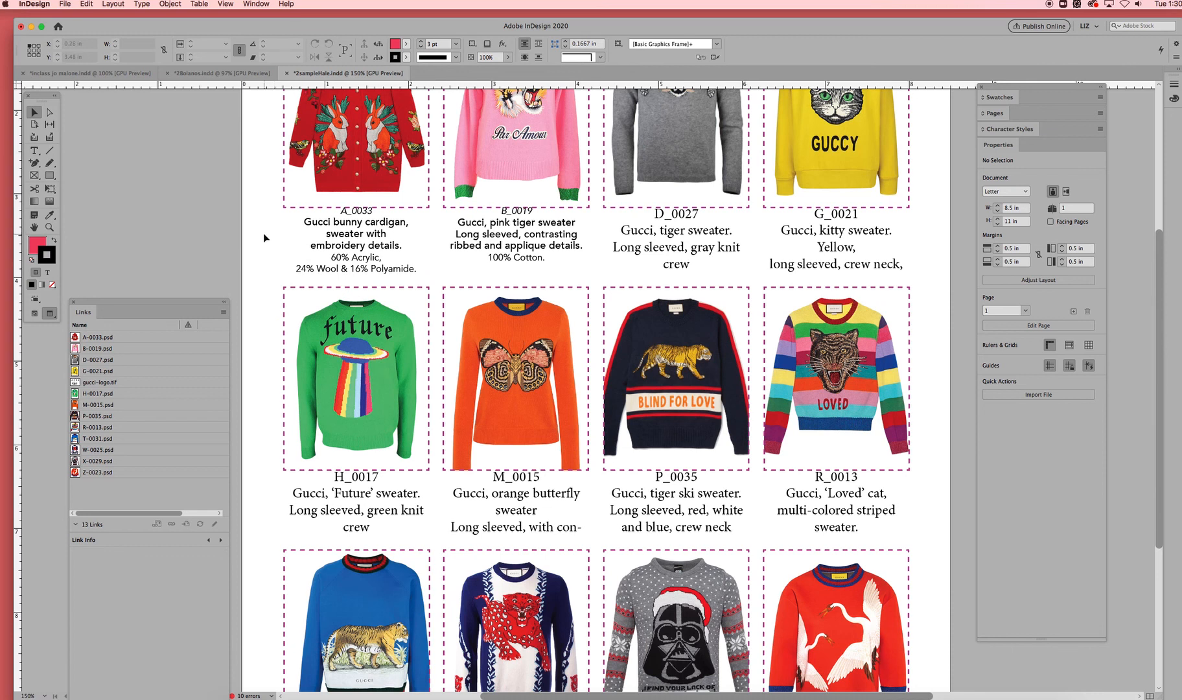
key(w)
Select the A_0033 and B_0019 caption frames together and nudge them down from their images to a Y position of about 3.22 in
drag(265, 230, 616, 250)
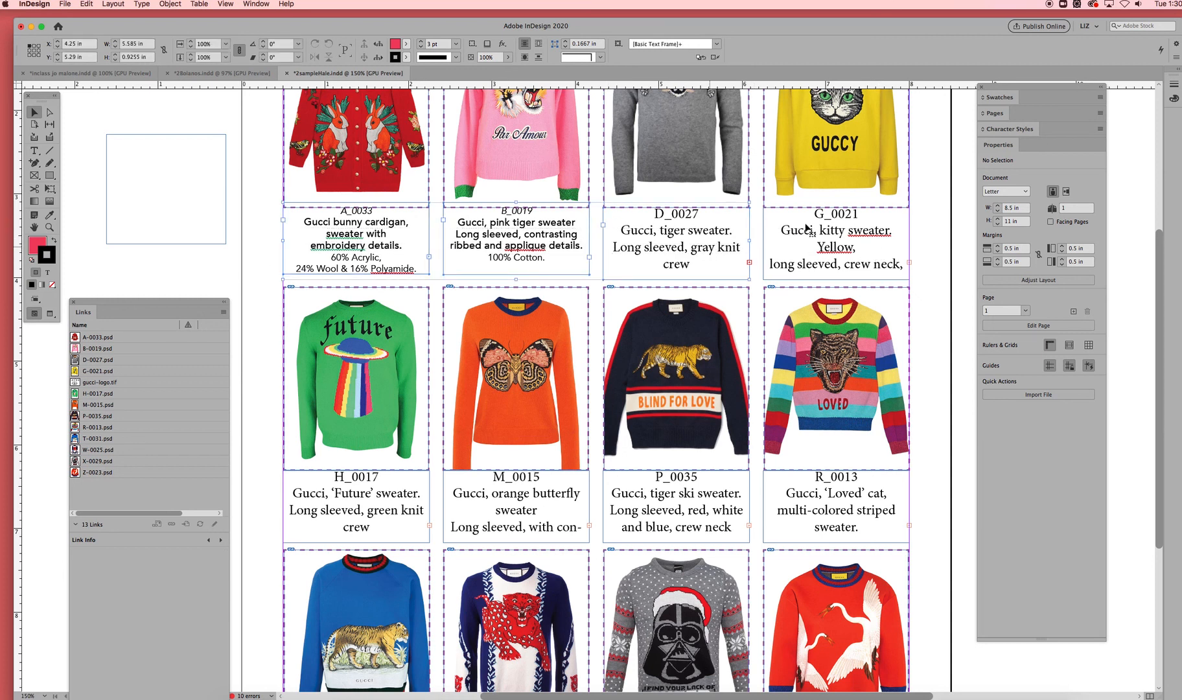
click(692, 251)
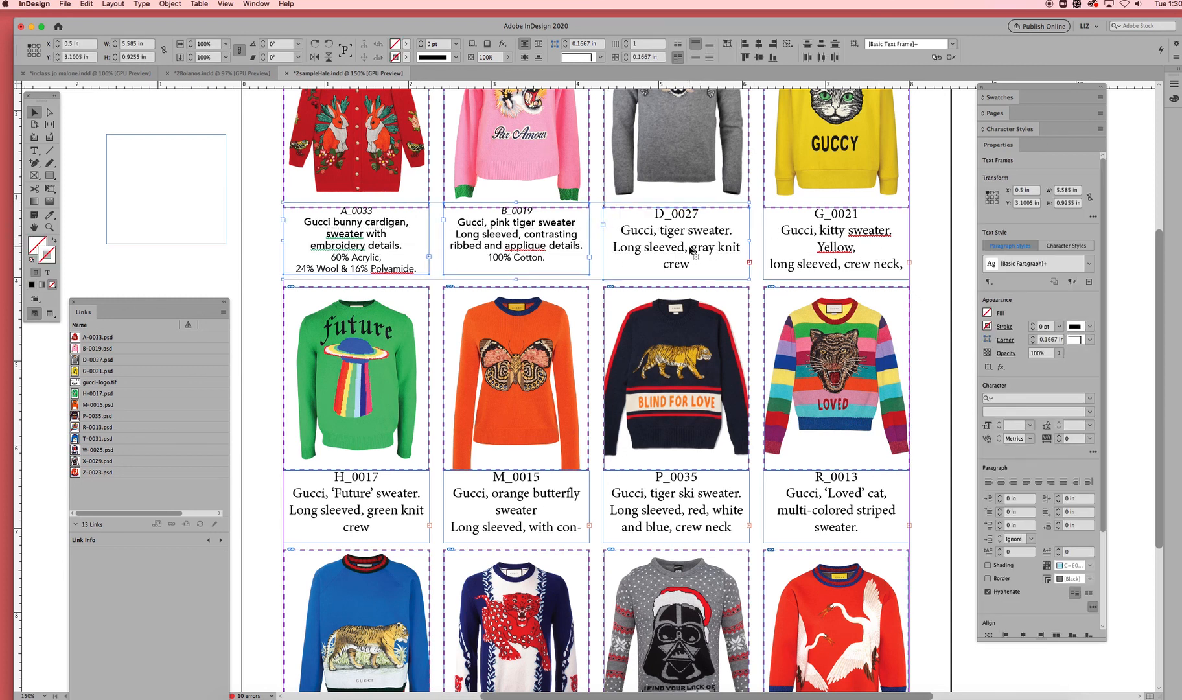
click(267, 232)
drag(267, 222, 598, 246)
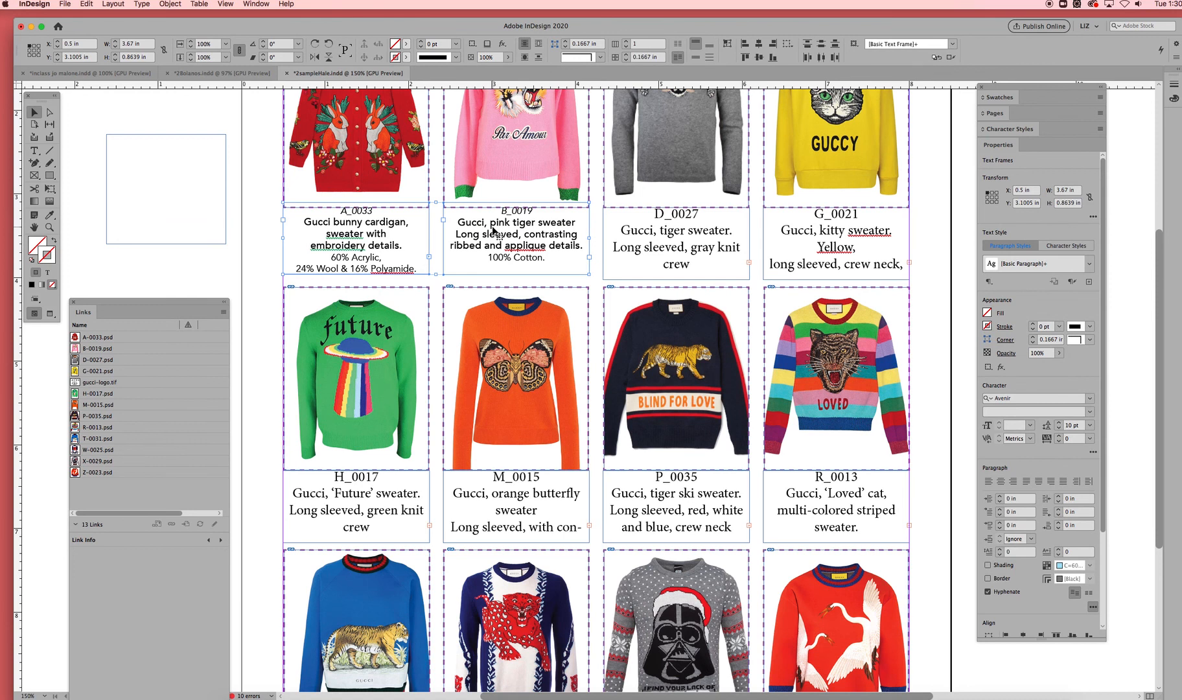
key(Down)
key(Down)
key(Down)
key(Down)
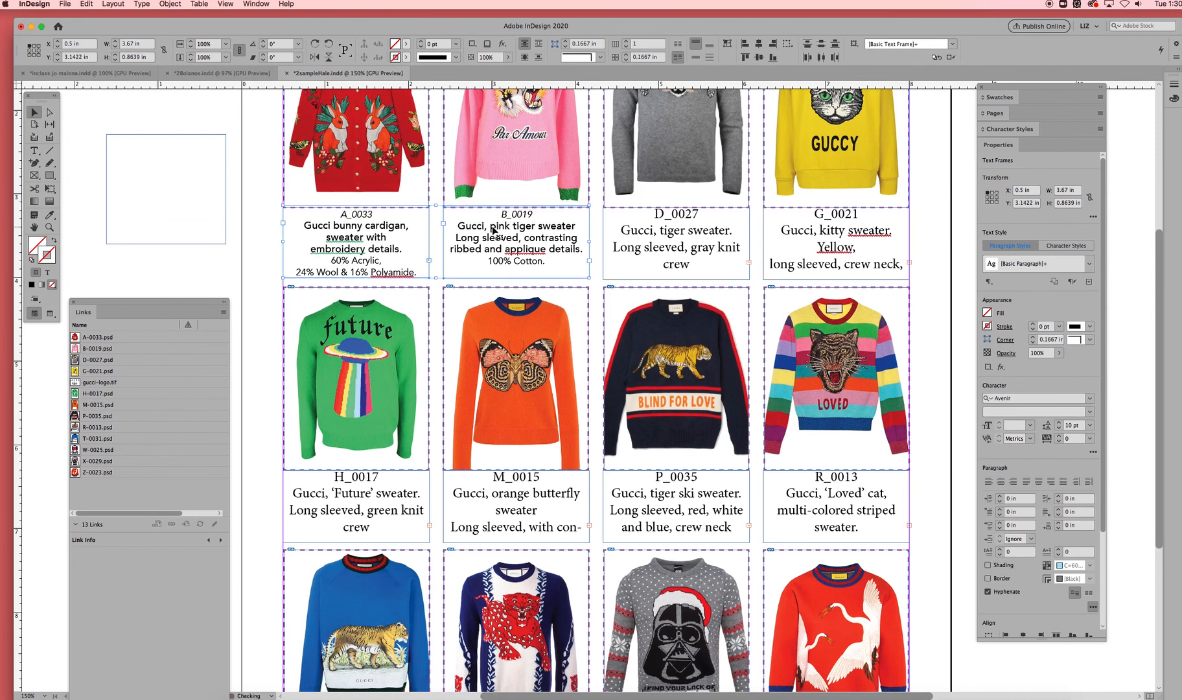
key(Down)
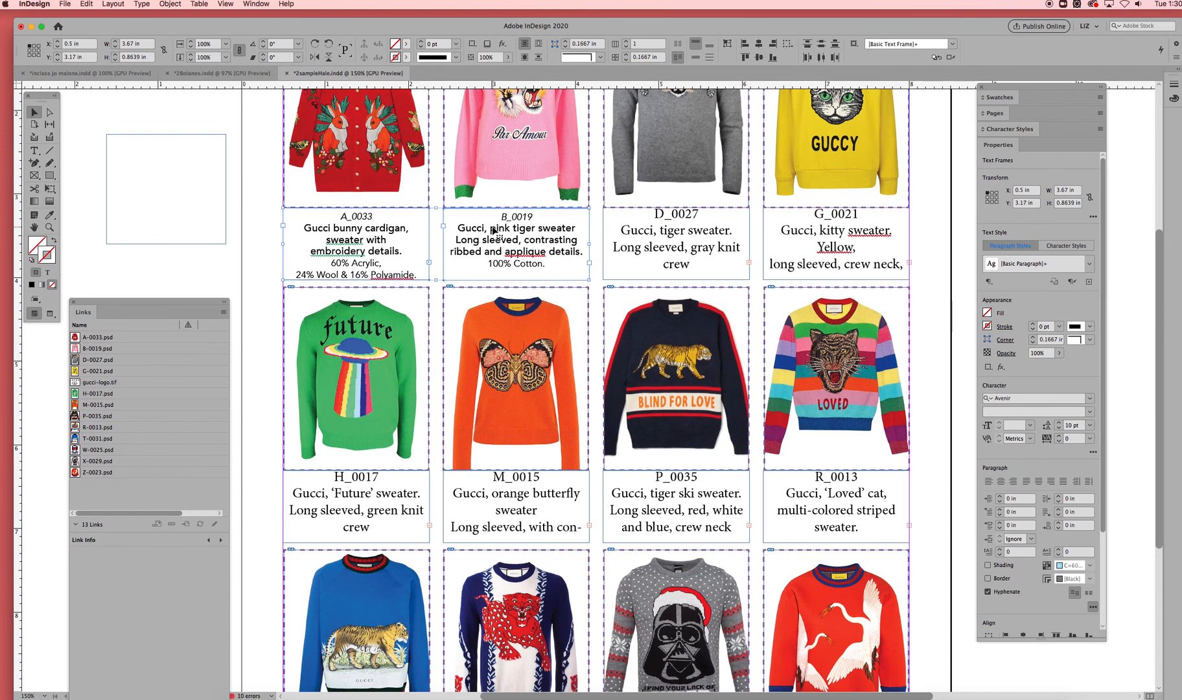
key(Up)
key(Up)
key(Up)
key(Up)
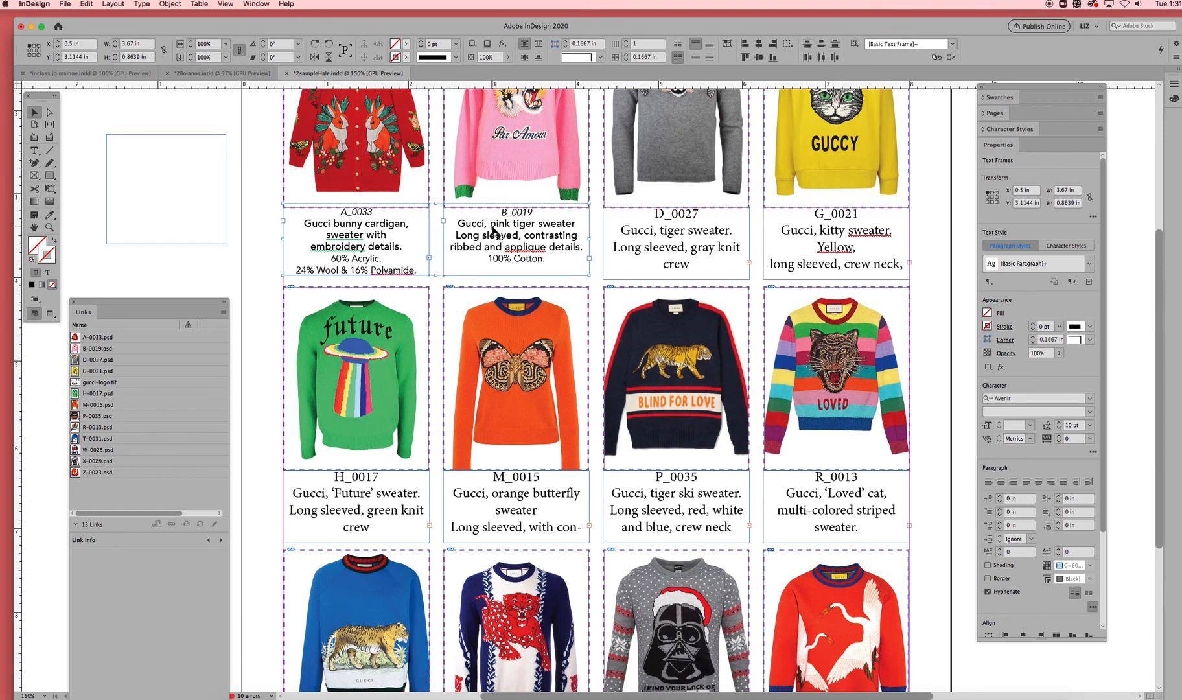
key(Down)
key(Down)
key(Down)
key(Down)
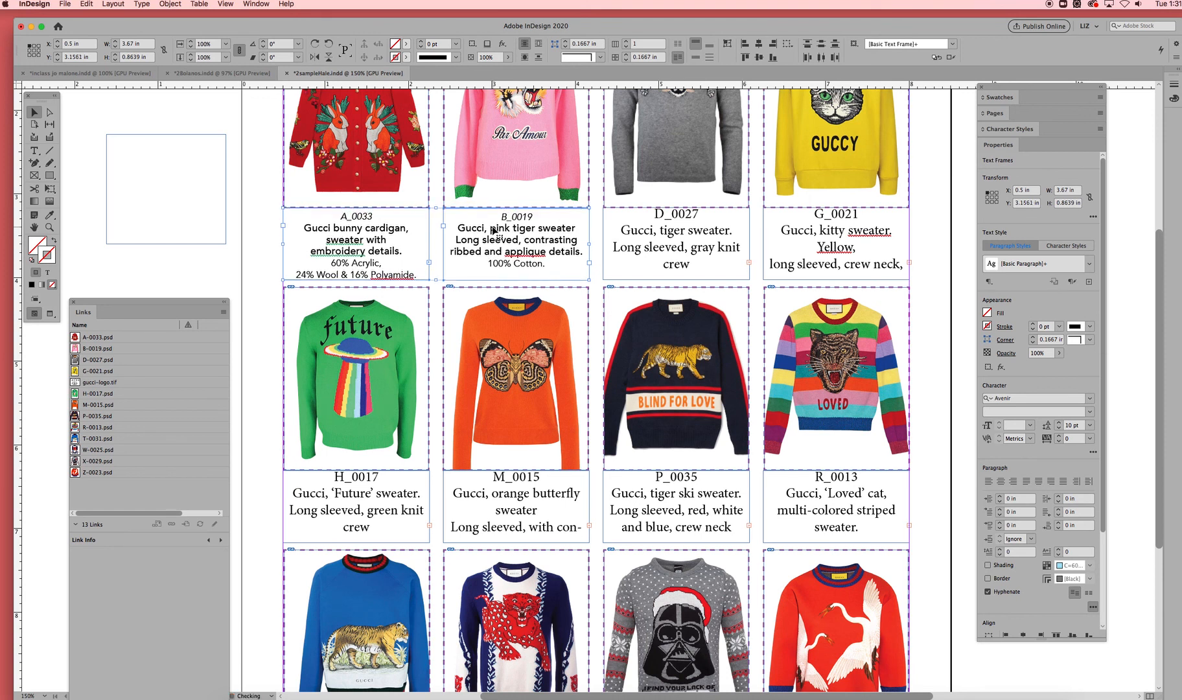
key(Down)
key(Down)
key(Down)
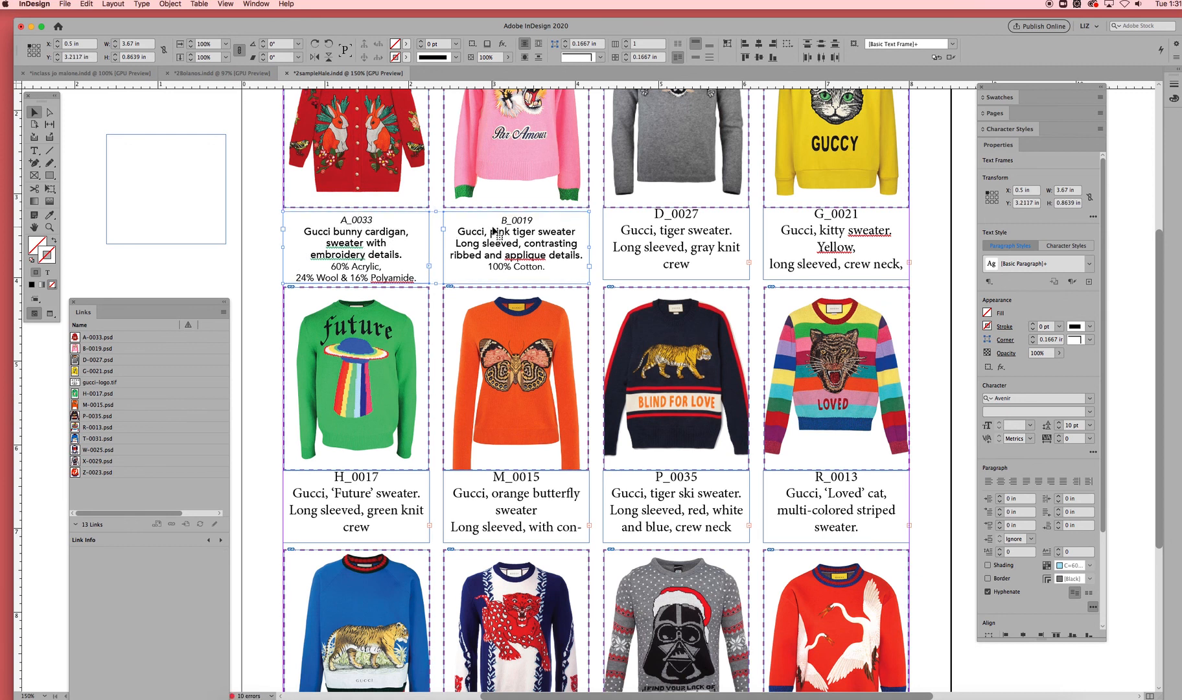
Nudge the D_0027 and G_0021 caption frames down together to a Y position of about 3.22 in, level with the first two captions
click(716, 255)
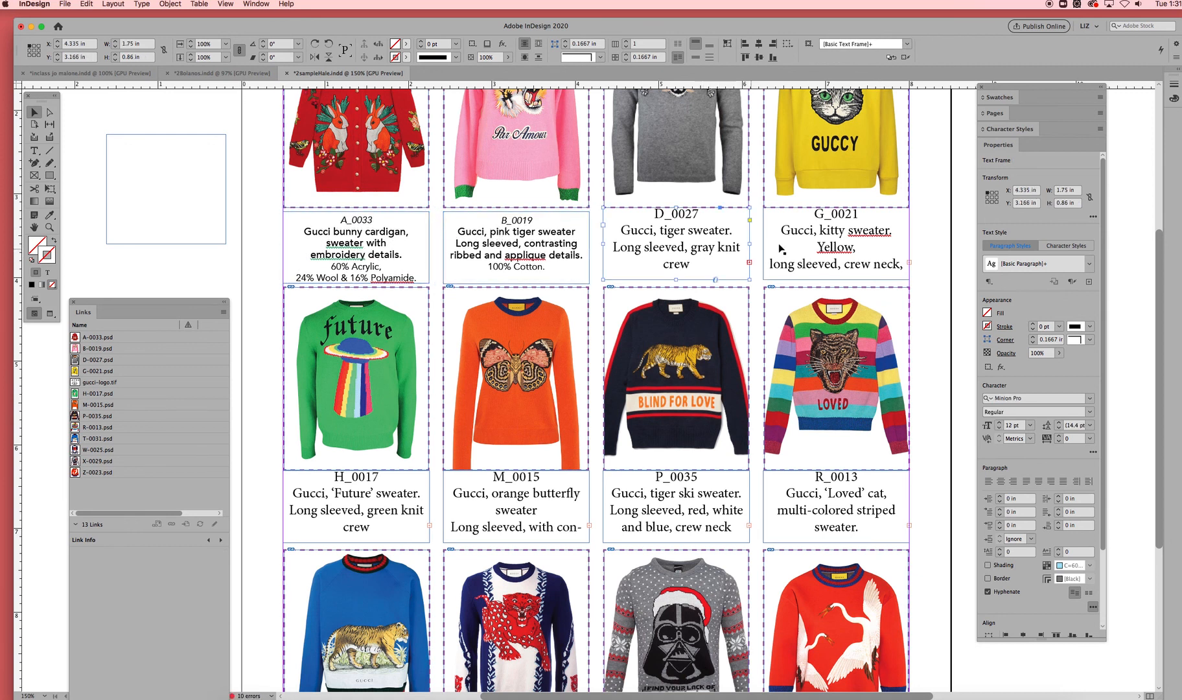
shift+click(804, 251)
key(Down)
key(Down)
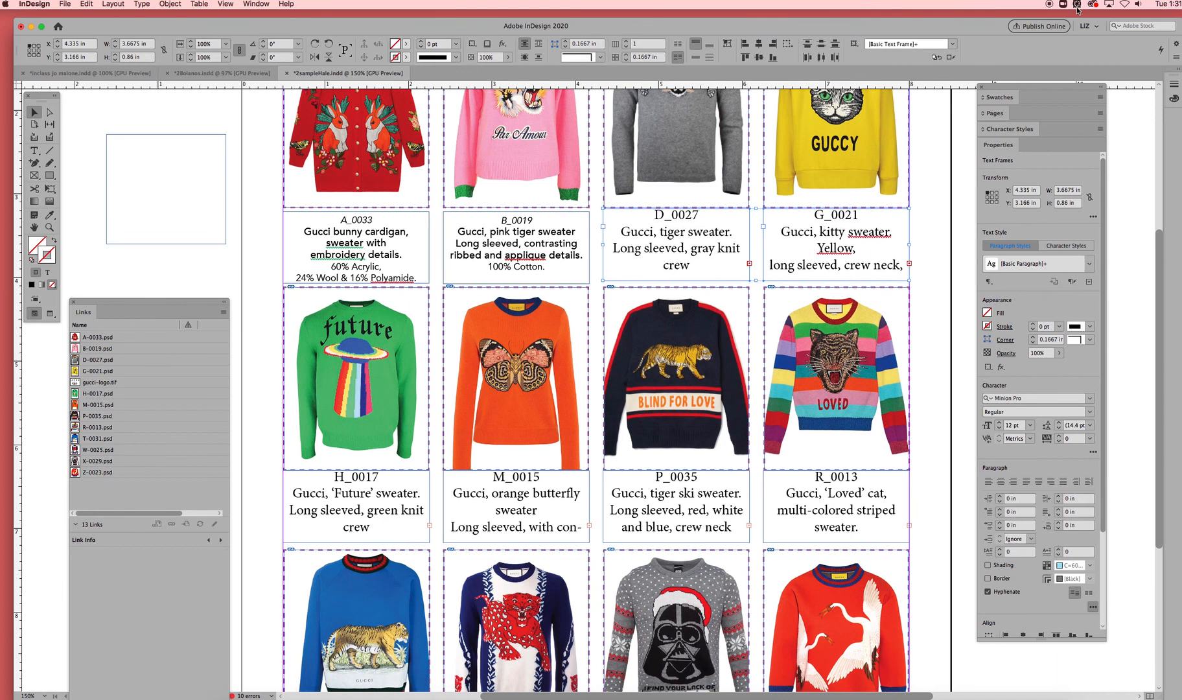
key(Down)
key(Down)
key(Down)
key(Down)
key(Down)
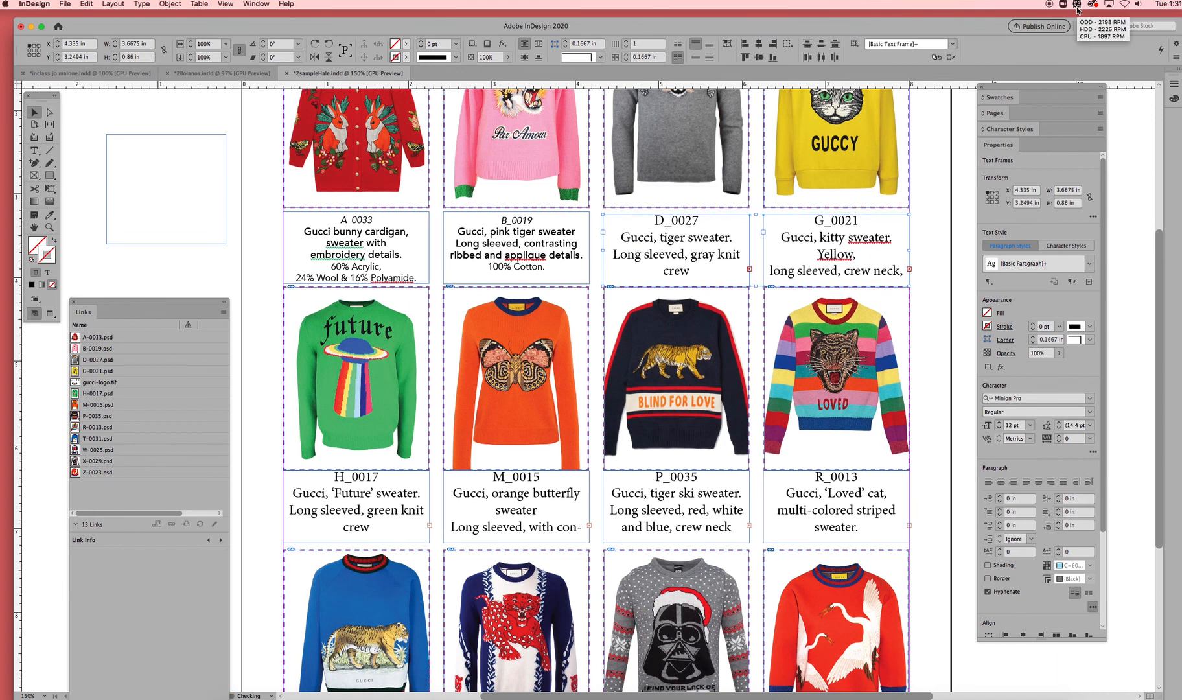
key(Up)
key(Up)
key(Up)
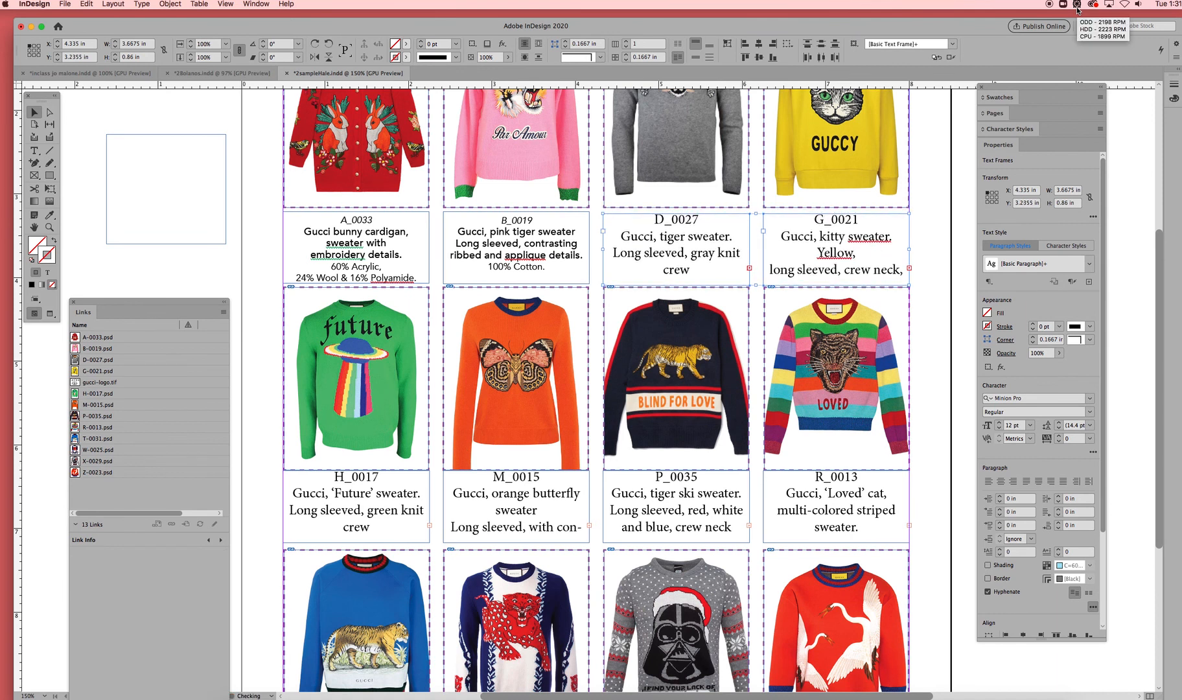
click(929, 238)
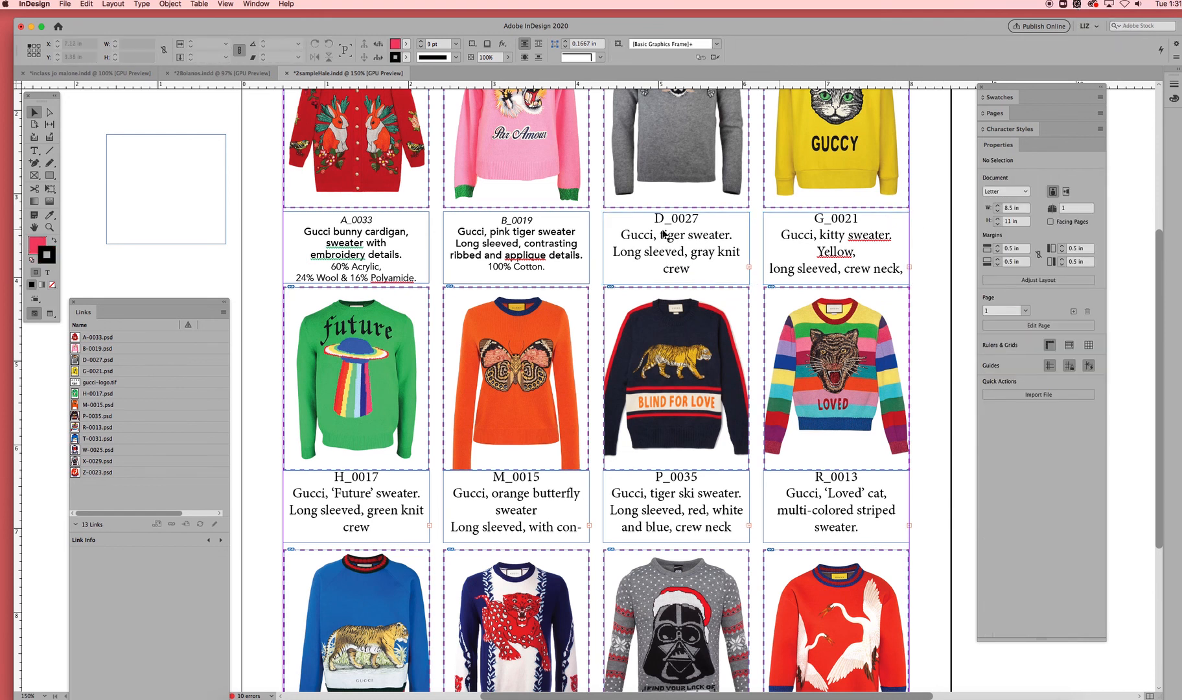
Set the "100% Cotton." line in the B_0019 caption to Avenir Book Oblique
double_click(535, 267)
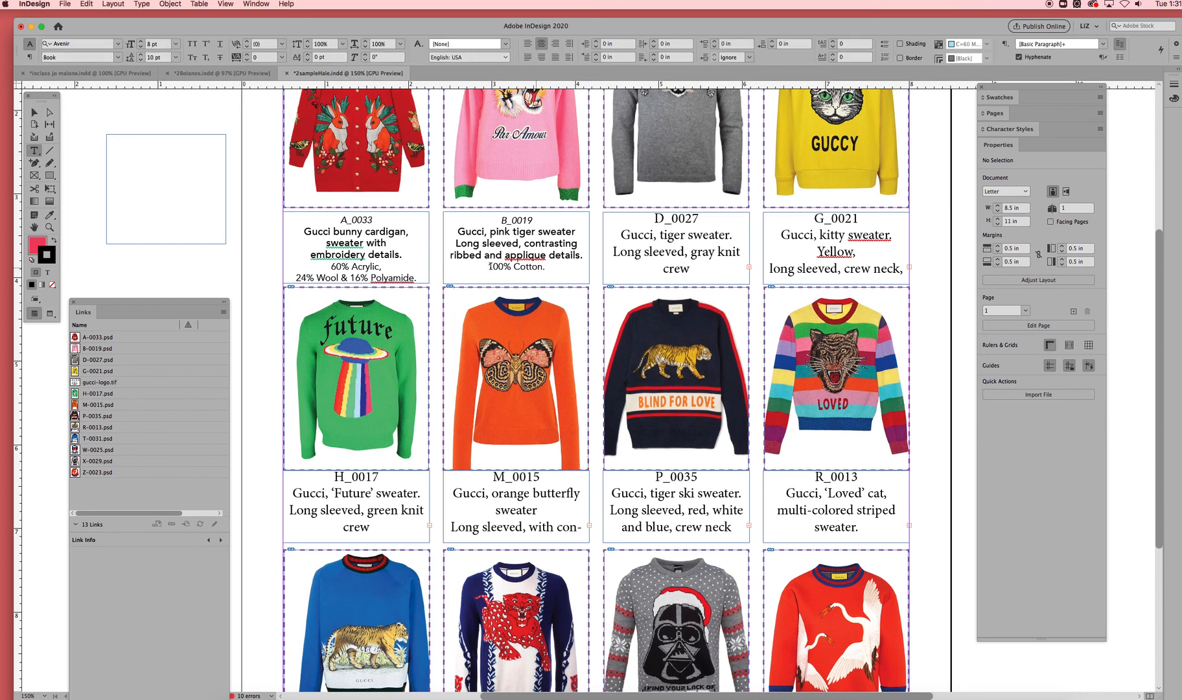
drag(489, 267, 546, 267)
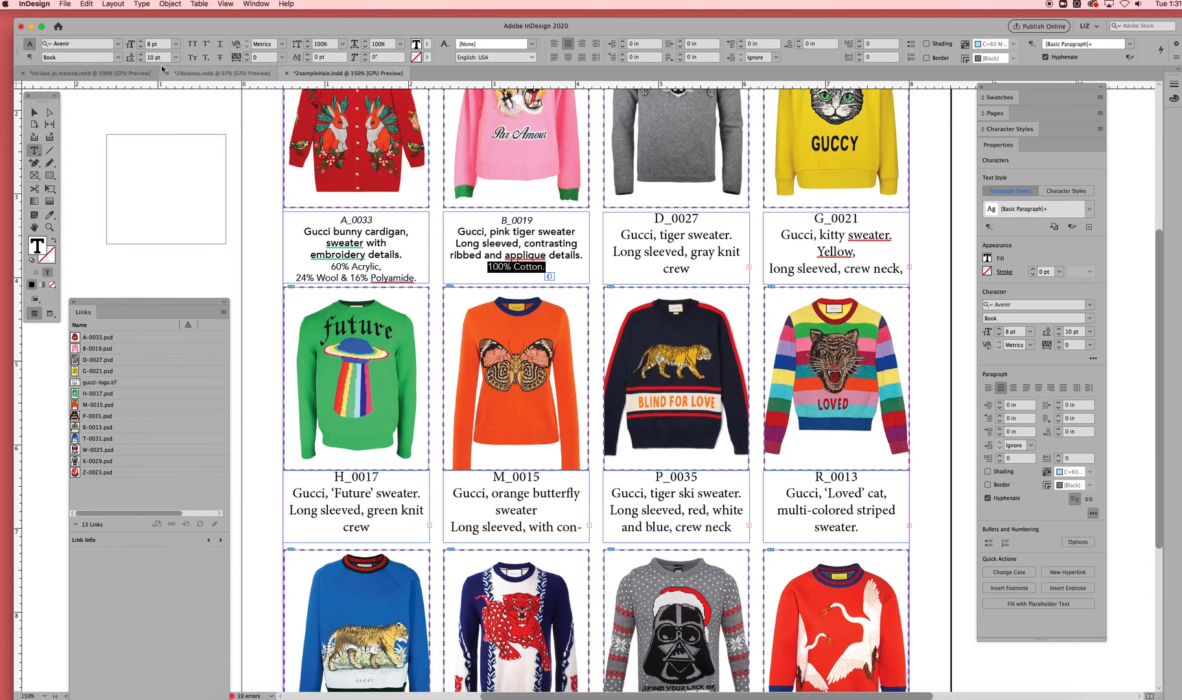
click(118, 58)
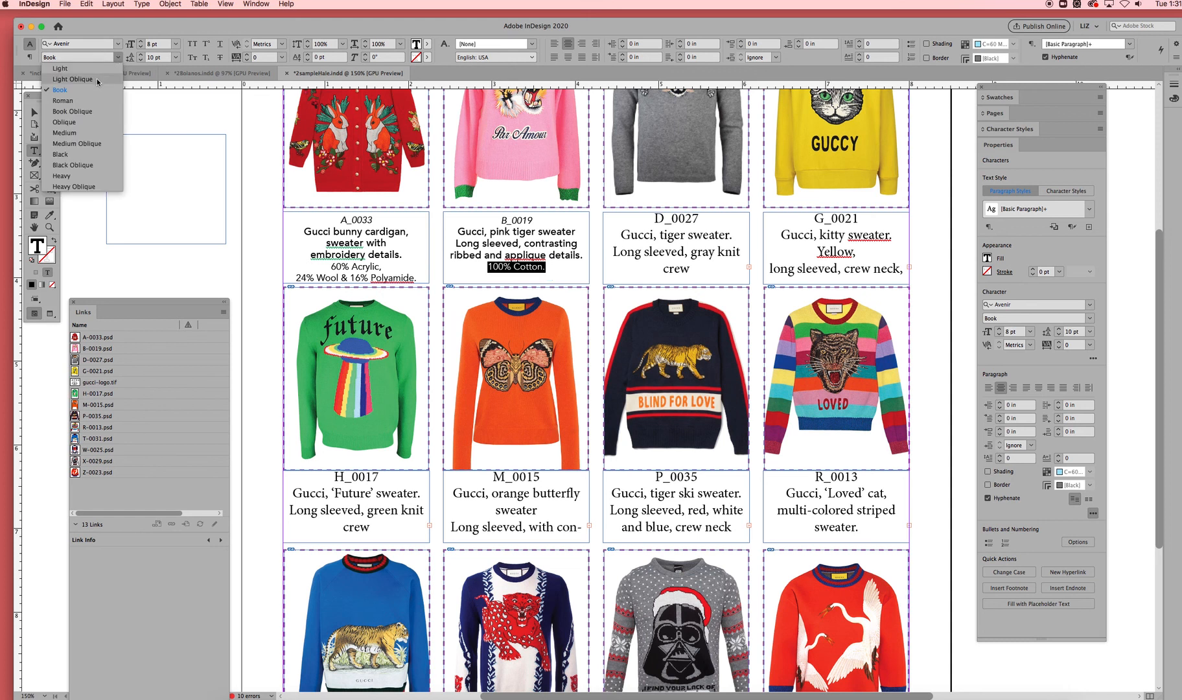
click(94, 113)
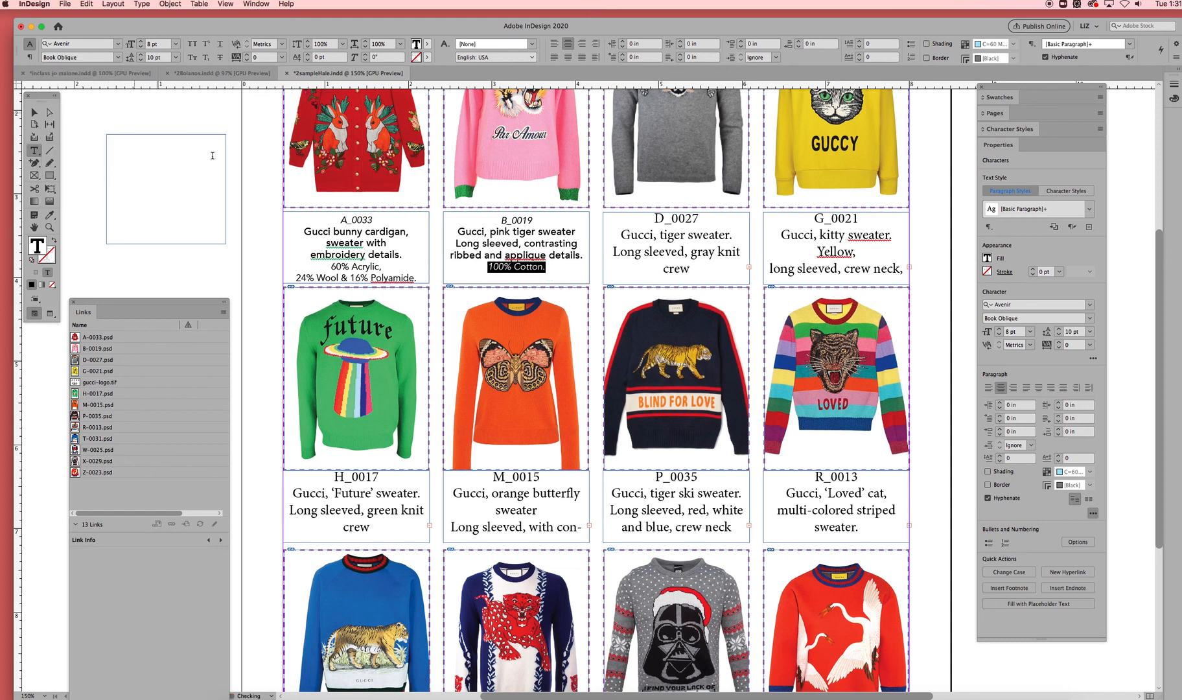
Set the fabric content lines "60% Acrylic, 24% Wool & 16% Polyamide." in the A_0033 caption to Avenir Book Oblique
drag(416, 277, 330, 267)
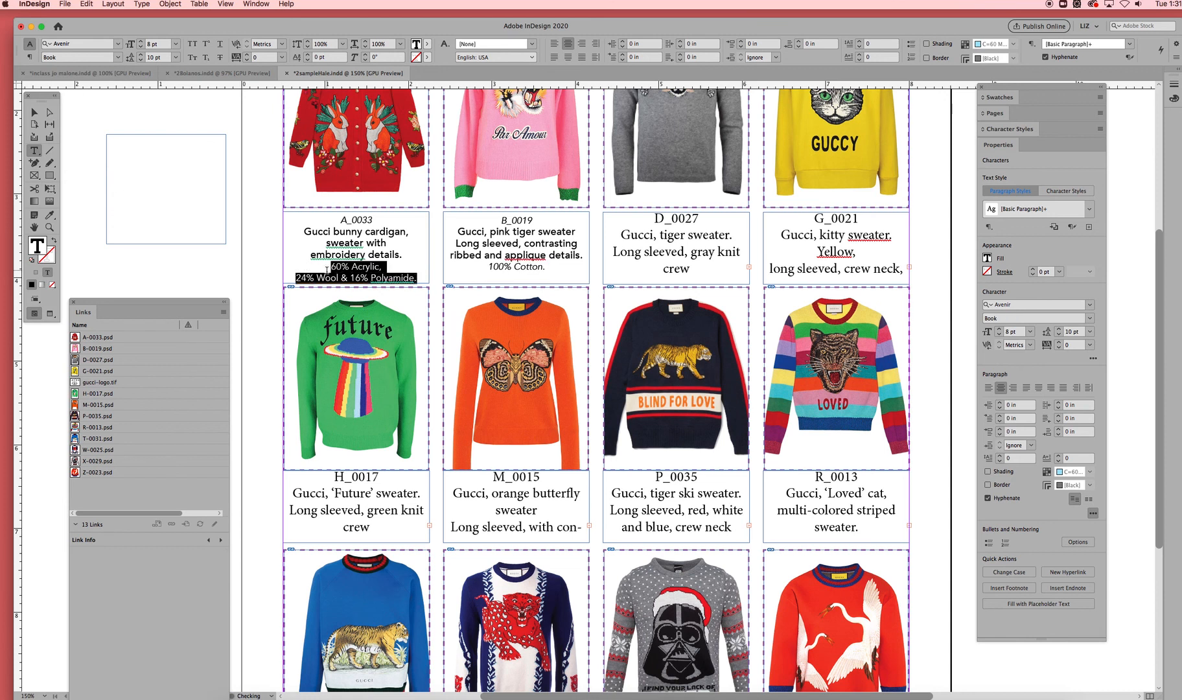
click(117, 57)
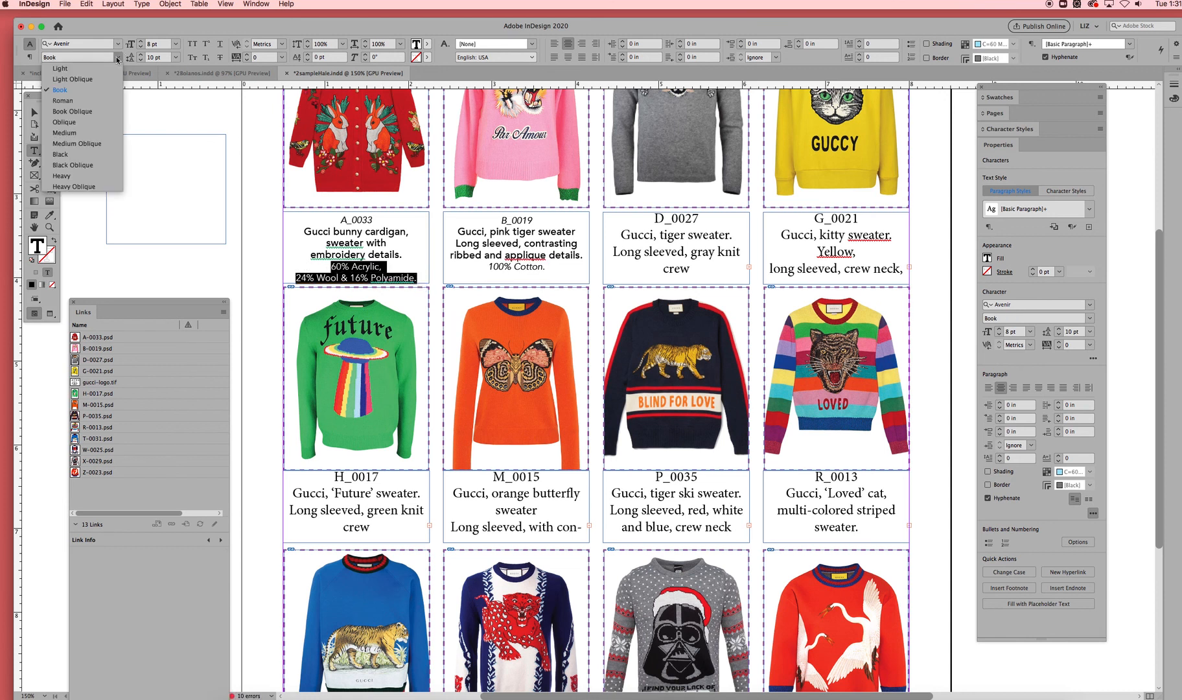
click(95, 113)
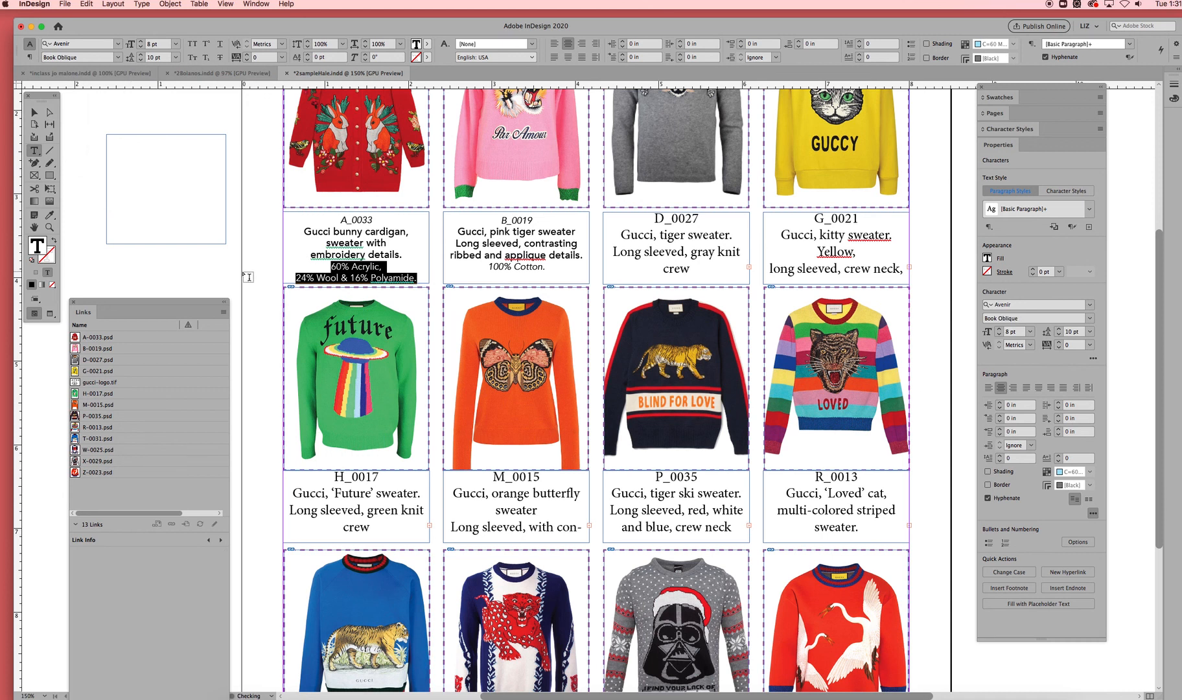
click(228, 279)
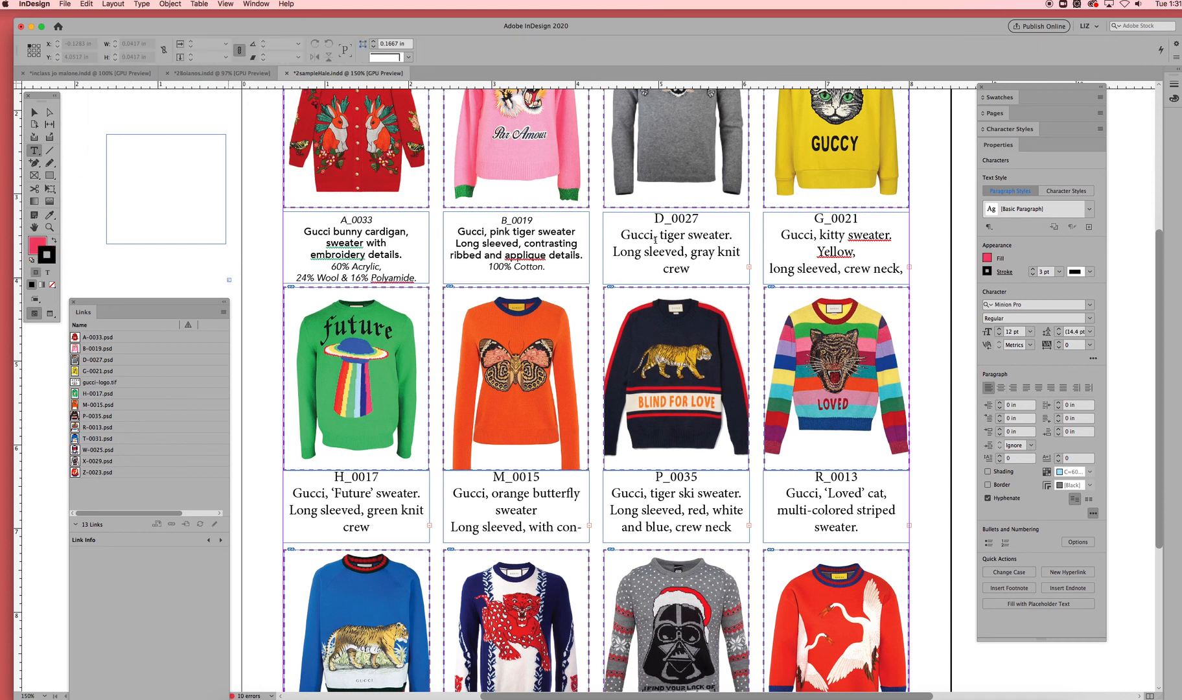
click(655, 239)
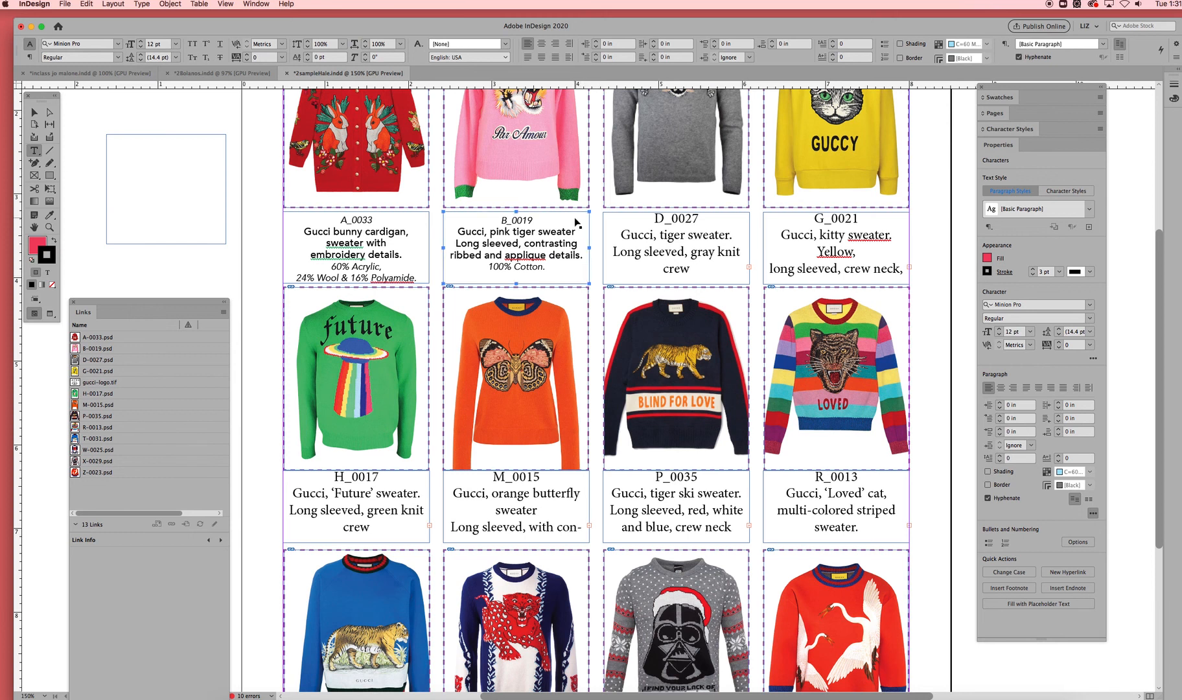
key(super+minus)
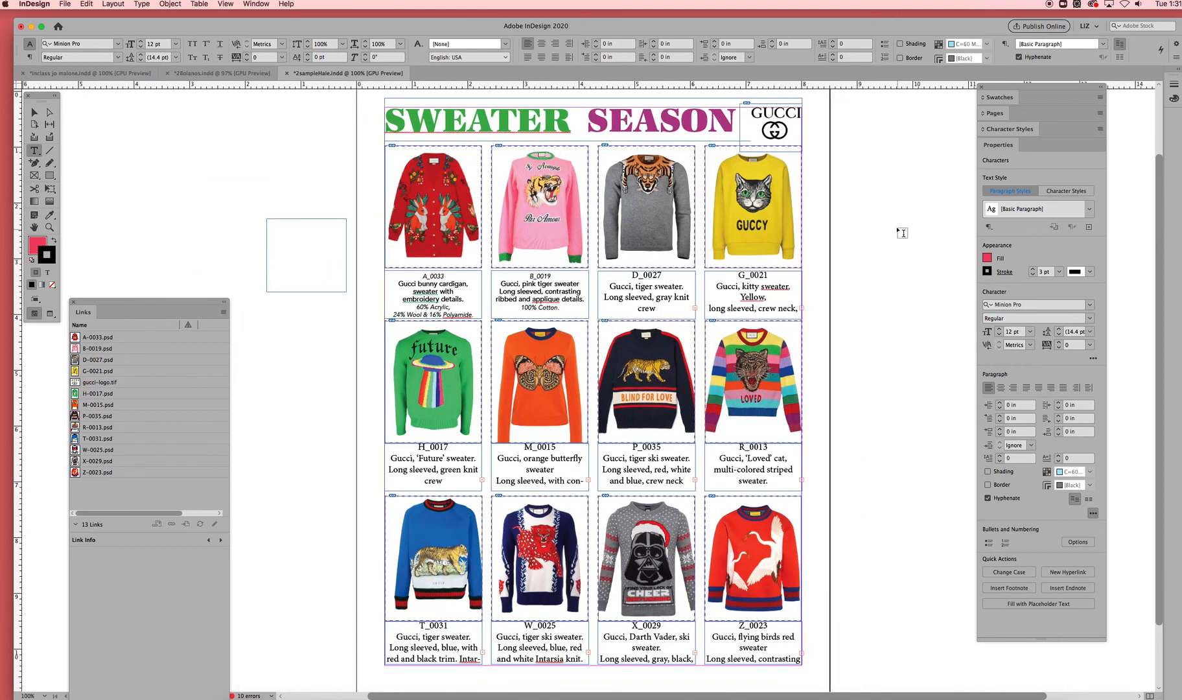
click(856, 196)
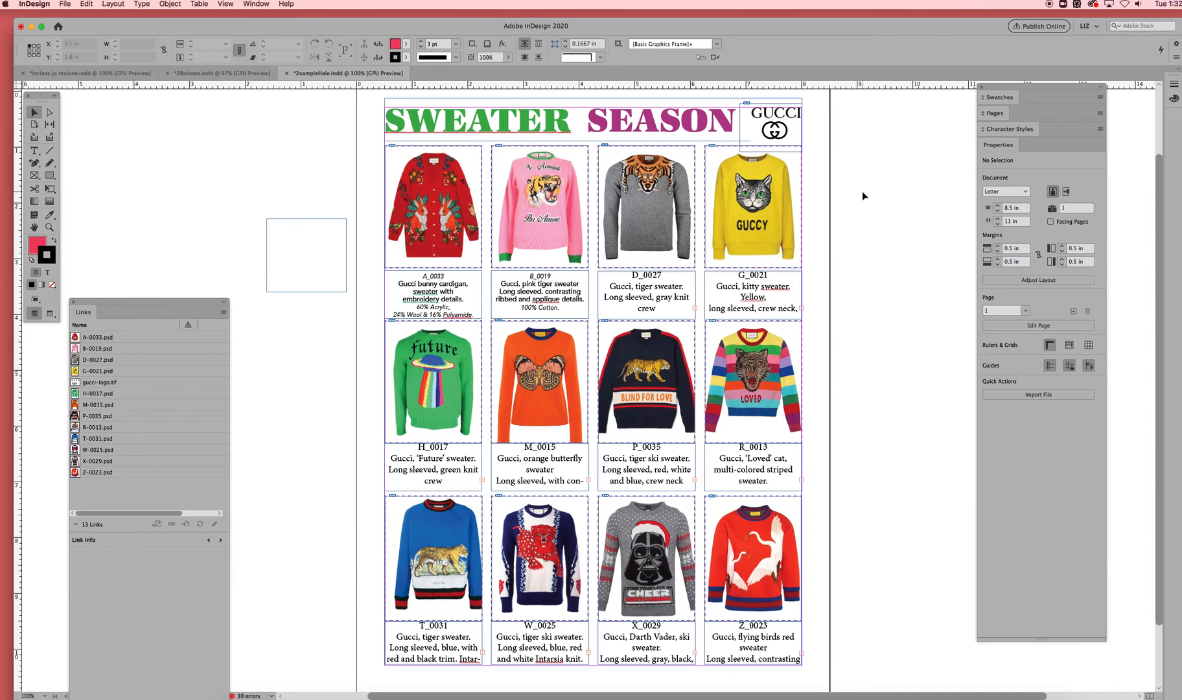
click(670, 306)
key(super+equal)
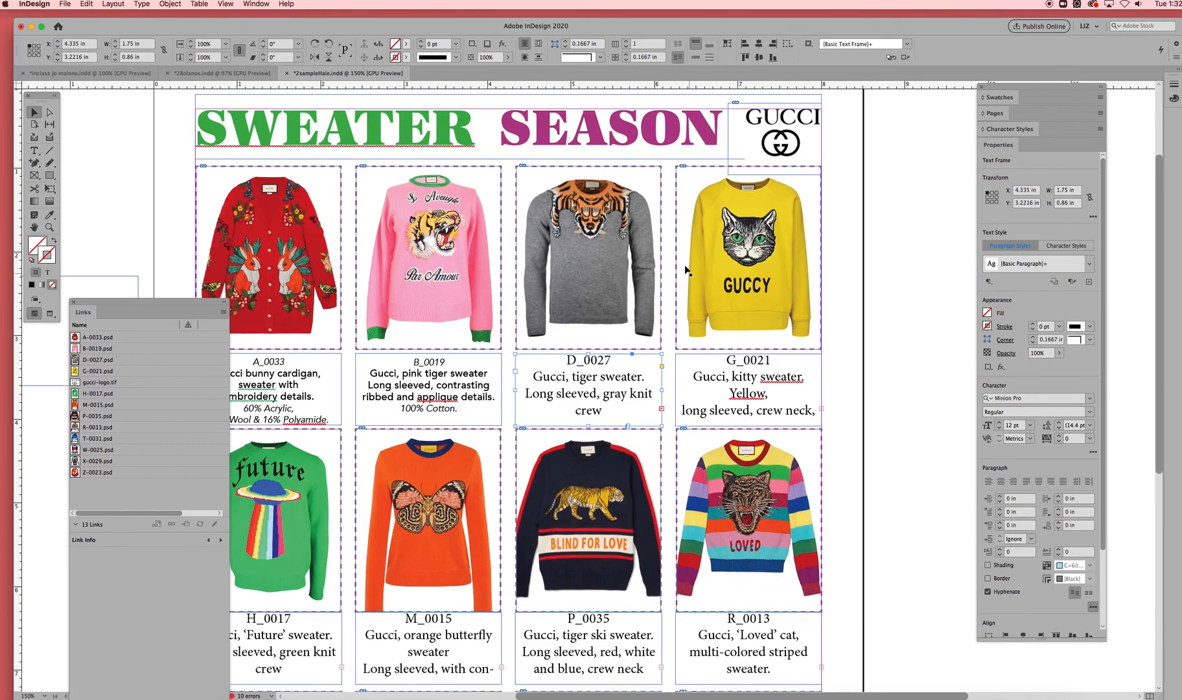
click(34, 151)
click(594, 381)
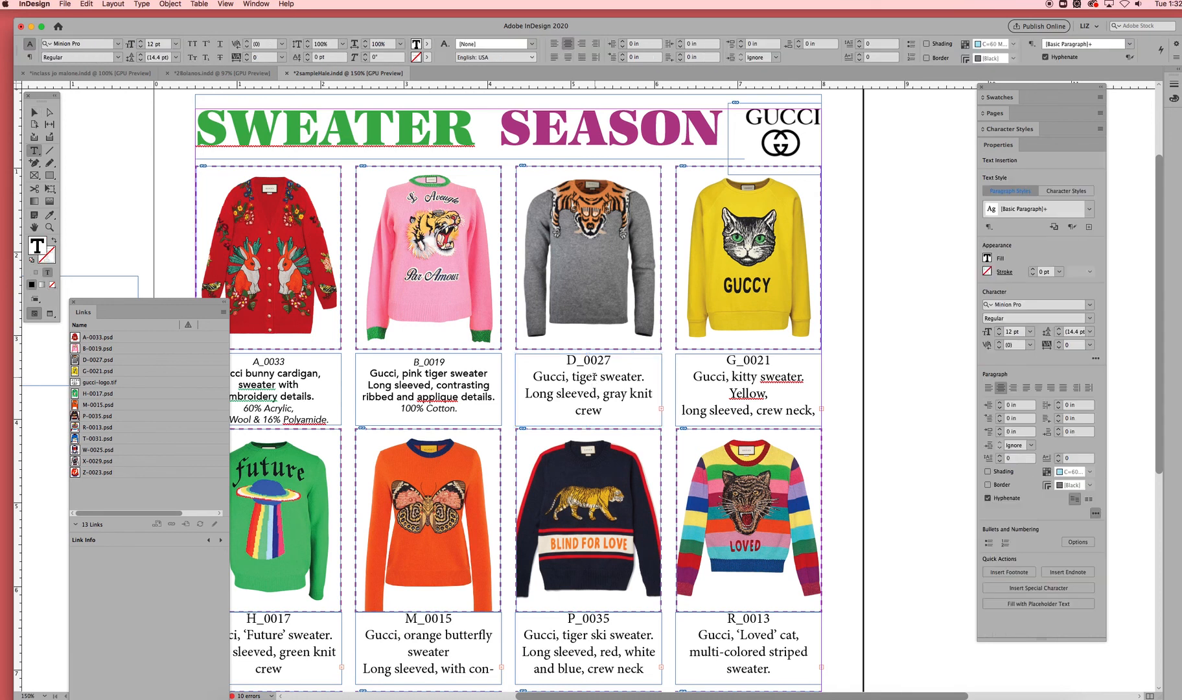
key(super+a)
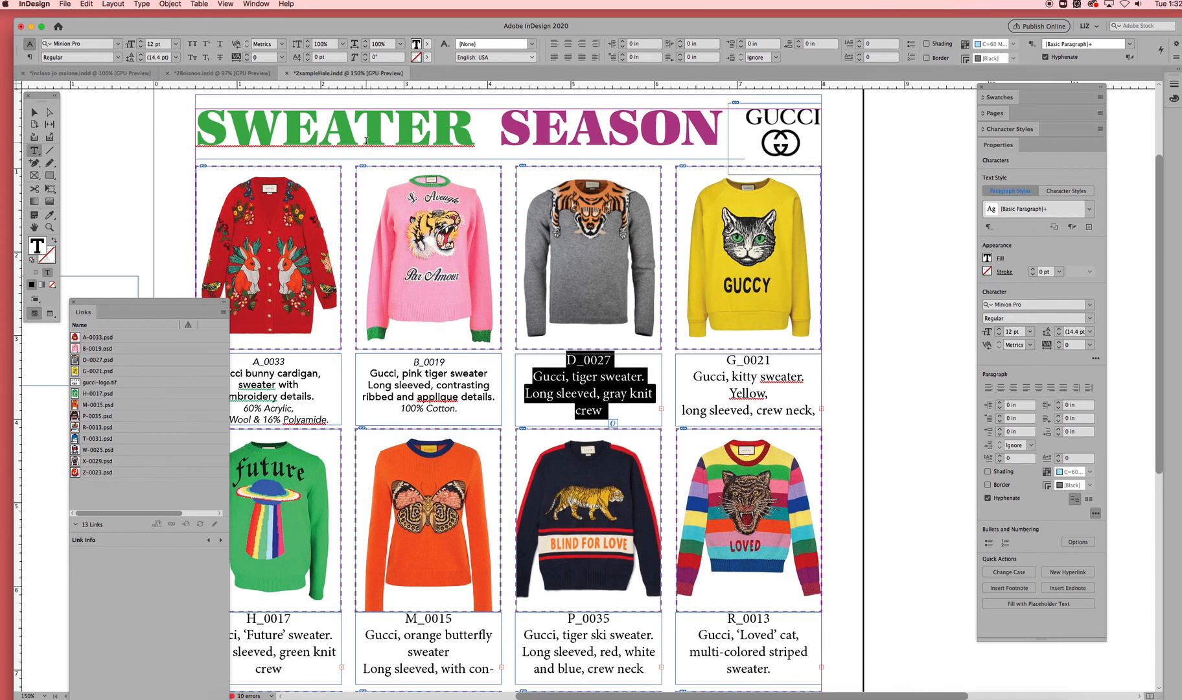
click(594, 410)
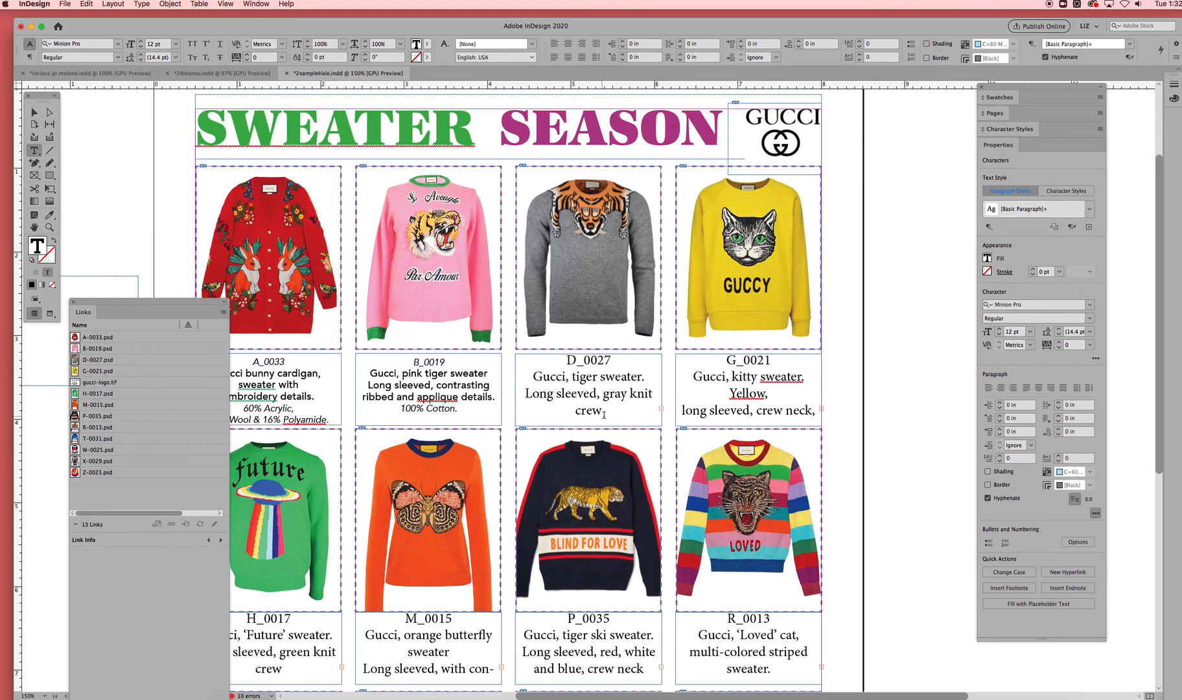
drag(598, 411, 565, 360)
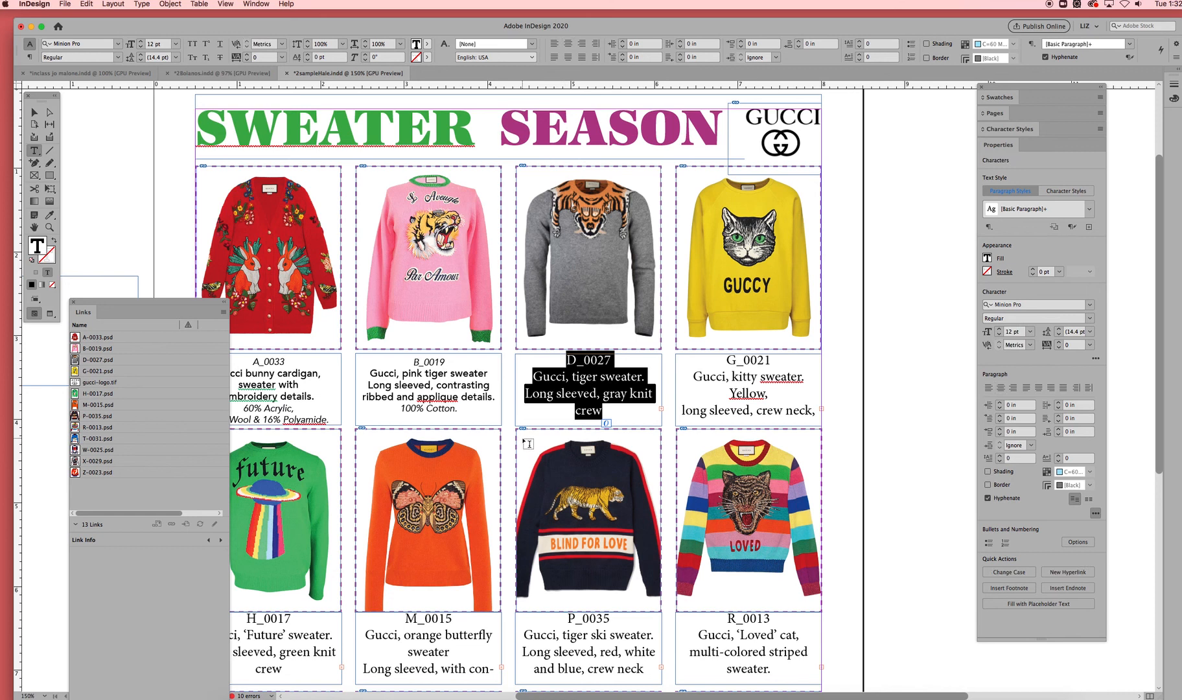
key(super+shift+a)
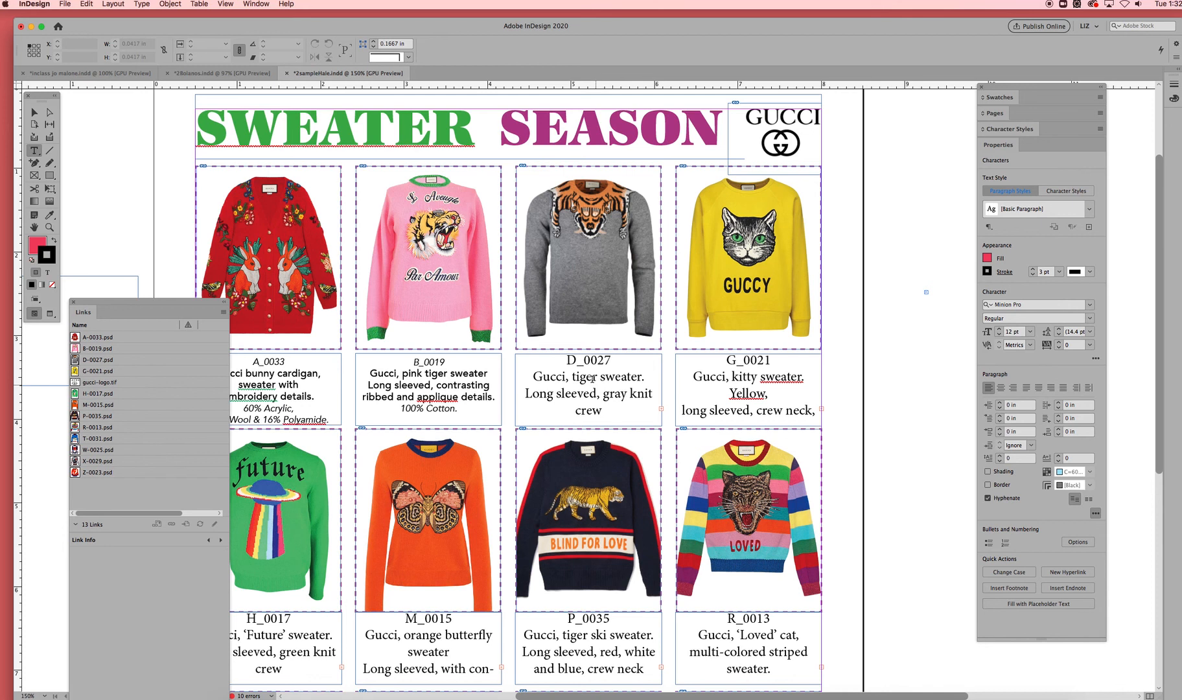
Set the entire D_0027 caption, including its overset text, in Avenir Book at 10 pt with 10 pt leading
click(587, 377)
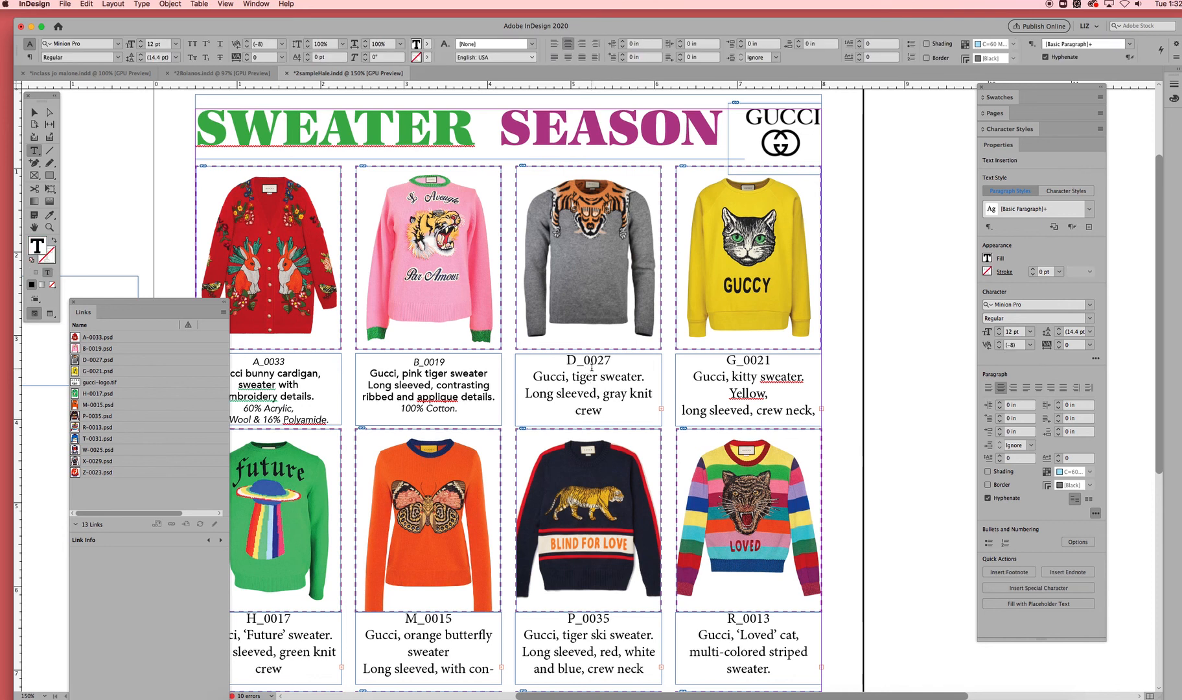
key(super+a)
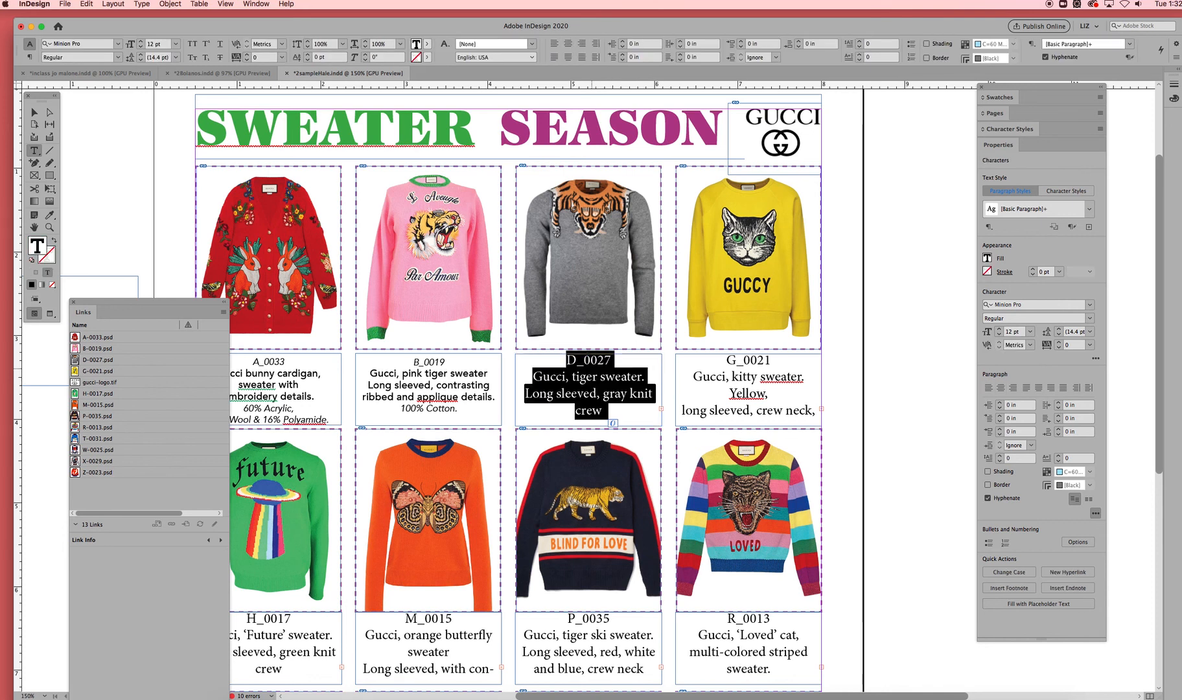
click(119, 45)
click(73, 88)
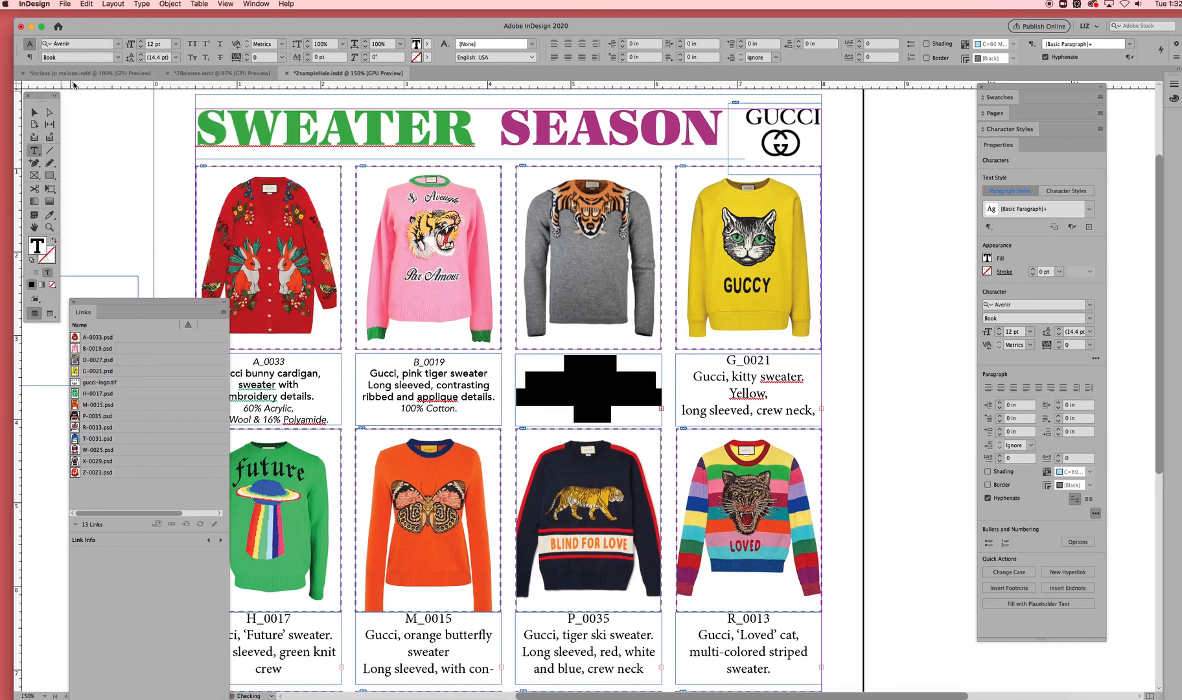
click(175, 59)
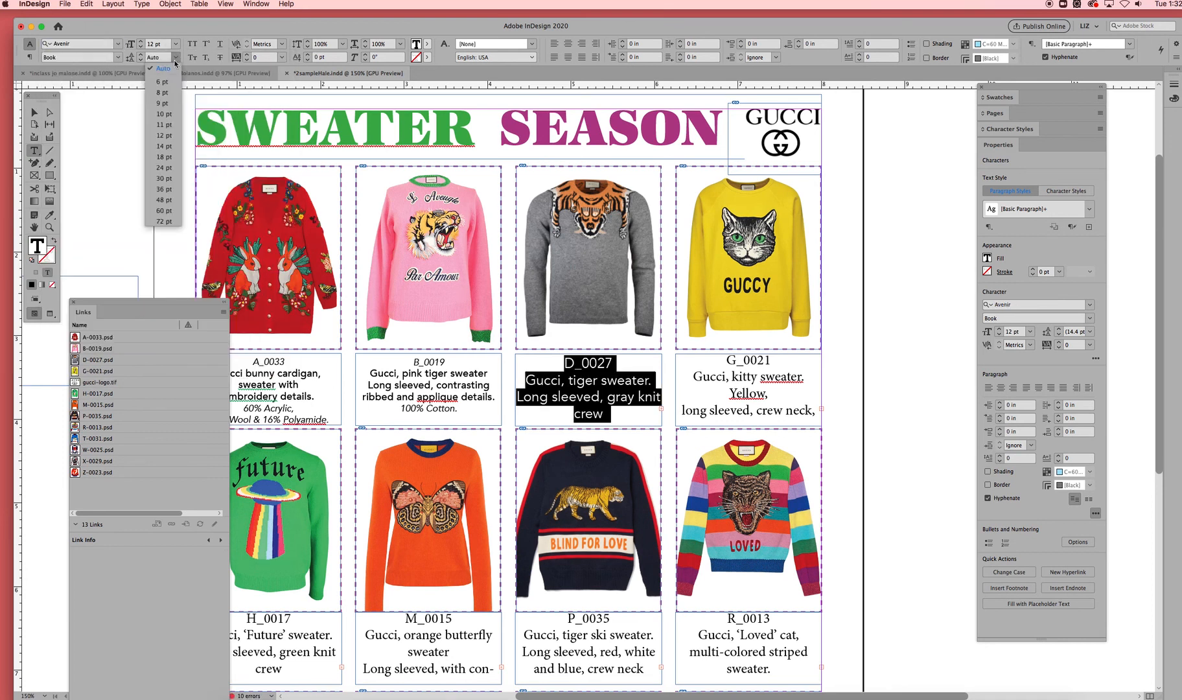
click(164, 113)
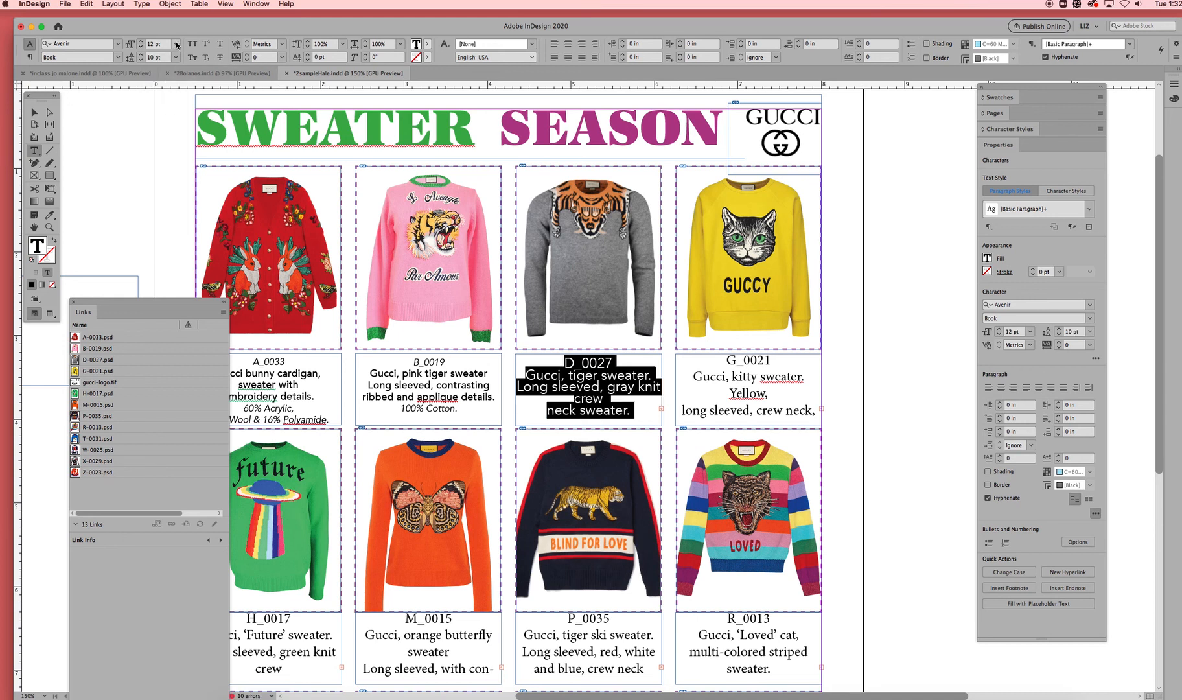
click(176, 44)
click(169, 102)
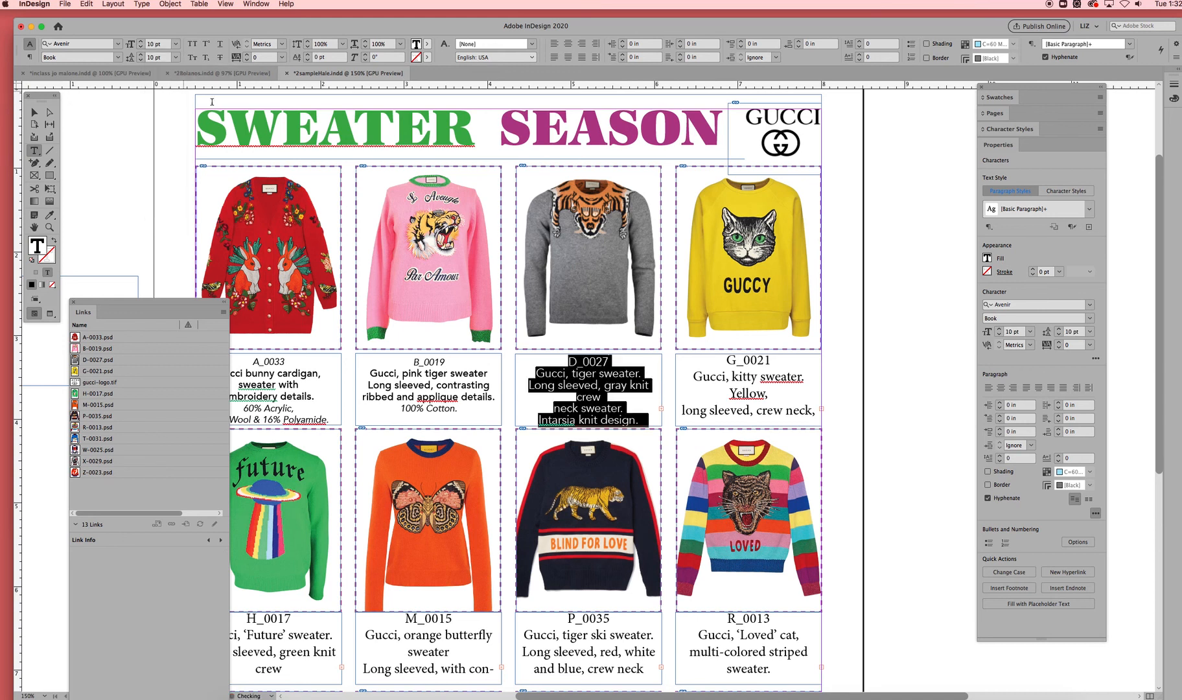
Set the "D_0027" code line of the gray tiger sweater caption to 8 pt Avenir Book Oblique
click(447, 360)
key(shift+Left)
key(shift+Left)
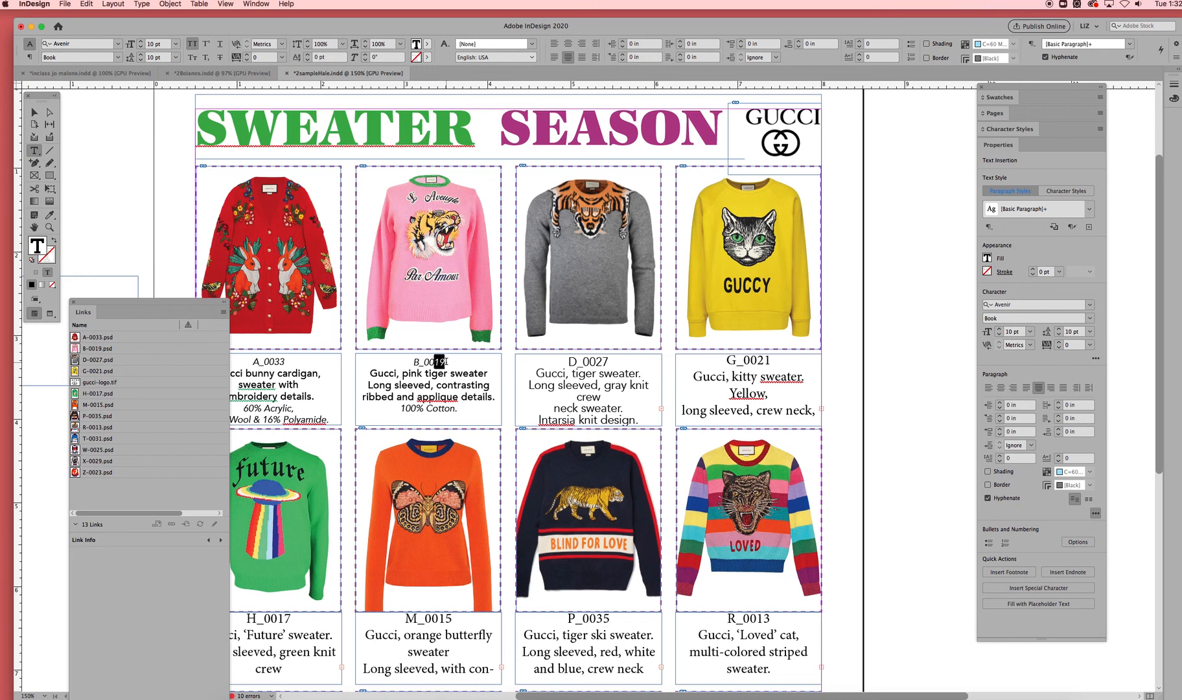
click(605, 362)
drag(568, 361, 612, 364)
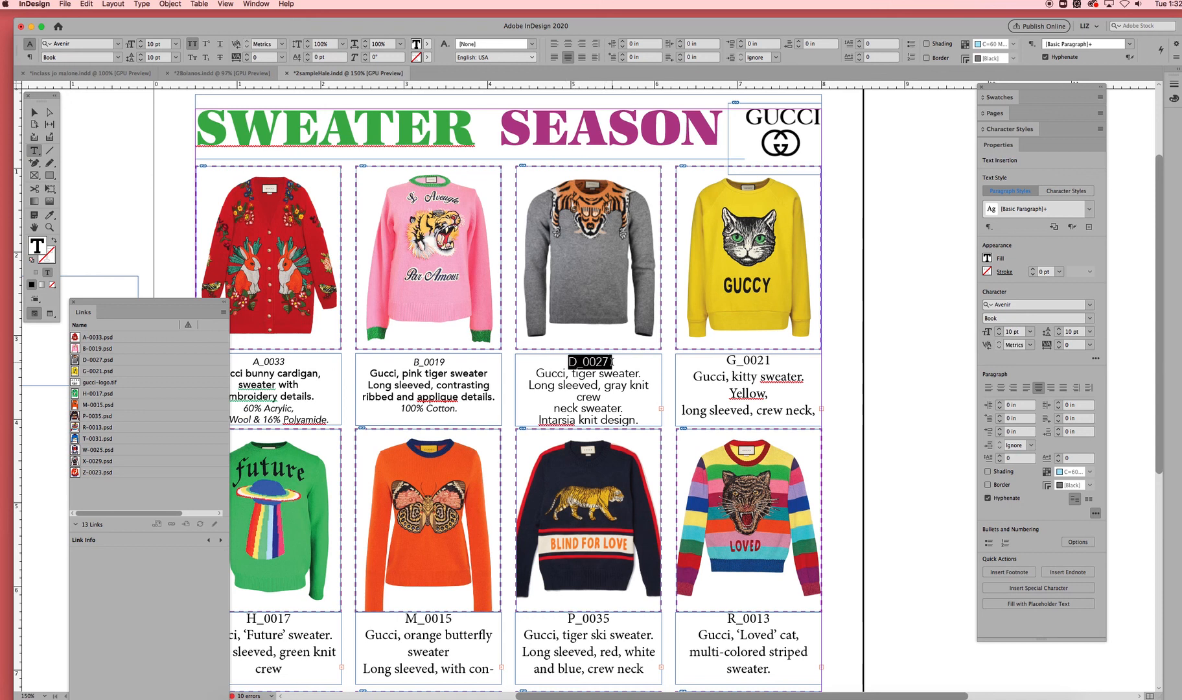
click(175, 43)
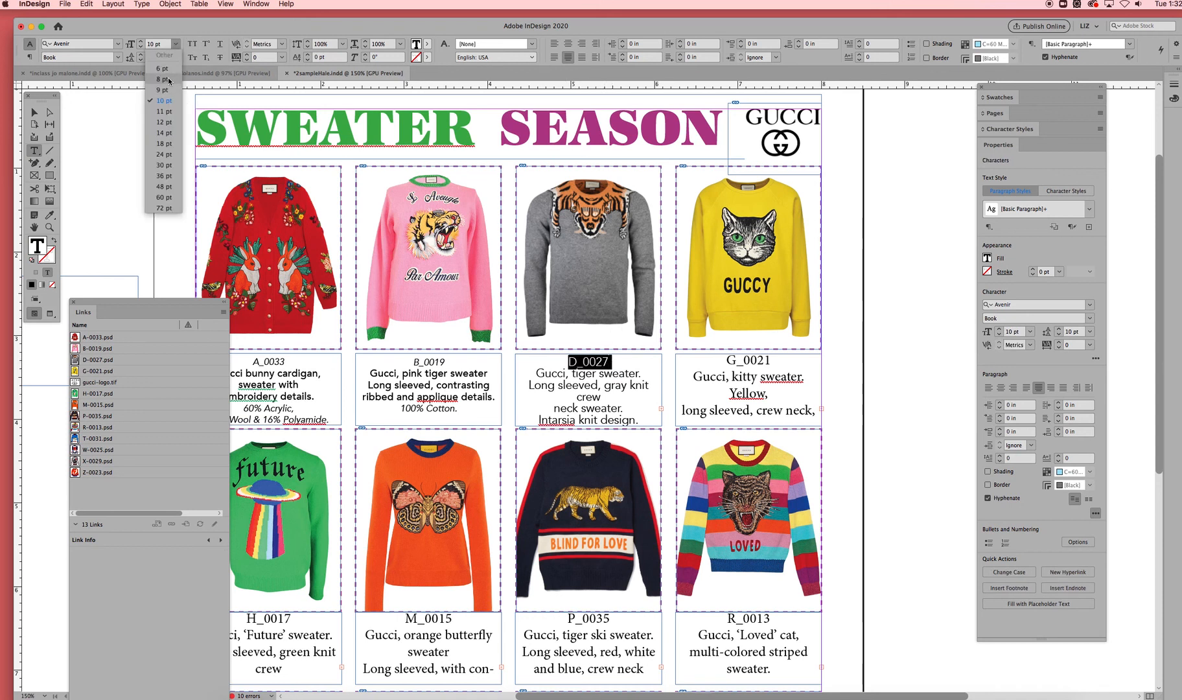
click(171, 68)
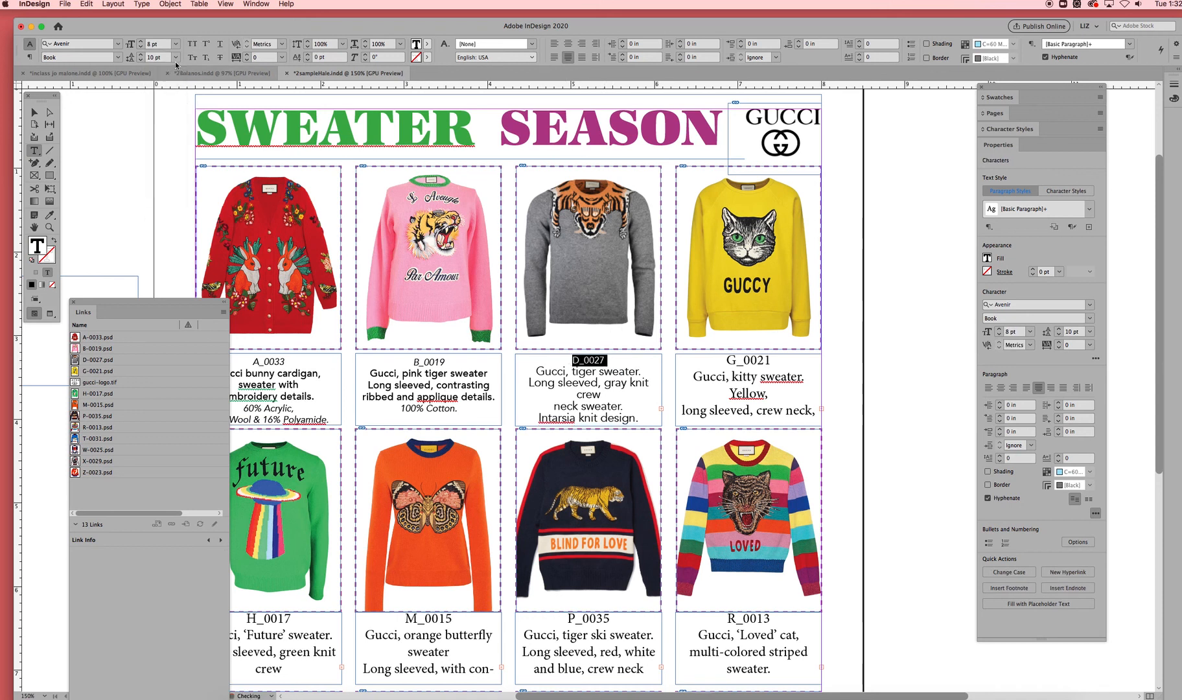
click(118, 58)
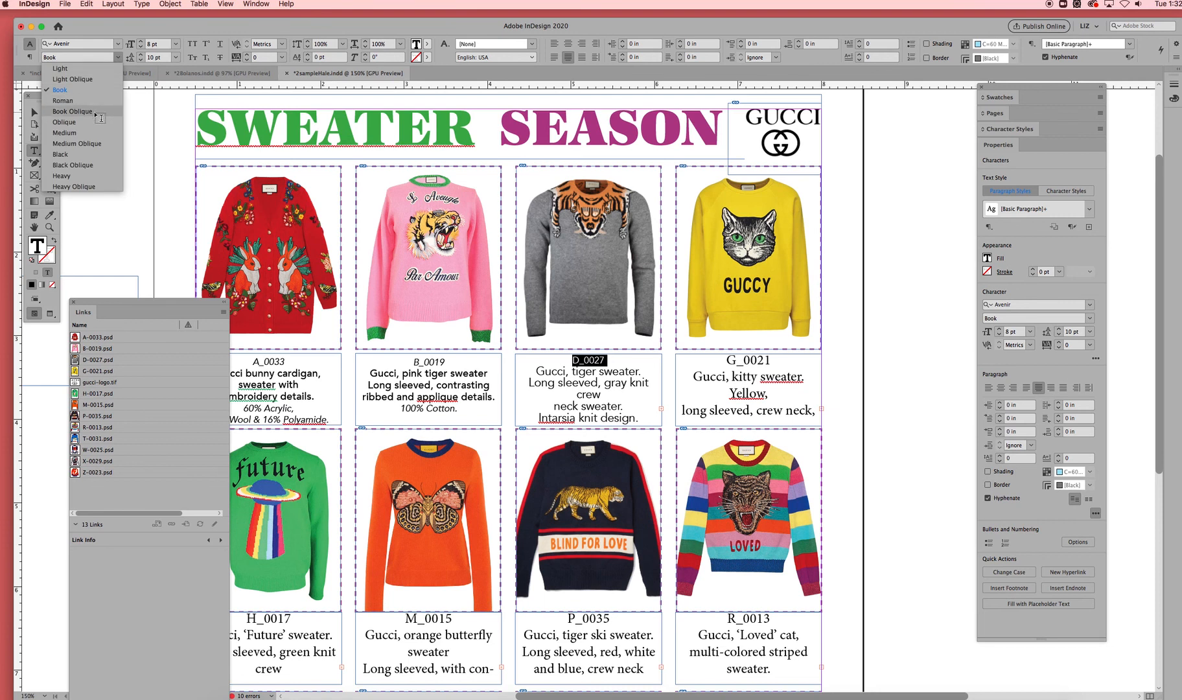
click(98, 113)
Set the D_0027 description lines, from "Gucci, tiger sweater." through "neck sweater.", to 9 pt Avenir Medium
drag(535, 372, 626, 417)
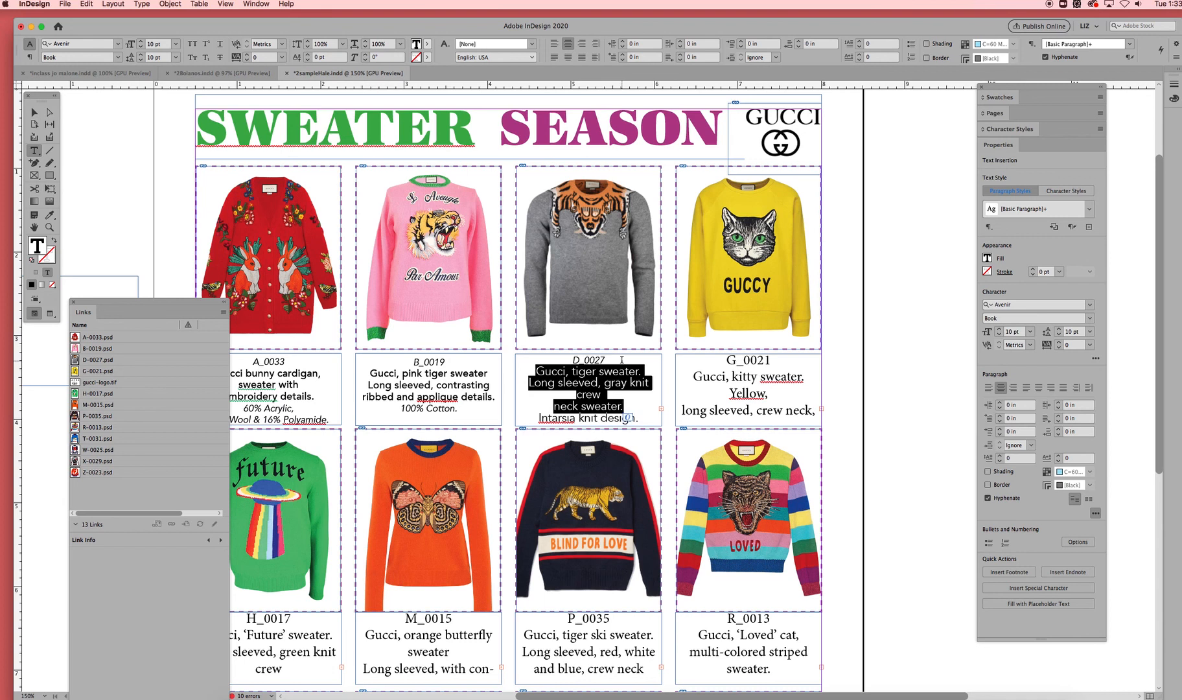
click(175, 43)
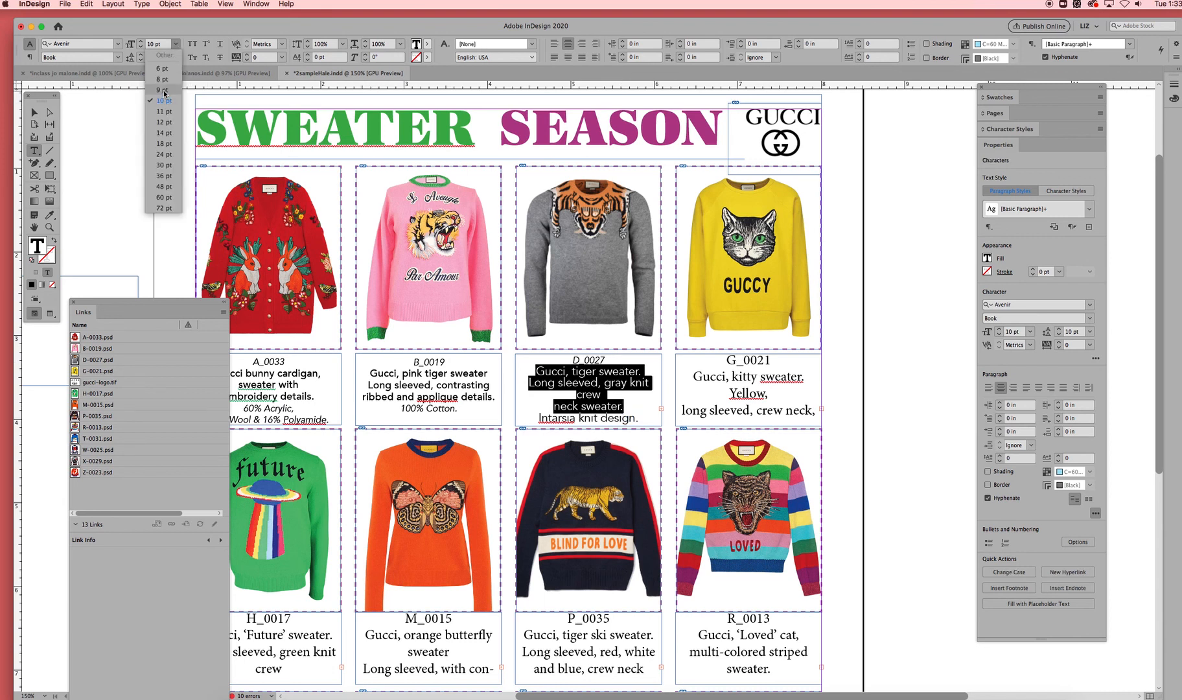
click(158, 93)
click(117, 57)
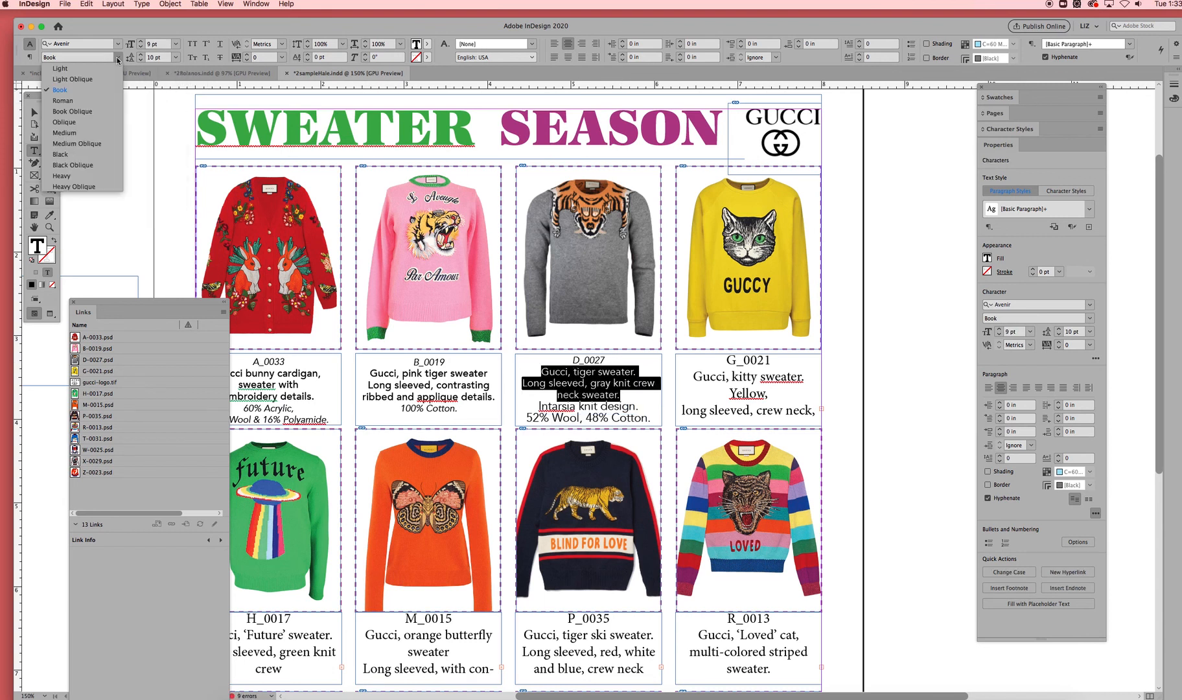
click(95, 132)
Set the "Intarsia knit design. 52% Wool, 48% Cotton." lines of the D_0027 caption to 8 pt Avenir Book Oblique
drag(537, 405, 653, 418)
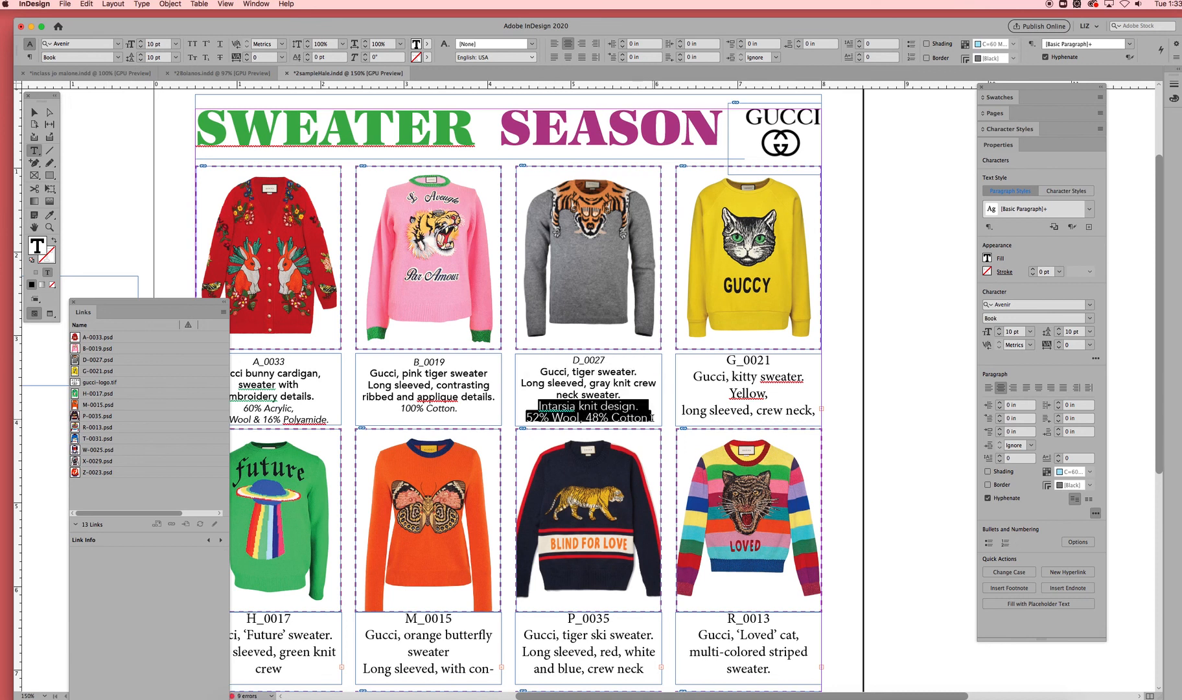
click(652, 418)
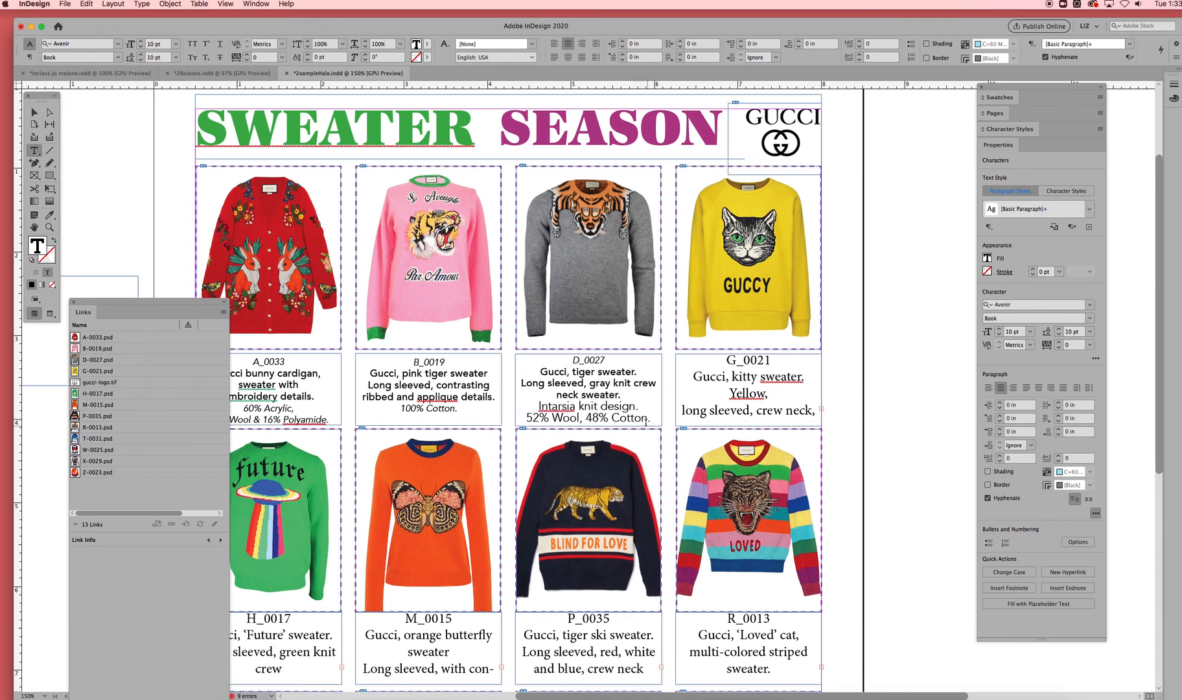
drag(650, 418, 535, 407)
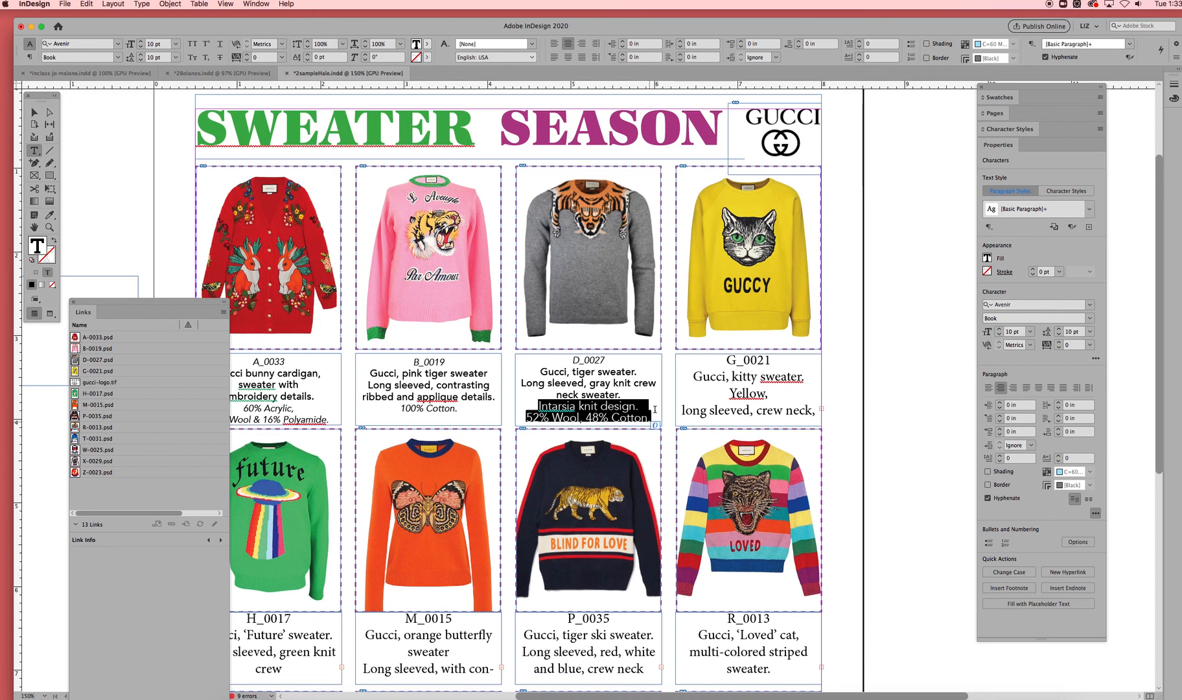
click(175, 43)
click(163, 79)
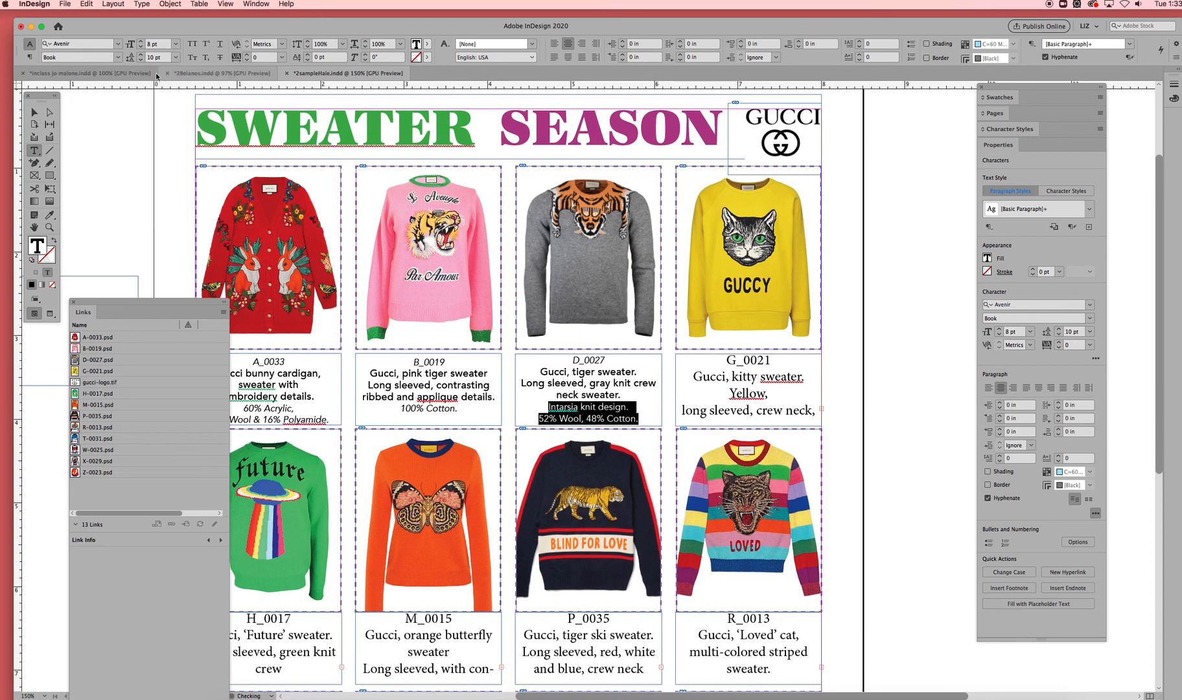
click(118, 57)
click(96, 111)
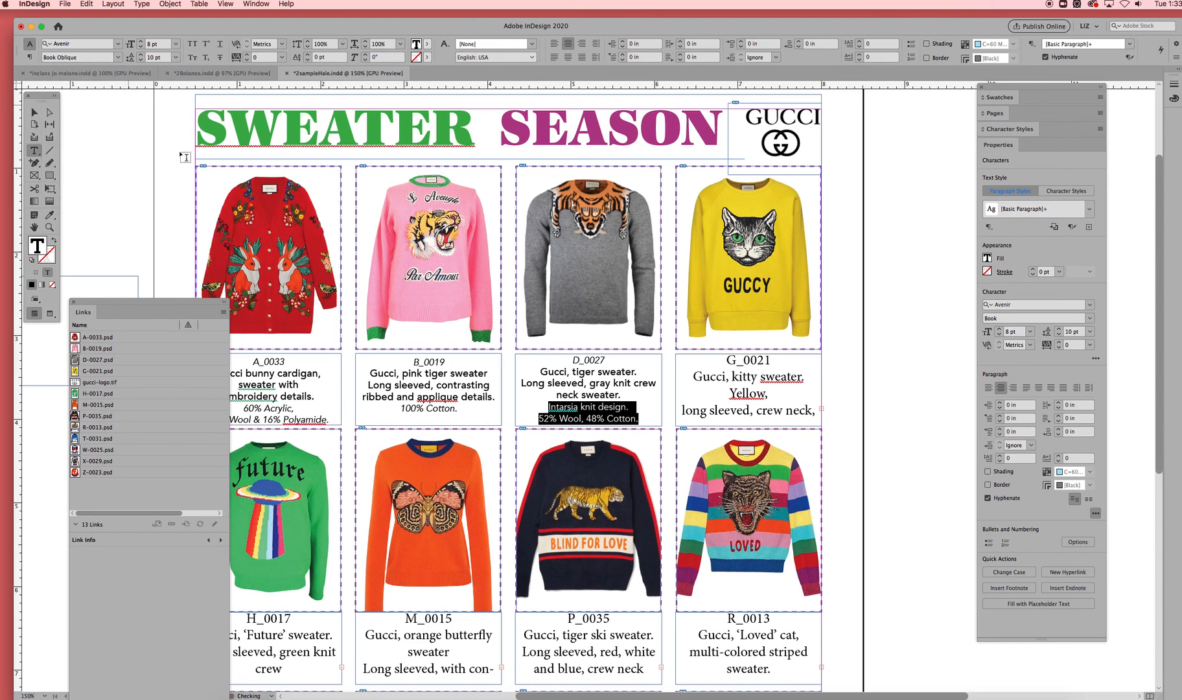
click(625, 410)
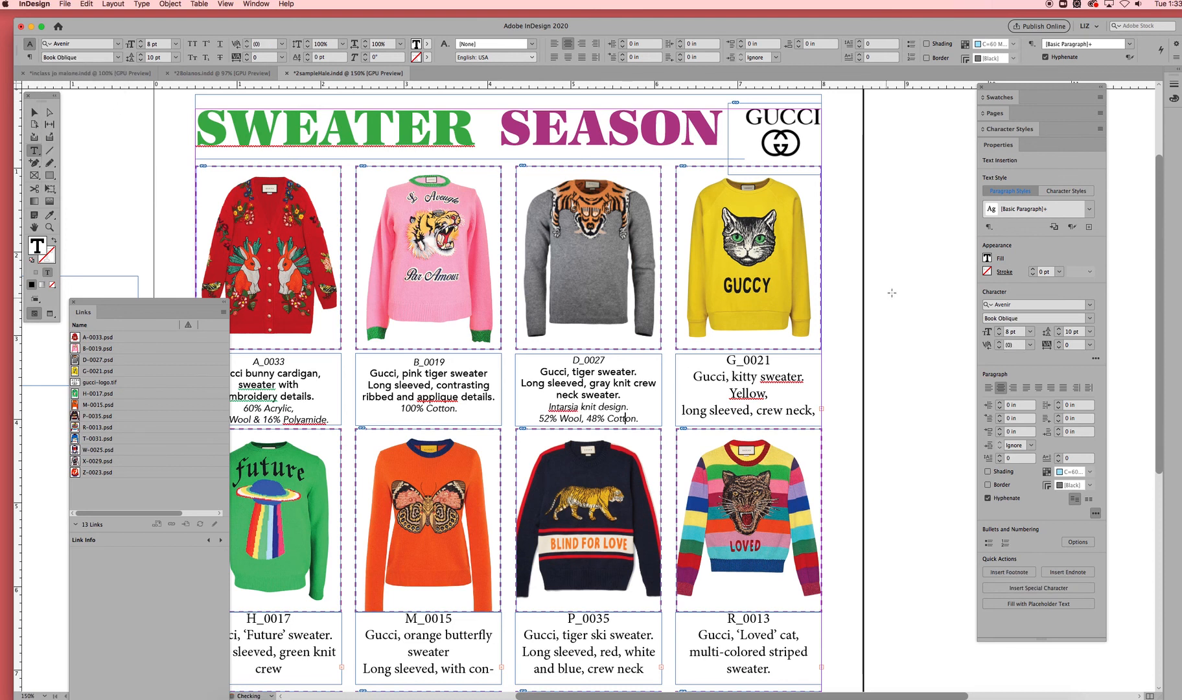
click(895, 288)
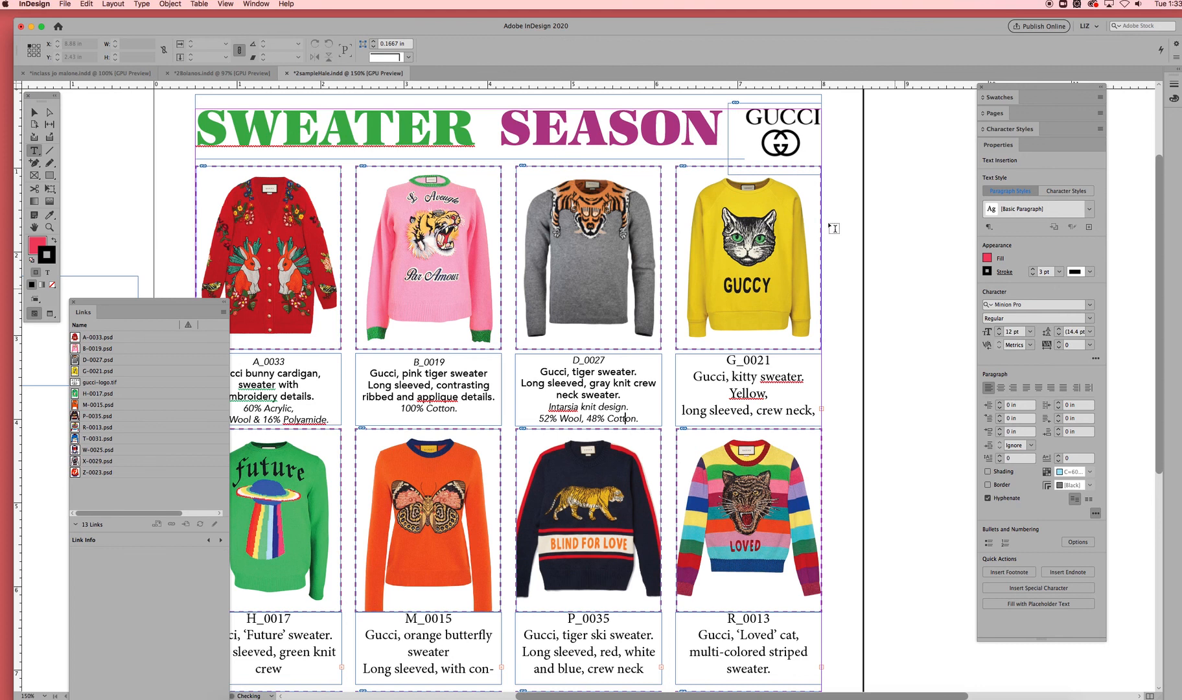
Move the Links panel off the page so the A_0033 and H_0017 captions are uncovered, and leave text editing
click(737, 378)
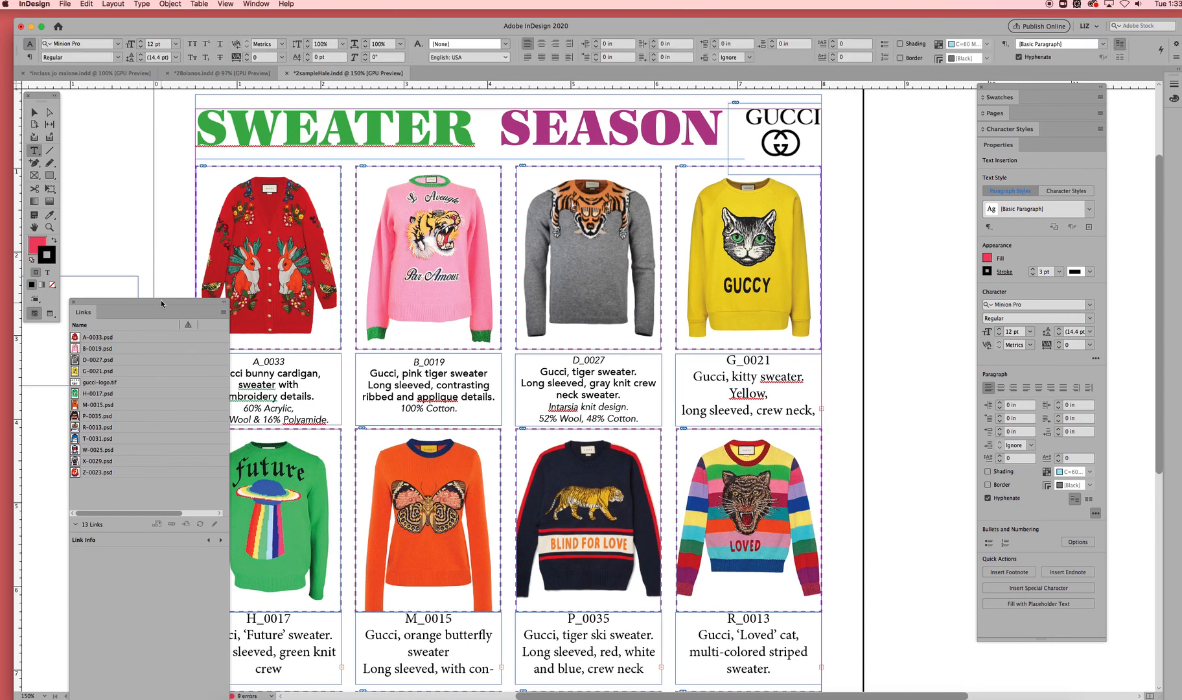
drag(161, 299, 85, 383)
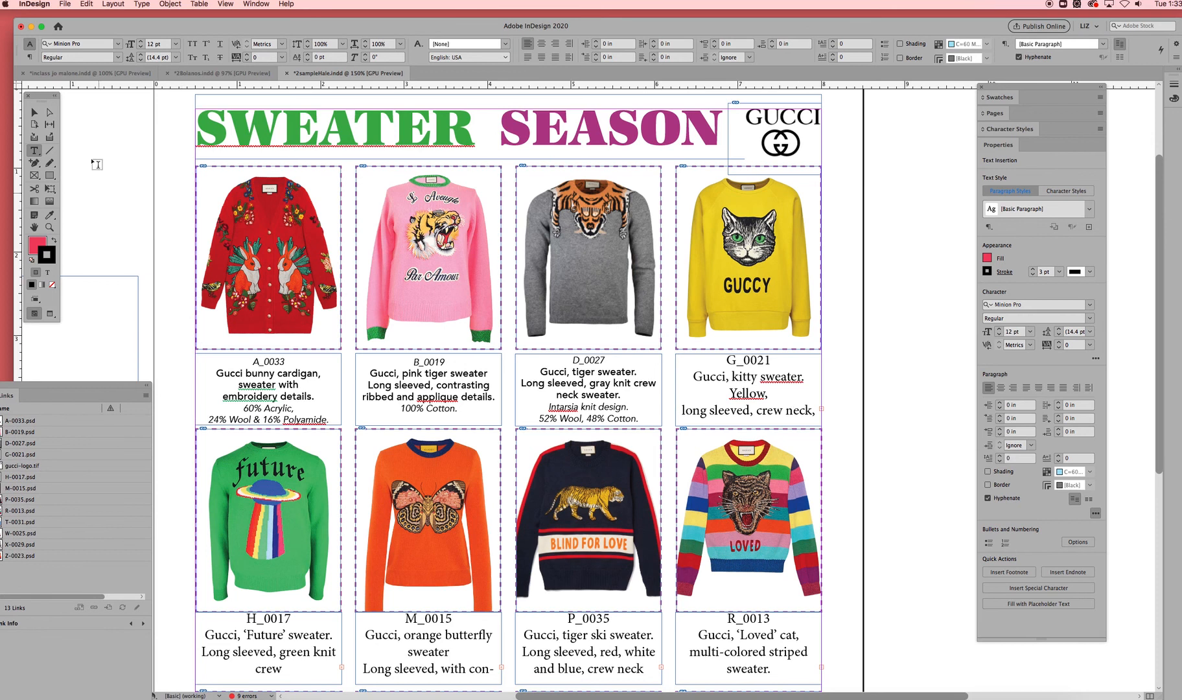
key(Escape)
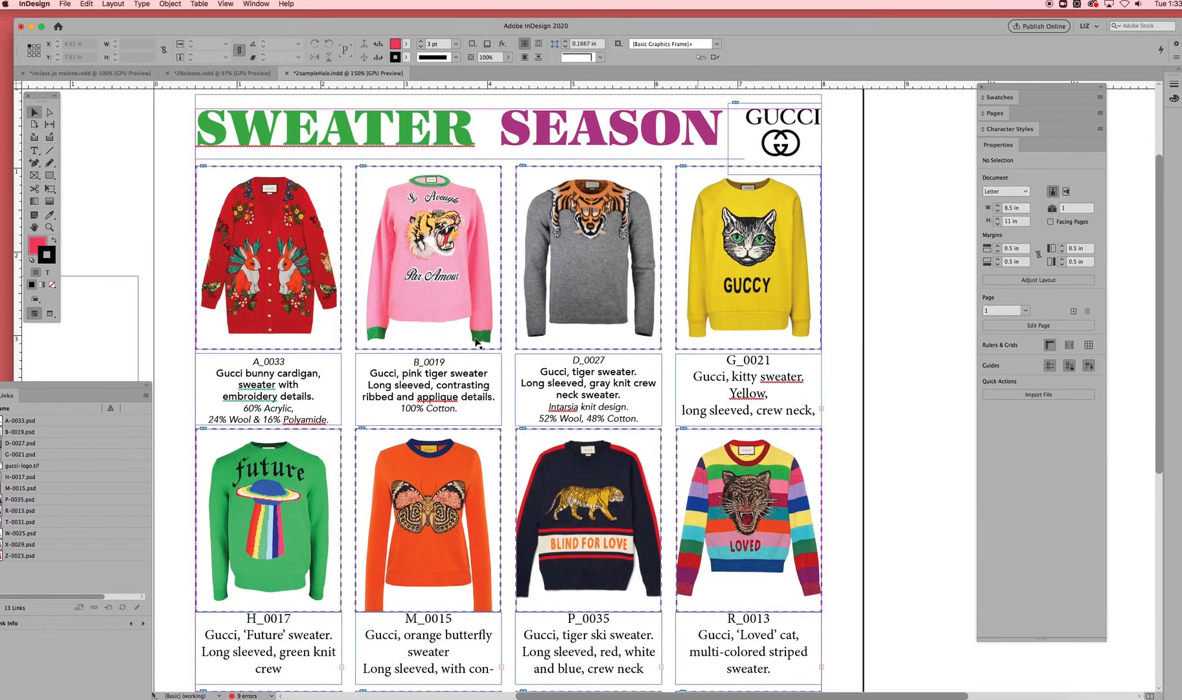
Thread the G_0021 caption's overset text into a new frame about 2.04 by 0.77 in on the pasteboard beside the page
click(822, 410)
click(821, 409)
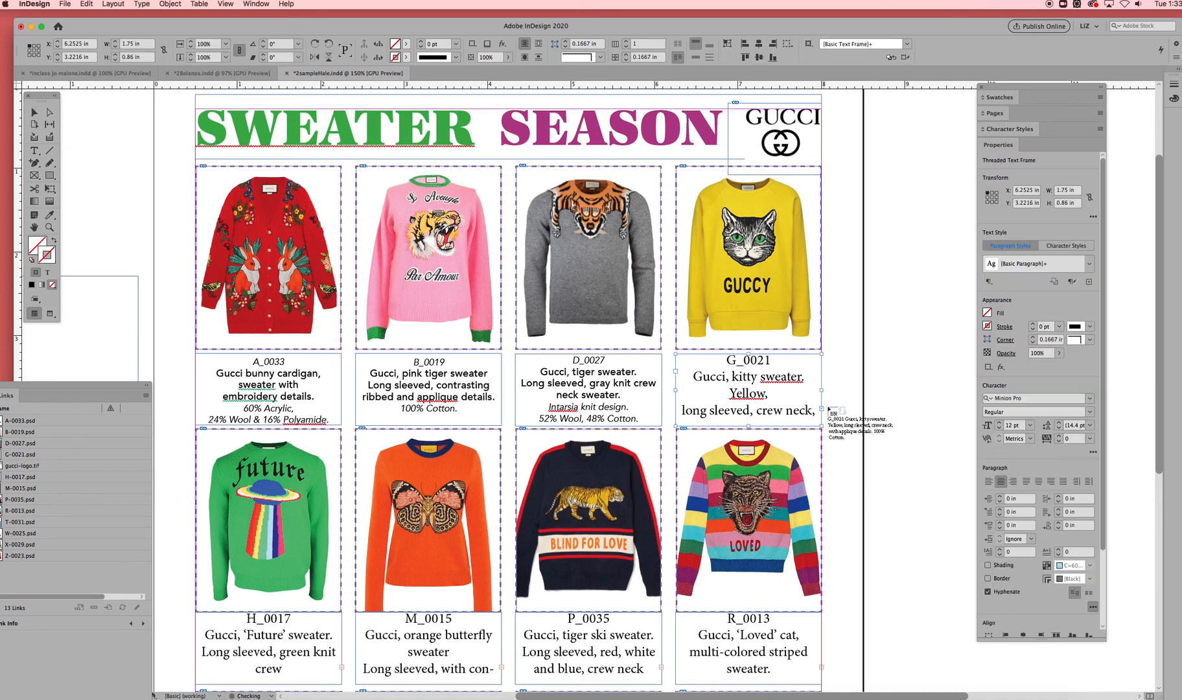
drag(879, 328, 965, 393)
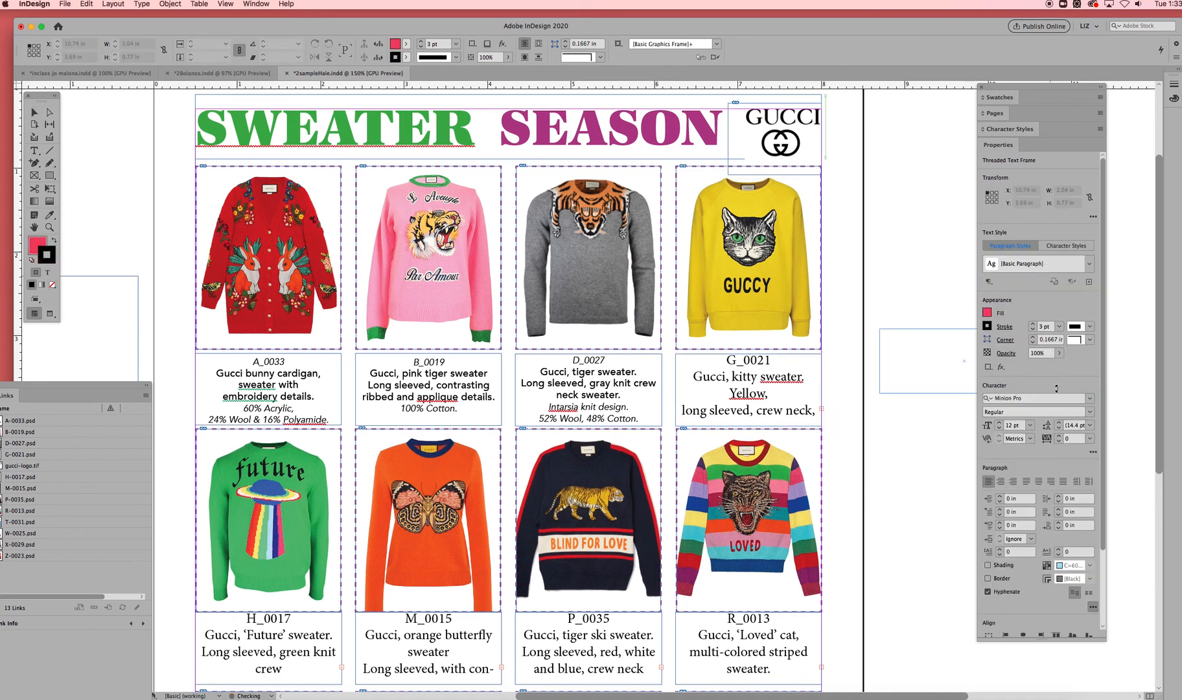
click(934, 418)
key(super+minus)
key(super+minus)
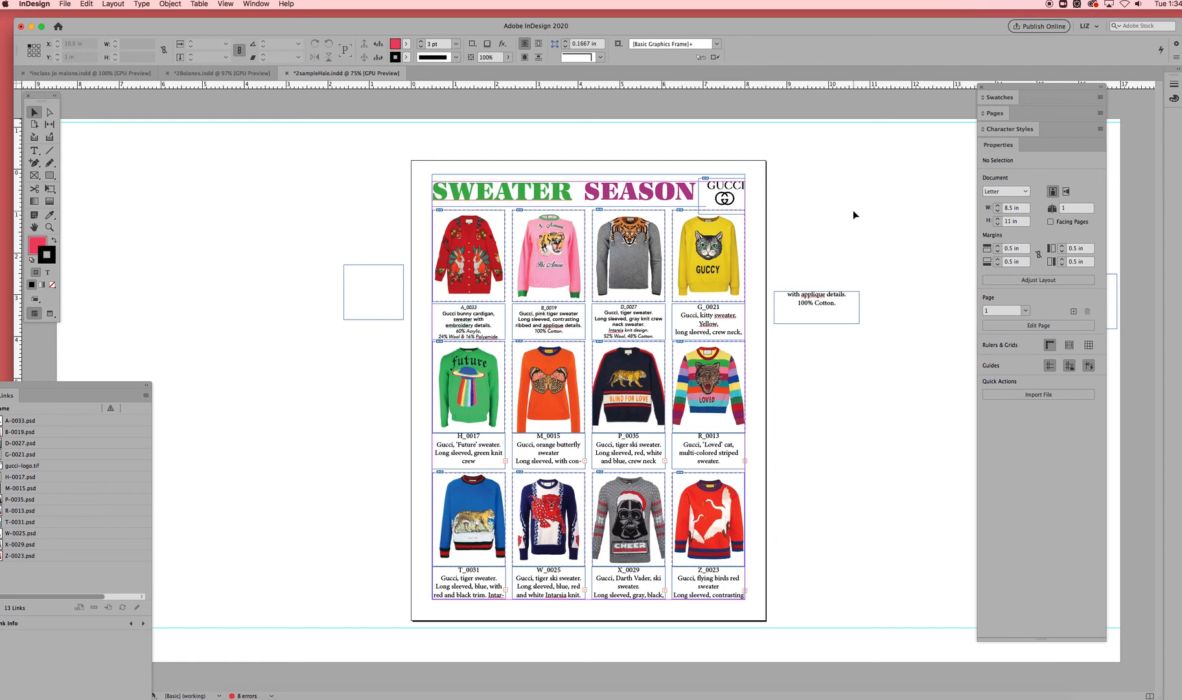
click(469, 256)
click(240, 50)
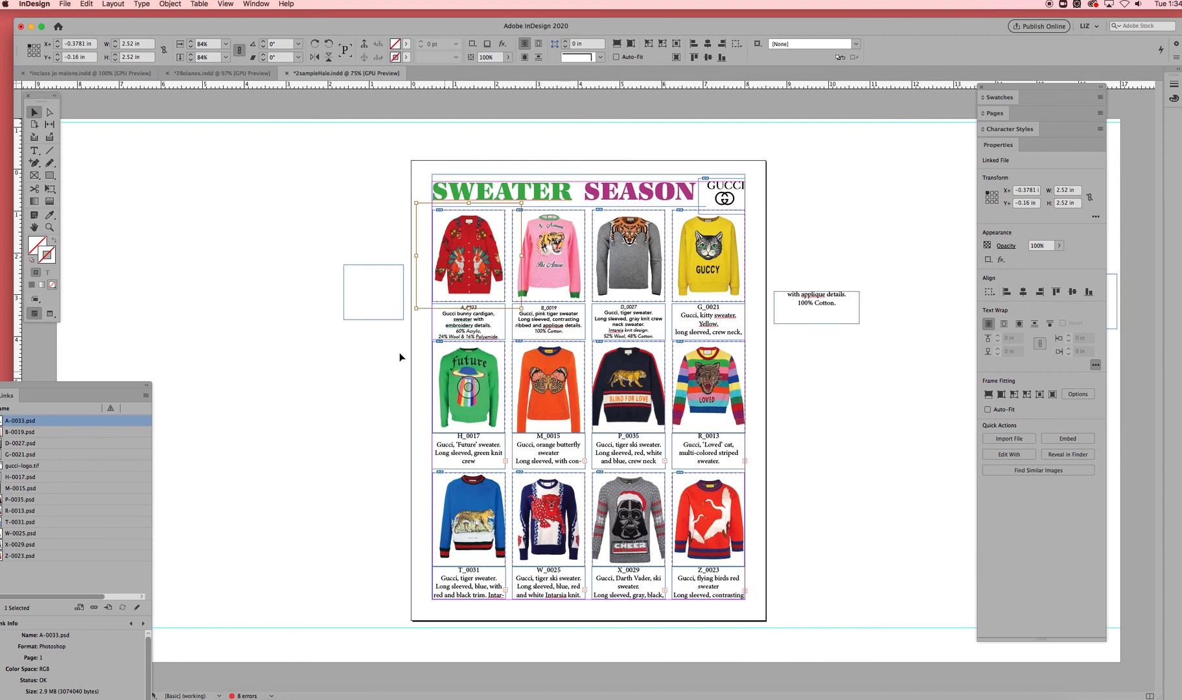
click(280, 347)
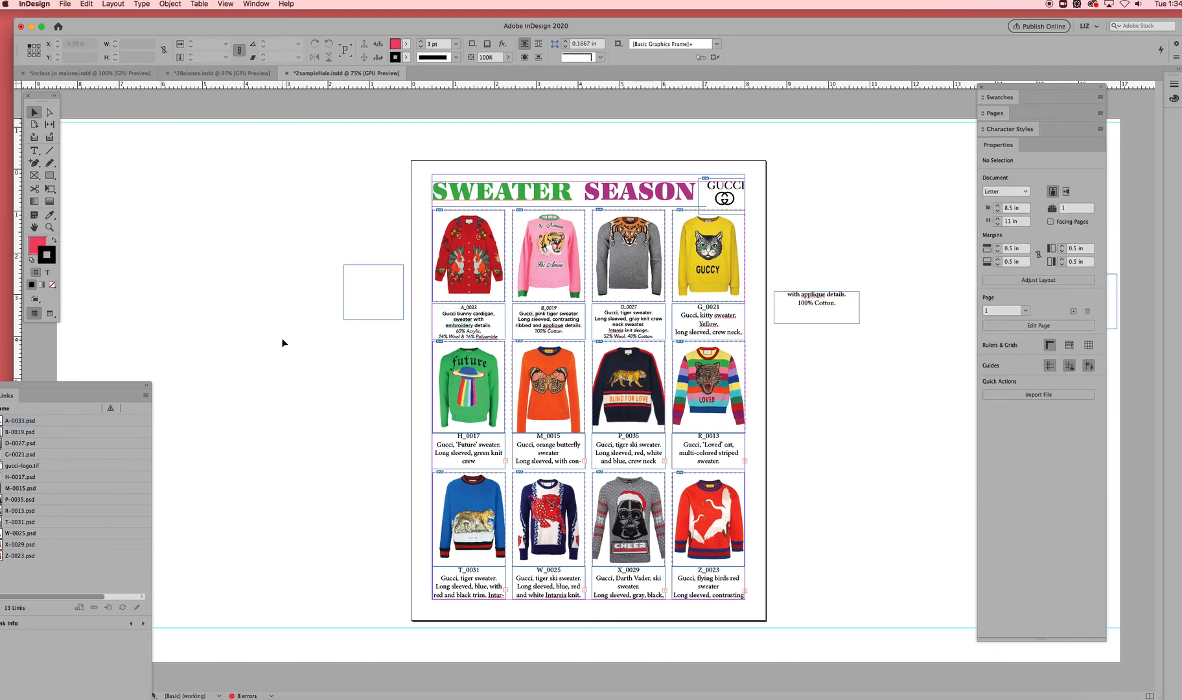